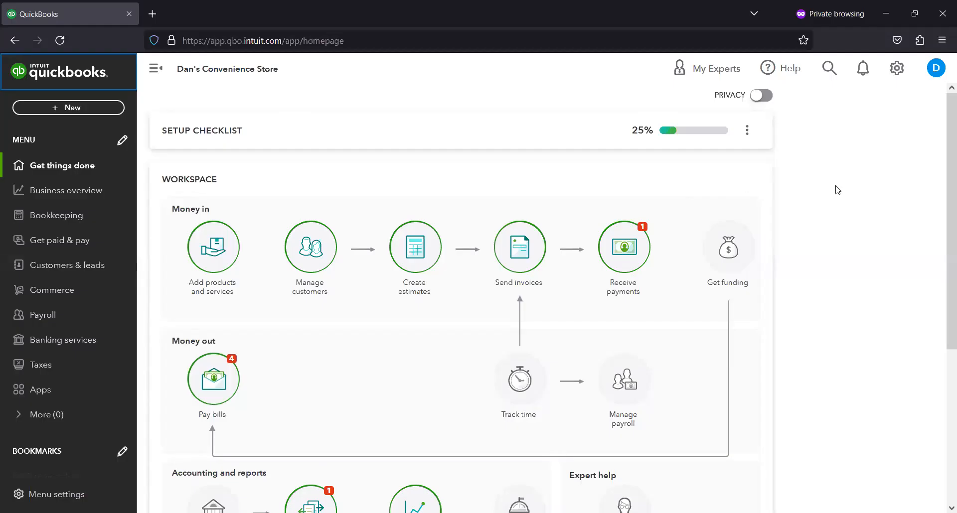
- Open the Products & services list in the Get paid & pay section
scroll(943, 201, down, 2)
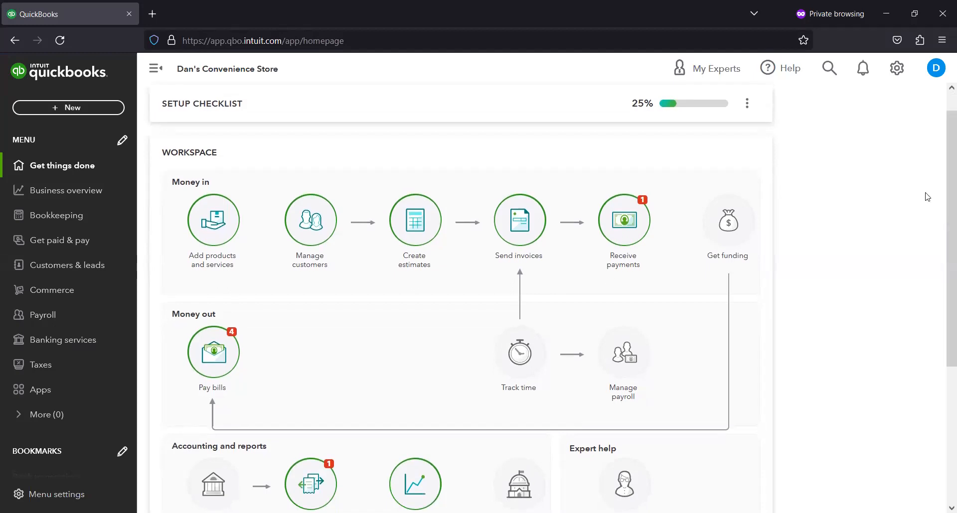
scroll(926, 196, up, 1)
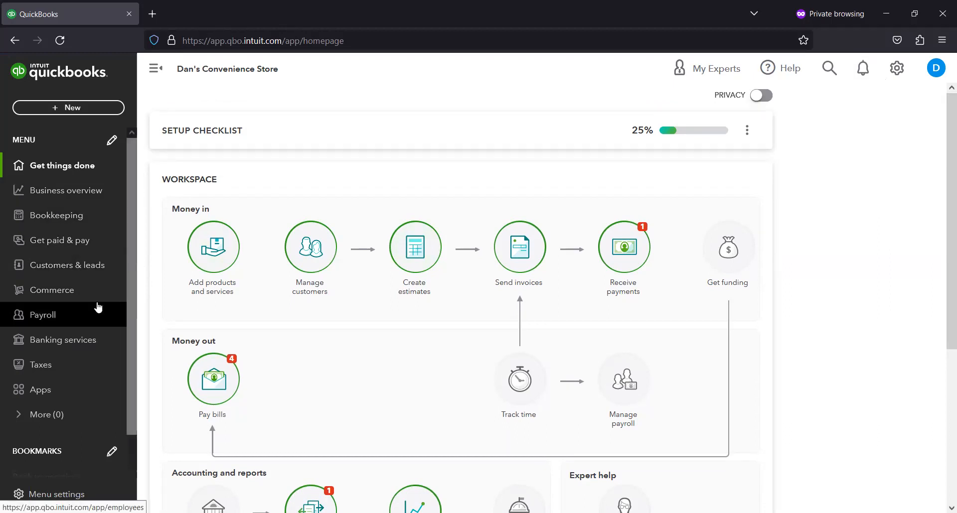
click(85, 240)
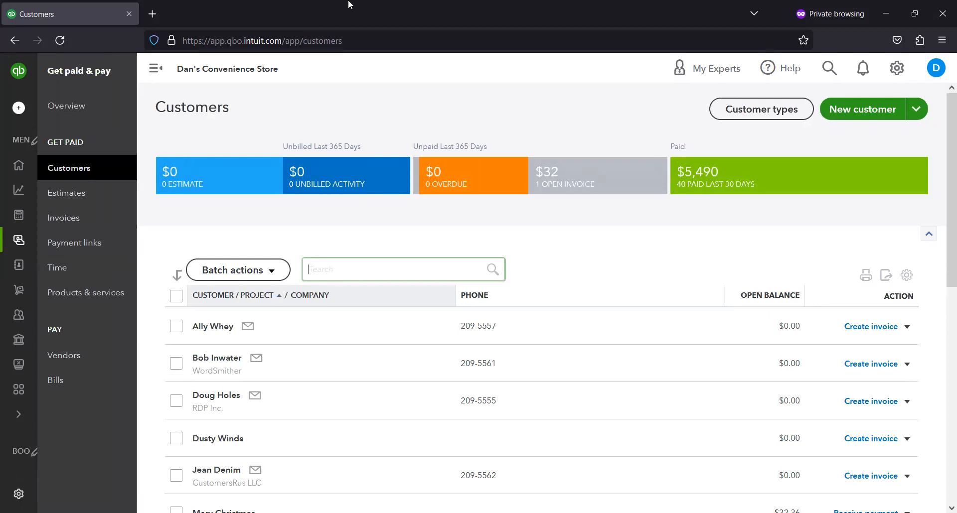
click(350, 5)
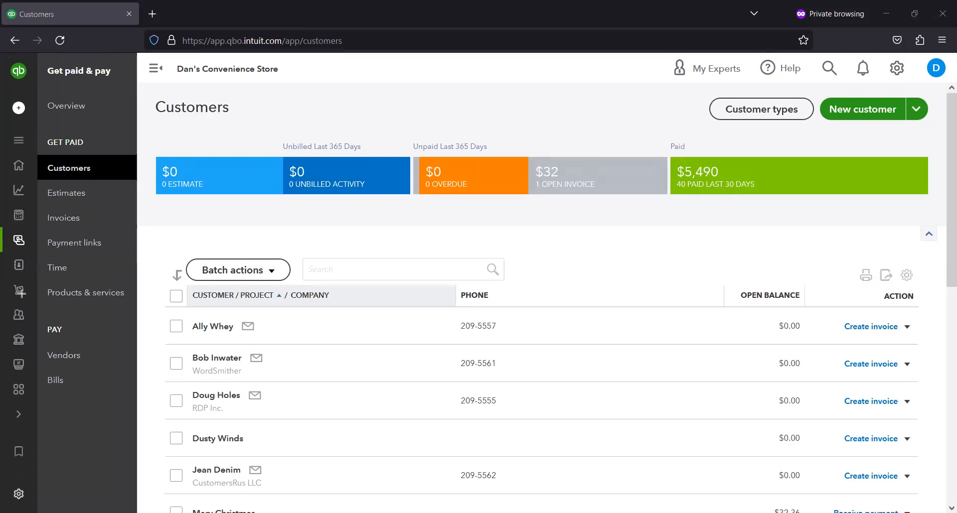
drag(43, 282, 161, 314)
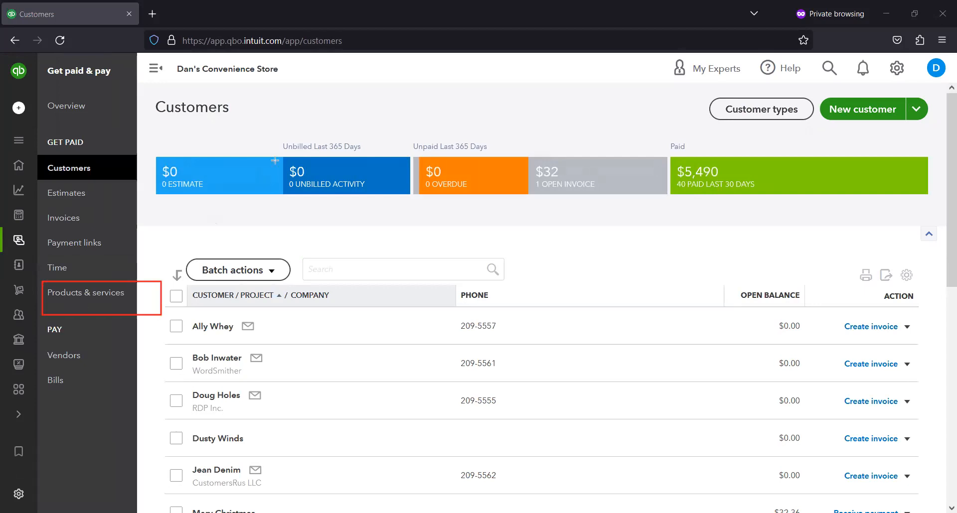
click(91, 296)
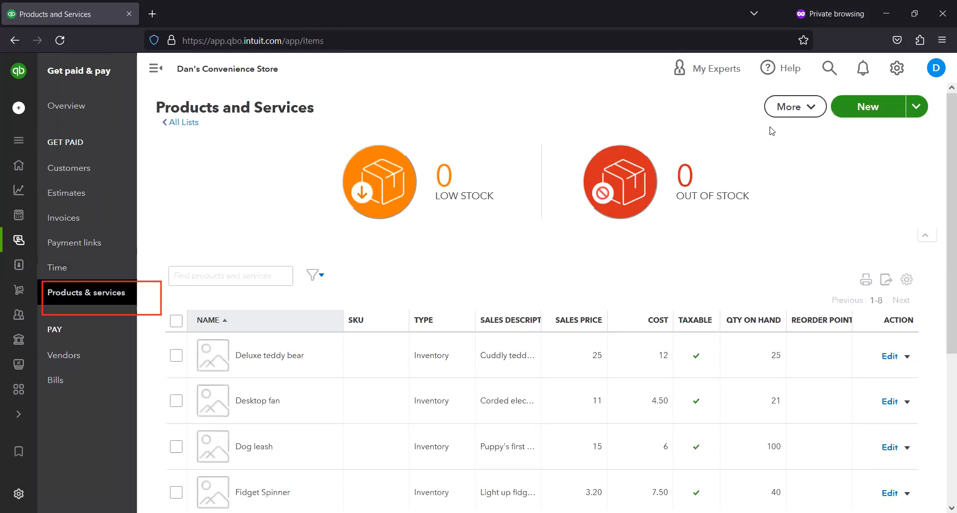
- Start a duplicate of the Fountain Pen inventory item from the products list
click(827, 83)
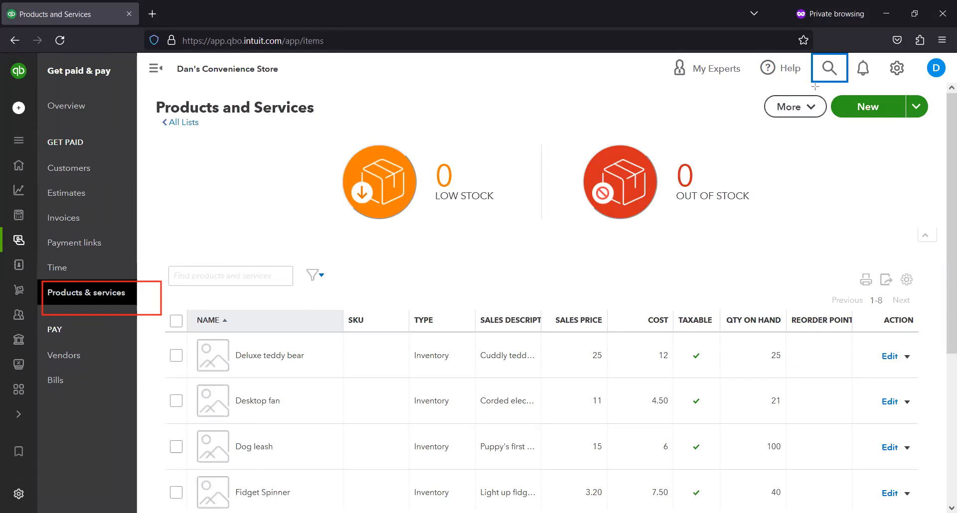
drag(816, 86, 951, 118)
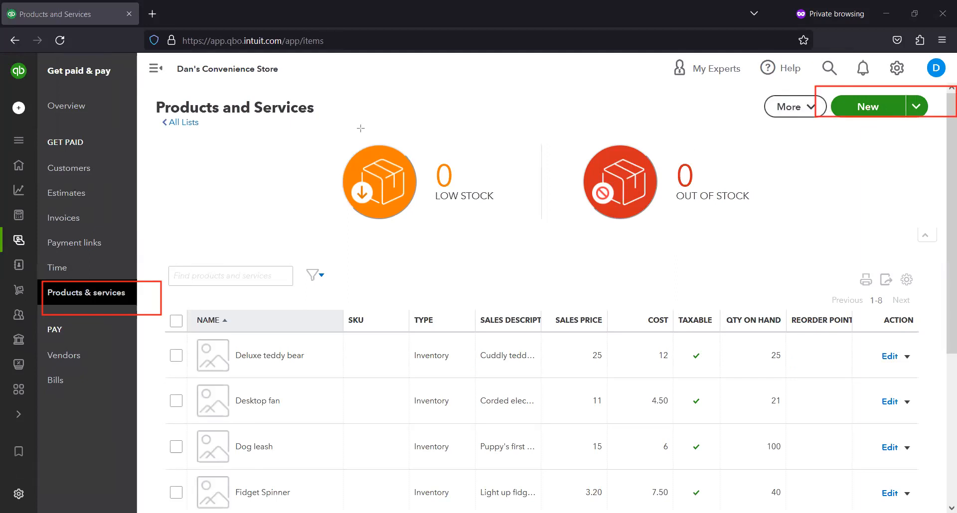
scroll(351, 152, down, 2)
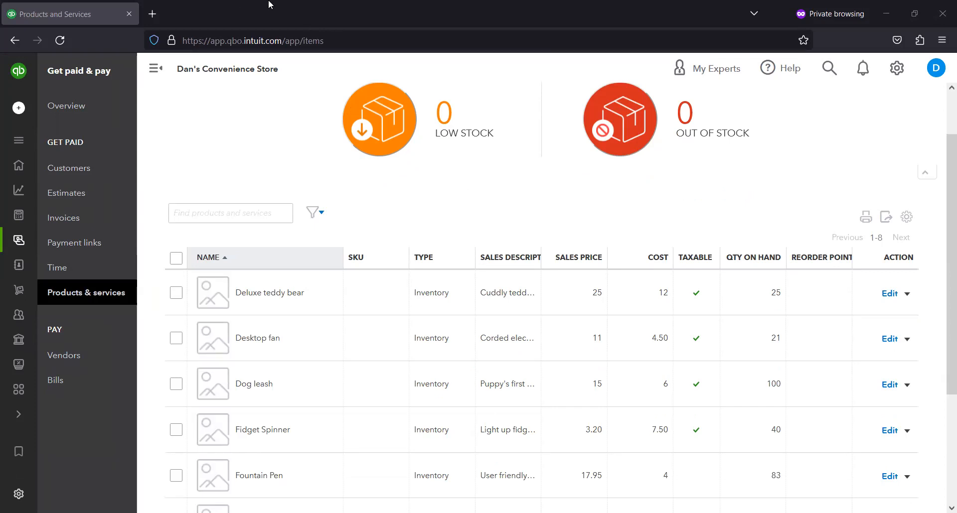
scroll(596, 370, down, 1)
scroll(593, 372, down, 3)
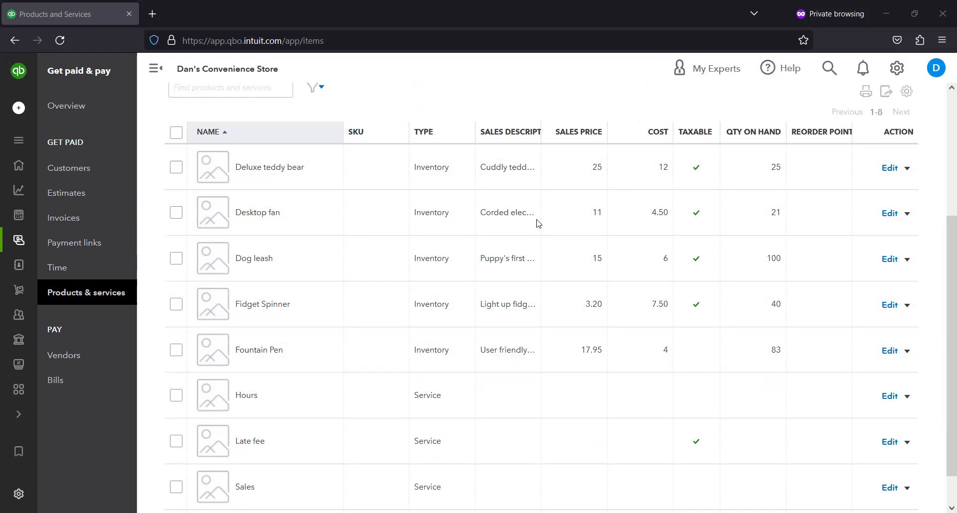
drag(867, 337, 945, 357)
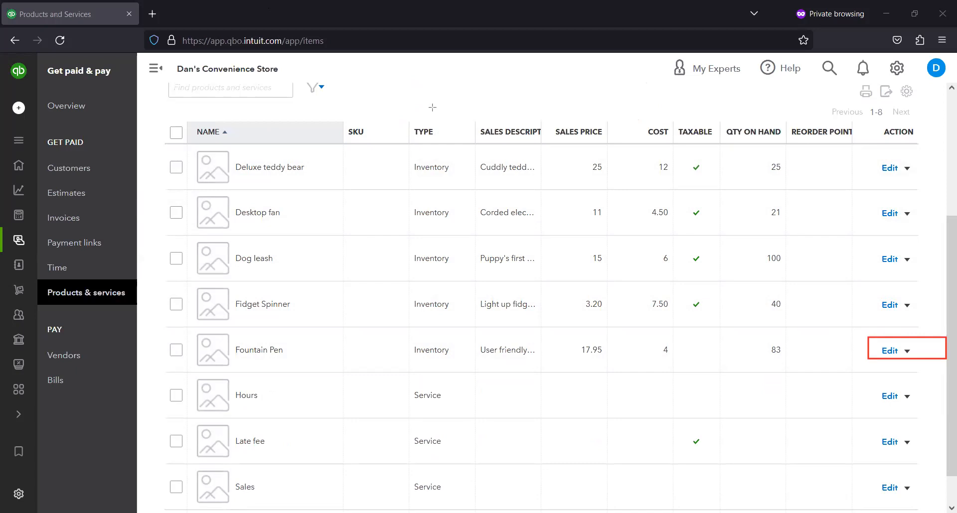
click(907, 351)
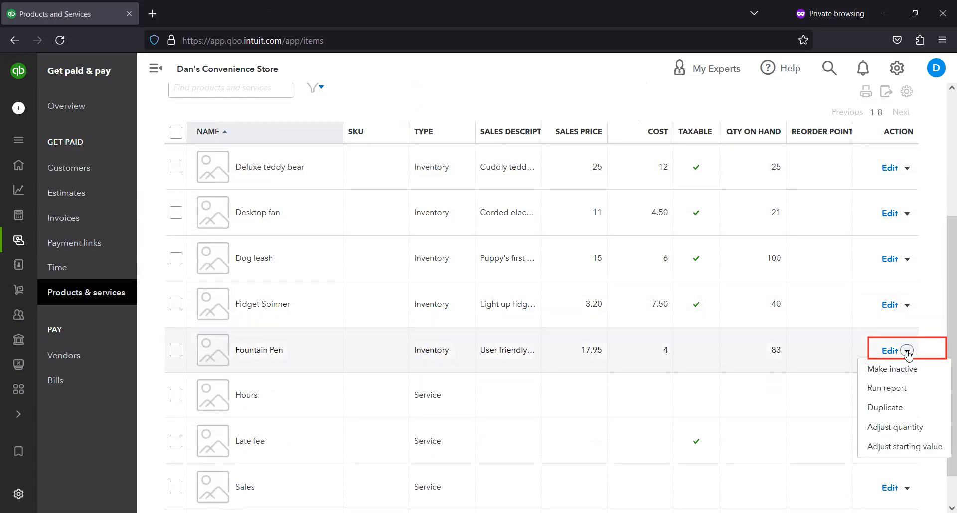
click(888, 409)
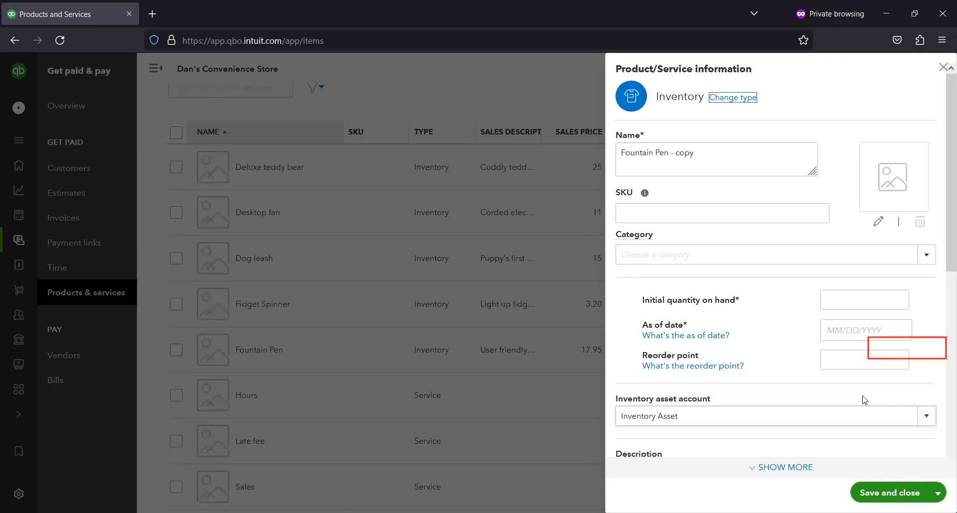
- Rename the copied item Fountain Pen - Super Deluxe and close its form without saving
click(691, 153)
double_click(692, 152)
text(su)
key(BackSpace)
key(BackSpace)
text(Super Deluxe)
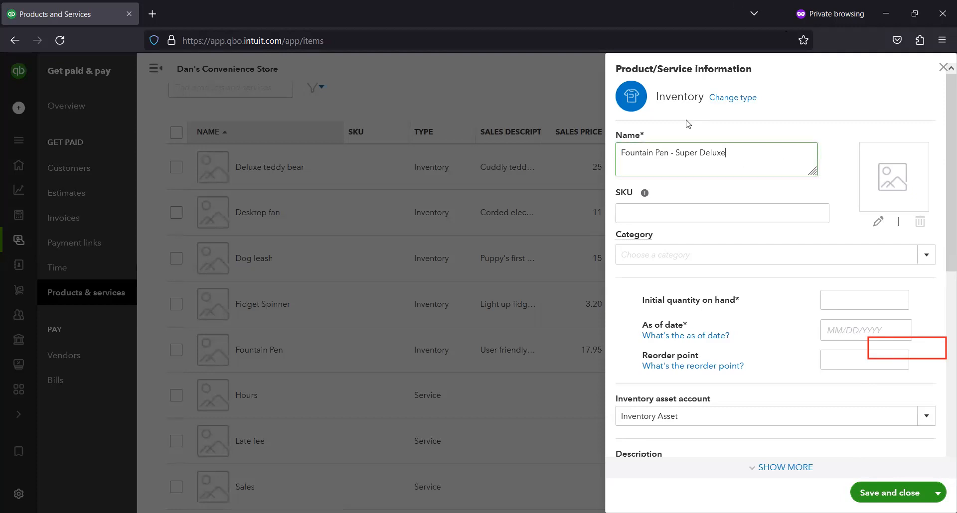
click(943, 68)
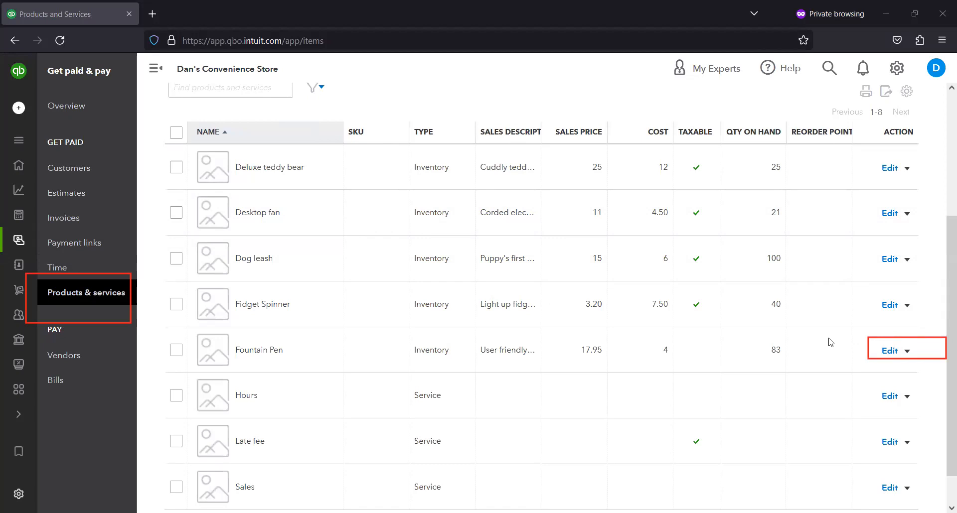
- Duplicate the Fountain Pen item again and name the copy Fountain Pen - Super Deluxe
click(907, 351)
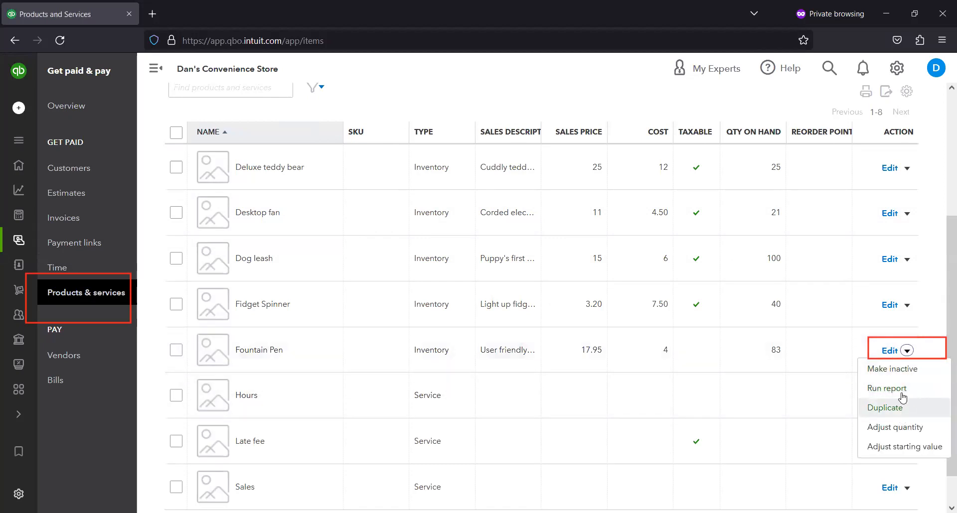
click(894, 408)
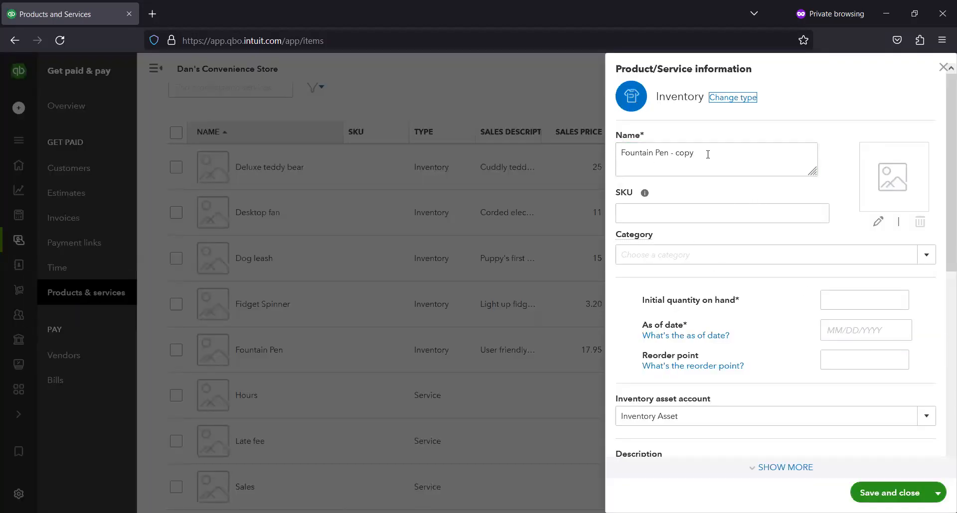
double_click(684, 154)
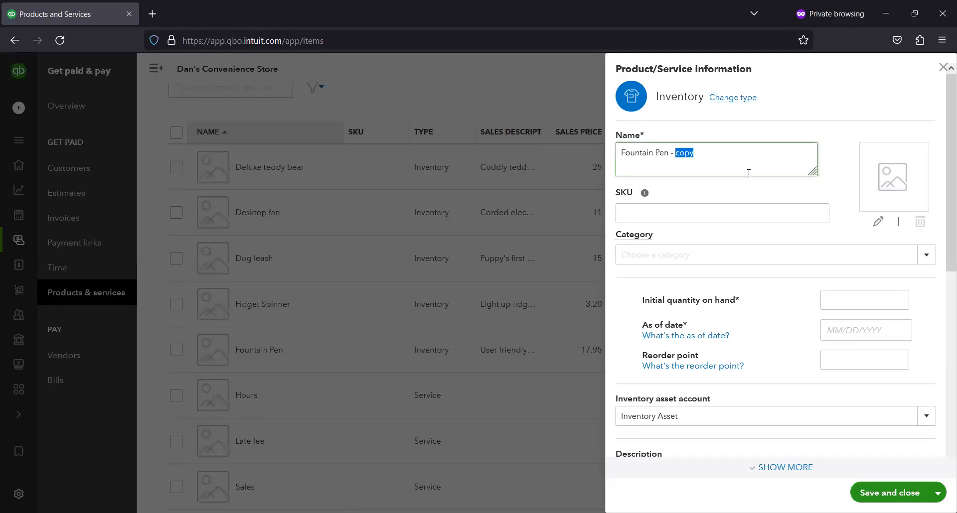
text(Super Deluxe)
- Try Blue as the ending of the copy's name, and change it back to Super Deluxe
drag(673, 153, 761, 168)
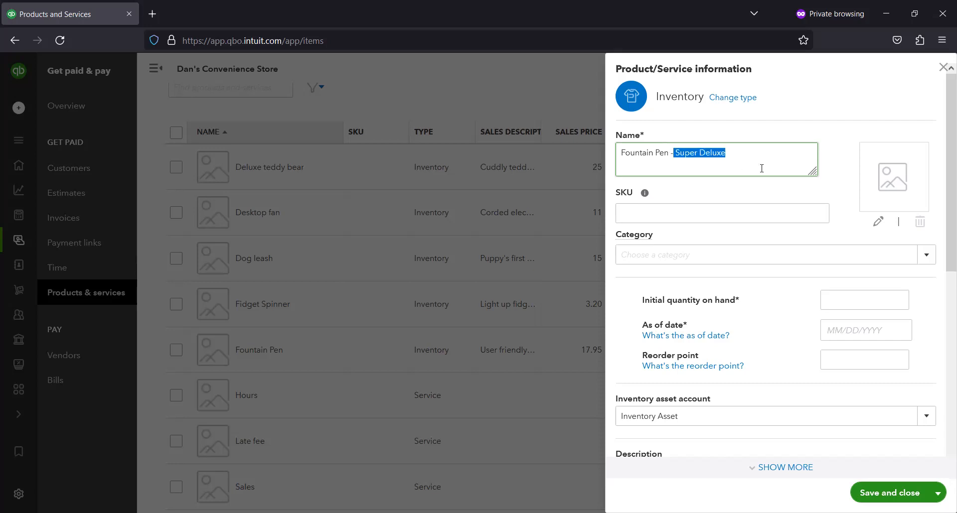
text(Blue)
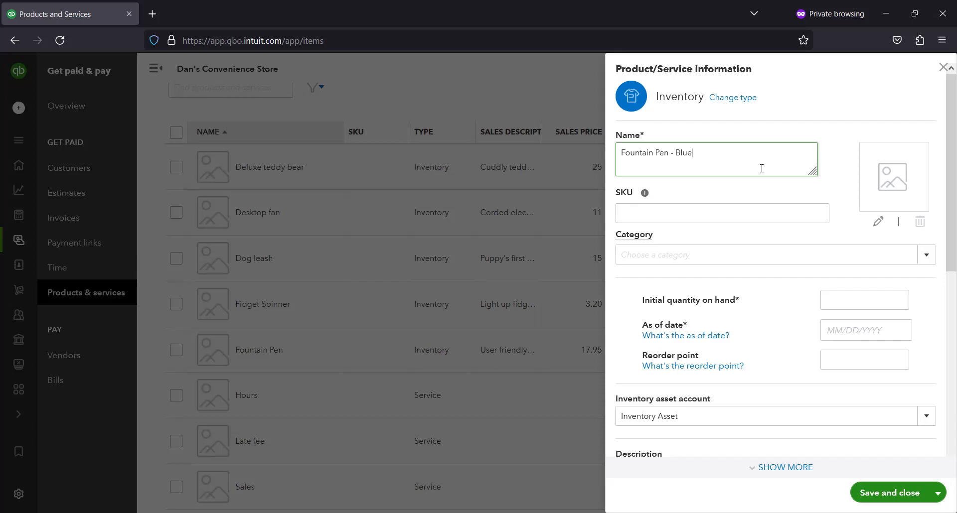
key(BackSpace)
key(BackSpace)
key(BackSpace)
key(BackSpace)
text(Super Deluxe)
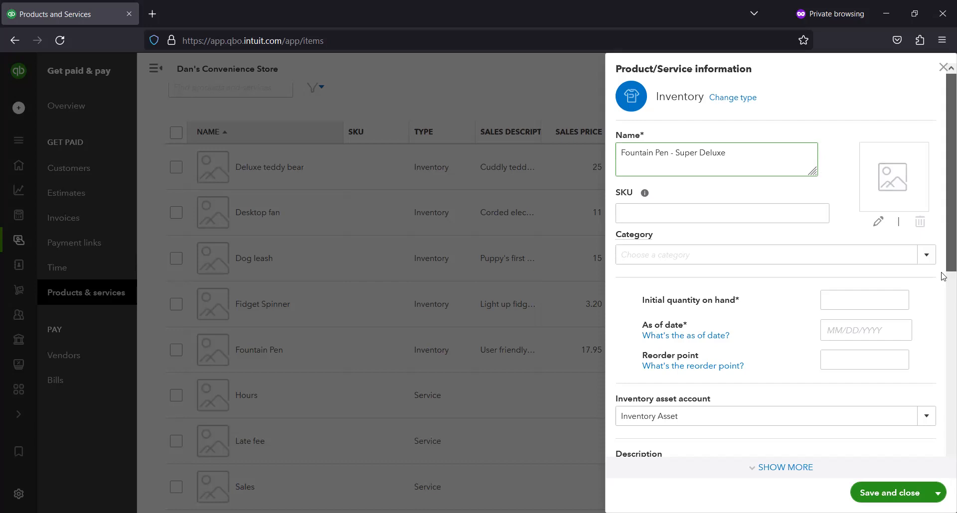
- Set the copy's initial quantity to 0 and its as-of date to 02/08/2023, and close the form without saving
scroll(943, 208, down, 3)
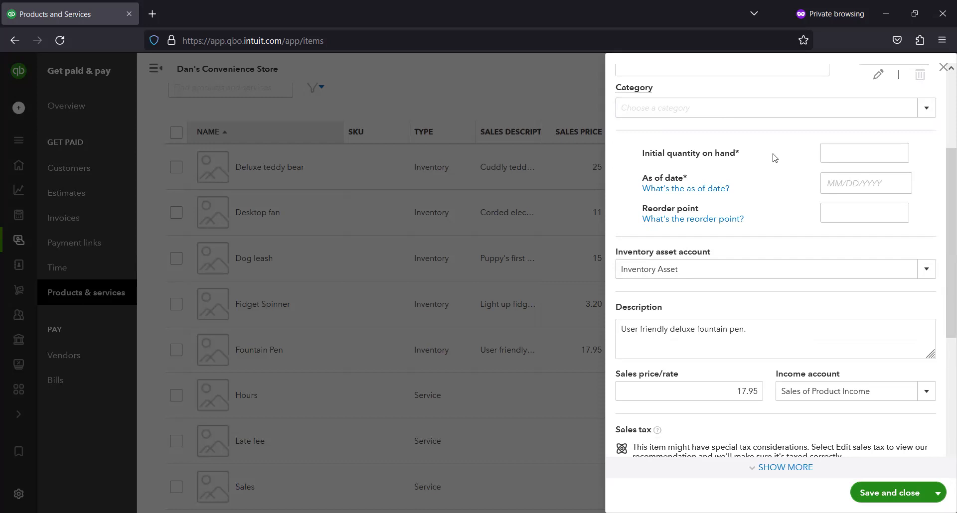
click(872, 158)
text(0)
click(853, 180)
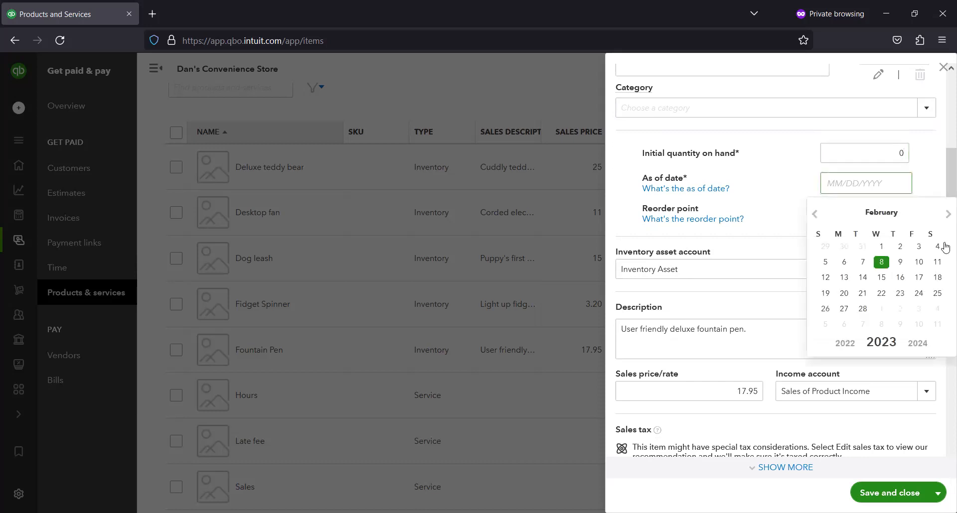
click(872, 263)
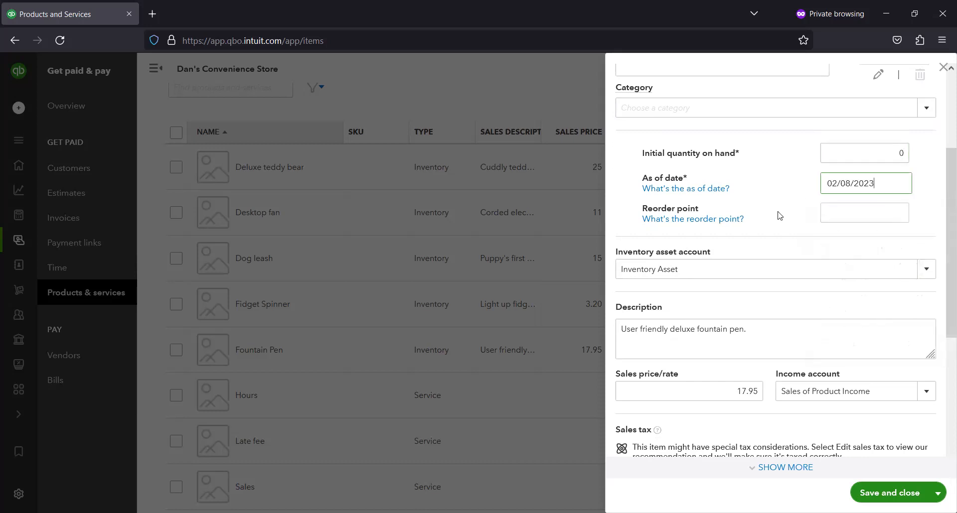
scroll(773, 214, down, 2)
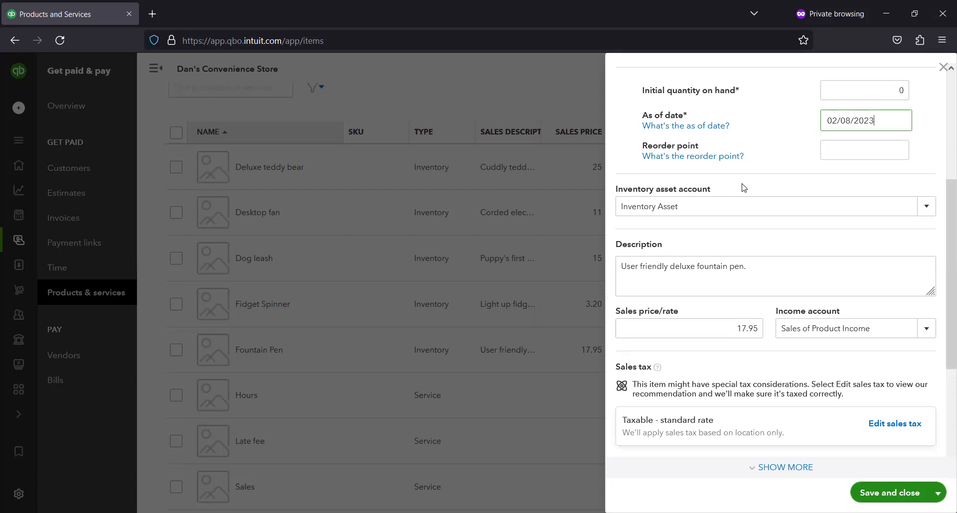
scroll(758, 219, up, 4)
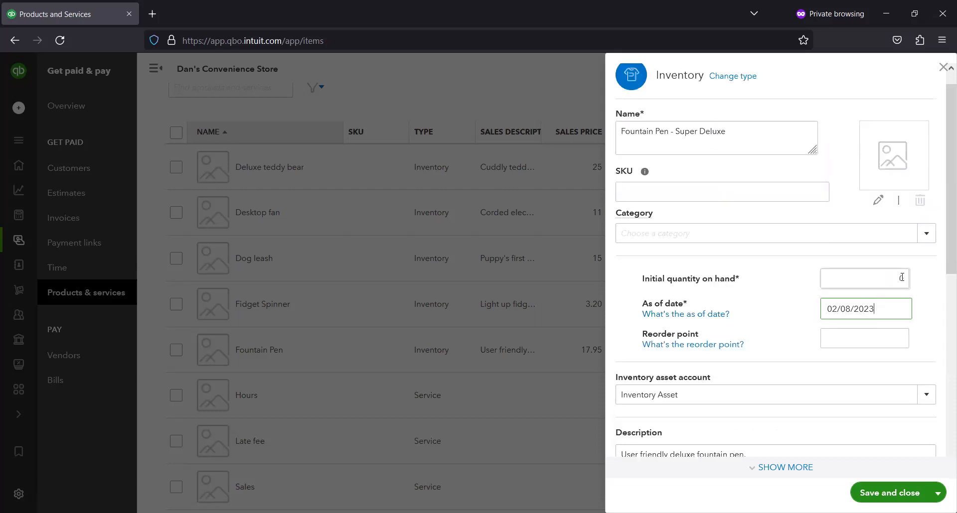
click(940, 66)
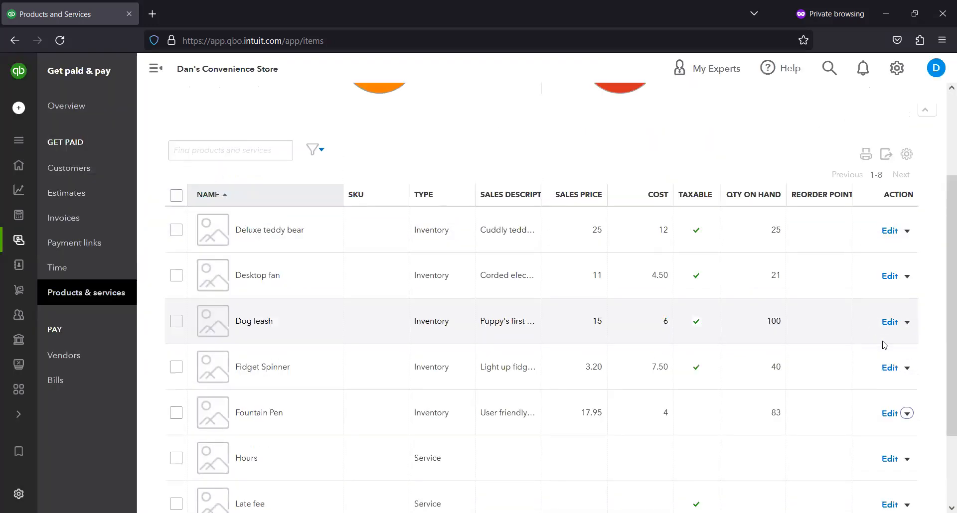
- Duplicate the Fountain Pen inventory item and rename the copy Fountain Pen - Super Deluxe
scroll(883, 345, down, 1)
click(906, 352)
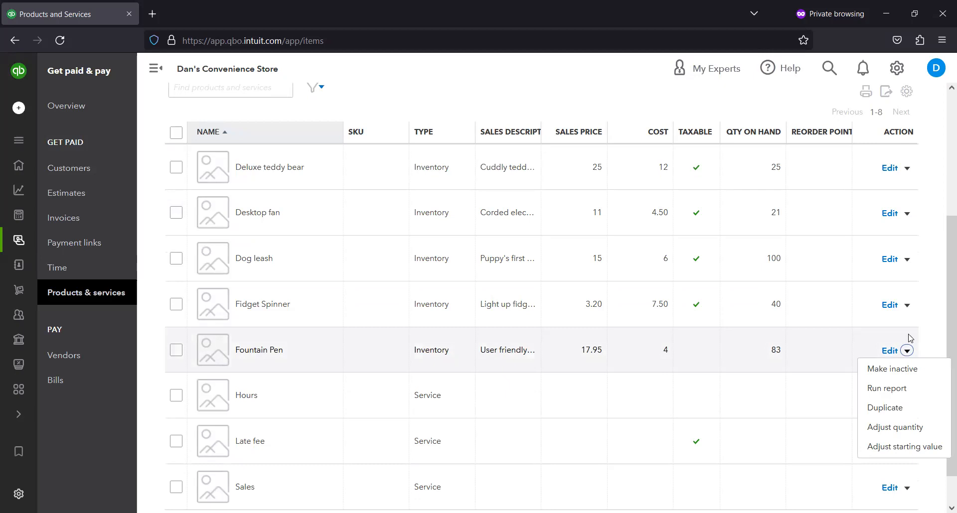
click(920, 410)
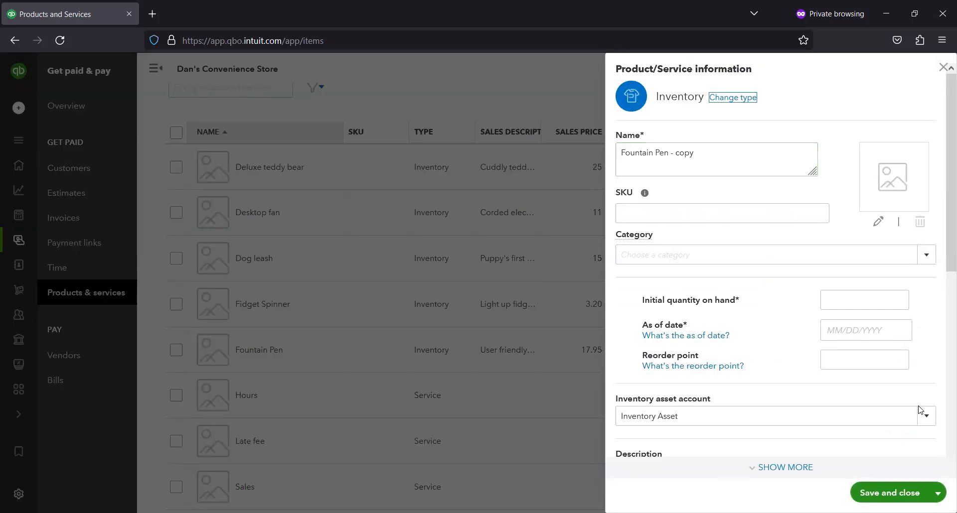
double_click(685, 146)
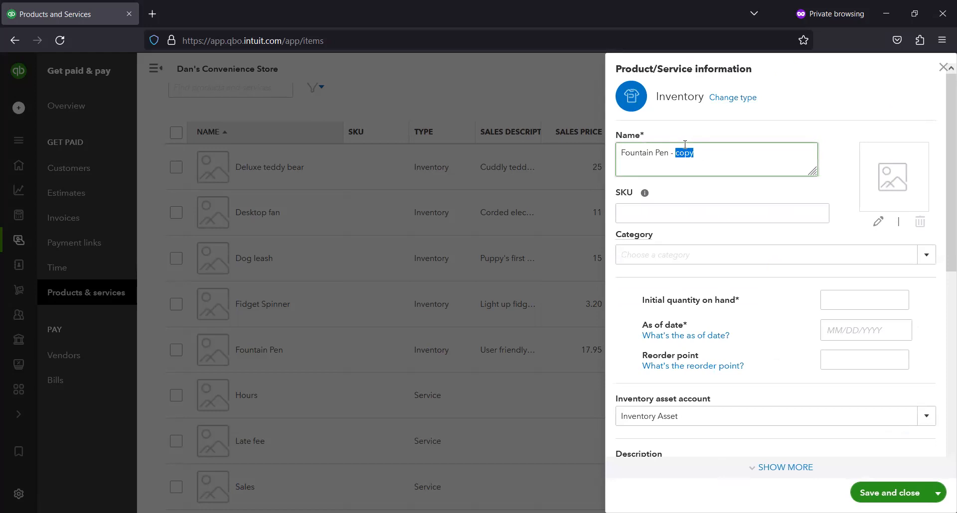
key(BackSpace)
text(Super Deluxe)
- Set the new item's initial quantity on hand to 0 and its as-of date to 02/08/2023
click(862, 296)
text(0)
click(838, 330)
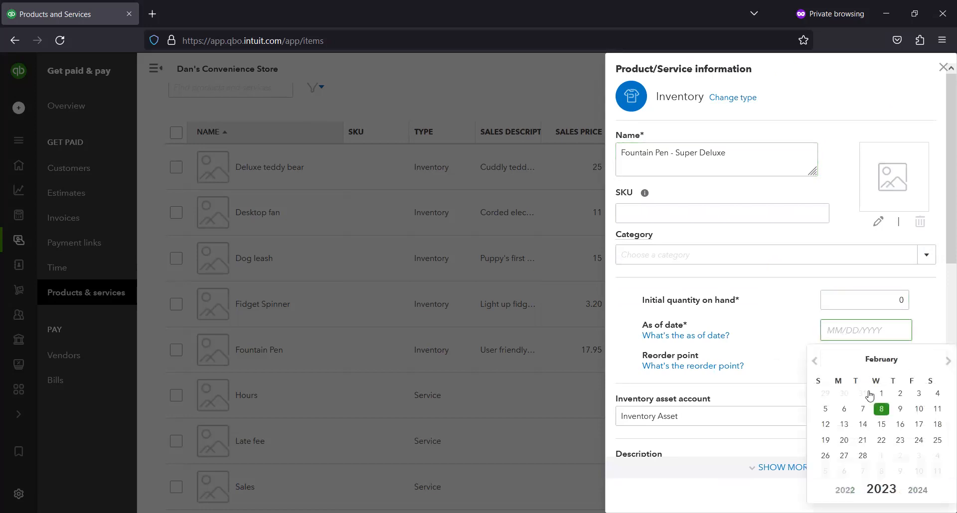
click(881, 409)
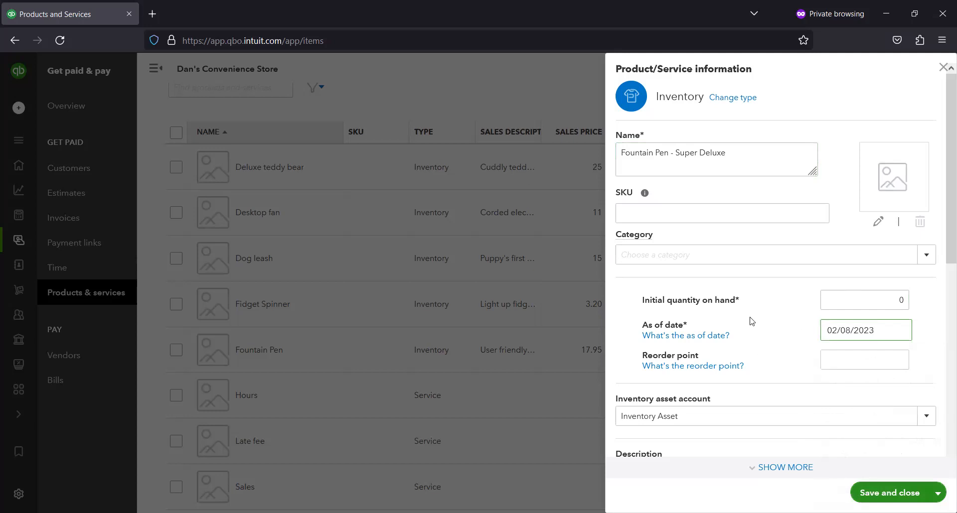
scroll(779, 269, down, 2)
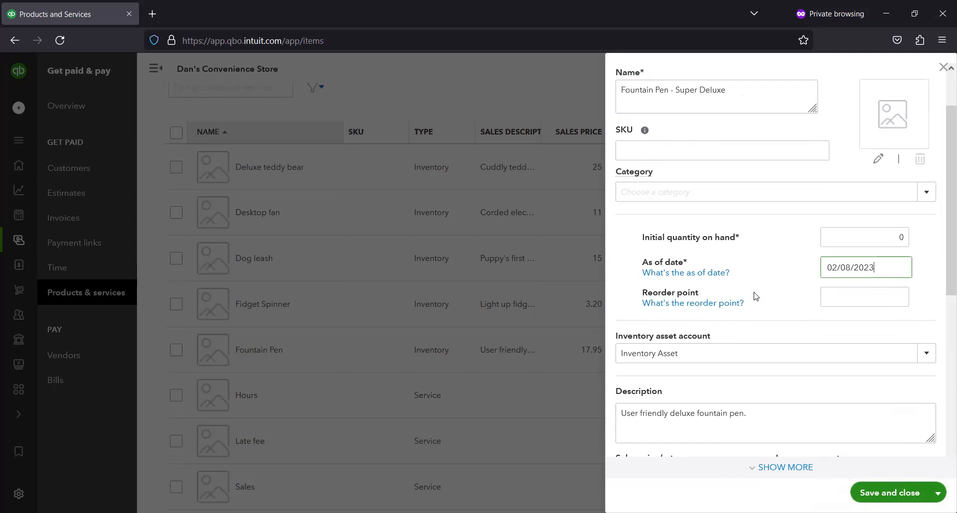
scroll(770, 307, down, 2)
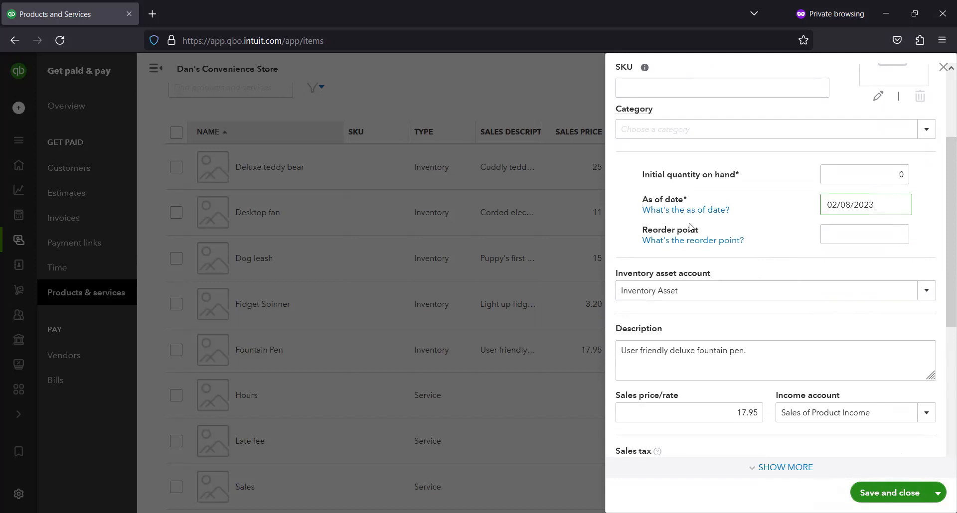
scroll(698, 305, down, 2)
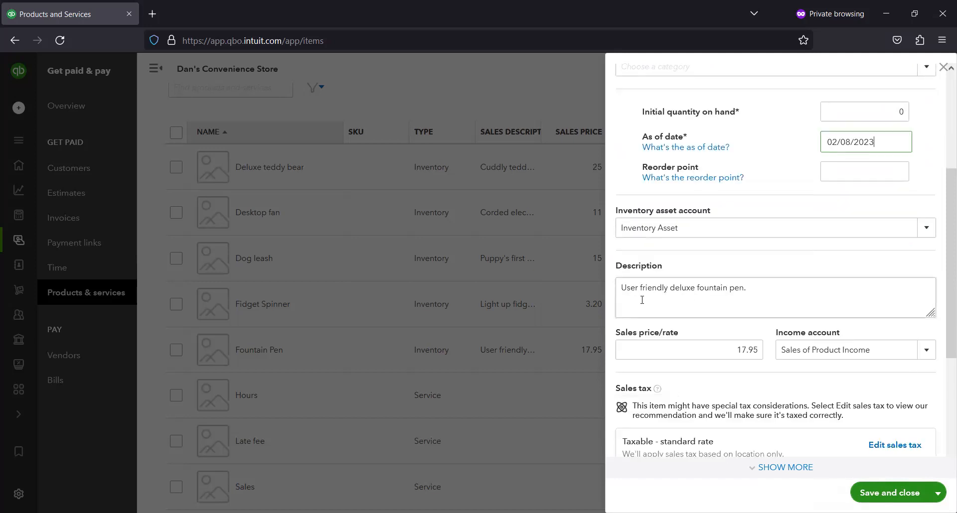
- Change the new item's sales description to "Super Deluxe user super friendly deluxe fountain pen."
drag(617, 289, 737, 324)
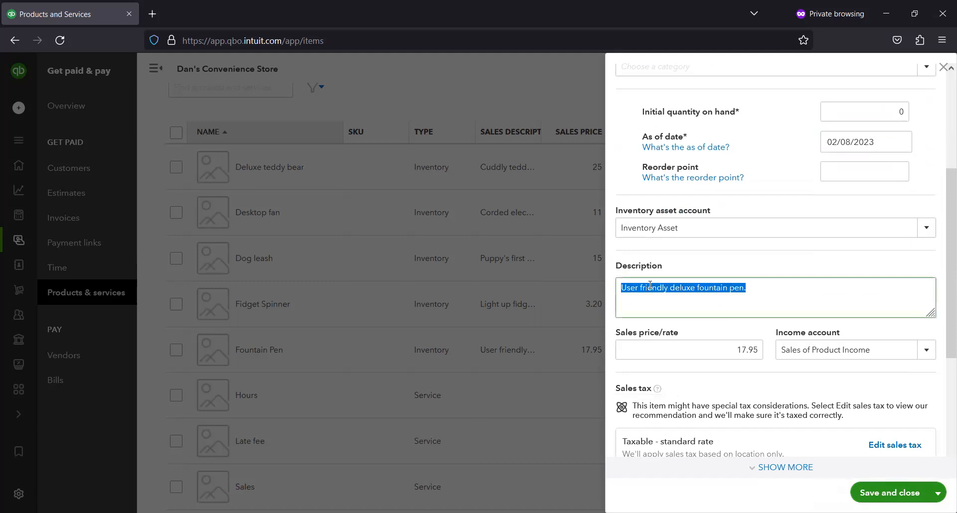
click(624, 288)
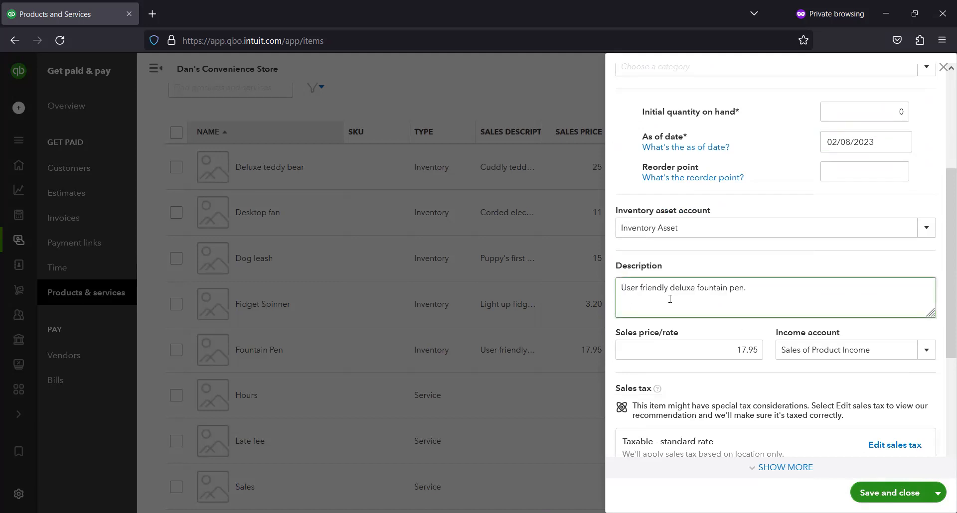
text(Super D)
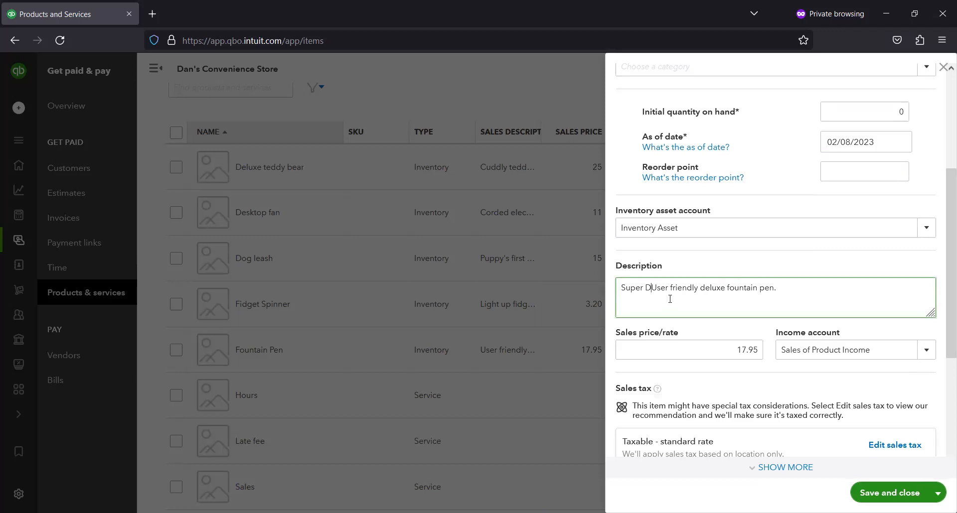
text(eluxe)
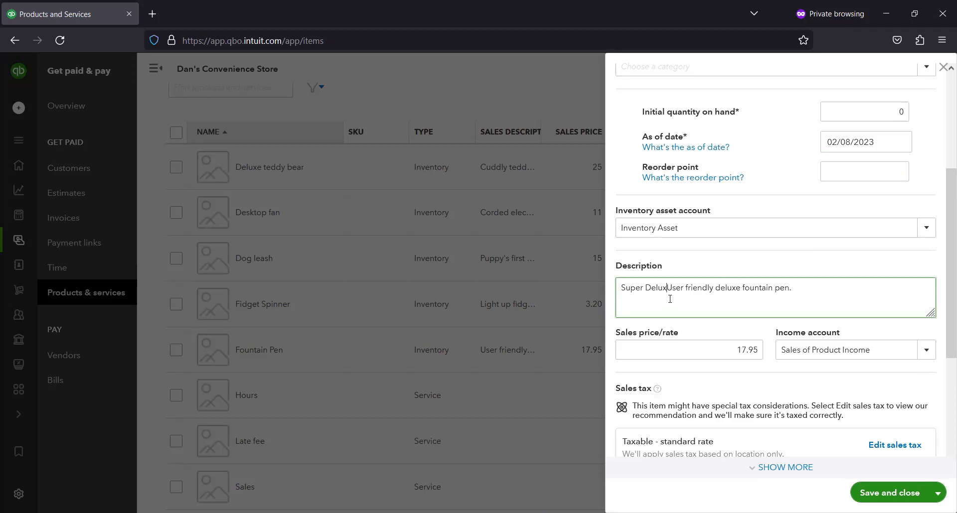
key(Delete)
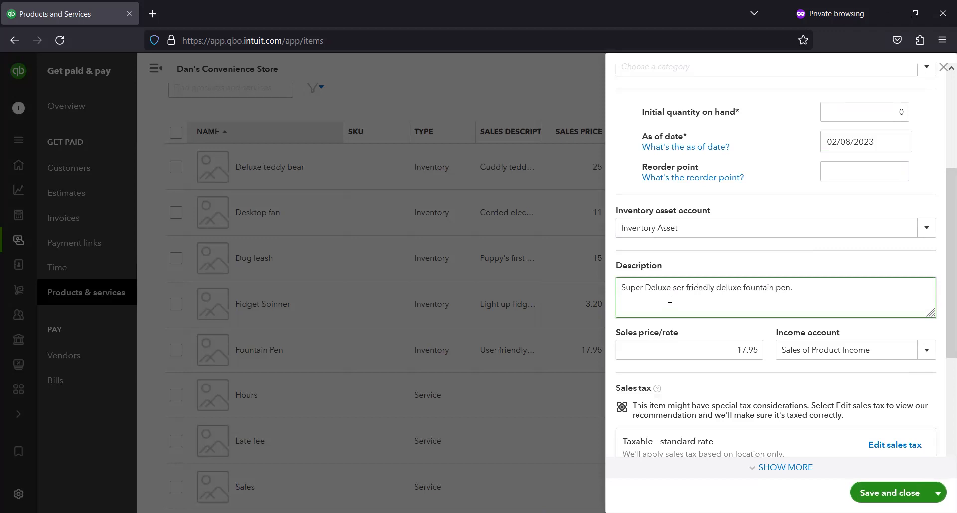
text(user super)
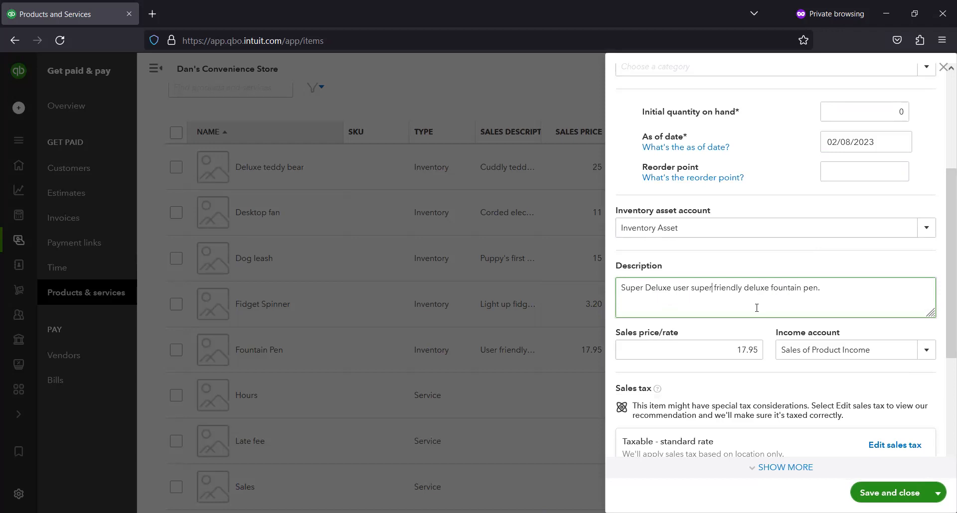
- Set the new item's sales price/rate to 27.95
scroll(756, 308, down, 1)
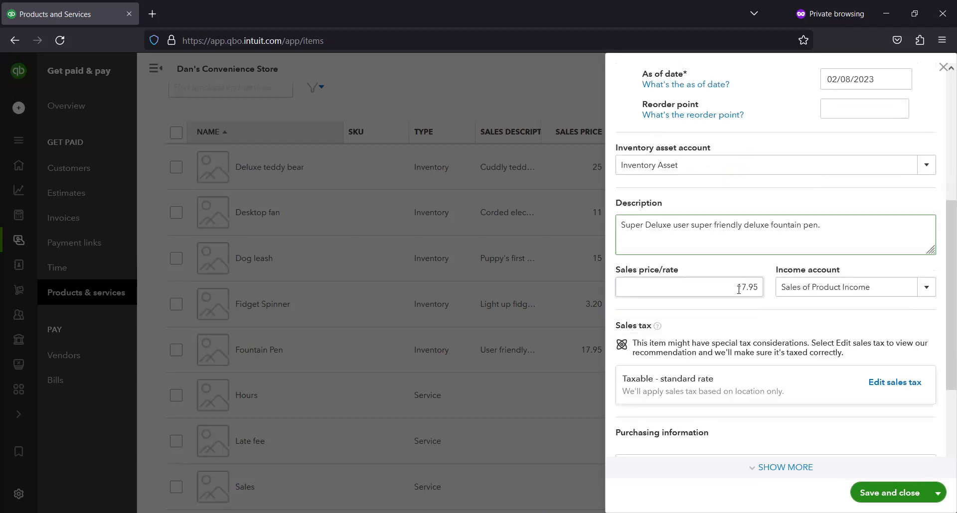
click(740, 289)
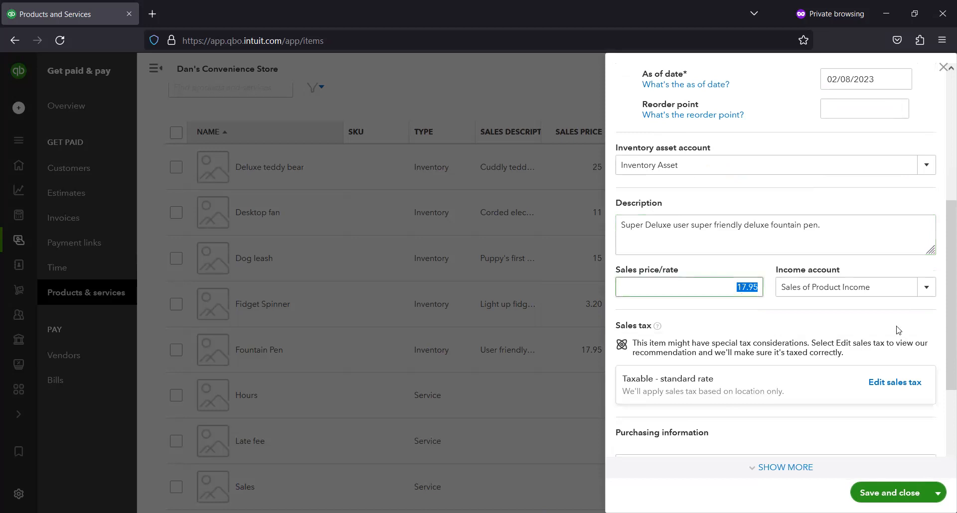
click(733, 289)
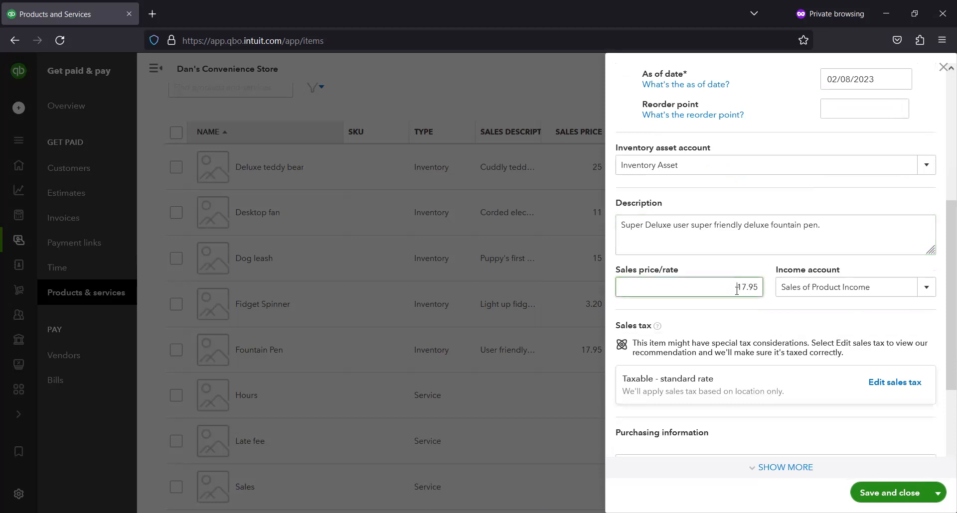
key(Delete)
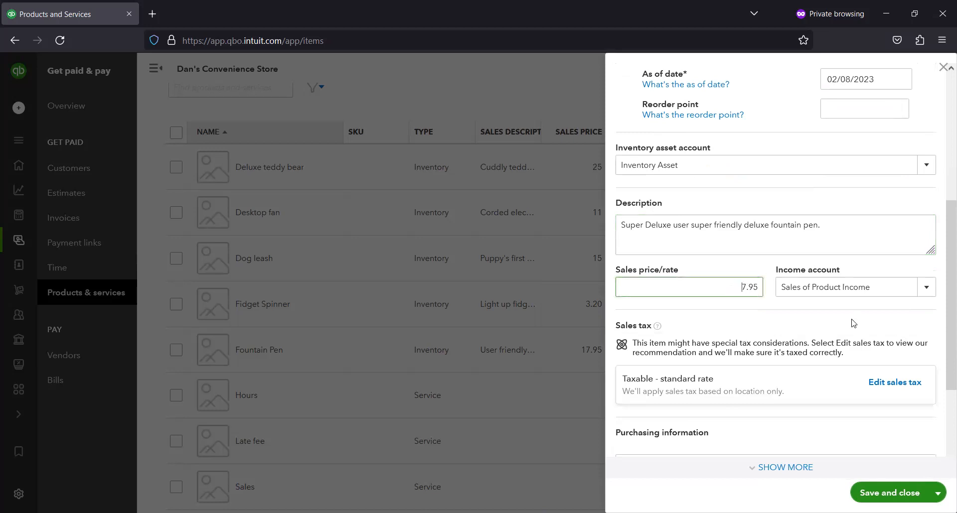
text(2)
- Change the model in the new item's purchasing information to "Fountain Pen Model XB-124"
scroll(828, 311, down, 2)
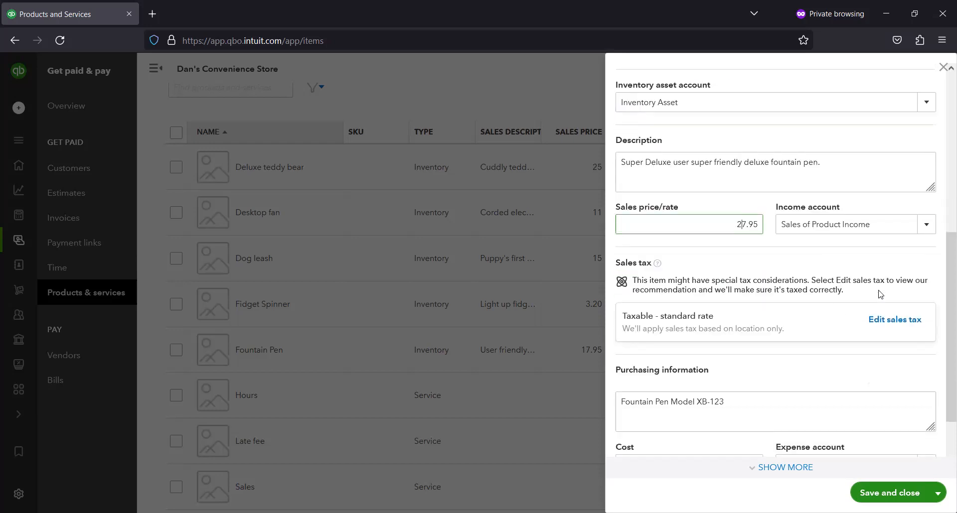
scroll(943, 294, down, 2)
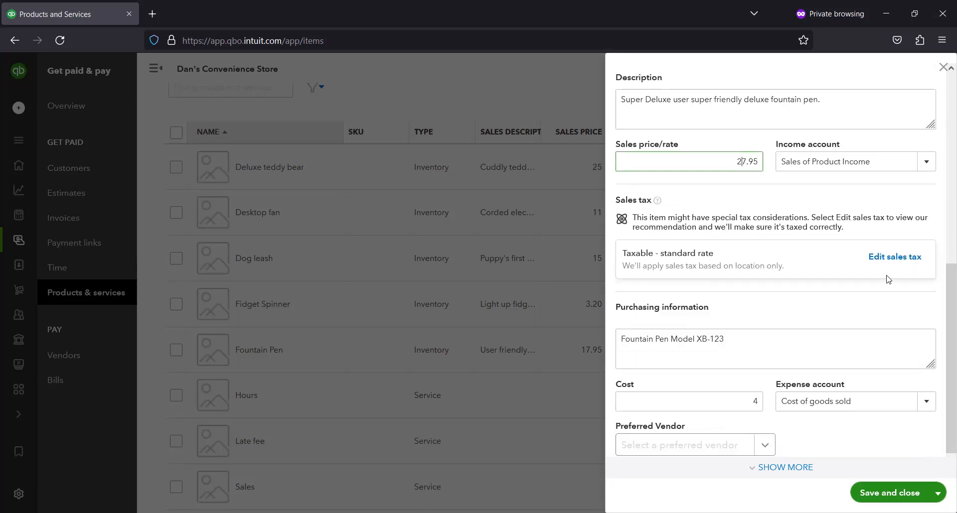
scroll(723, 307, up, 2)
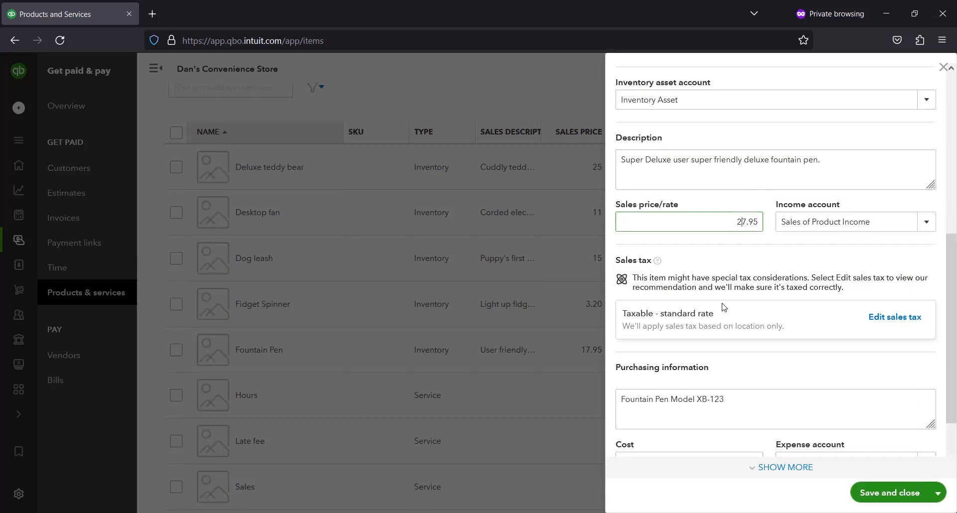
scroll(725, 308, down, 2)
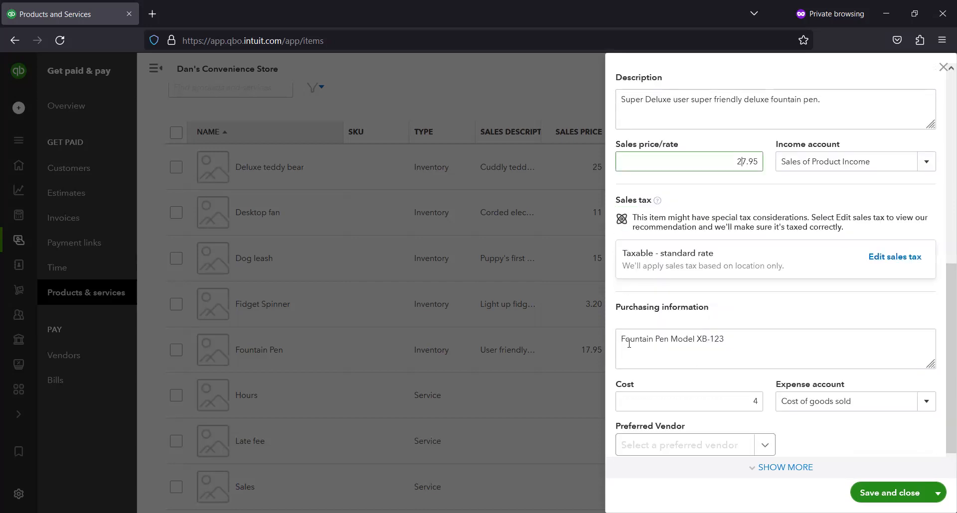
click(751, 332)
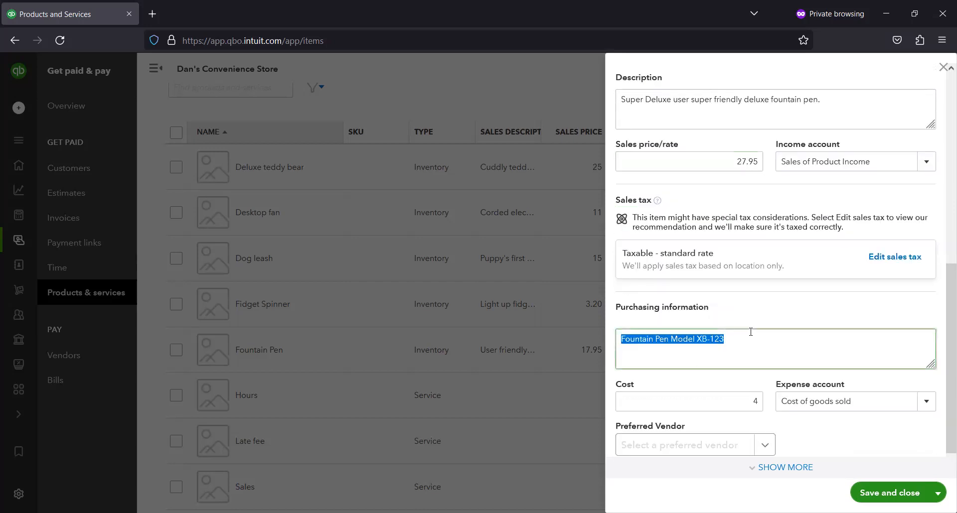
click(751, 332)
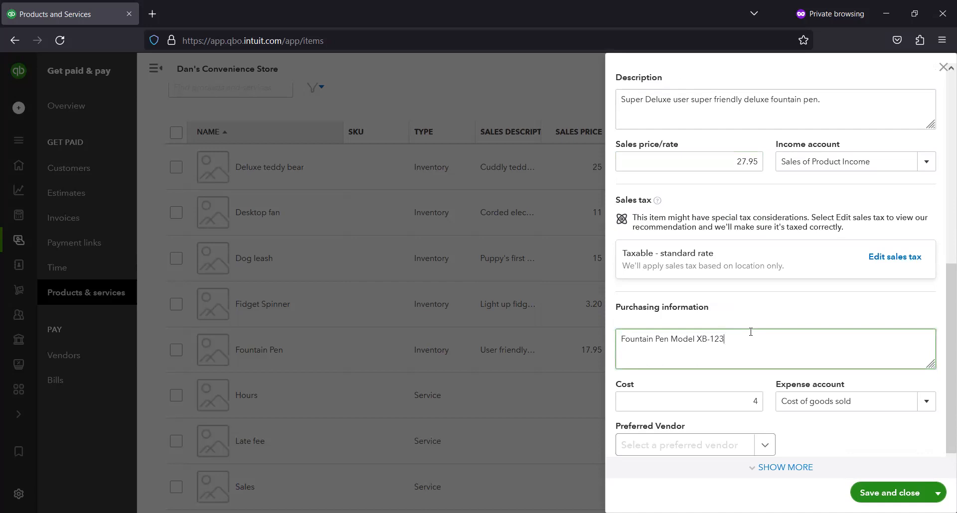
key(BackSpace)
text(4)
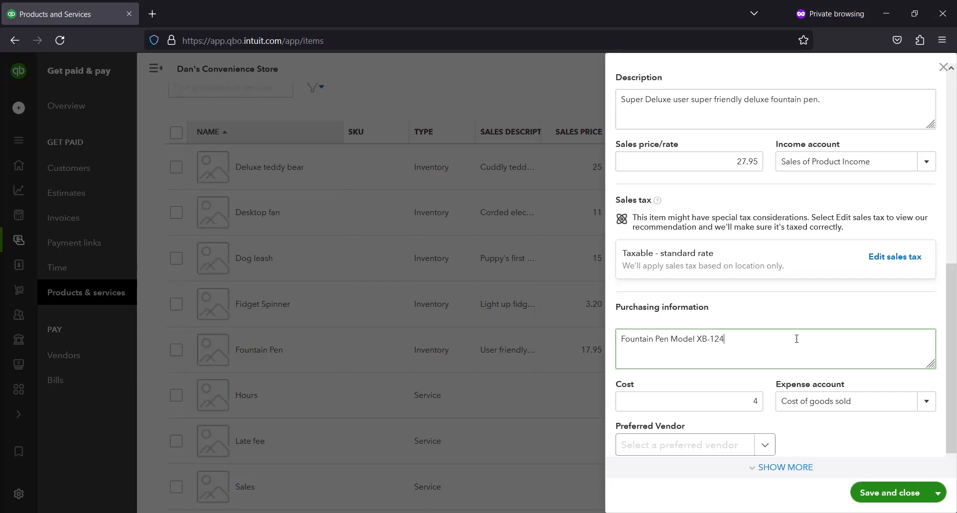
- Set the new item's cost to 6, check the form's entries, and save and close the item
scroll(778, 332, down, 1)
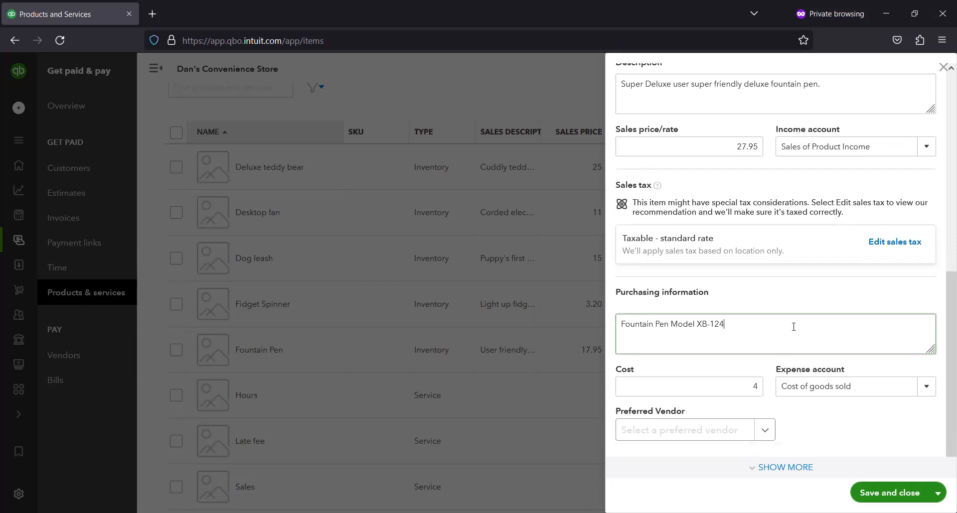
click(754, 388)
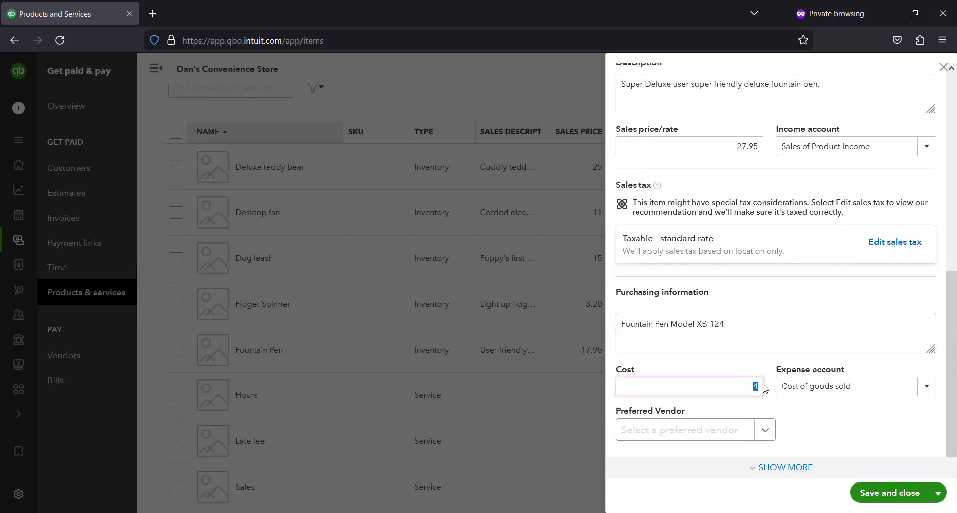
key(Delete)
text(6)
scroll(715, 349, up, 6)
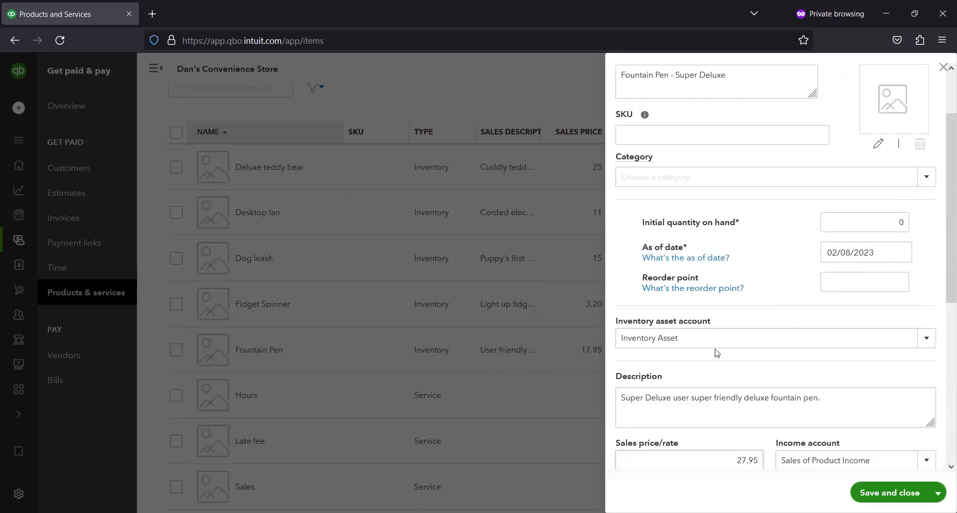
scroll(716, 353, up, 2)
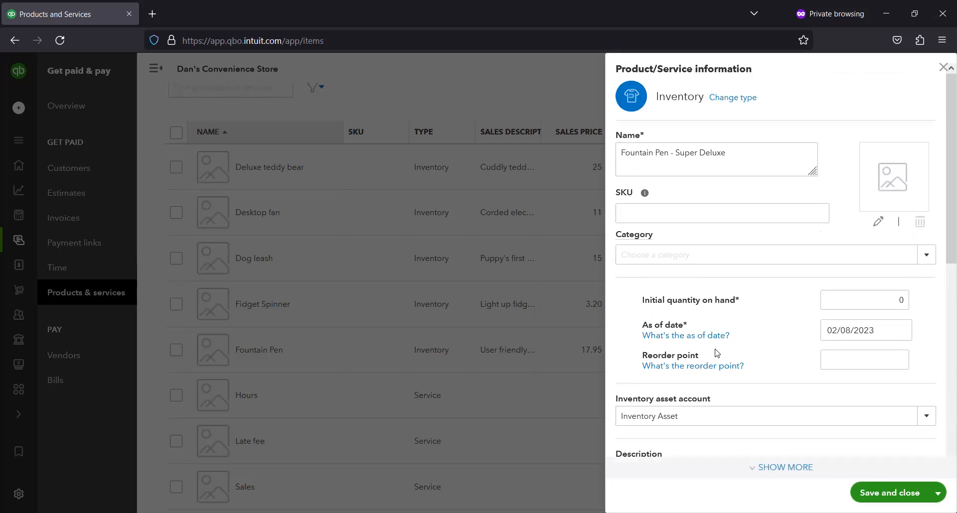
scroll(718, 344, down, 8)
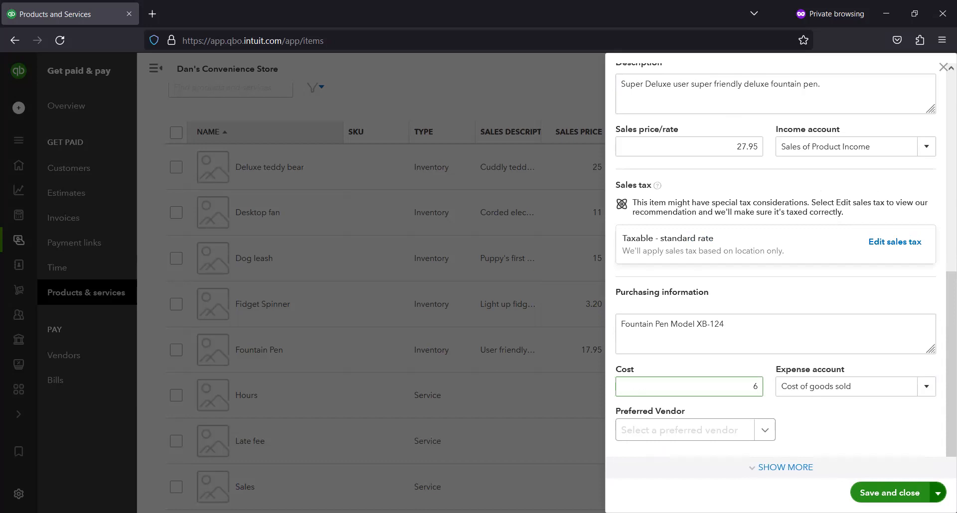
click(899, 489)
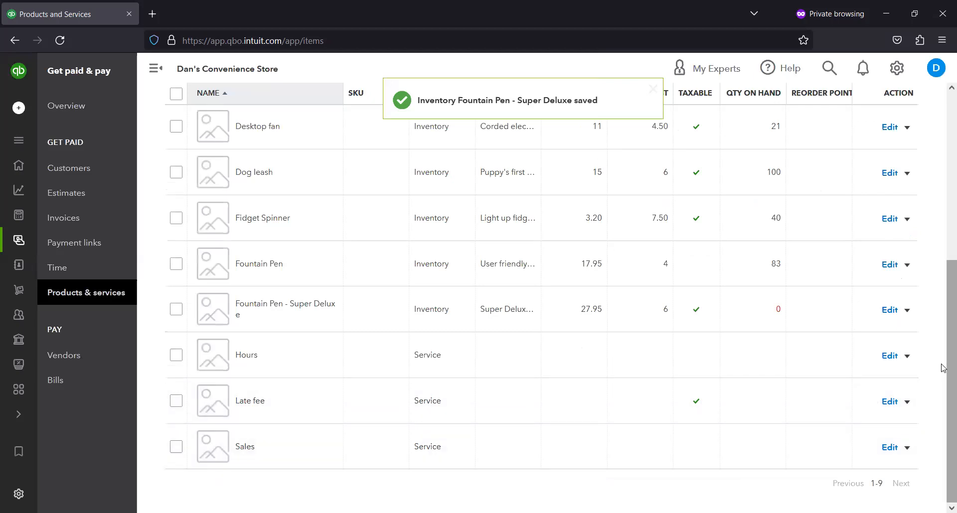
- Reopen Fountain Pen - Super Deluxe from the item list, review its details down to the purchasing information, and save and close it
drag(941, 306, 941, 259)
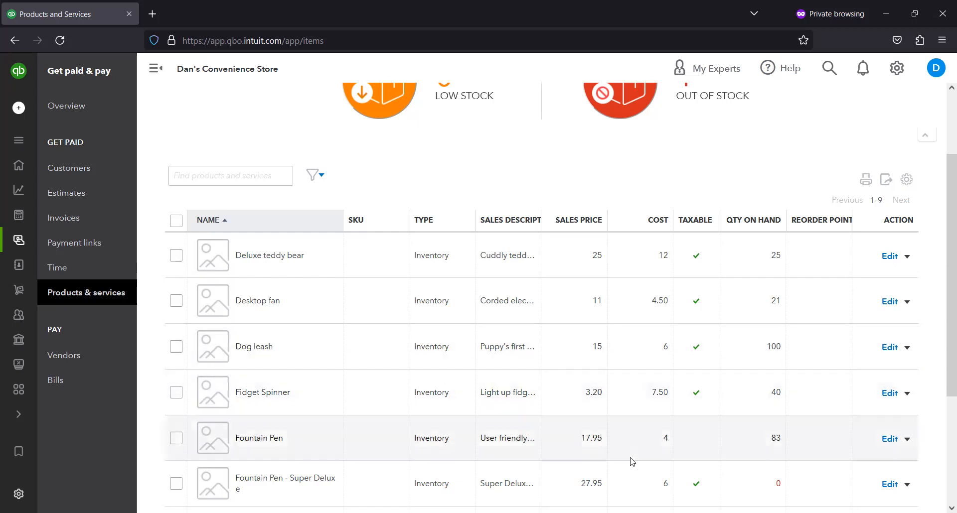
scroll(643, 483, down, 3)
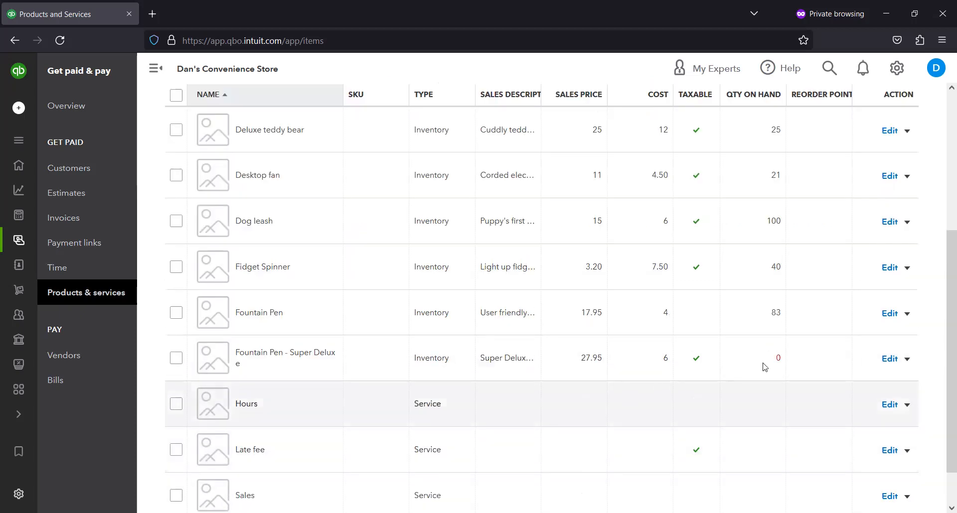
click(882, 368)
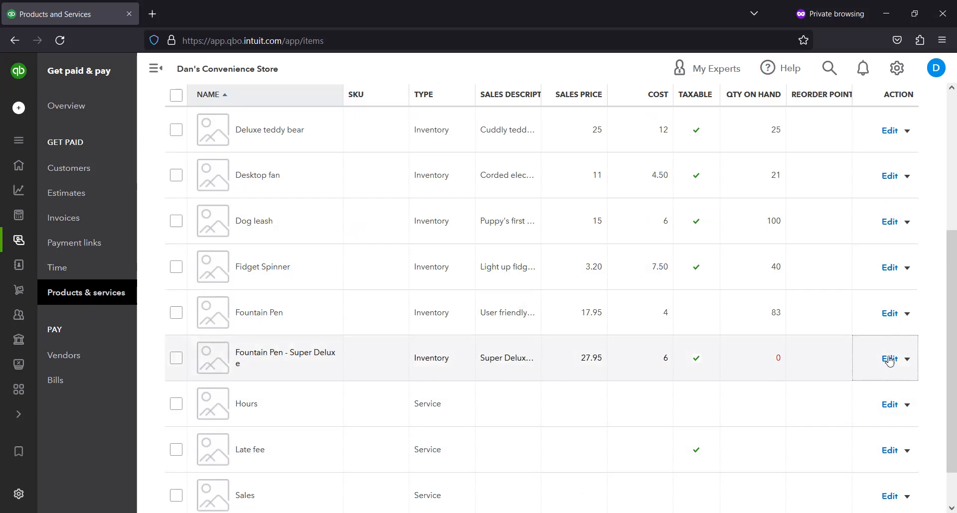
click(889, 361)
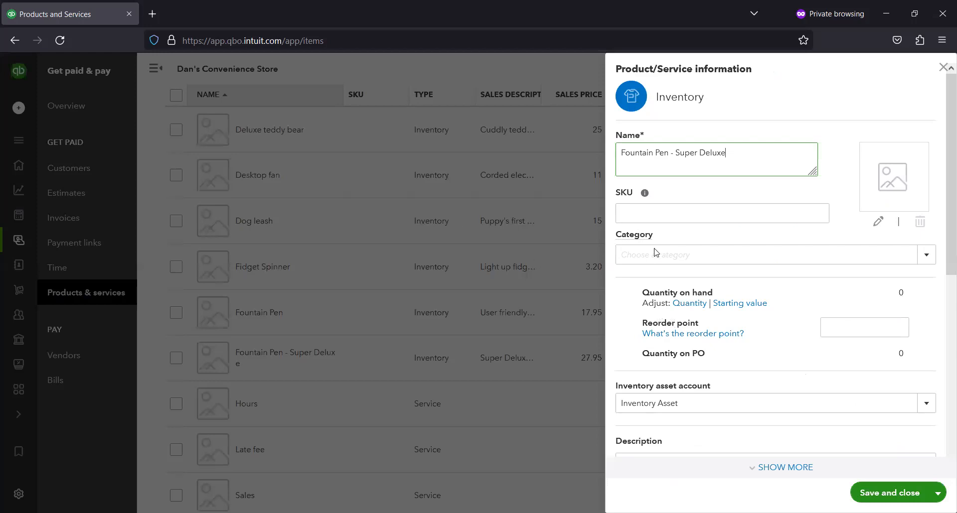
scroll(670, 270, down, 5)
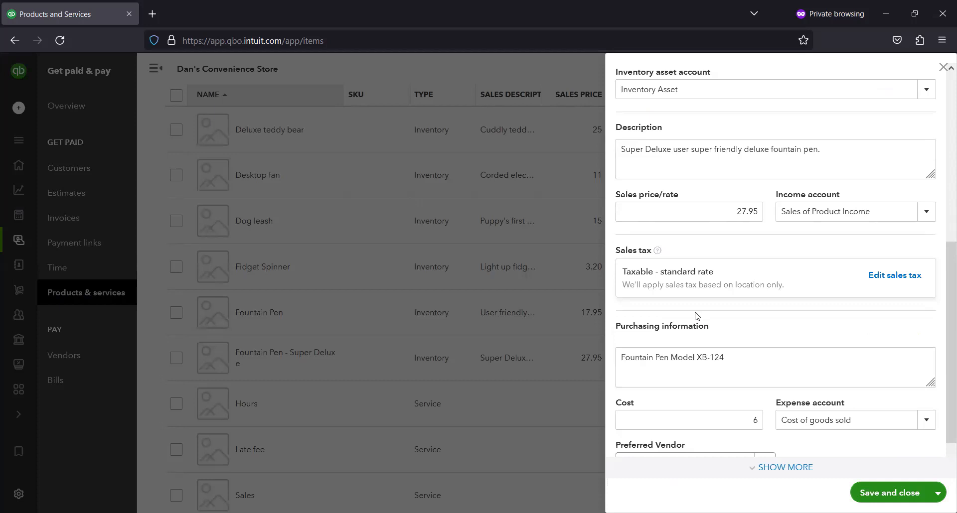
scroll(741, 326, down, 1)
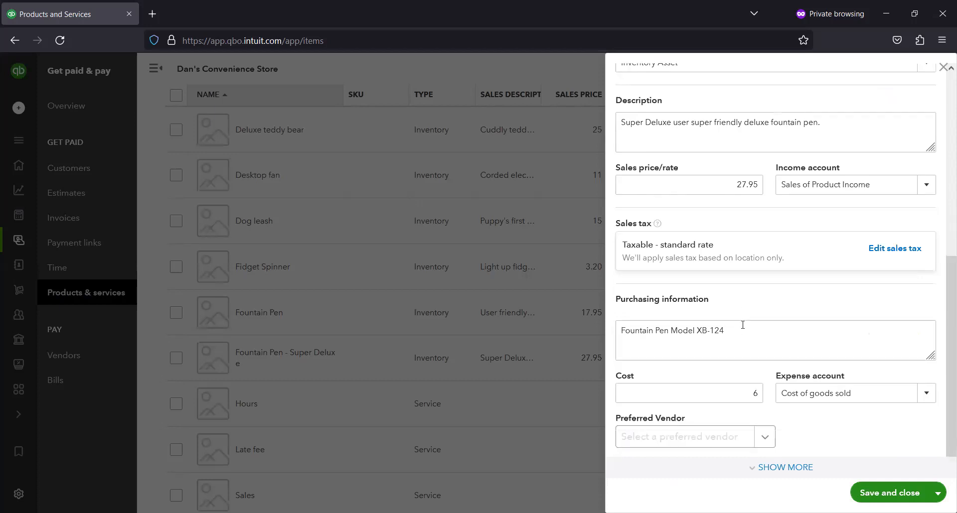
triple_click(741, 321)
click(738, 339)
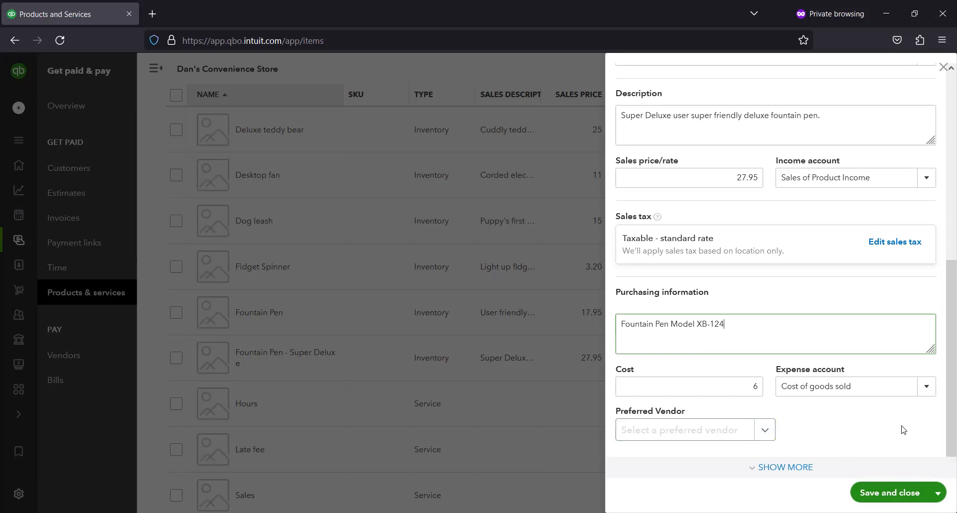
drag(946, 436, 941, 435)
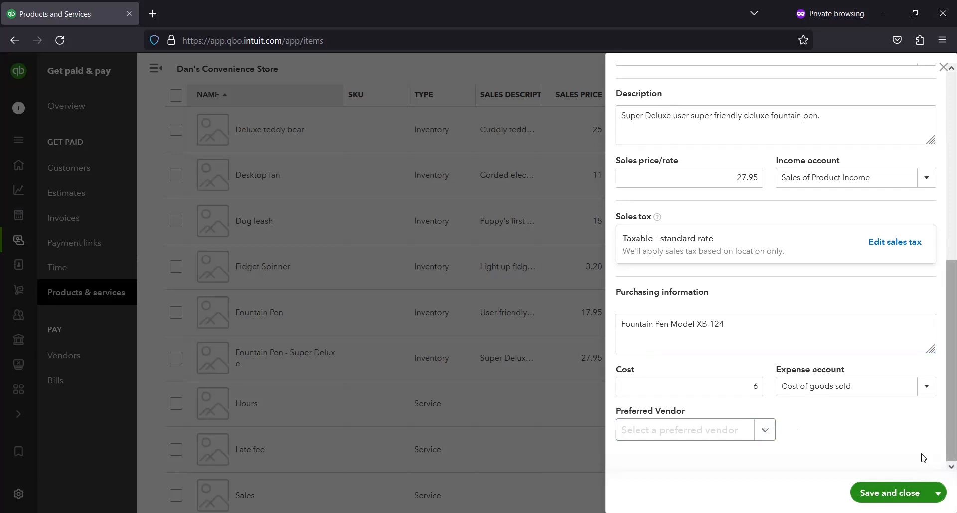
click(893, 497)
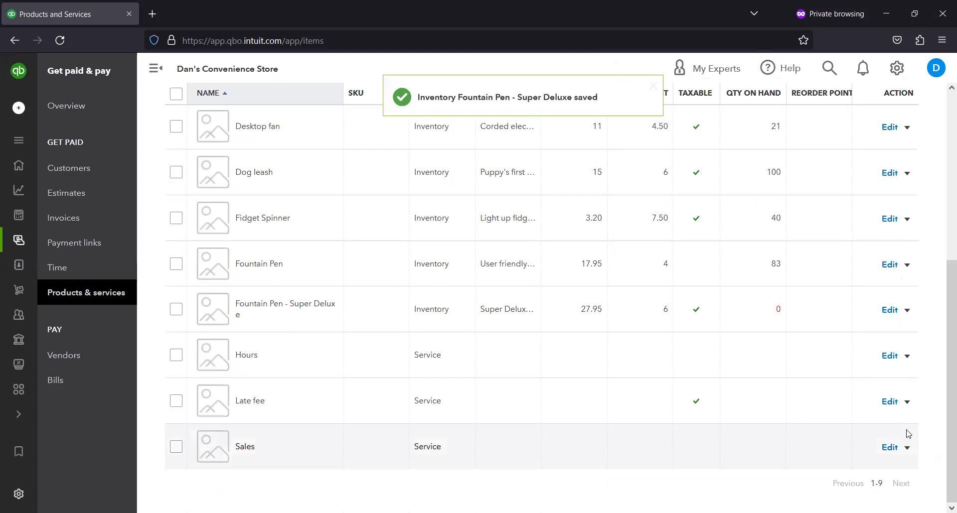
- Mark the Fountain Pen - Super Deluxe item as selected in the products and services list
scroll(884, 377, up, 2)
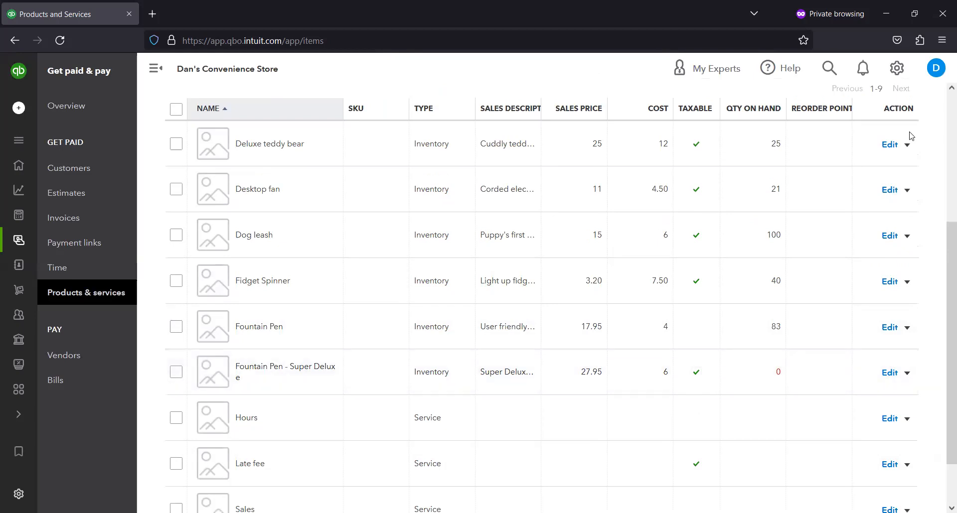
scroll(889, 294, up, 2)
scroll(890, 294, down, 2)
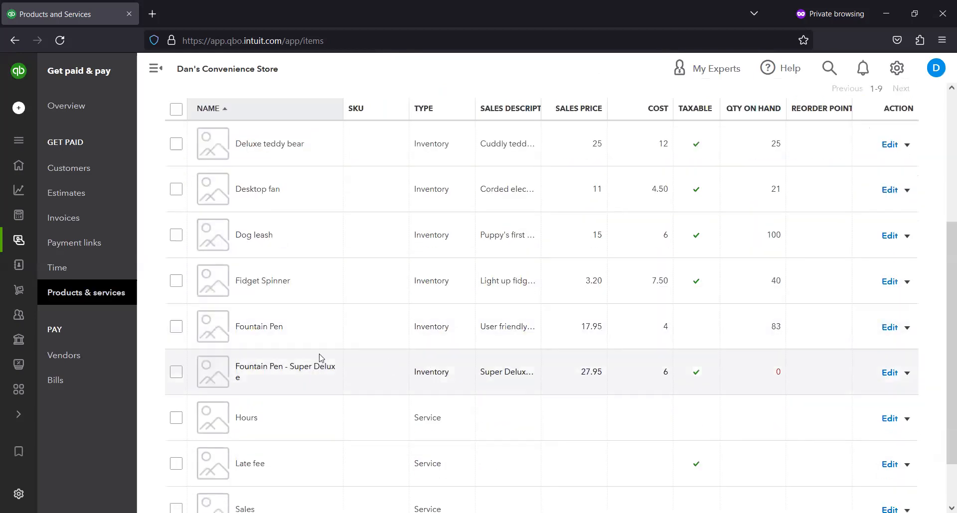
click(175, 372)
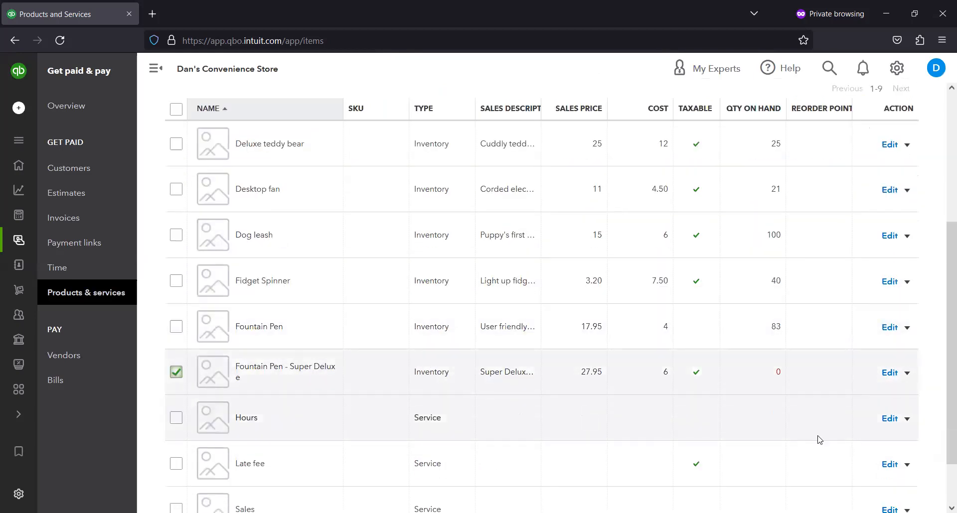
- Look at the additional actions offered for Fountain Pen - Super Deluxe and clear the item's selection in the list
click(907, 373)
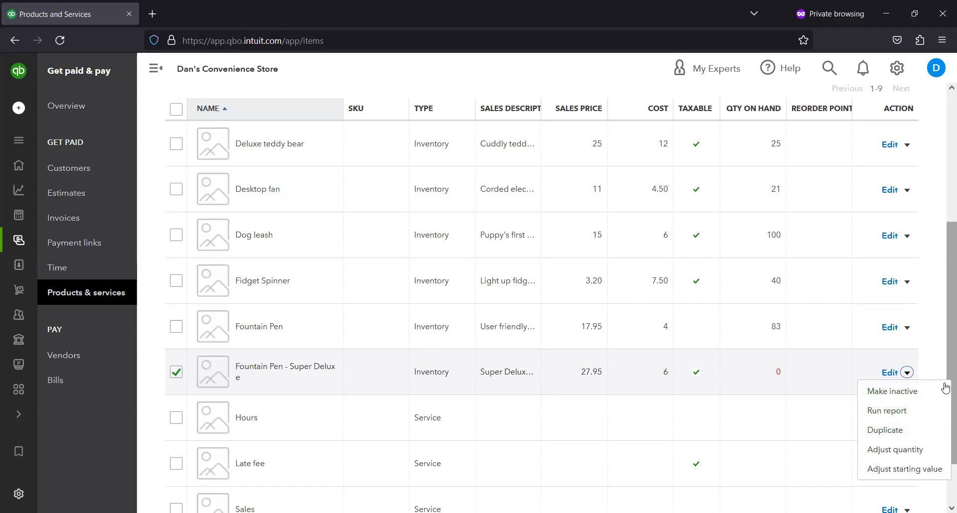
click(921, 366)
click(179, 374)
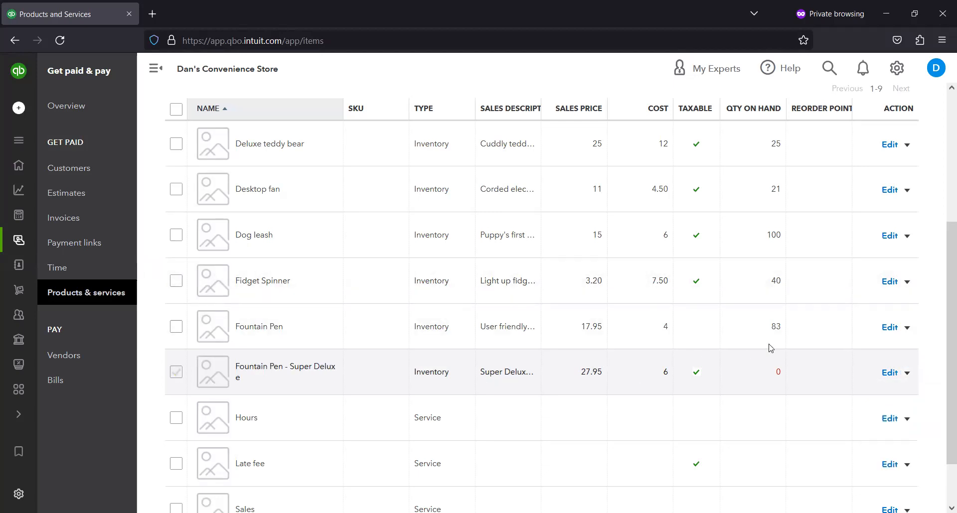
scroll(896, 357, up, 3)
scroll(896, 358, down, 3)
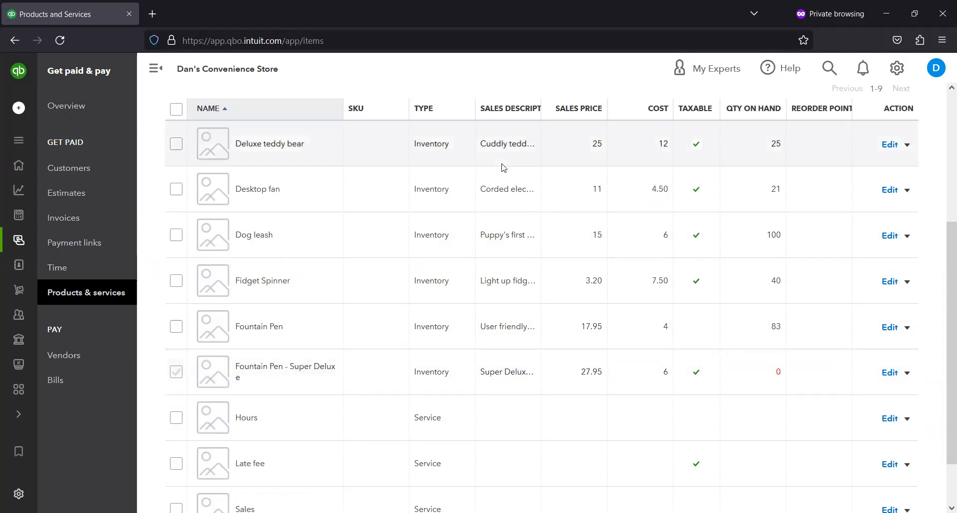
drag(644, 362, 831, 398)
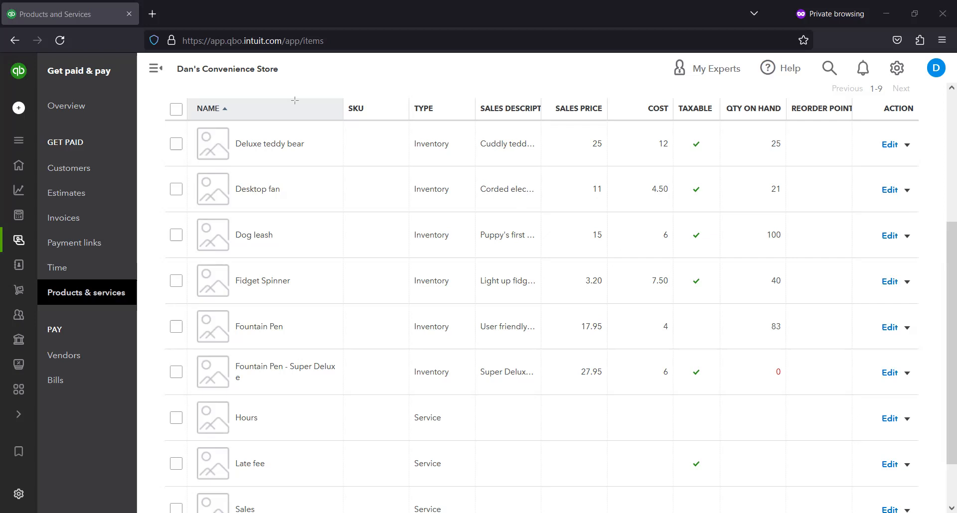
- Open Fountain Pen - Super Deluxe for editing, review its sales, tax and purchasing details, and save and close it
scroll(558, 267, up, 2)
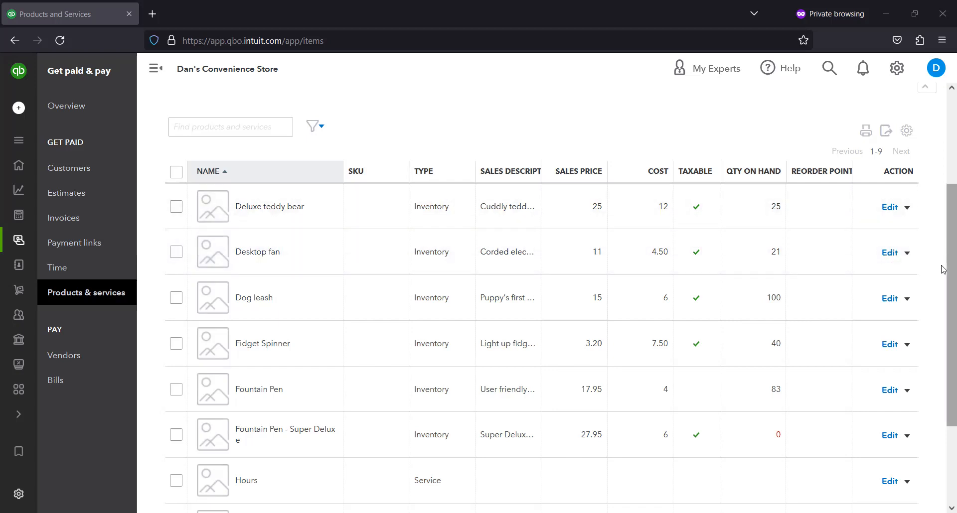
scroll(943, 269, down, 1)
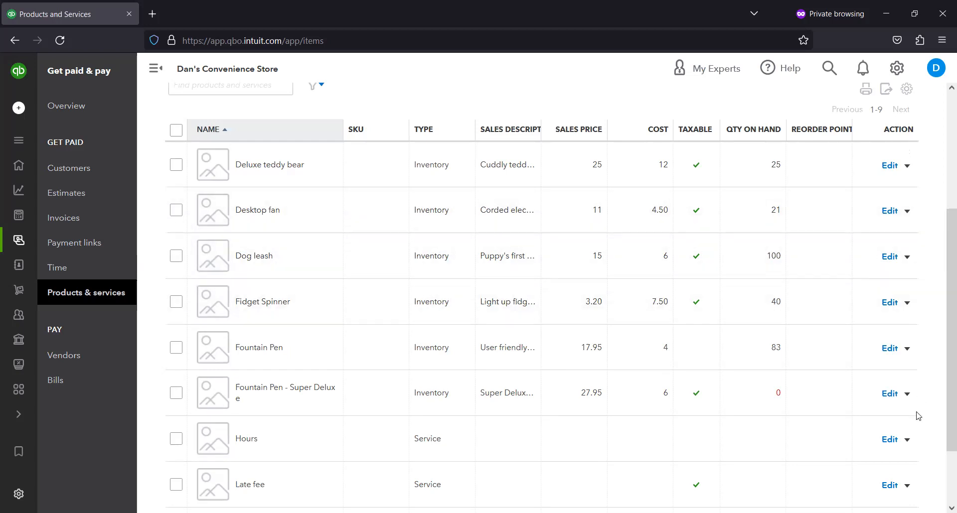
click(889, 394)
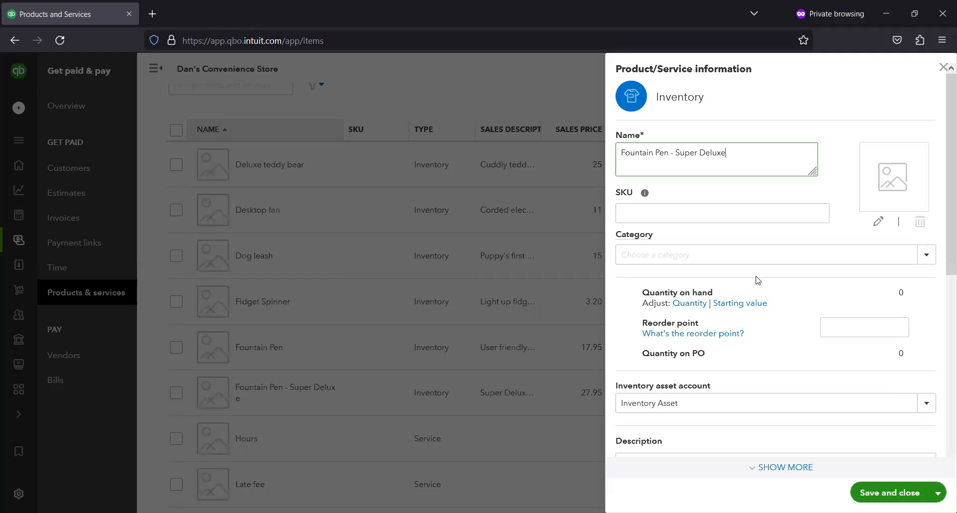
scroll(754, 279, down, 3)
scroll(756, 280, down, 3)
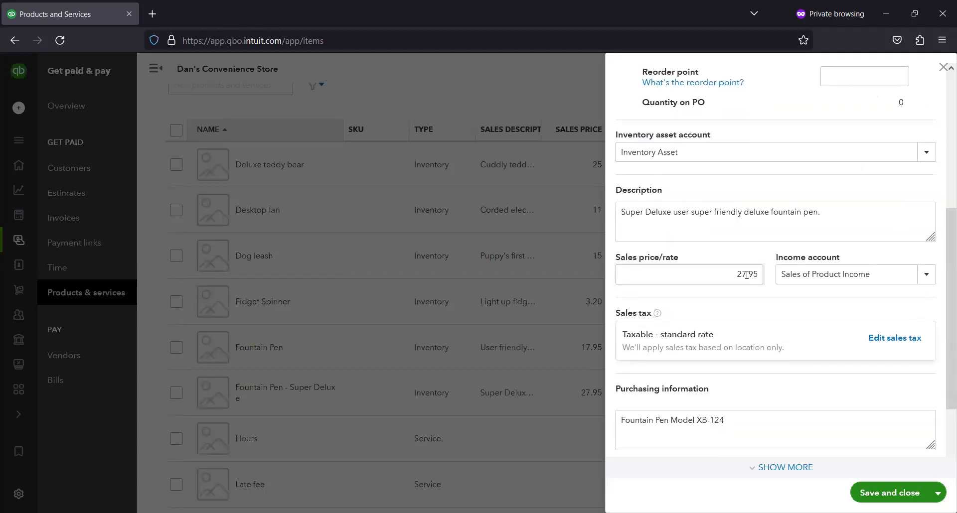
scroll(746, 299, down, 2)
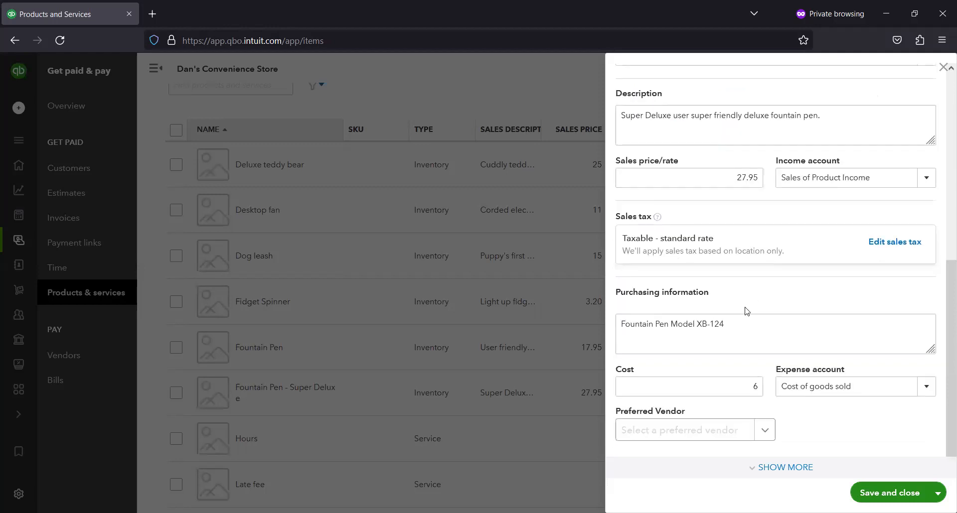
click(753, 388)
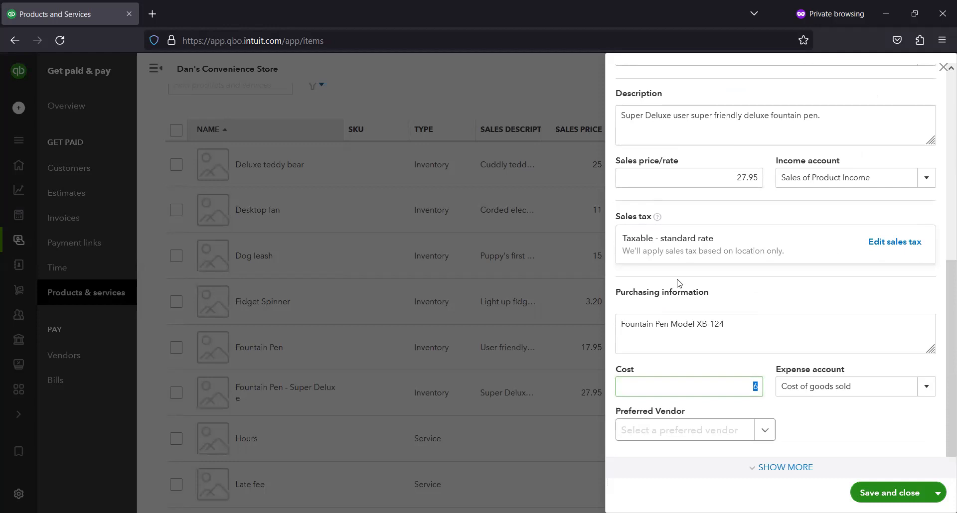
scroll(767, 300, up, 6)
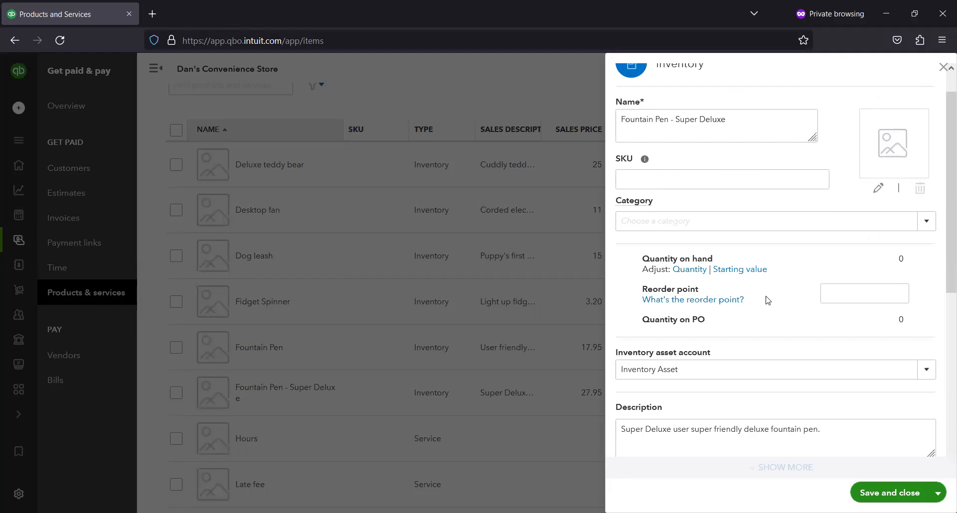
scroll(767, 300, down, 6)
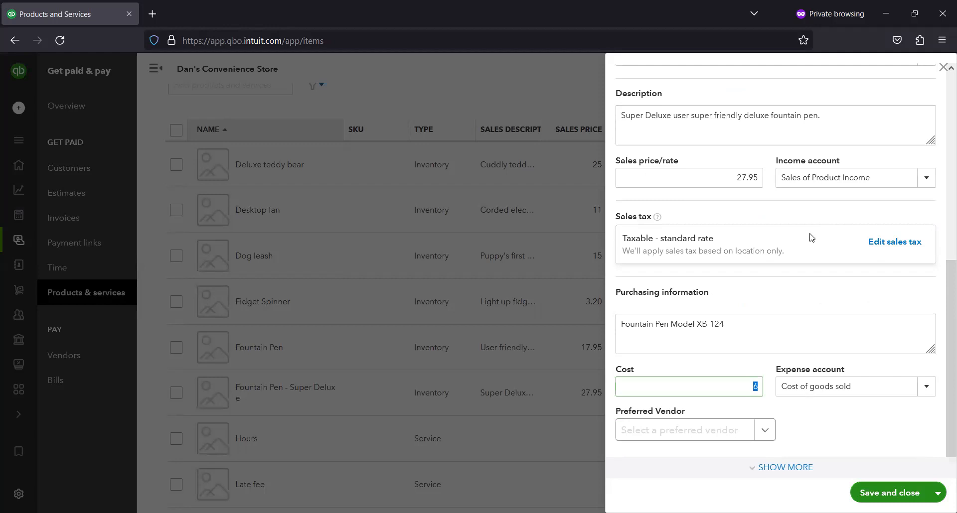
click(899, 498)
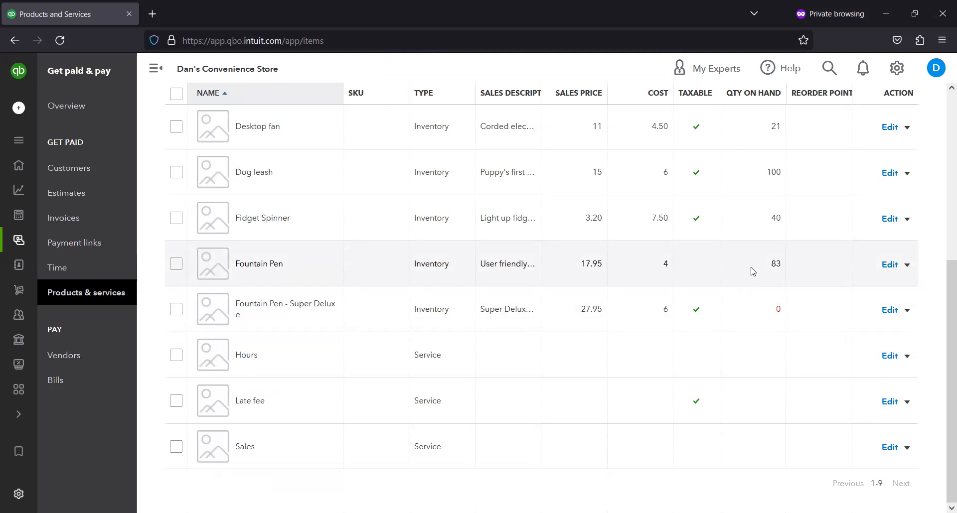
- Open the Hours service, save and close it with the Taxable - standard rate sales tax, and reload the products page
scroll(630, 226, up, 2)
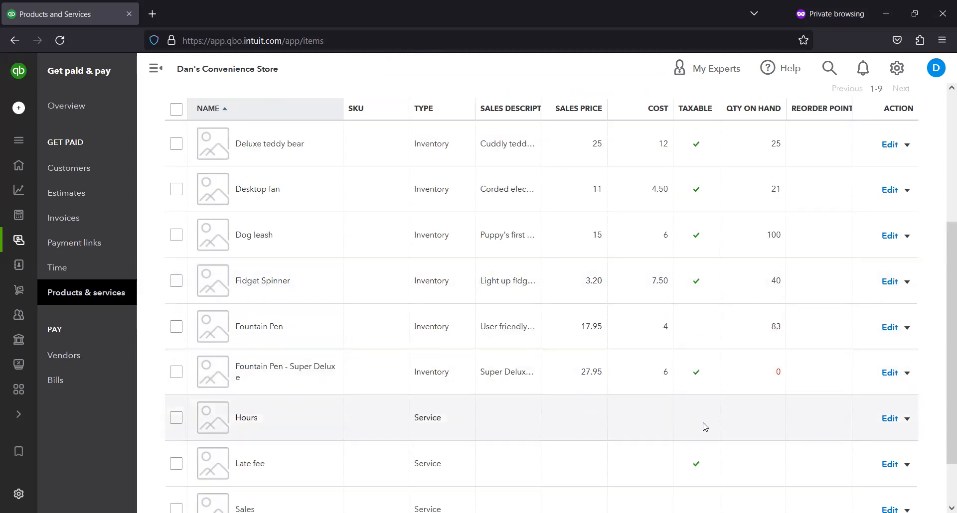
click(886, 420)
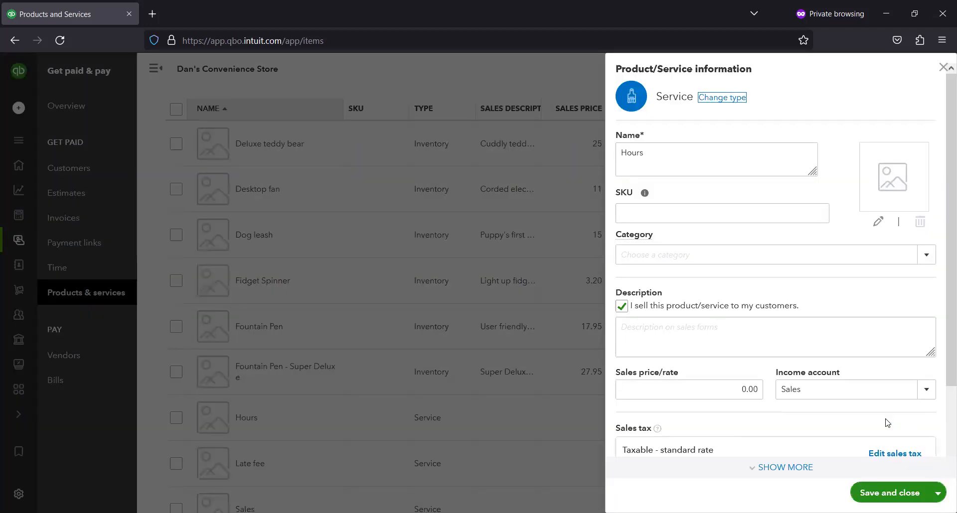
scroll(764, 335, down, 3)
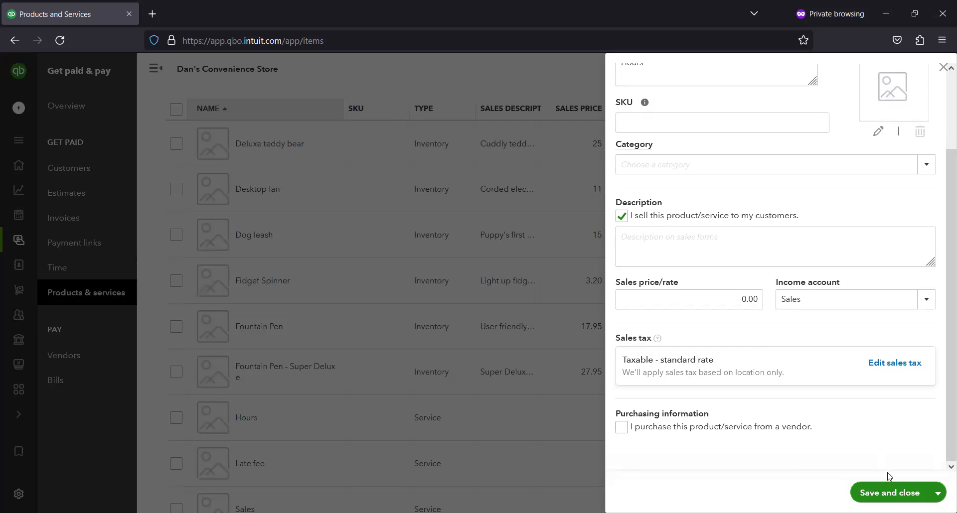
click(903, 492)
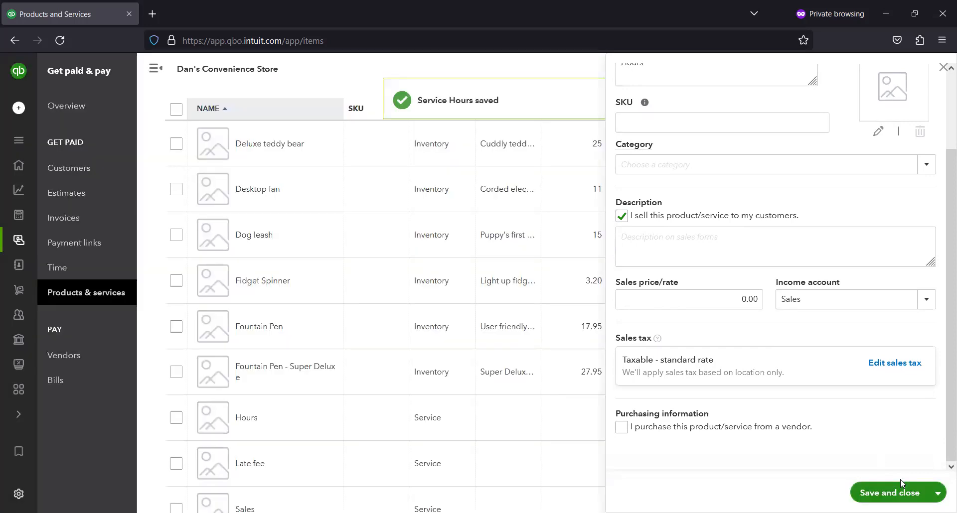
scroll(901, 483, down, 2)
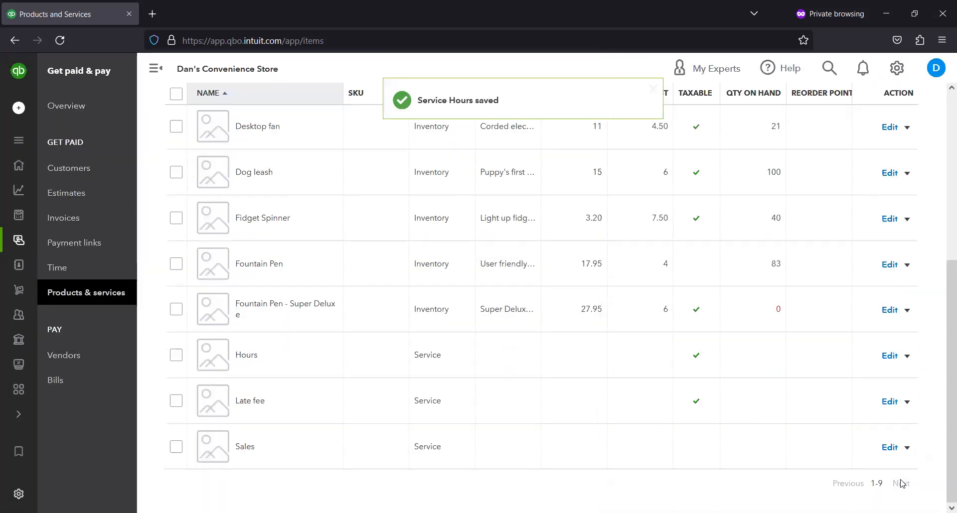
click(62, 45)
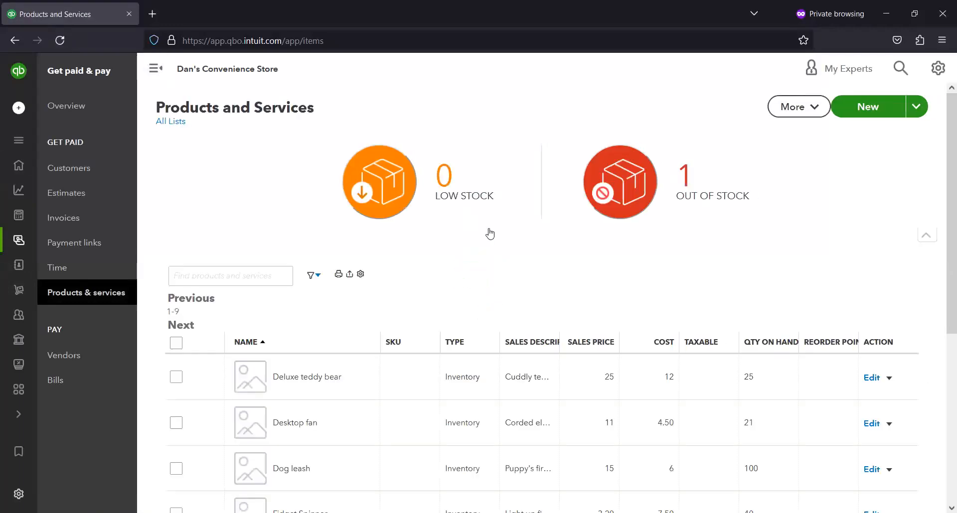
- Open Fountain Pen for editing, accept its sales tax setting without choosing a product category, and save and close the item
scroll(490, 234, down, 4)
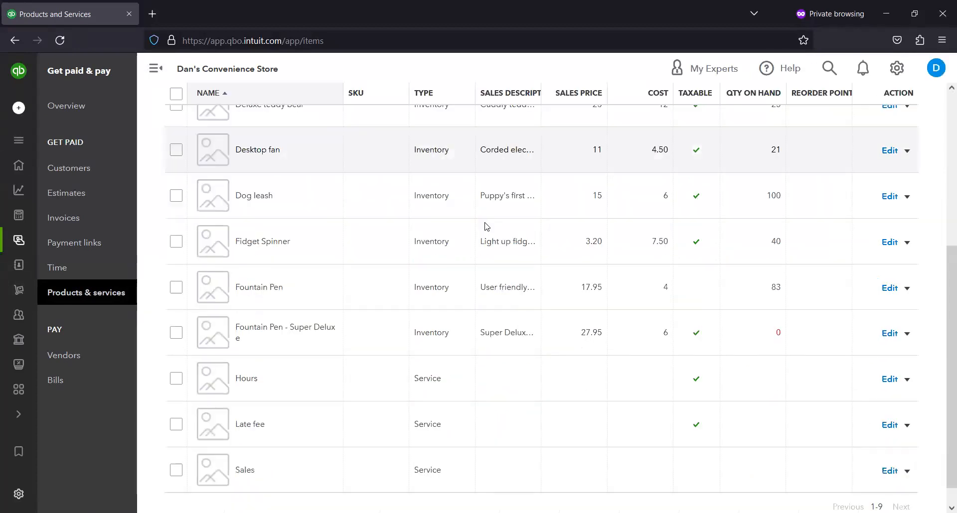
click(890, 288)
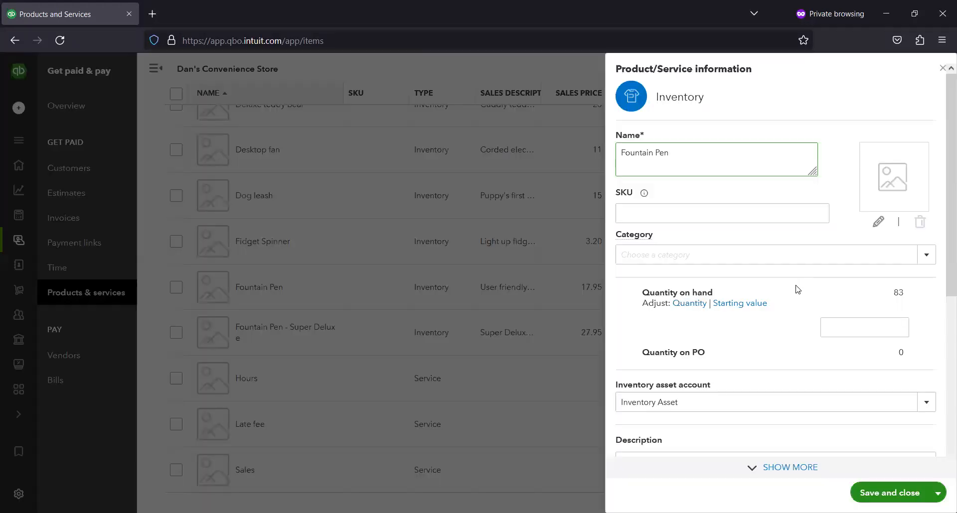
scroll(798, 289, down, 5)
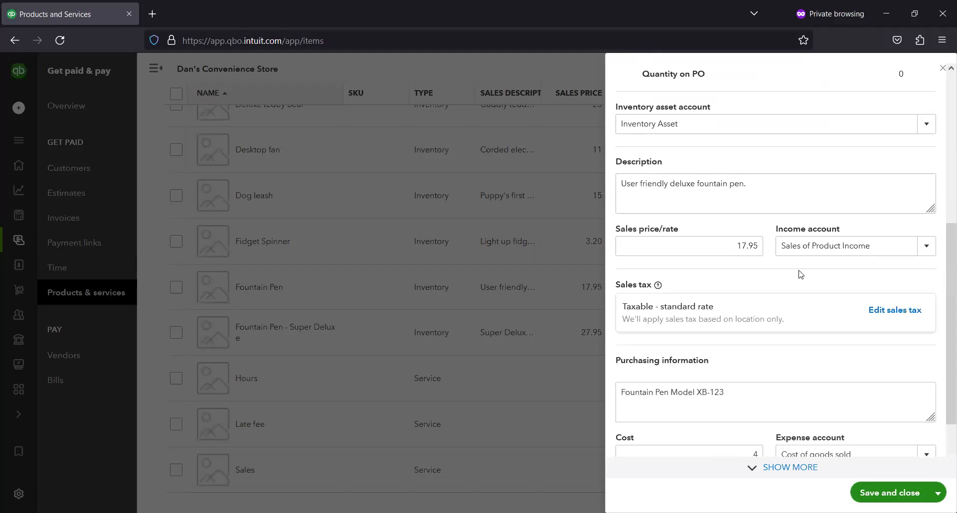
click(870, 311)
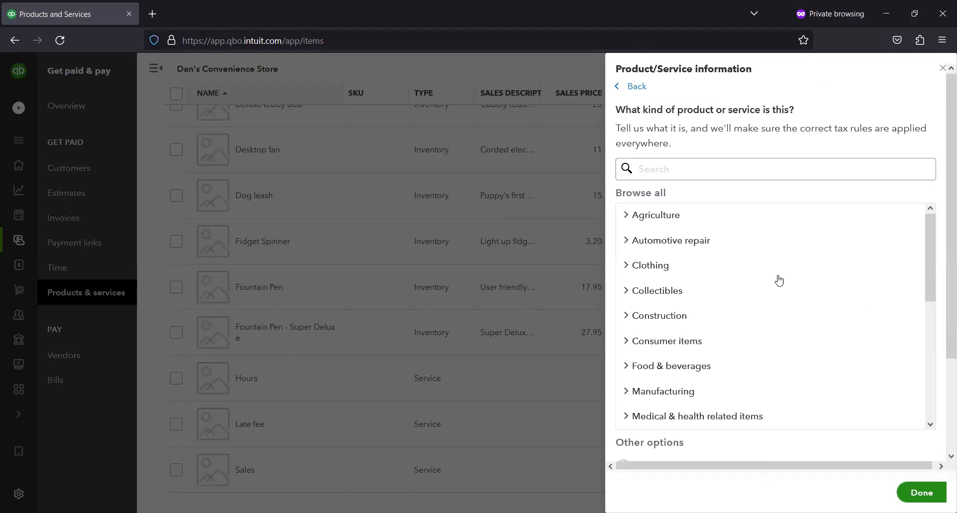
click(921, 492)
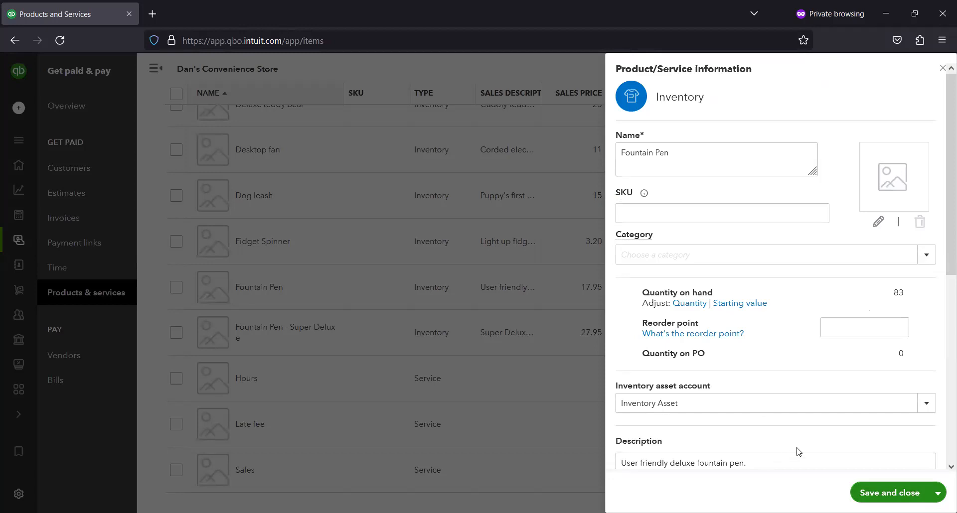
click(901, 492)
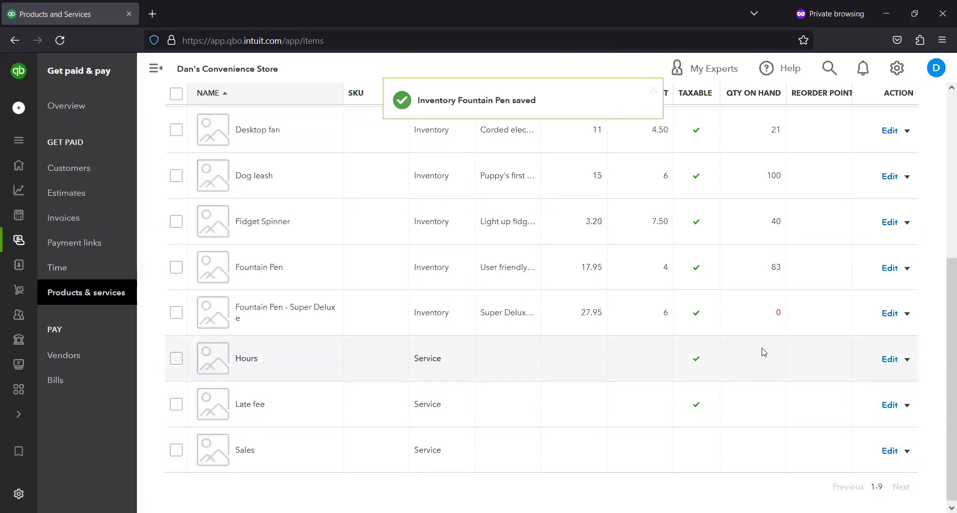
- Examine the products and services list, including taxable status, prices, costs, quantities on hand and the stock summary
scroll(764, 352, up, 2)
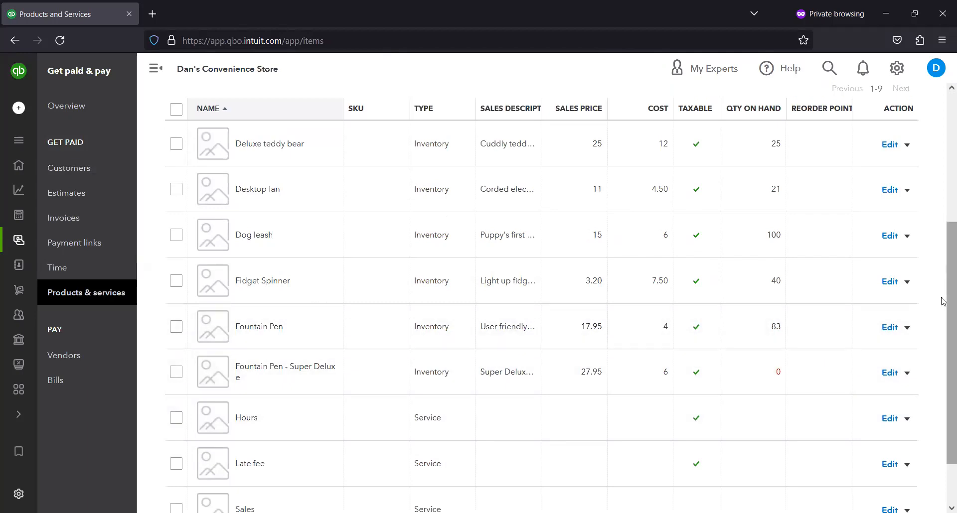
scroll(942, 294, up, 1)
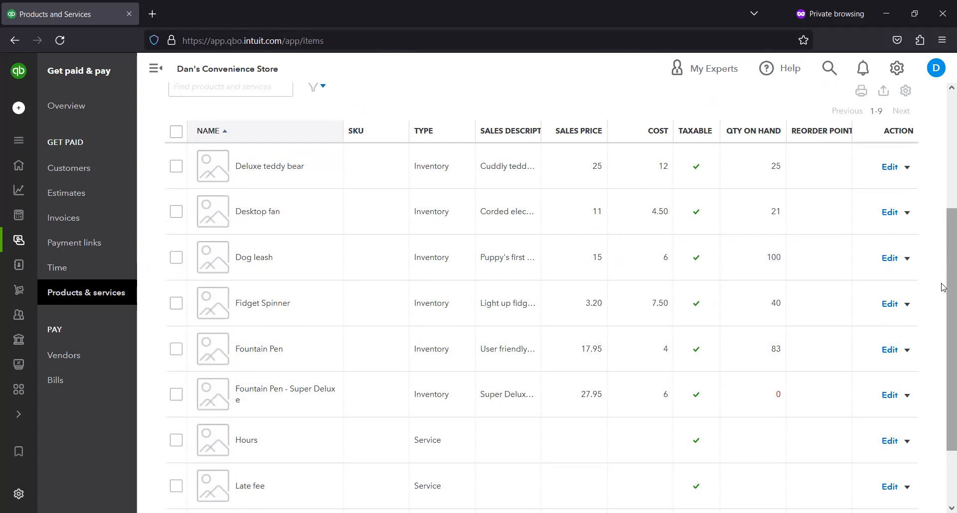
scroll(939, 244, up, 1)
scroll(940, 261, down, 1)
scroll(943, 261, down, 1)
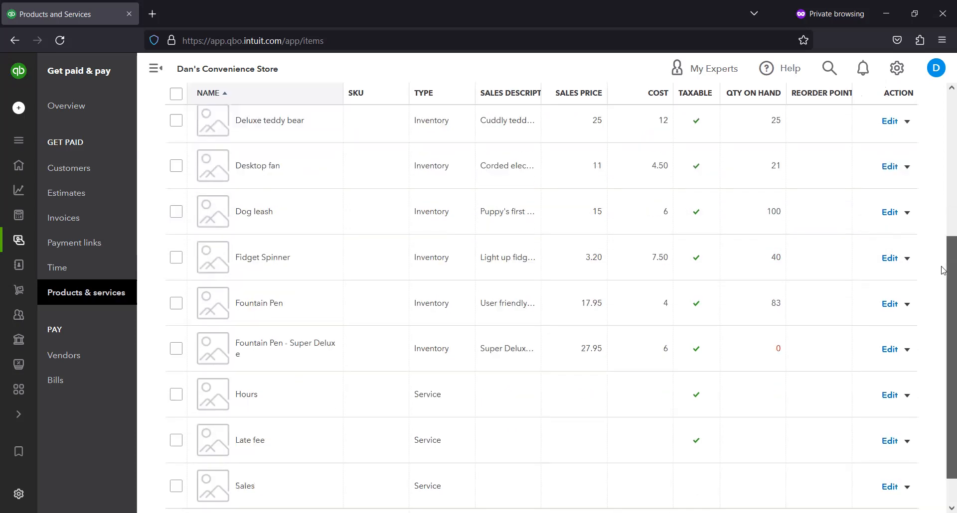
drag(944, 271, 943, 240)
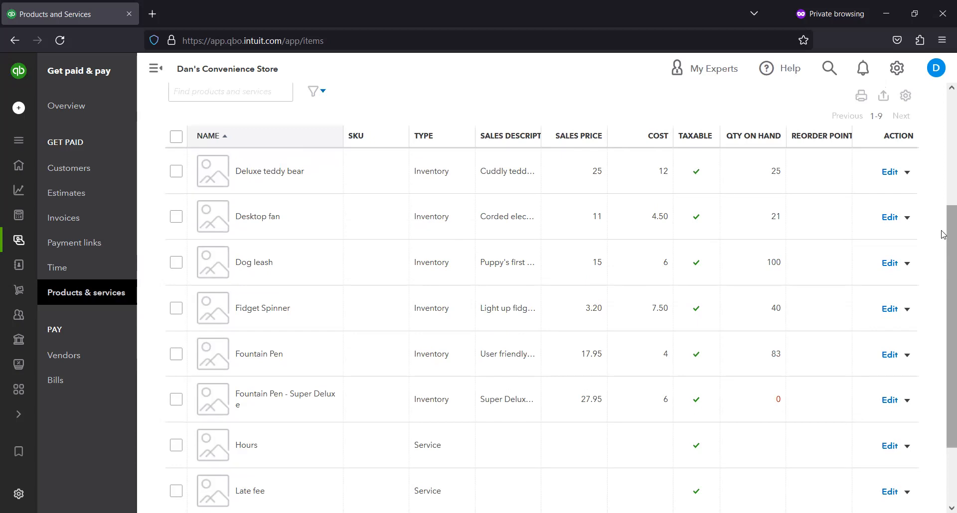
drag(941, 225, 942, 233)
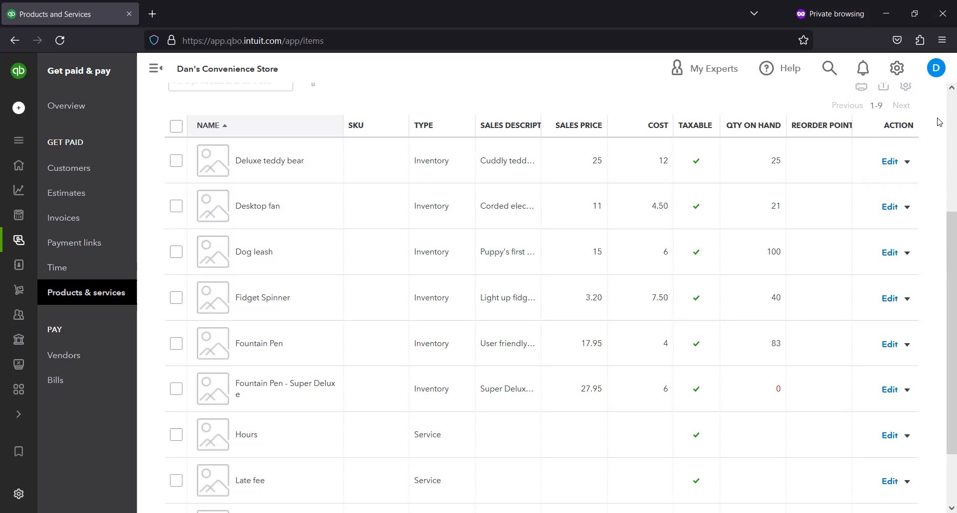
drag(943, 226, 942, 219)
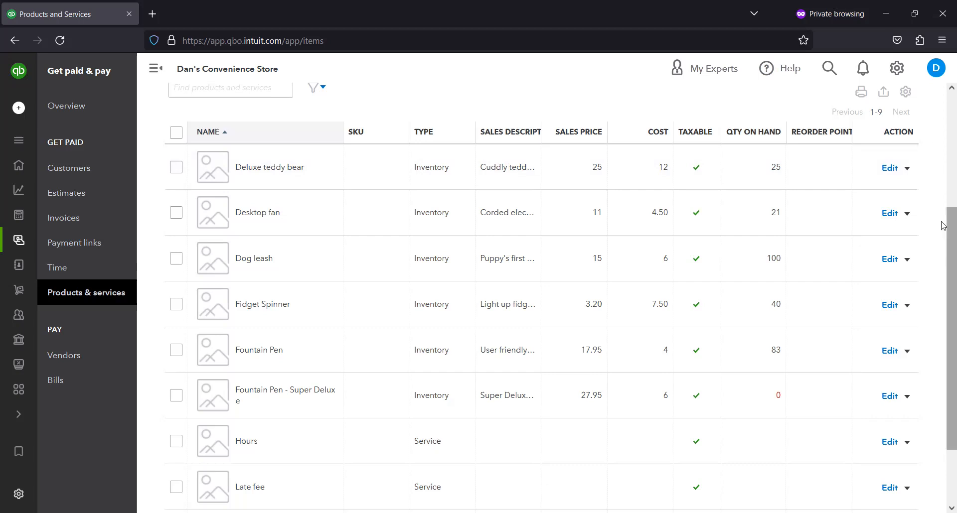
drag(943, 244, 942, 158)
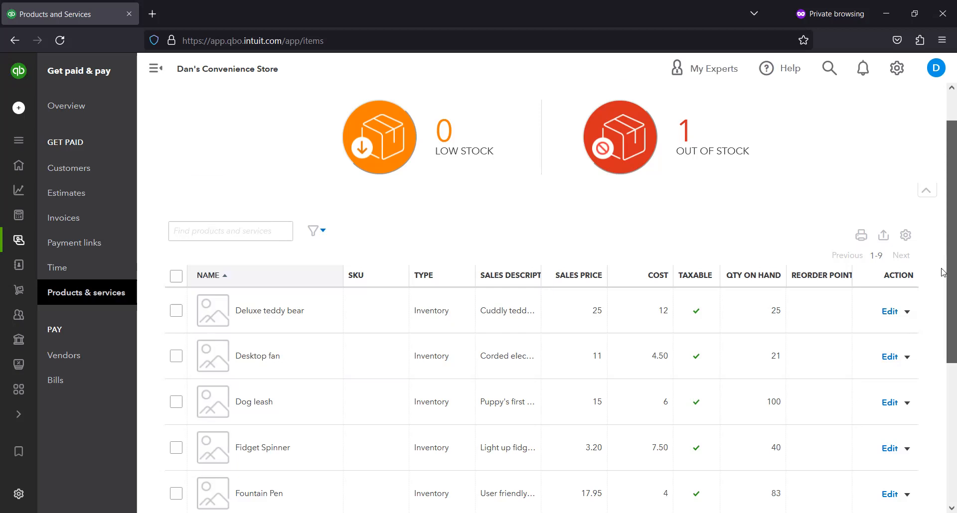
scroll(943, 269, down, 2)
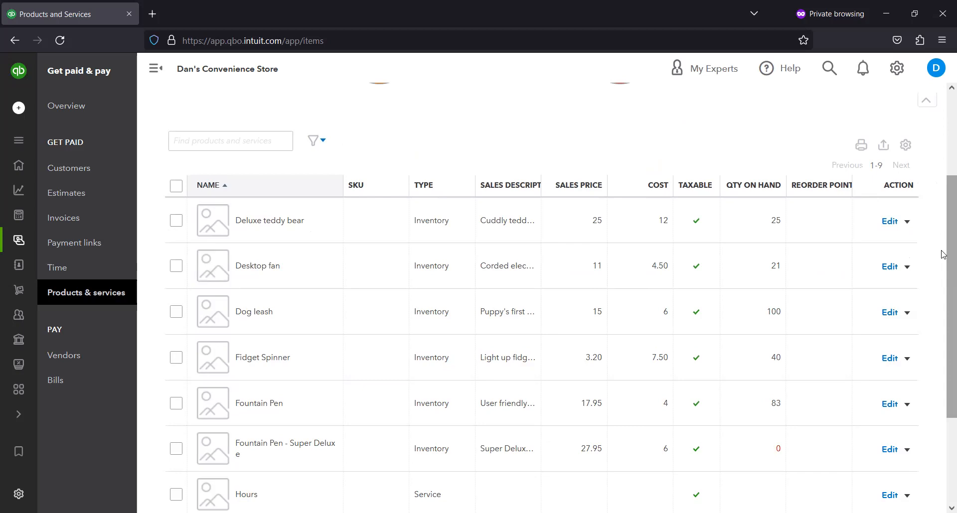
scroll(943, 251, down, 1)
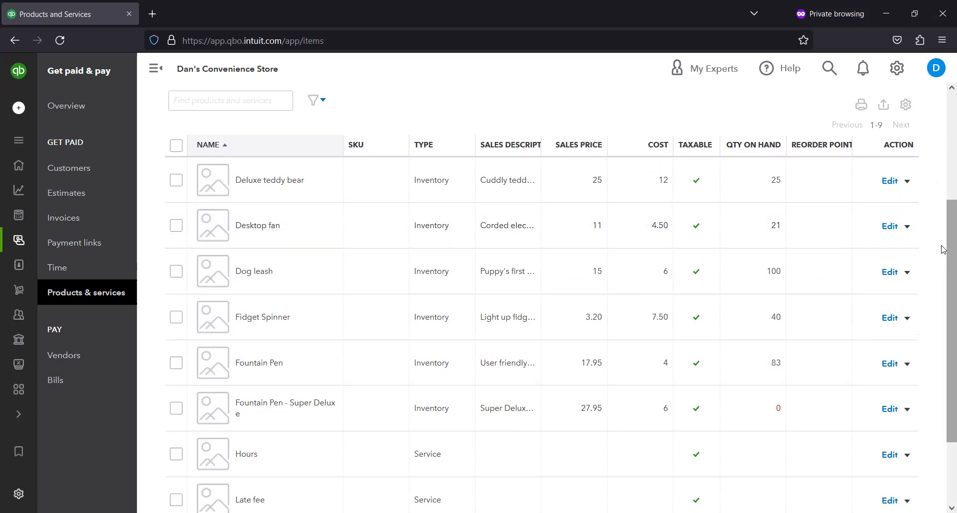
scroll(941, 279, down, 1)
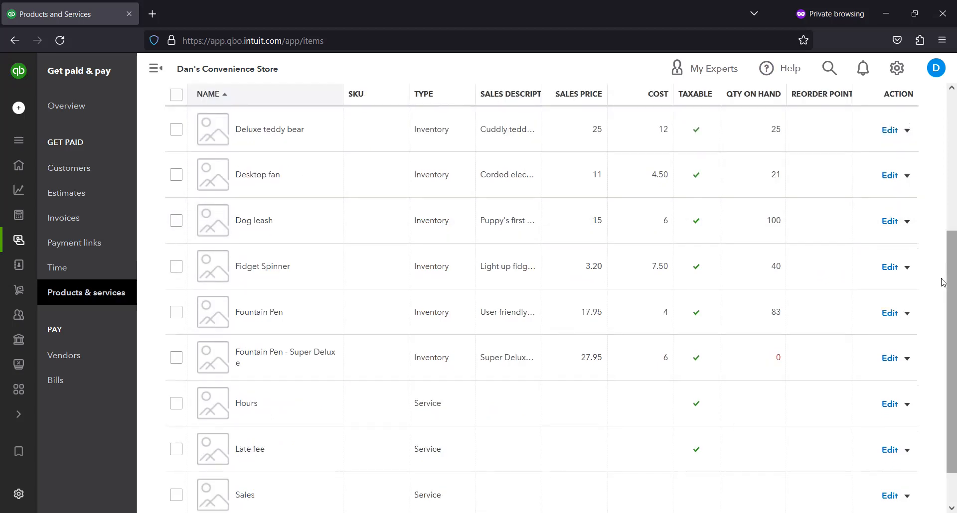
scroll(941, 294, down, 1)
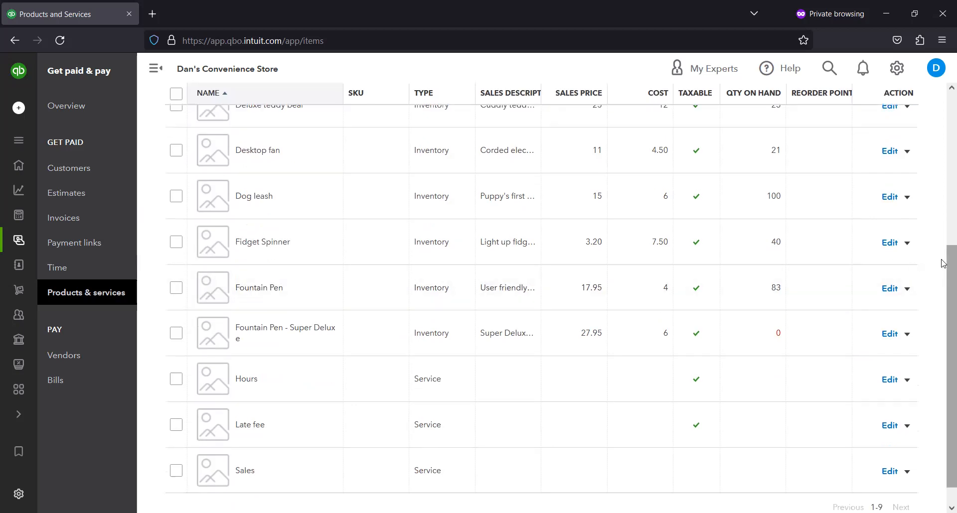
scroll(944, 208, up, 2)
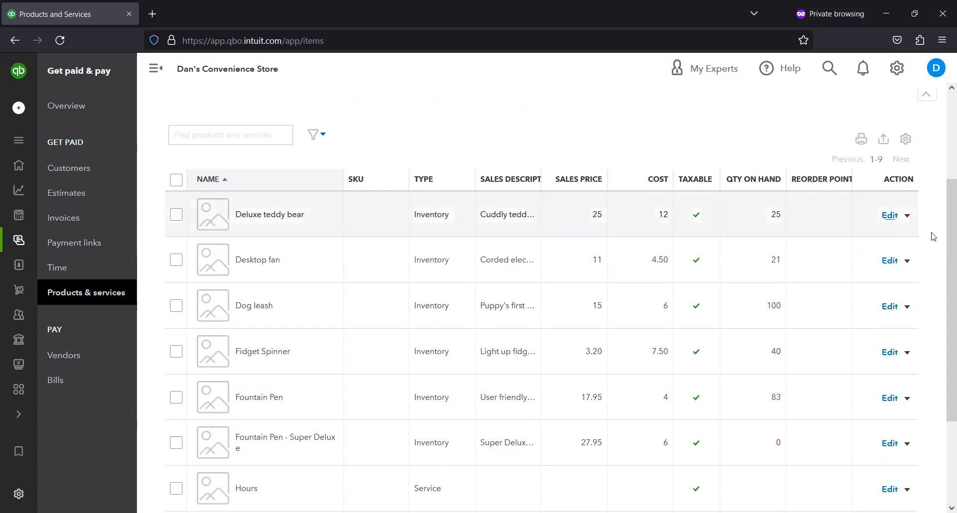
scroll(934, 236, down, 1)
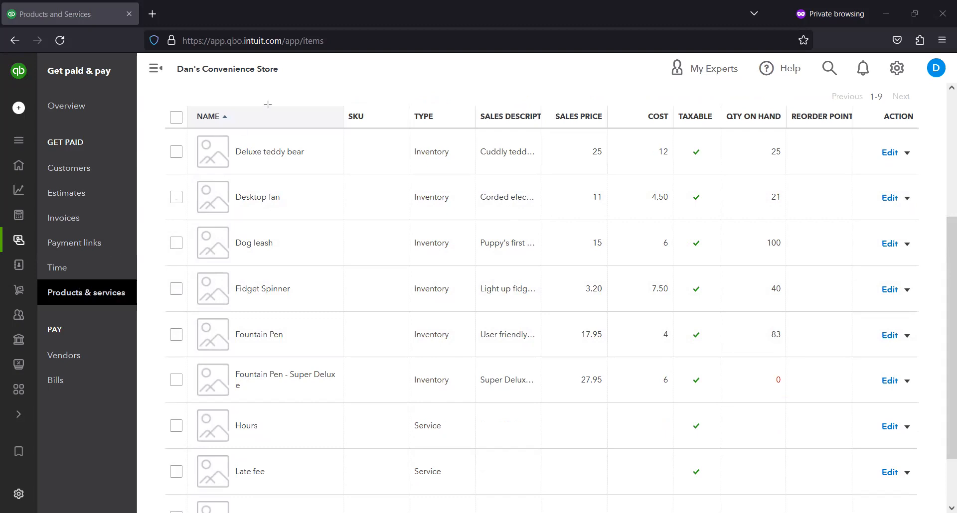
click(92, 354)
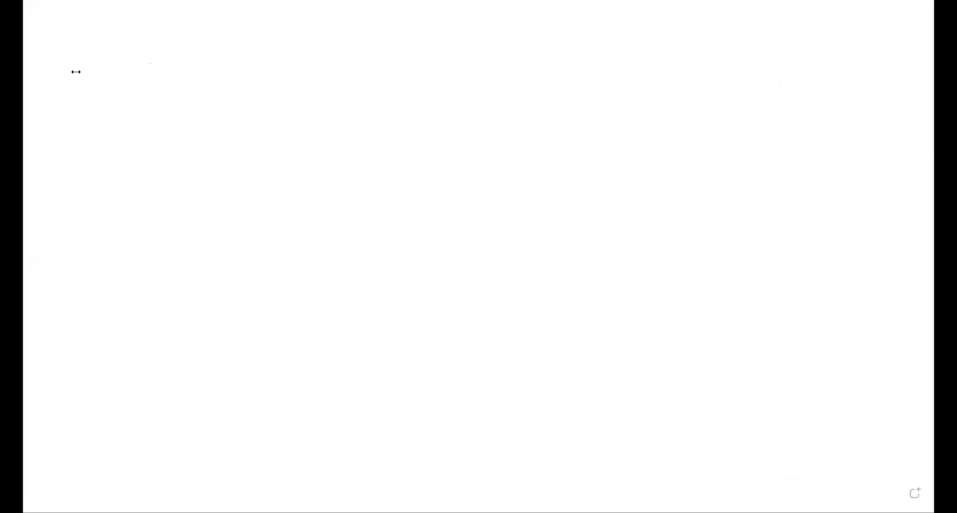
- Write a two-line note on the blank whiteboard reading "Make 2 purchase orders" and "receive items in full"
click(104, 68)
text(Make )
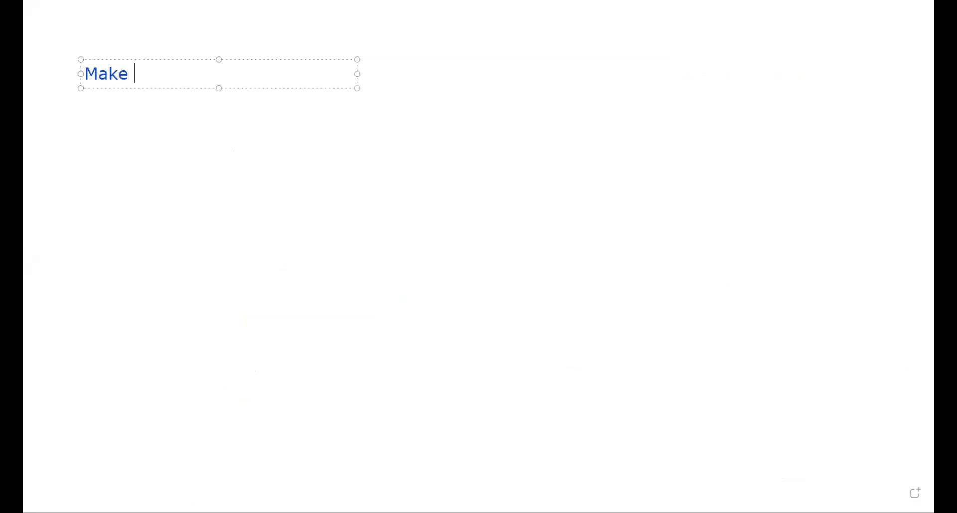
text(2 purchase orders)
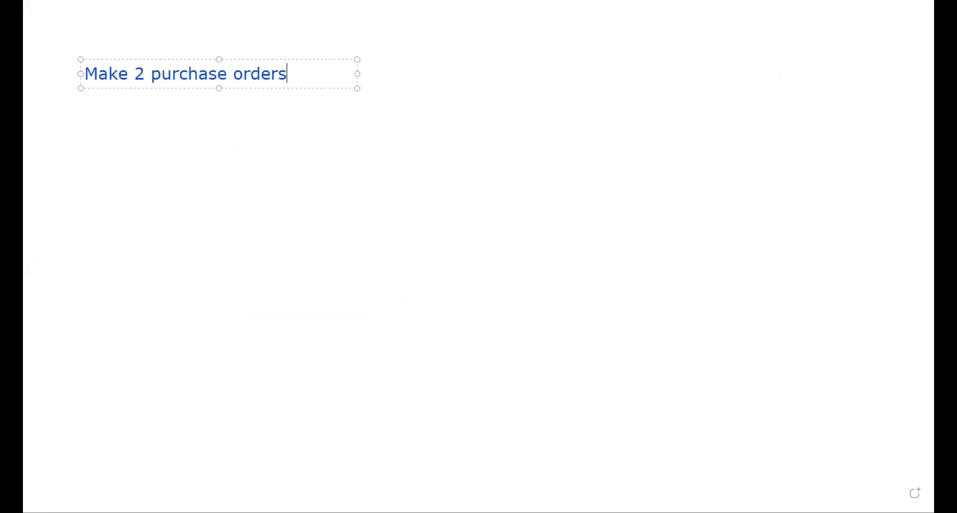
key(Return)
text(receive items in full)
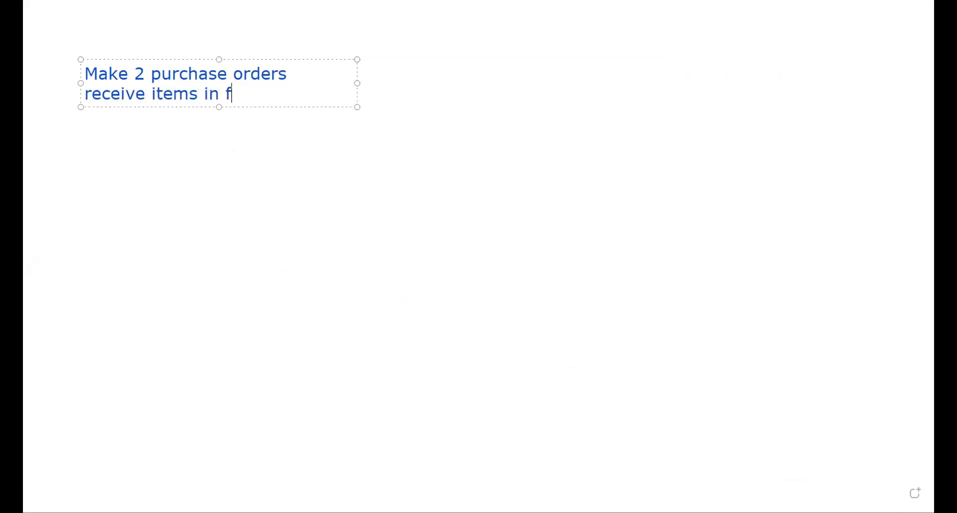
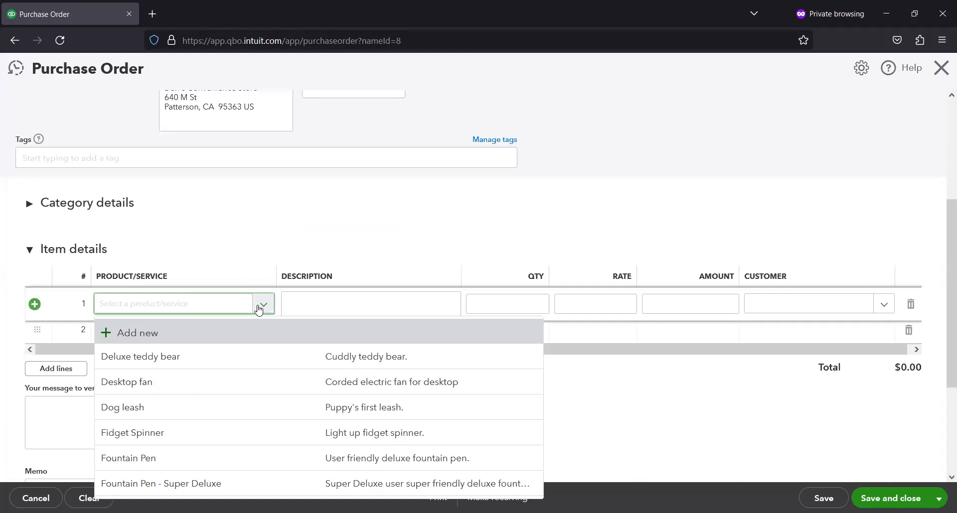
- Add Desktop fan with quantity 30 to the purchase order, save it and start a new one
click(264, 385)
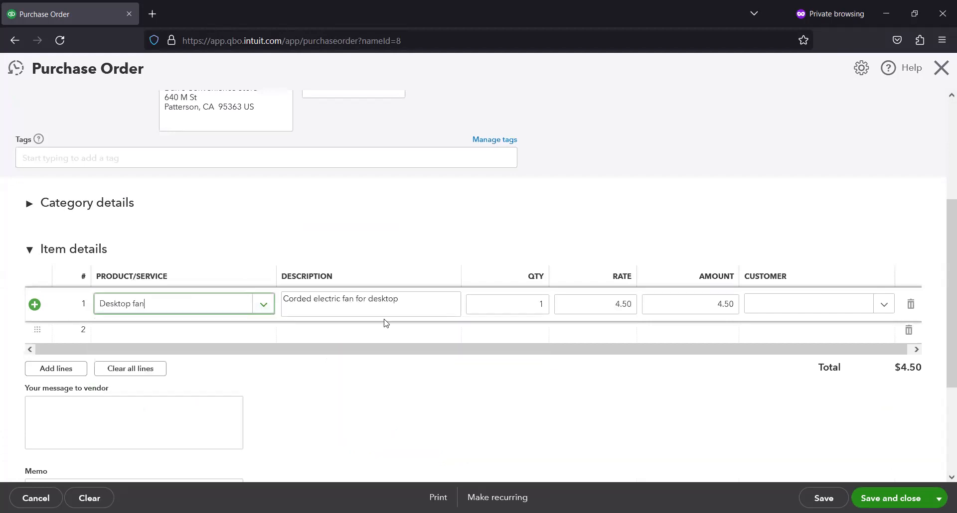
click(540, 304)
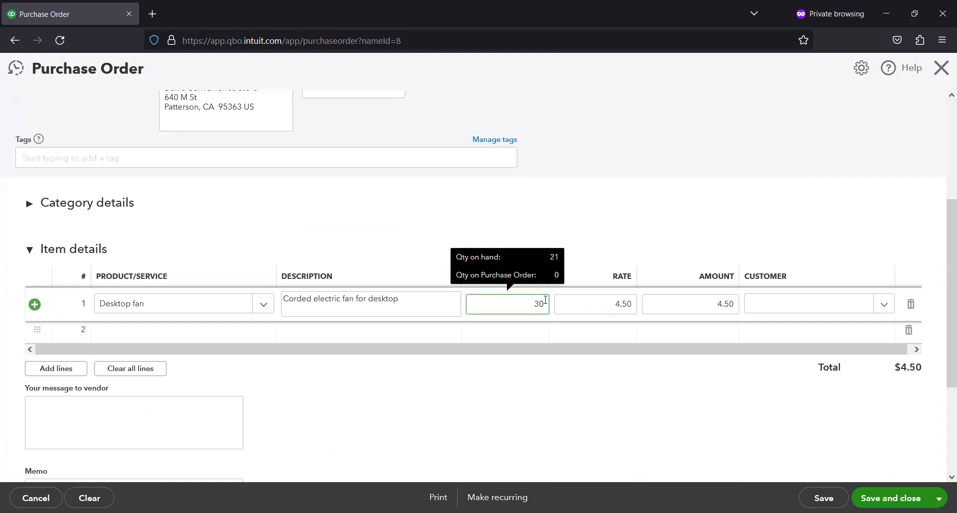
key(Tab)
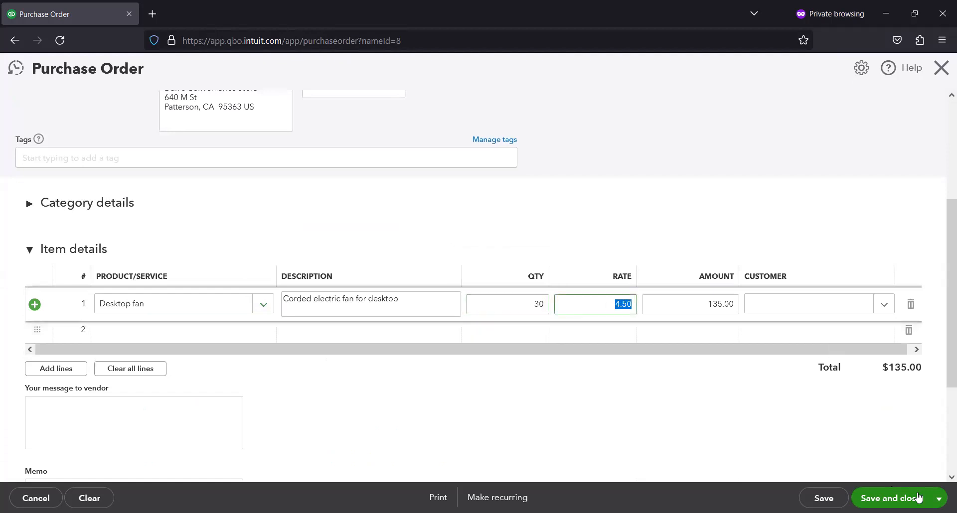
click(939, 497)
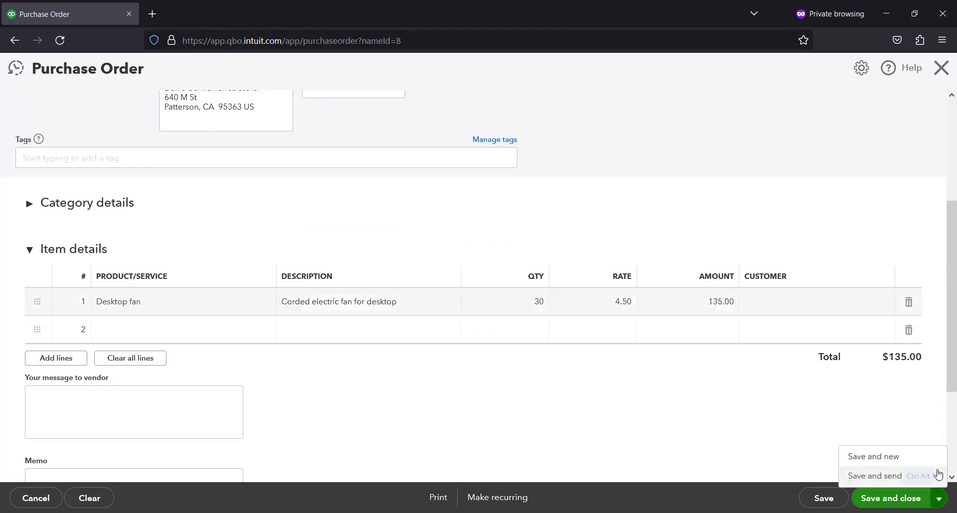
click(889, 460)
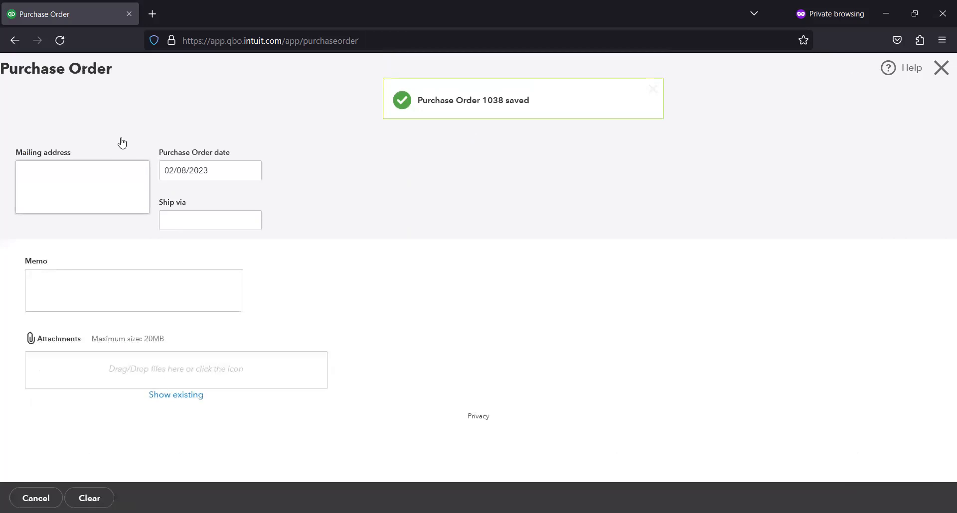
- Create a purchase order to XYZ Wholesale Inc. for 222 Fidget Spinner units, save it and start a new one
scroll(127, 208, down, 5)
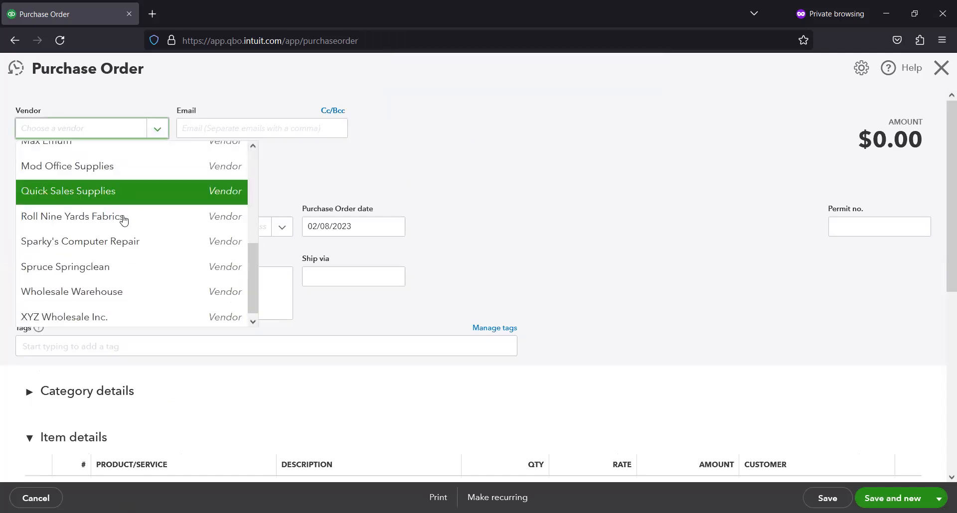
click(112, 316)
scroll(170, 299, down, 5)
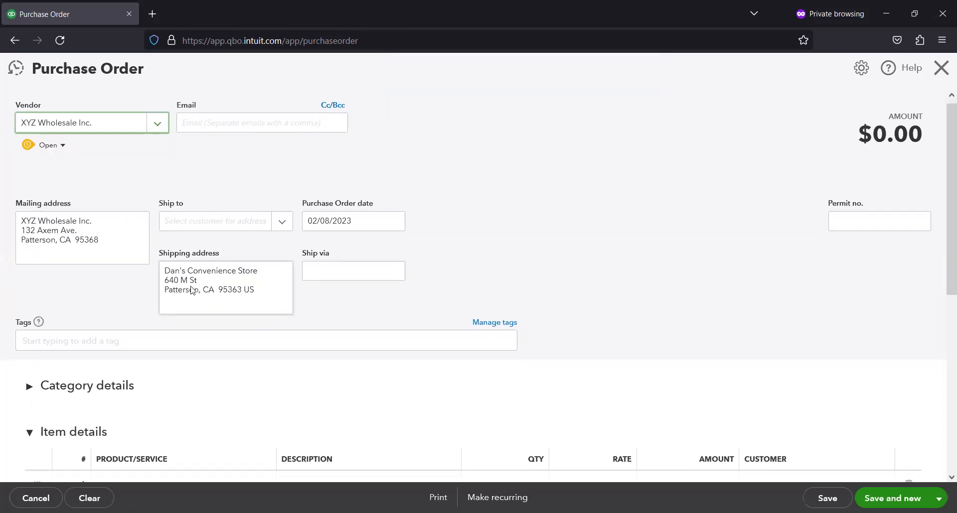
click(232, 242)
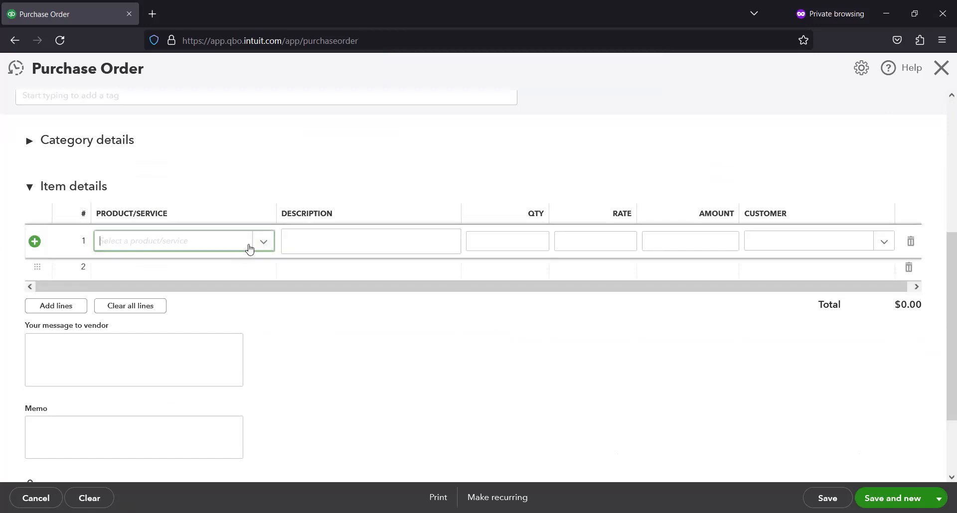
click(260, 241)
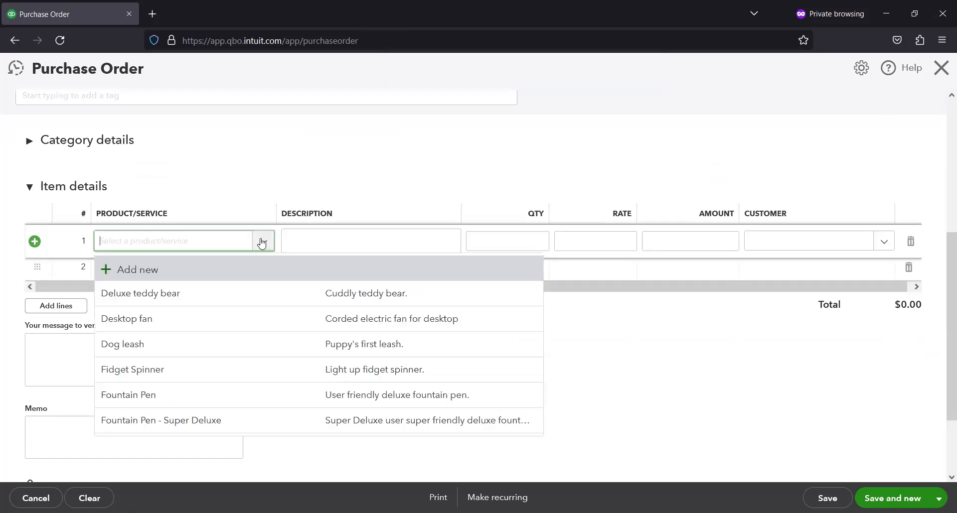
click(269, 369)
click(525, 241)
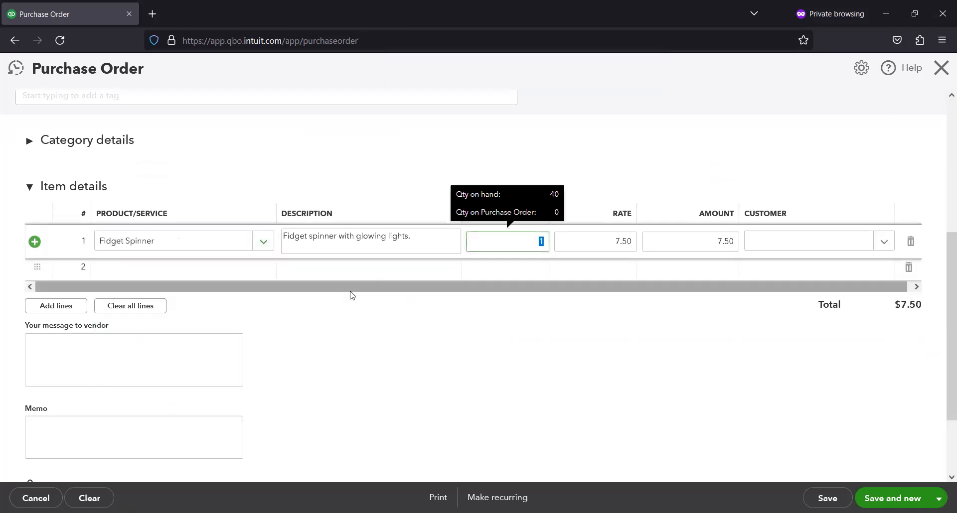
text(222)
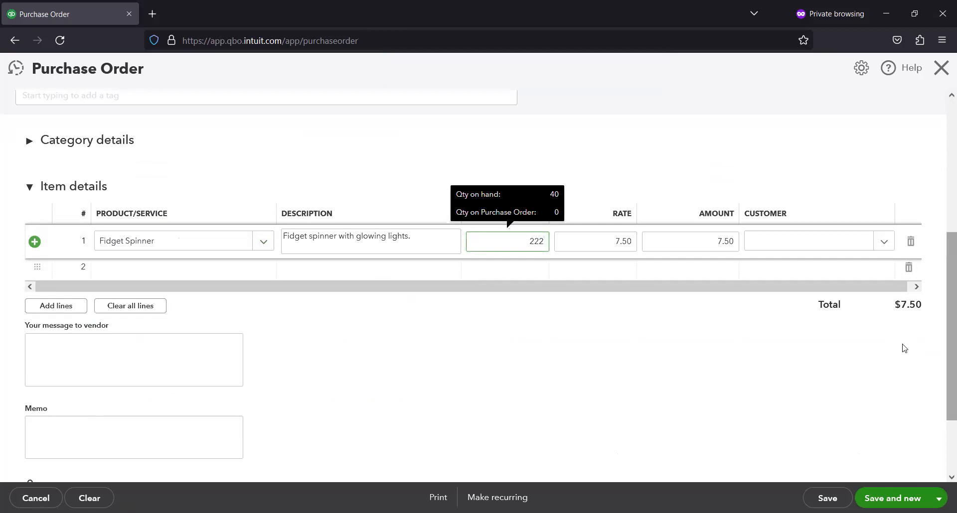
click(895, 485)
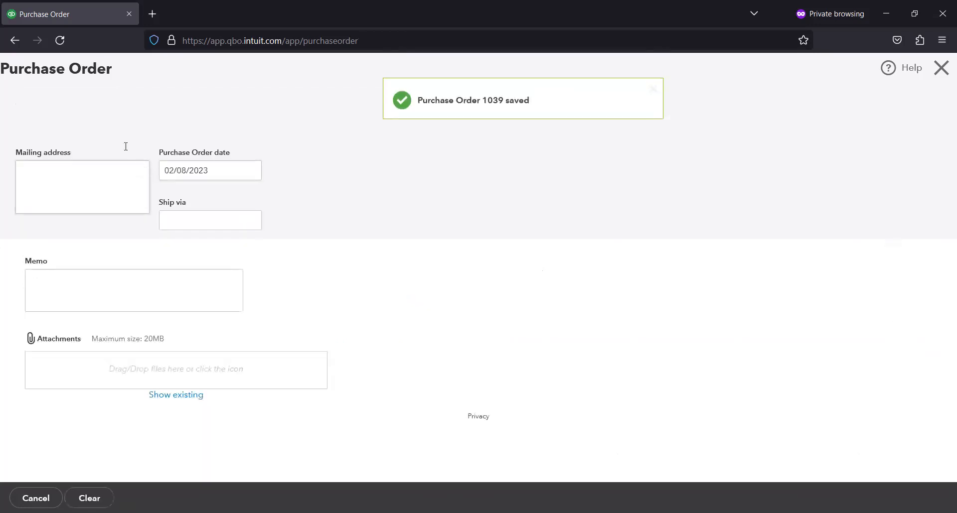
- Set the new purchase order's vendor to Wholesale Warehouse and add Fidget Spinner with quantity 33 as its first item line
click(156, 129)
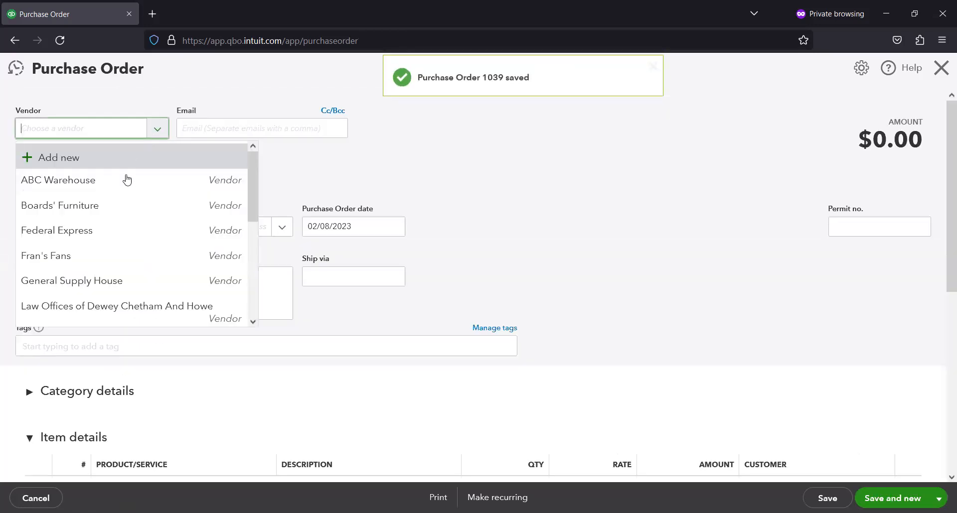
scroll(118, 158, down, 5)
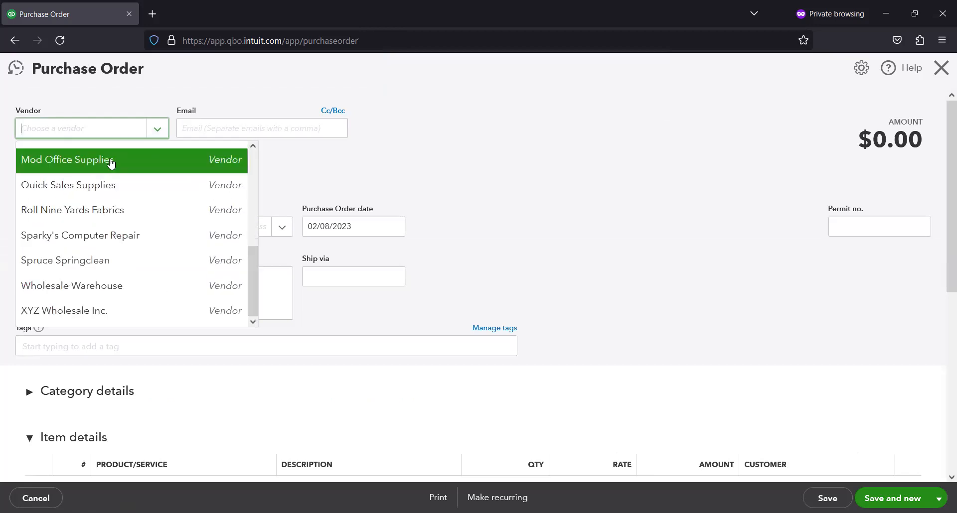
click(119, 287)
scroll(228, 345, down, 3)
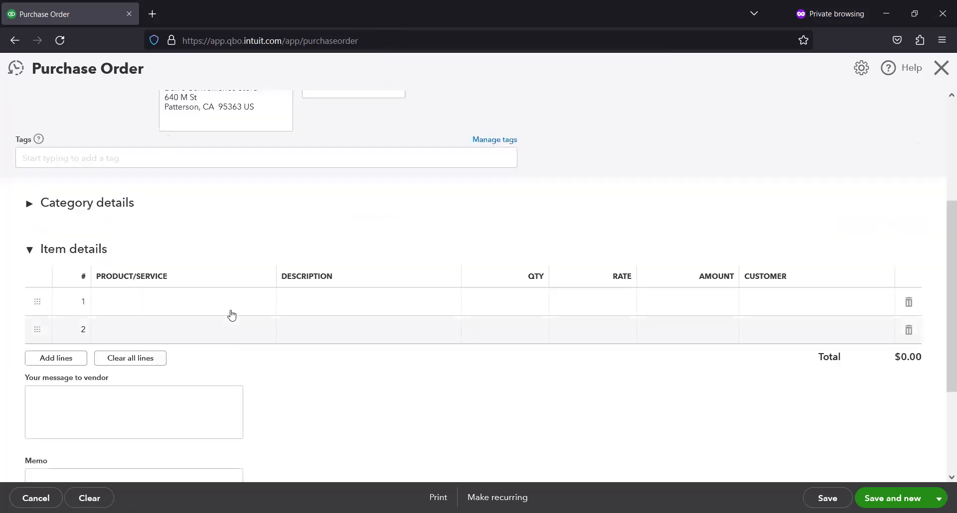
click(242, 310)
click(267, 308)
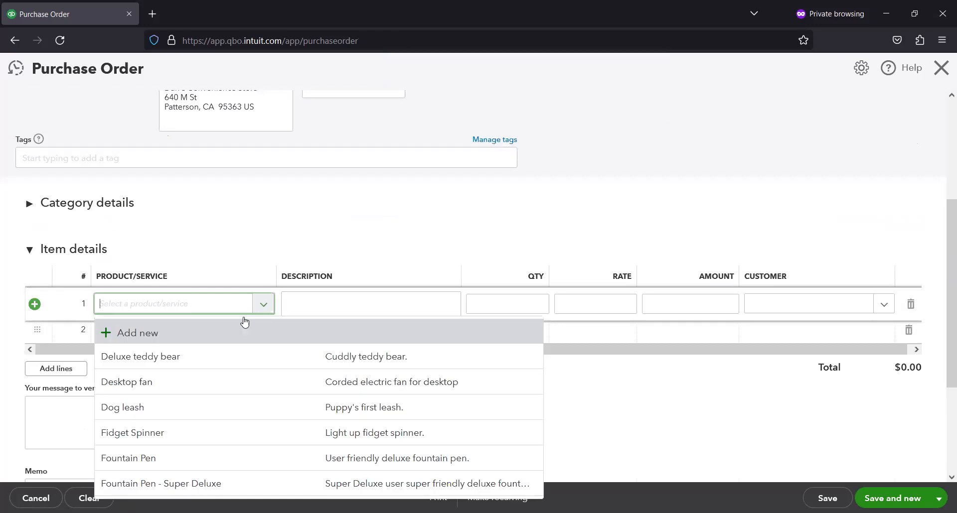
click(188, 434)
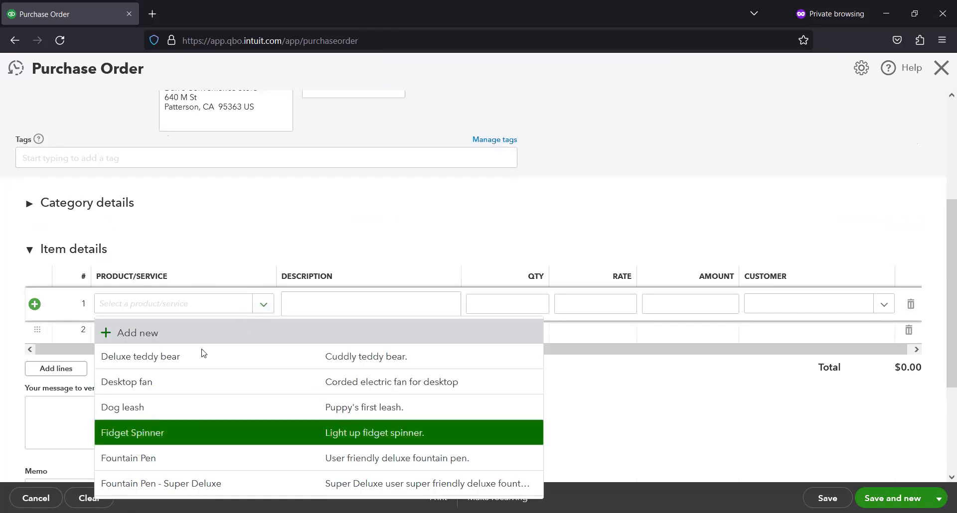
click(536, 303)
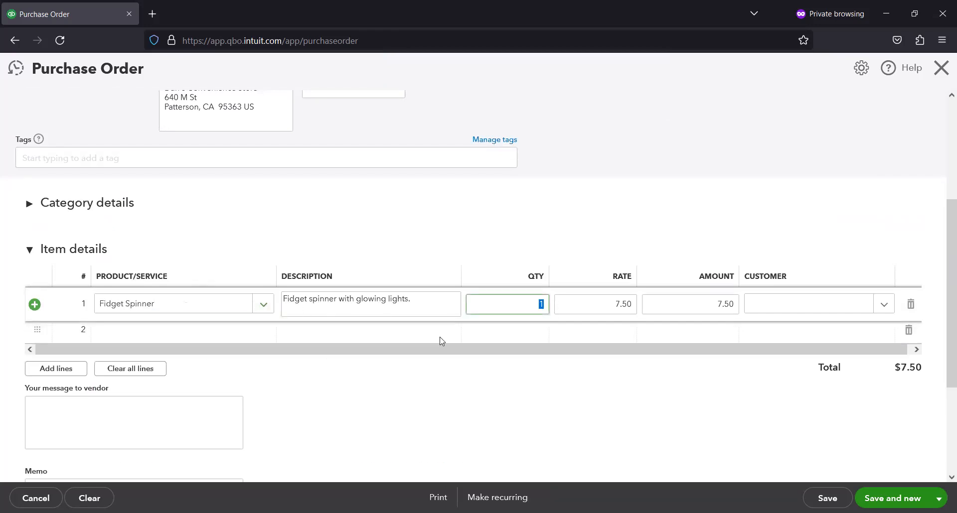
text(33)
- Add Fountain Pen with quantity 22 as the second item line, and save and close the purchase order
click(250, 330)
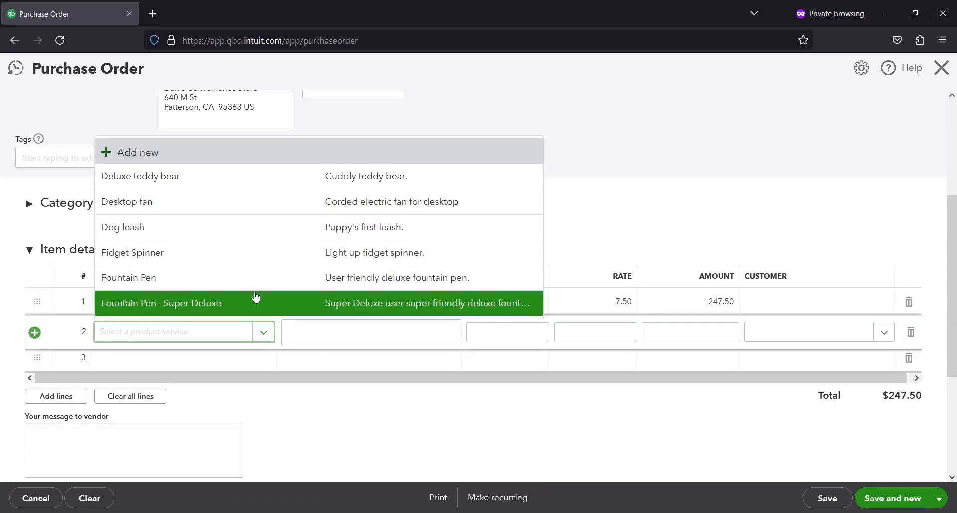
click(264, 286)
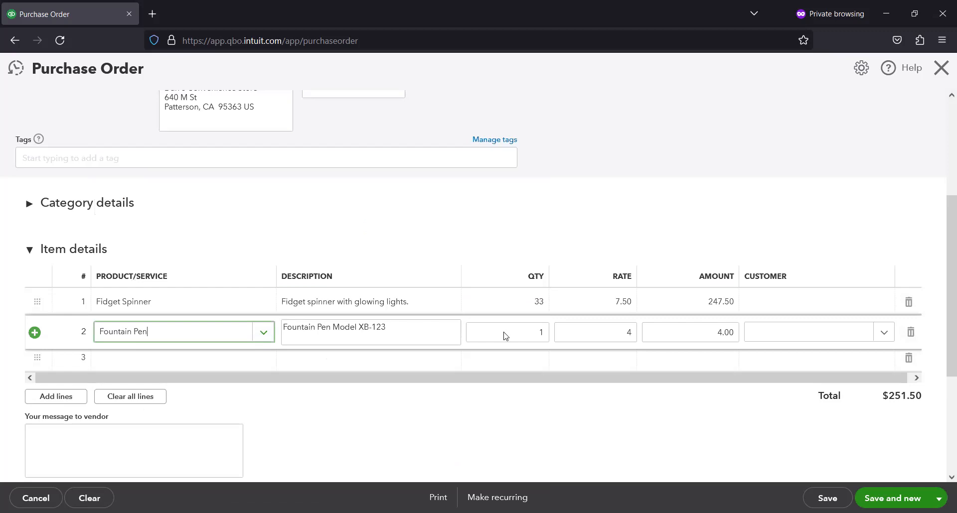
click(540, 331)
text(22)
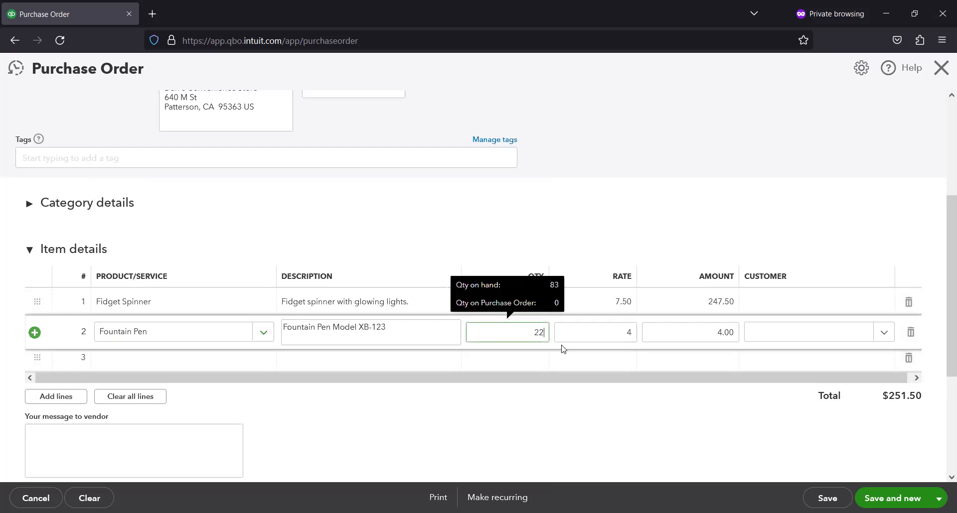
key(Tab)
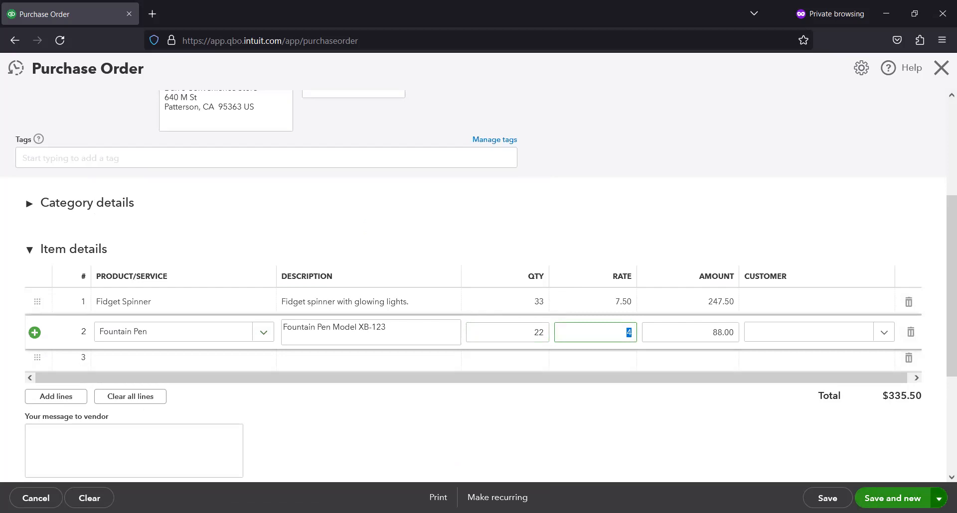
click(938, 499)
click(917, 457)
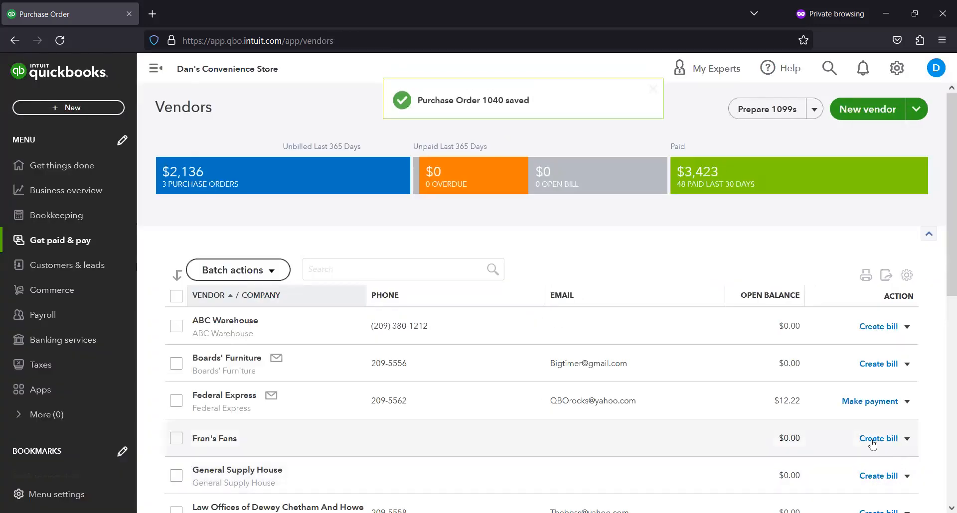
- Filter the vendors to those with open purchase orders, create a bill for General Supply House and add its Desktop fan purchase order
click(351, 181)
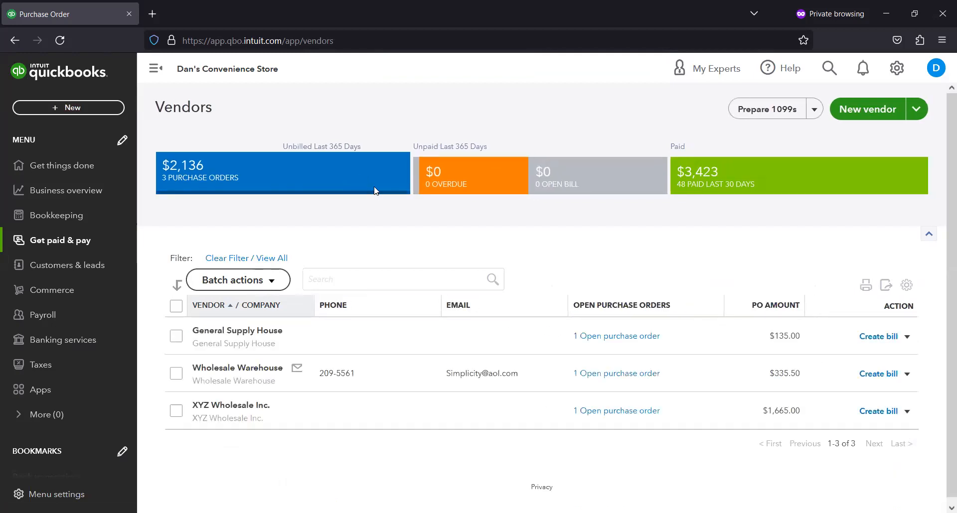
click(878, 337)
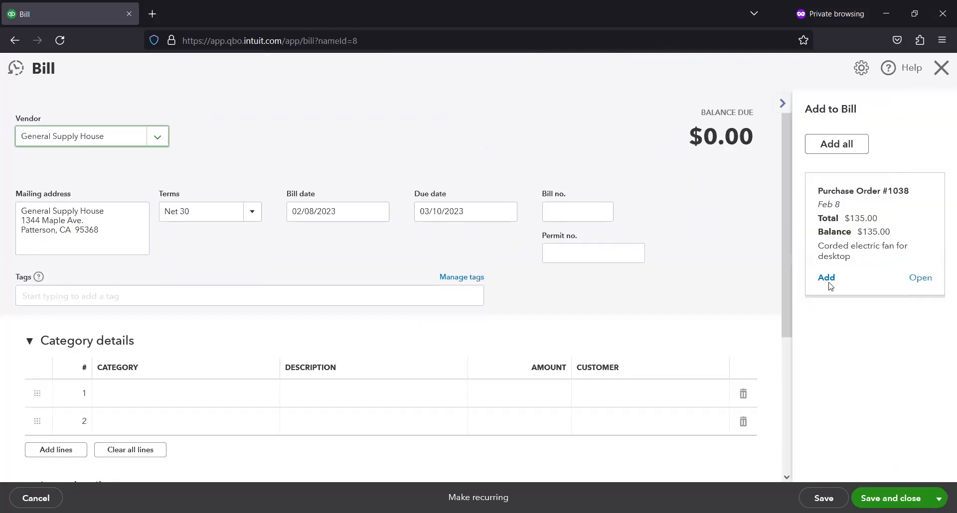
click(830, 283)
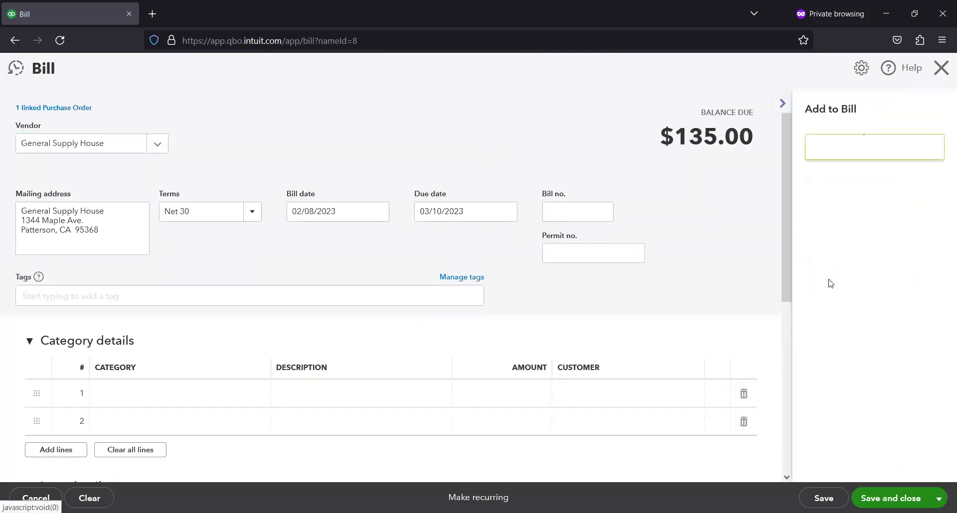
scroll(539, 326, down, 5)
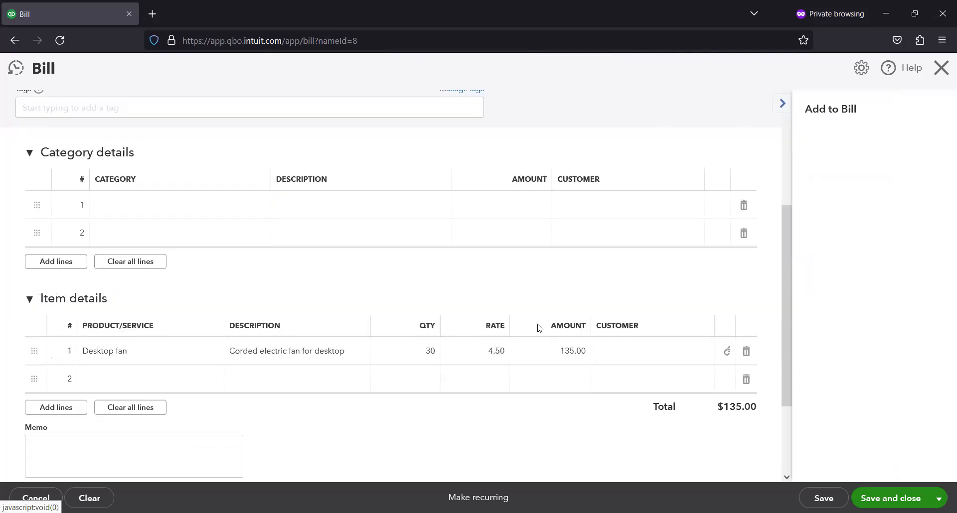
- Set the Desktop fan quantity on the General Supply House bill to 15, and save and close the bill
click(521, 288)
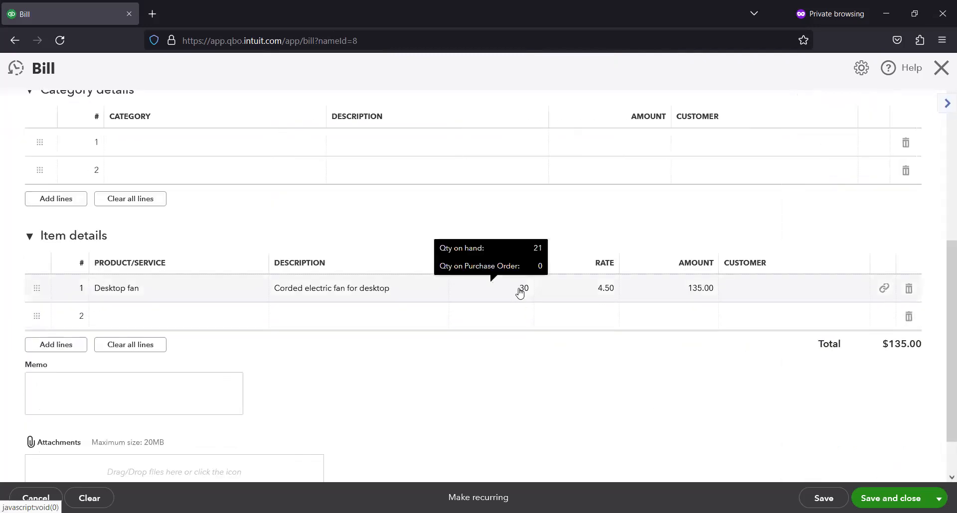
text(15)
key(Tab)
scroll(761, 454, up, 1)
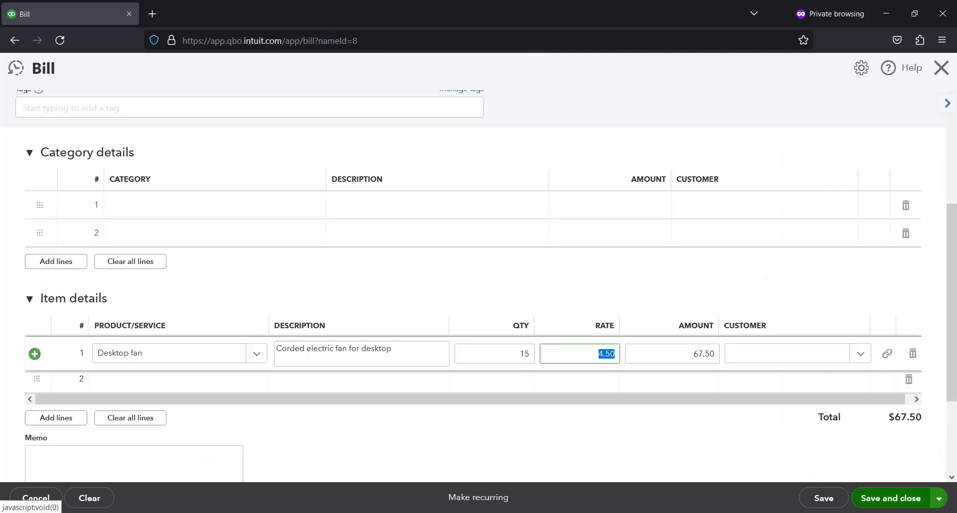
click(887, 498)
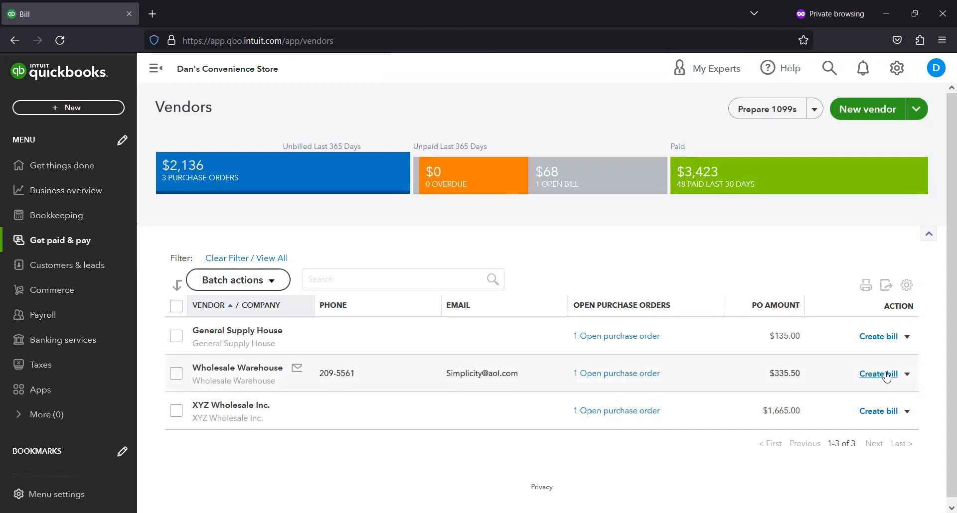
- Create a bill for Wholesale Warehouse from its purchase order, set the Fountain Pen quantity to 0, and save and close it
click(886, 376)
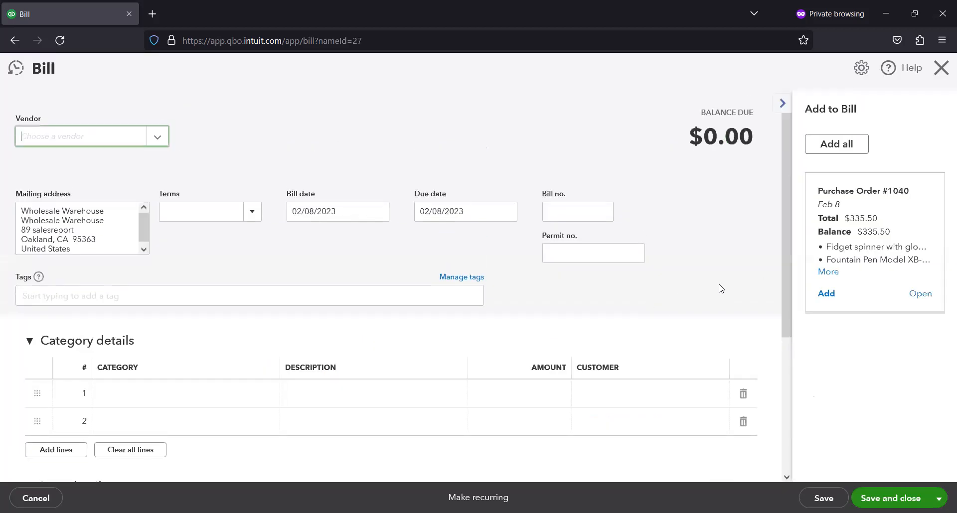
click(825, 294)
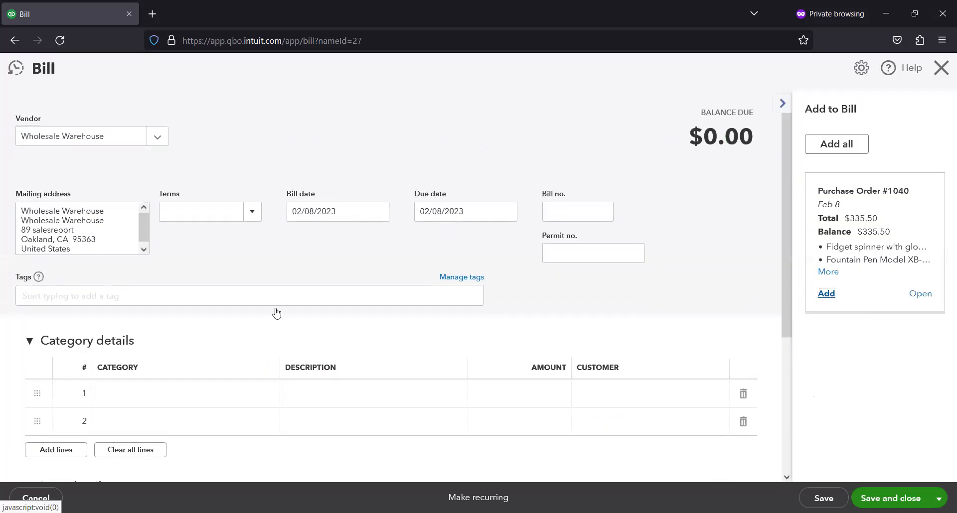
scroll(237, 304, down, 5)
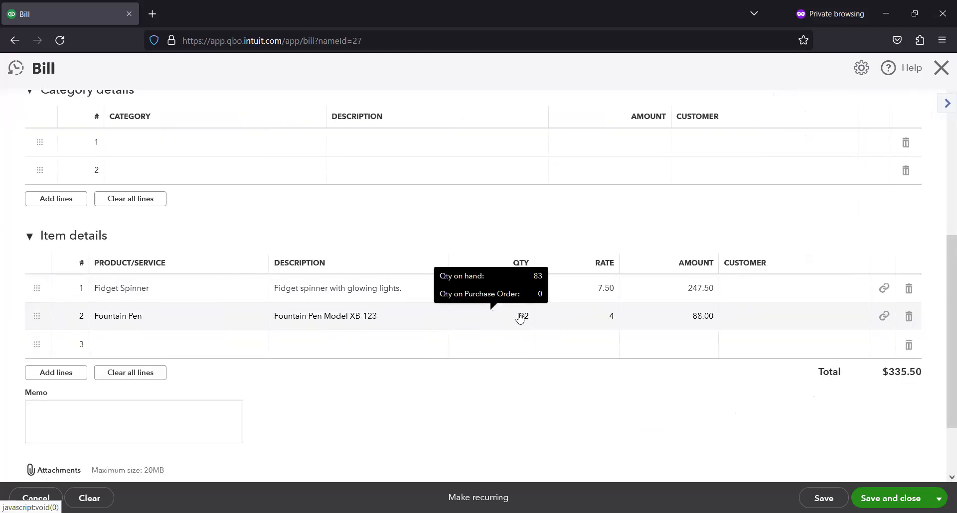
click(518, 318)
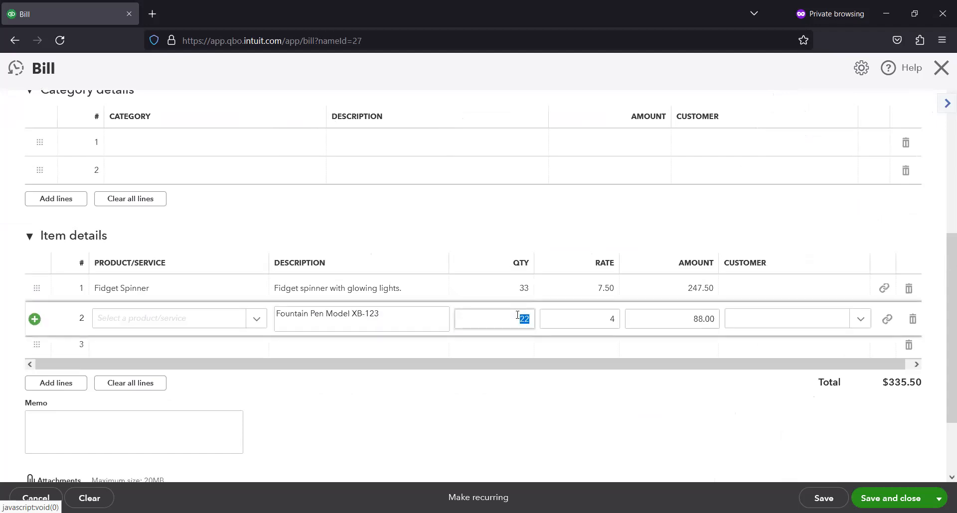
text(0)
click(887, 496)
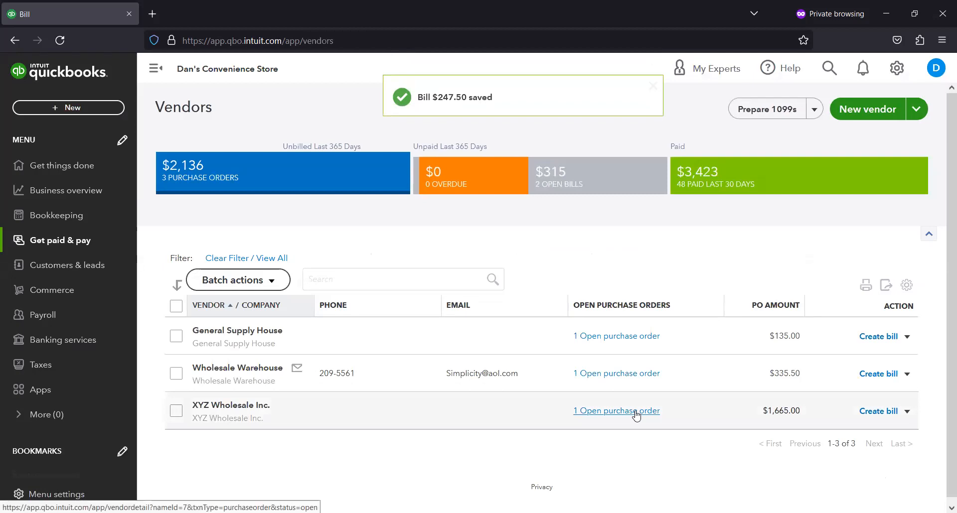
- Create a bill for XYZ Wholesale Inc. from its purchase order, set the Fidget Spinner quantity to 10, and save and close it
click(636, 413)
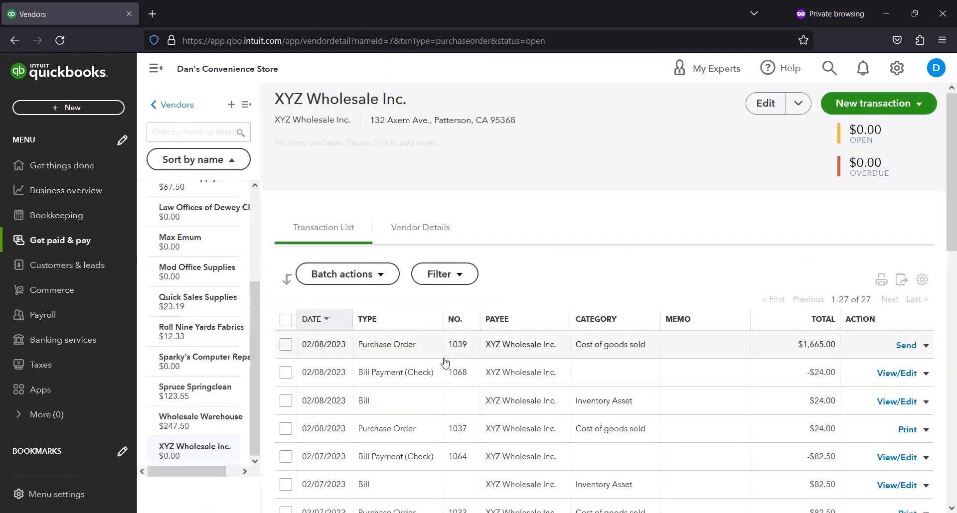
click(183, 104)
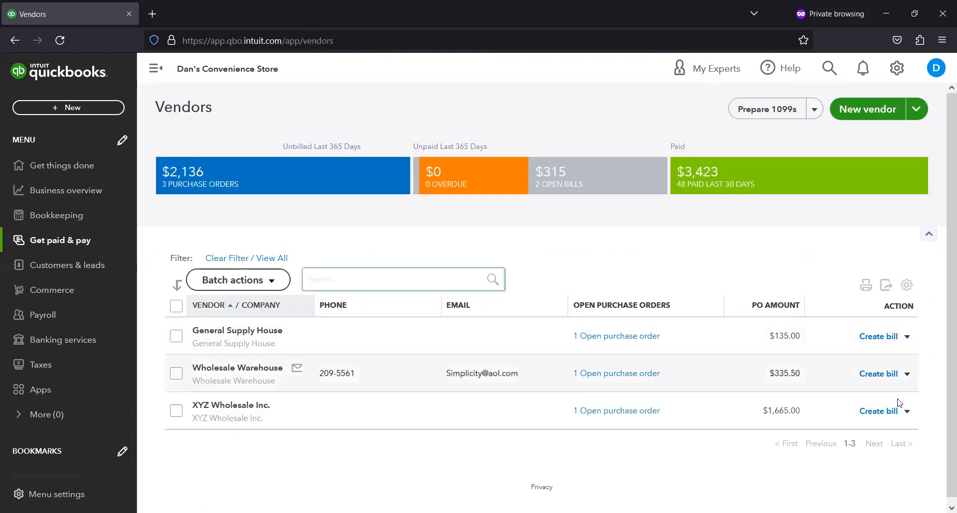
click(886, 413)
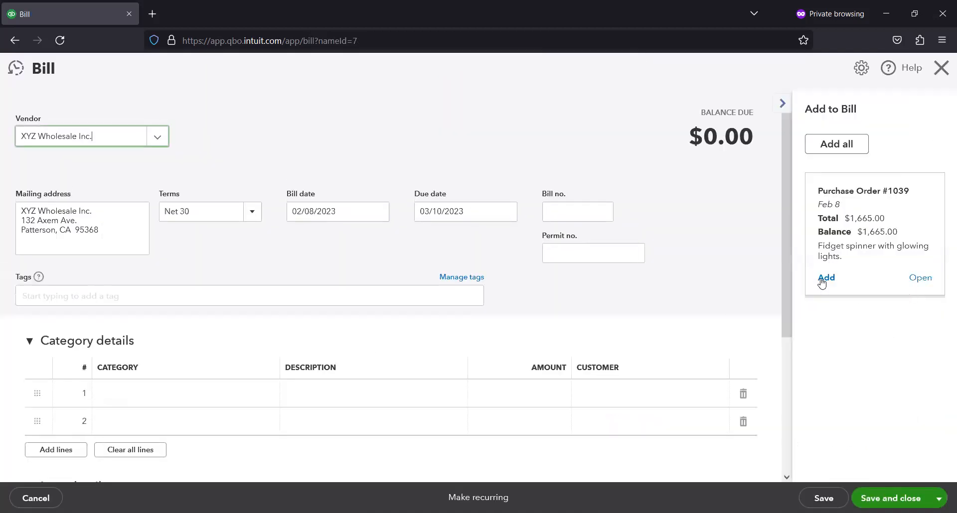
click(823, 279)
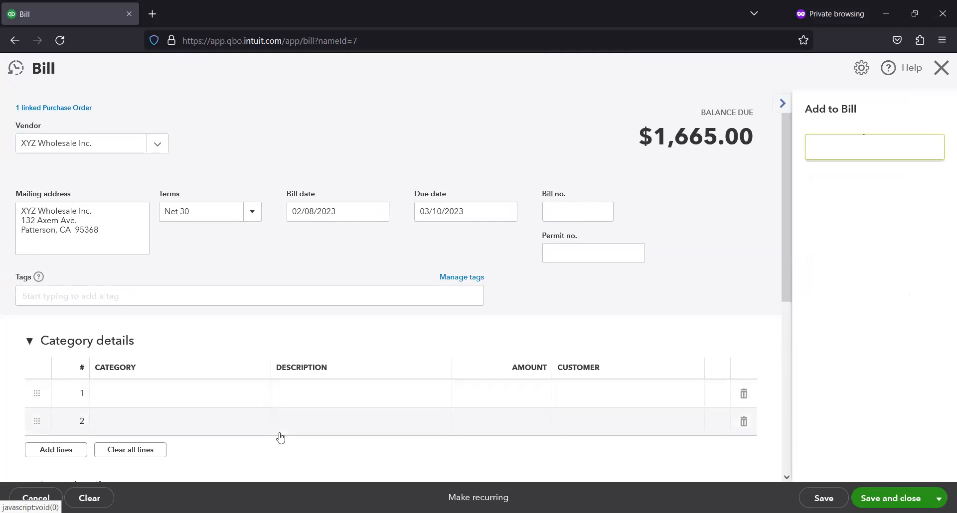
scroll(280, 437, down, 5)
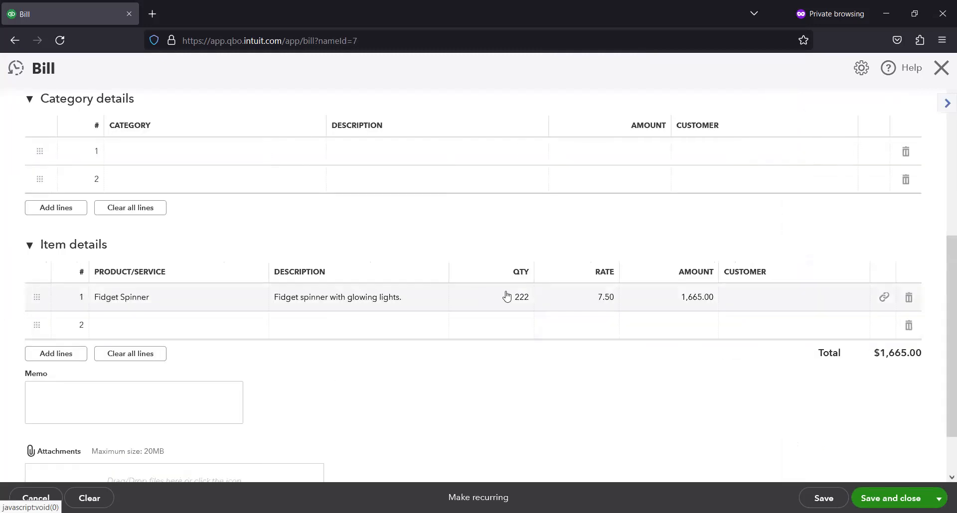
click(506, 297)
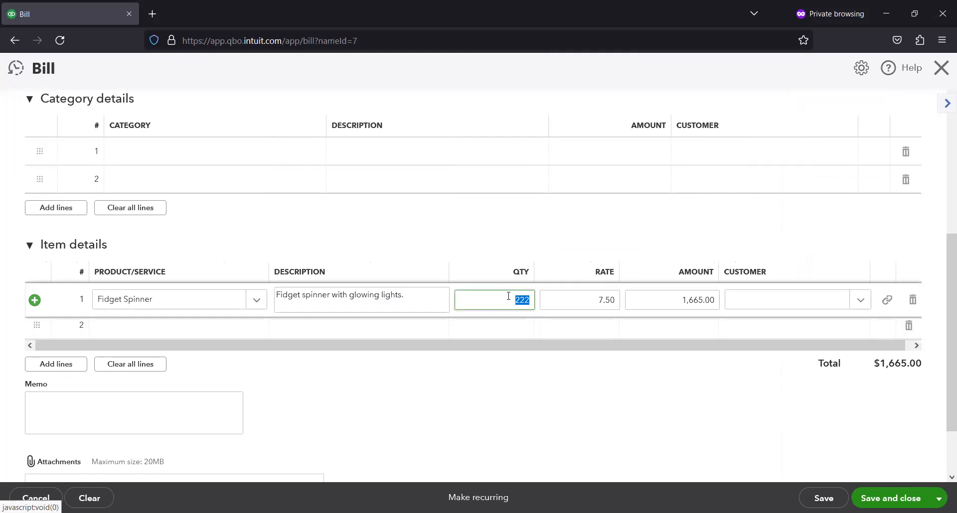
text(10)
key(Tab)
click(898, 497)
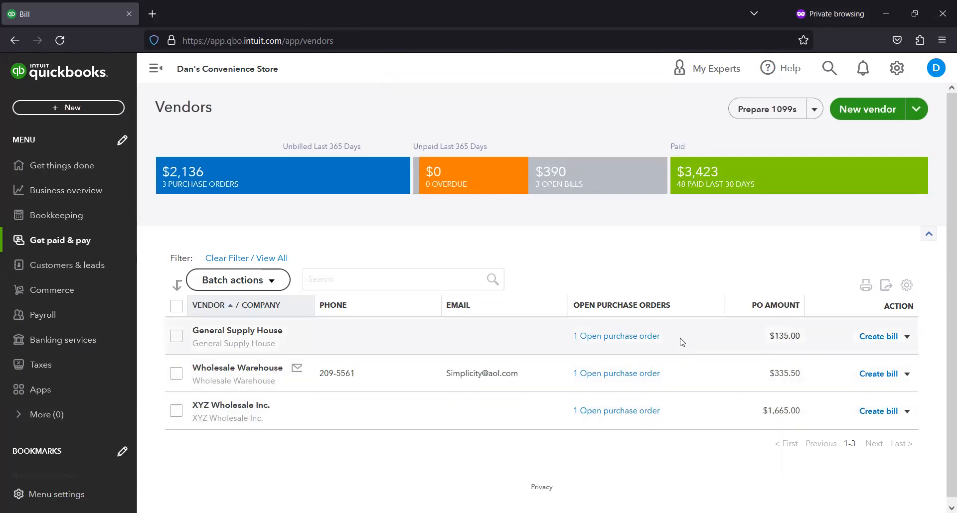
- Open General Supply House's open Desktop fan purchase order and change its status to Closed
click(654, 336)
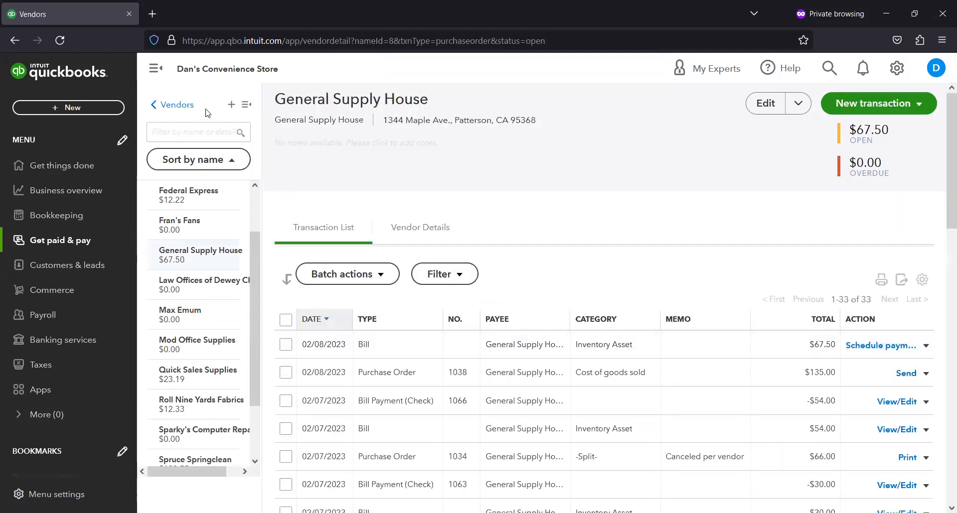
click(514, 378)
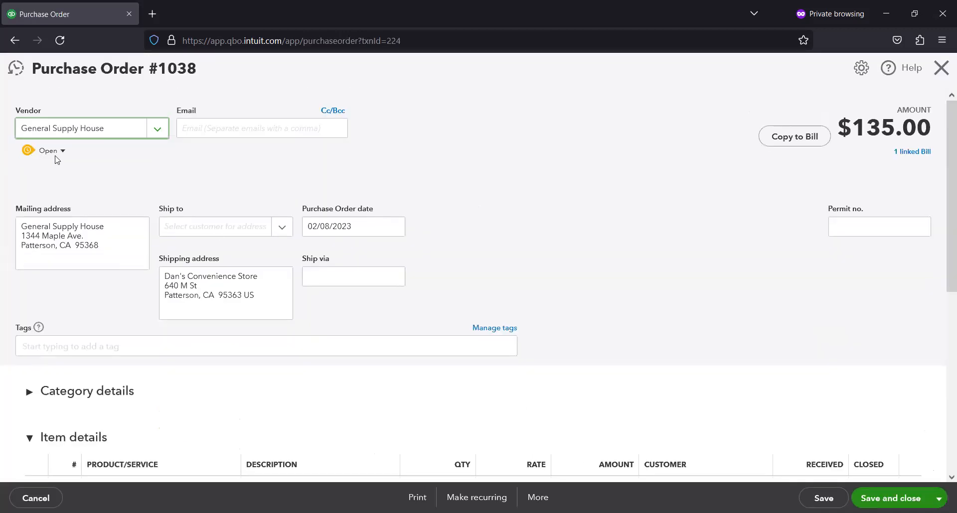
click(65, 151)
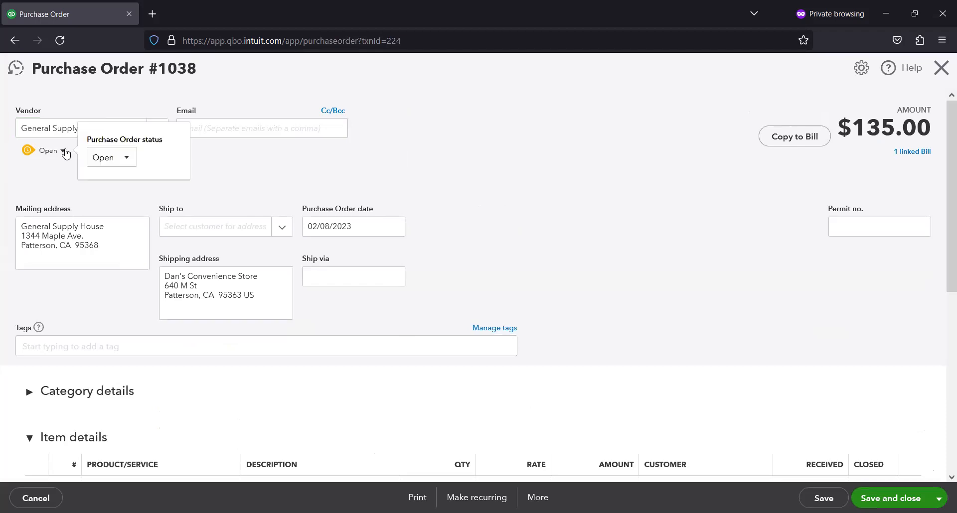
click(125, 158)
click(120, 199)
- Enter "Canceled by vendor" as the purchase order's memo, and save and close it, accepting the change to the linked transaction
scroll(177, 262, down, 5)
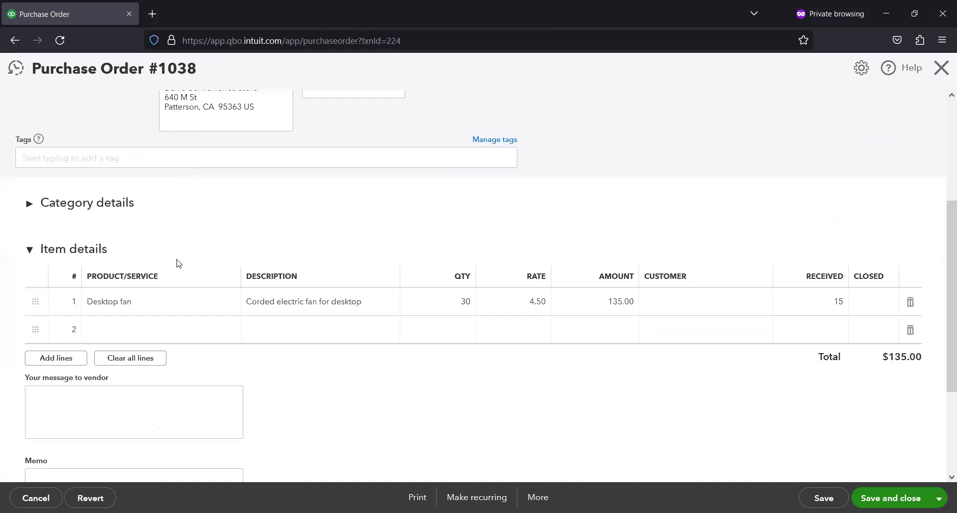
scroll(135, 357, down, 1)
click(99, 367)
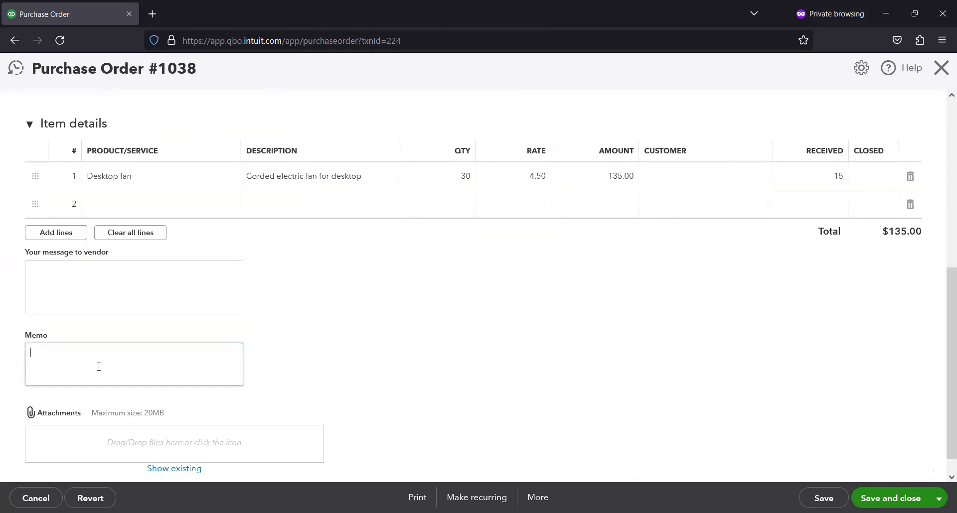
text(Canceled by vendor)
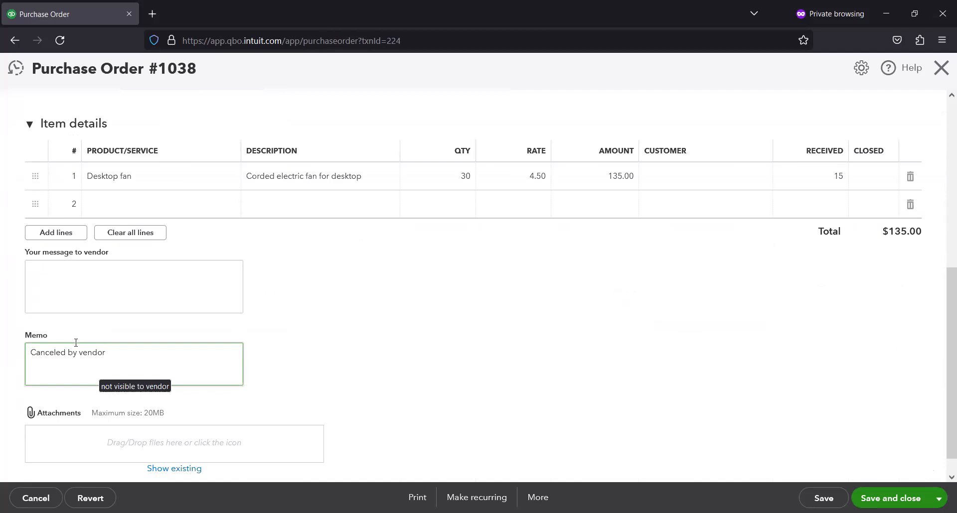
key(Tab)
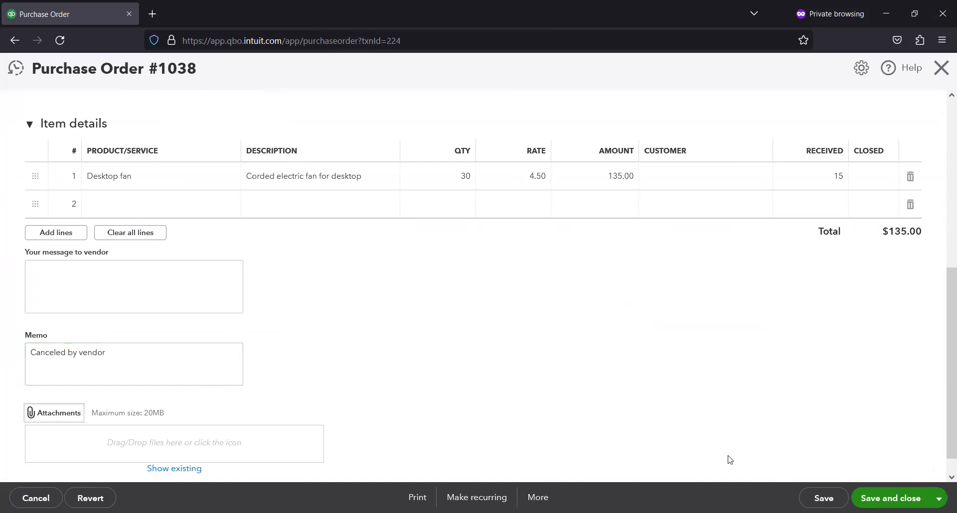
click(891, 499)
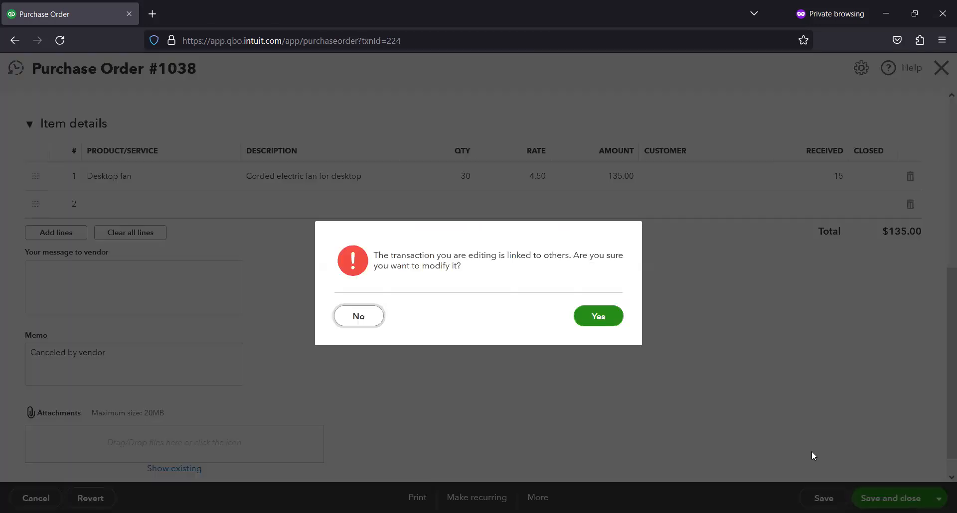
click(597, 317)
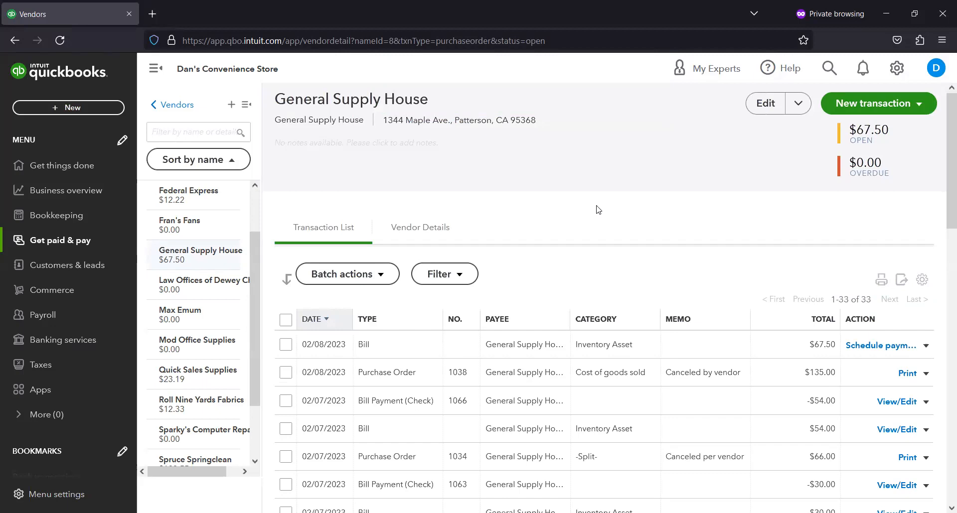
- Mark the Fountain Pen line of Wholesale Warehouse's open purchase order as closed, and save and close the order despite its linked bill
click(185, 114)
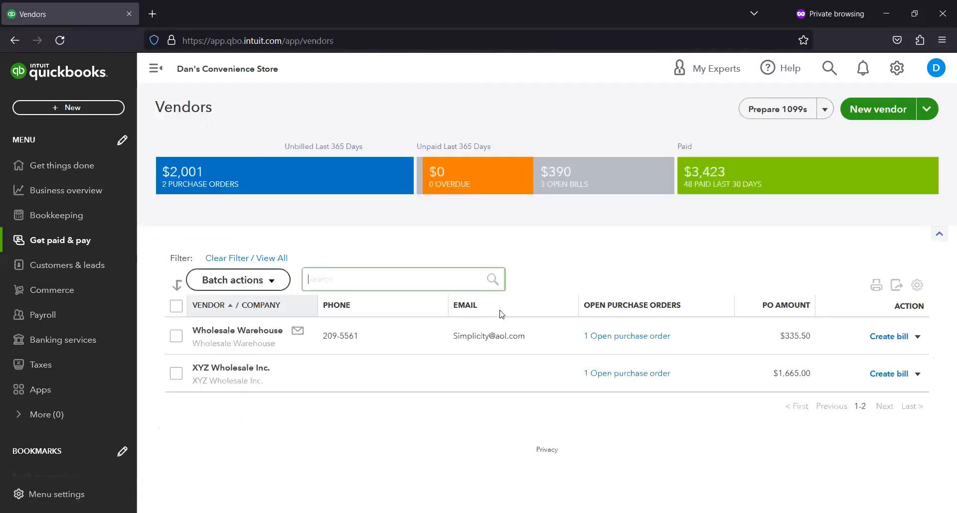
click(659, 339)
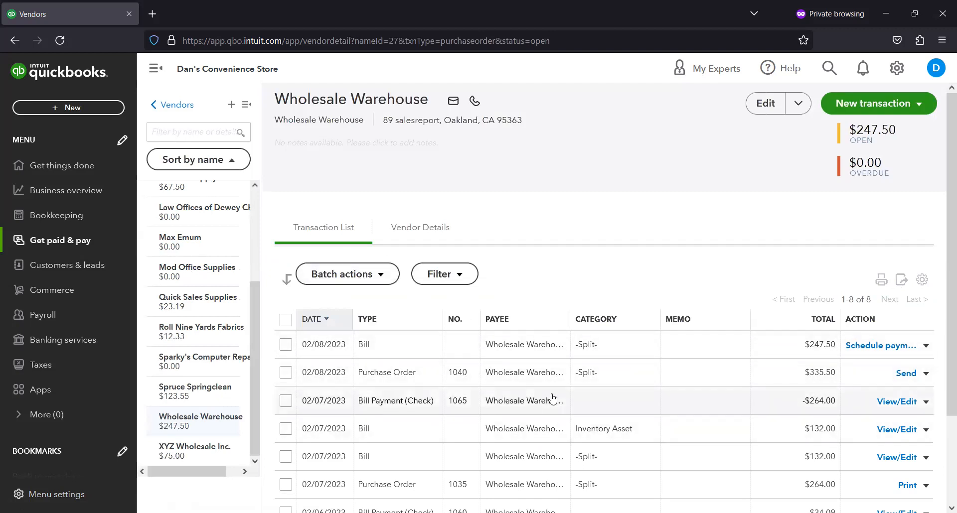
click(523, 371)
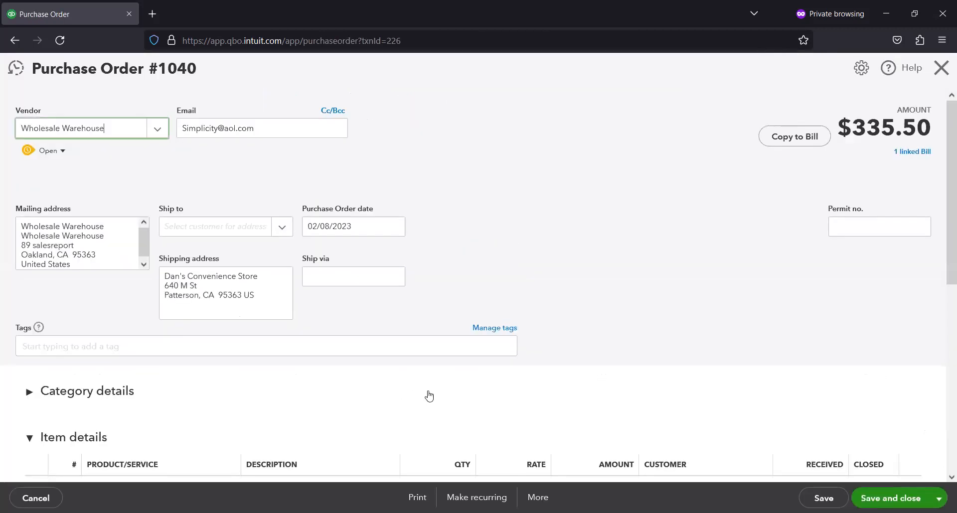
scroll(448, 395, down, 3)
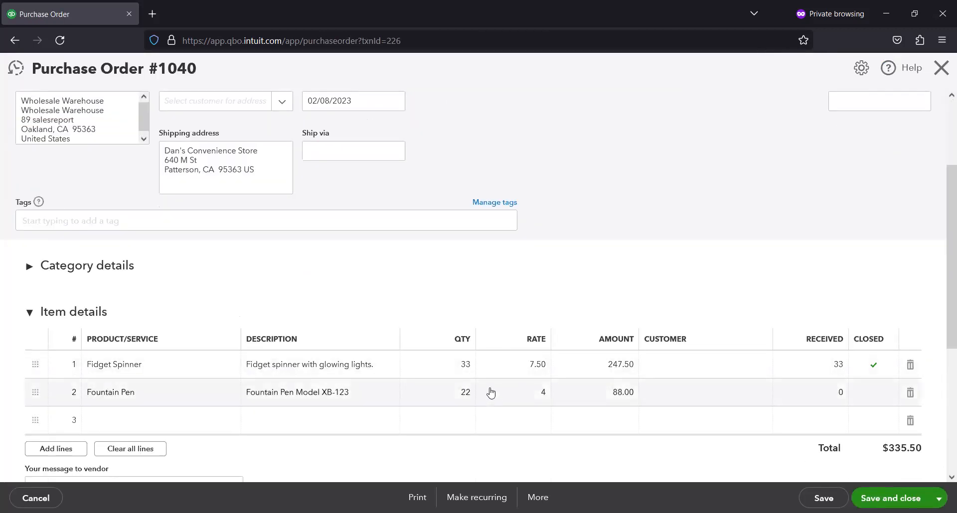
click(875, 399)
click(880, 395)
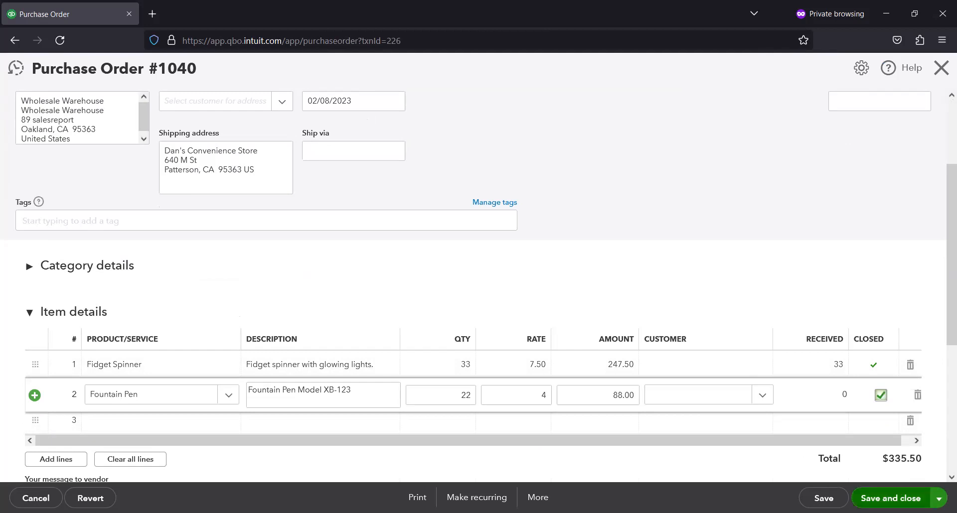
click(896, 490)
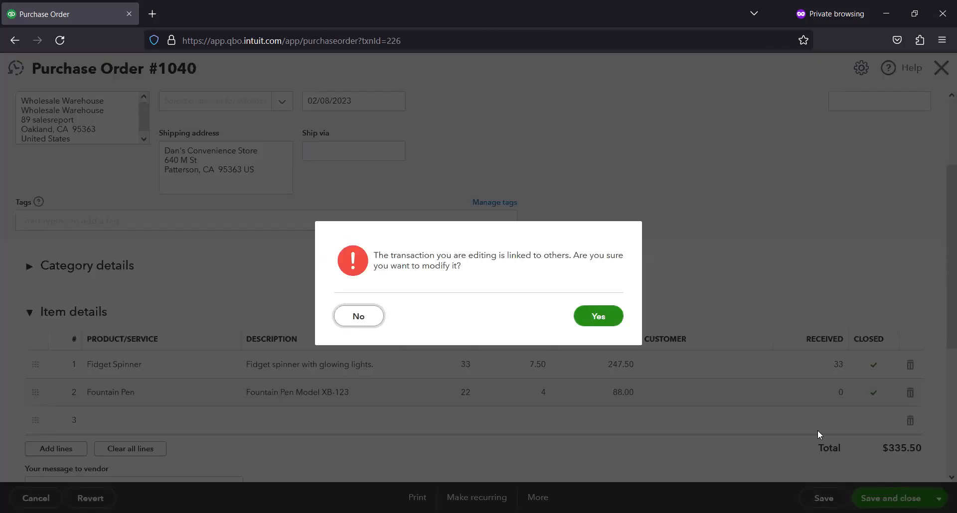
click(607, 316)
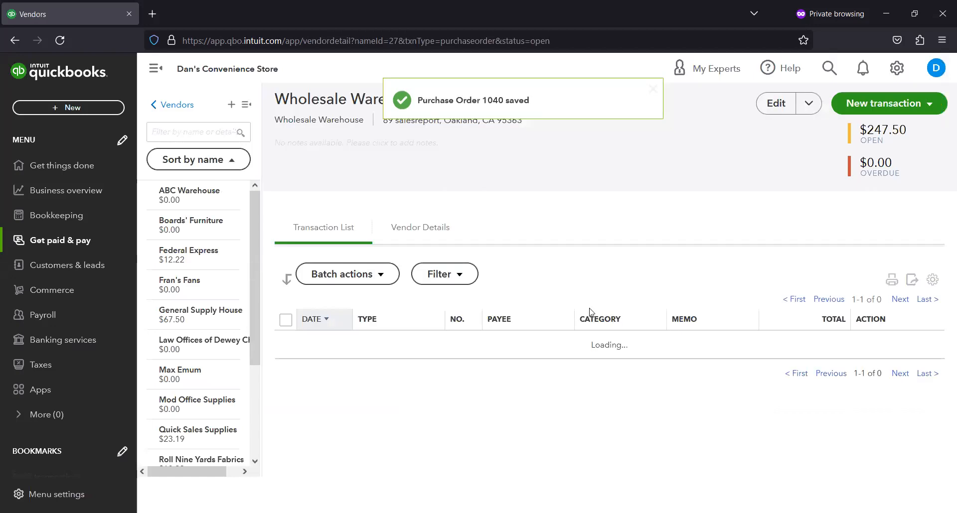
- Open XYZ Wholesale Inc.'s open purchase order and mark its Fidget Spinner line as closed
click(184, 112)
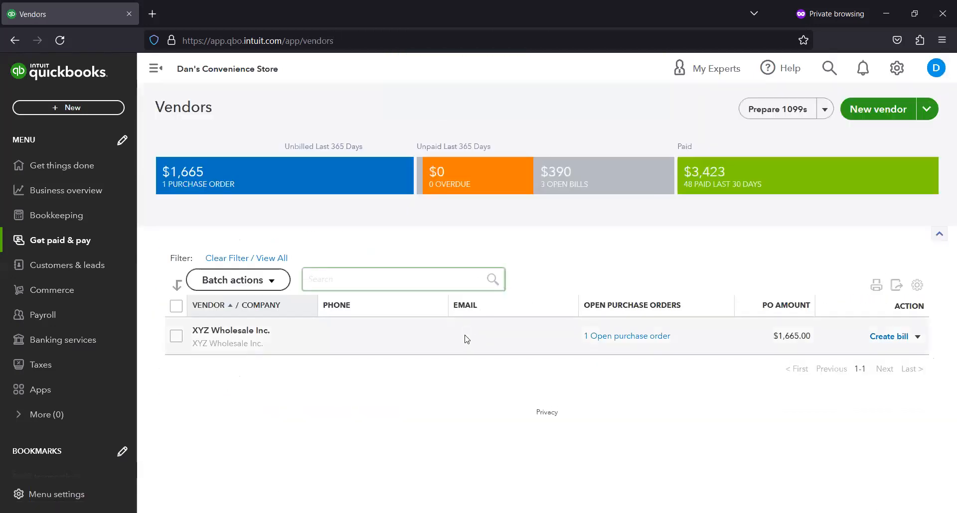
click(601, 340)
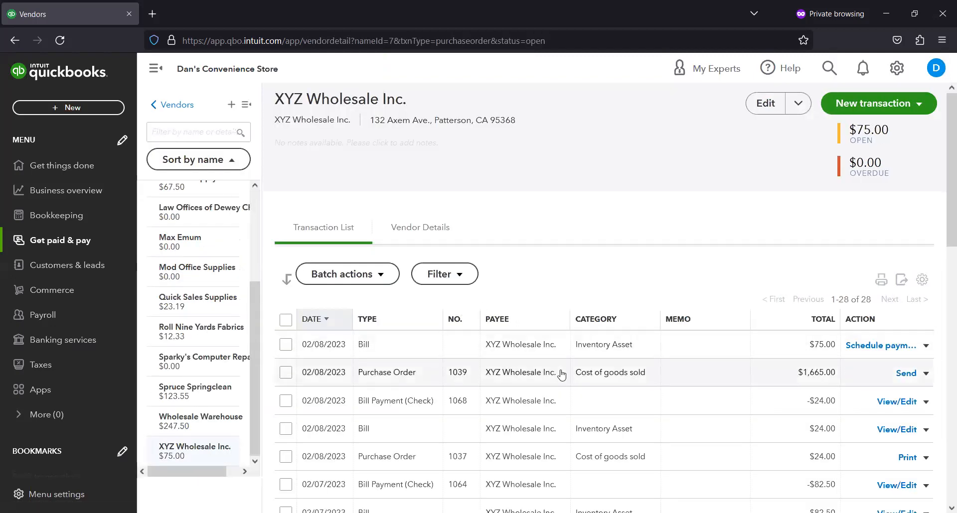
click(561, 374)
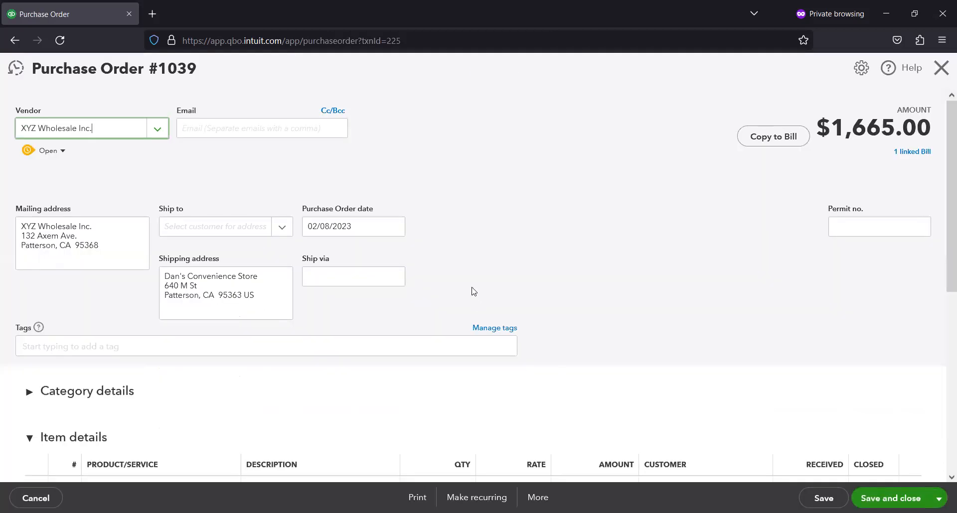
scroll(472, 288, down, 5)
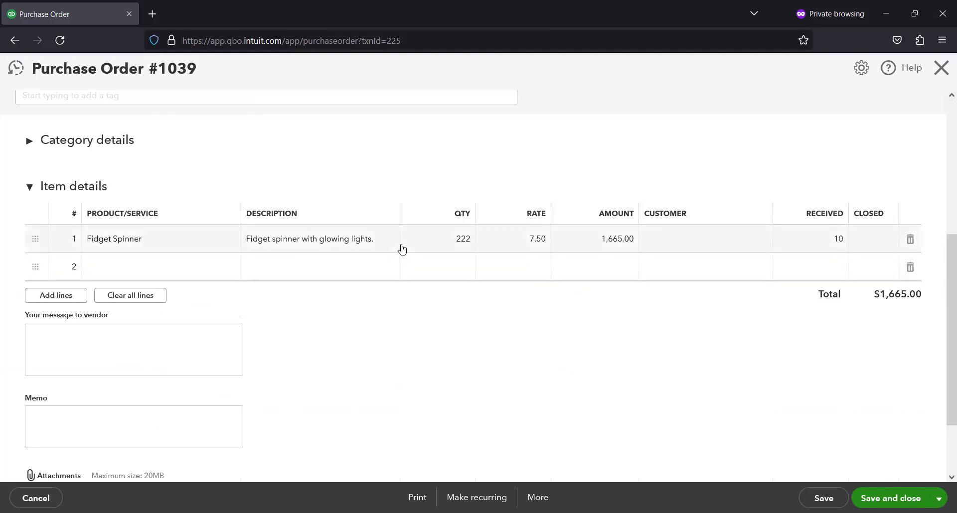
click(874, 242)
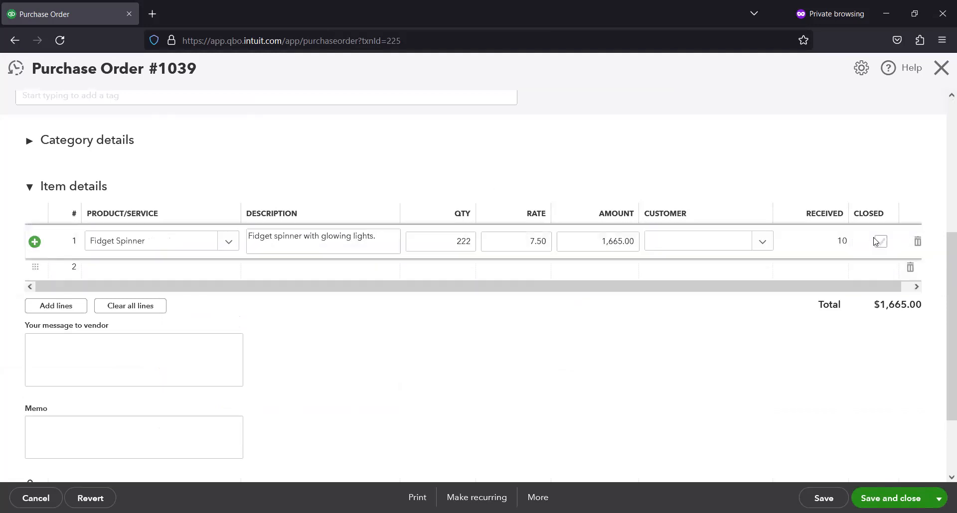
click(880, 242)
- Enter "Canceled by vendor." as the purchase order's memo, and save and close it, accepting the change to the linked transaction
scroll(348, 271, down, 2)
click(52, 327)
text(Cancel)
text(d by)
key(BackSpace)
key(BackSpace)
key(BackSpace)
key(BackSpace)
text(led by vendors)
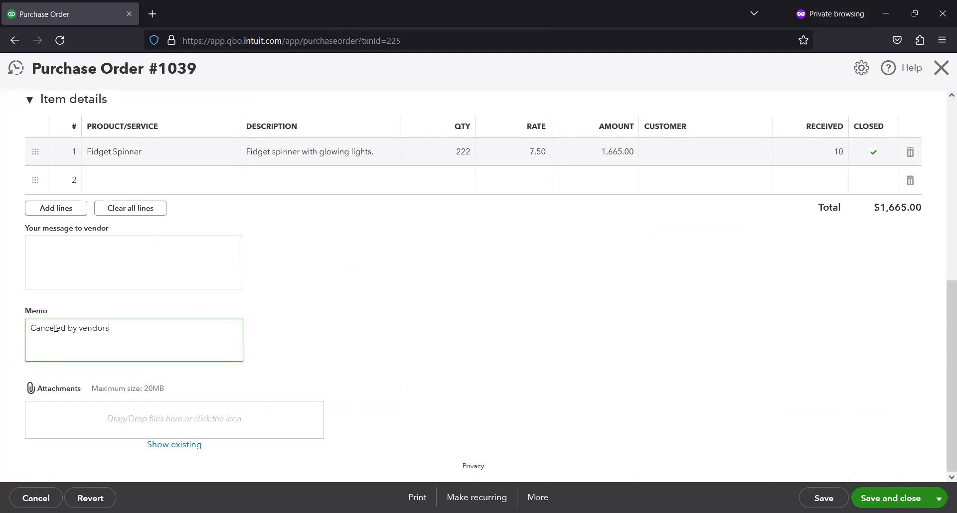
key(BackSpace)
triple_click(56, 327)
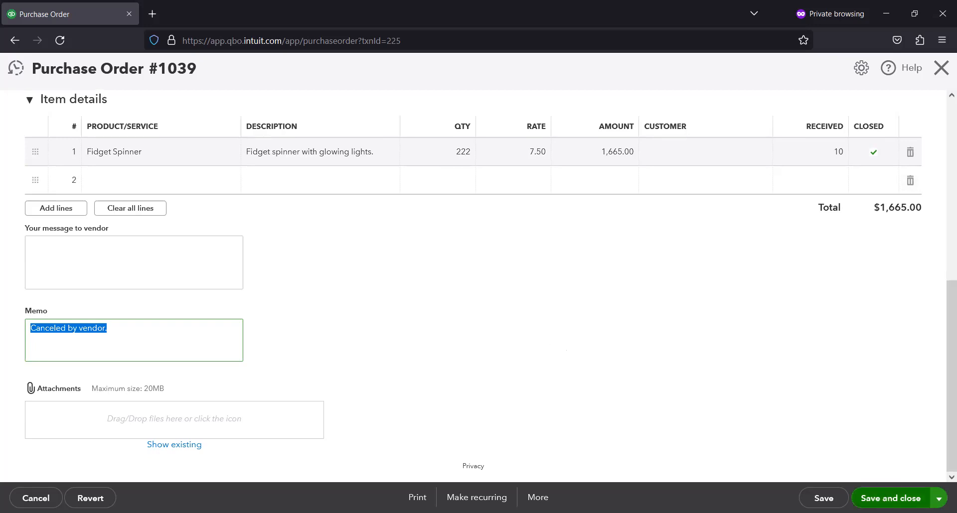
click(890, 498)
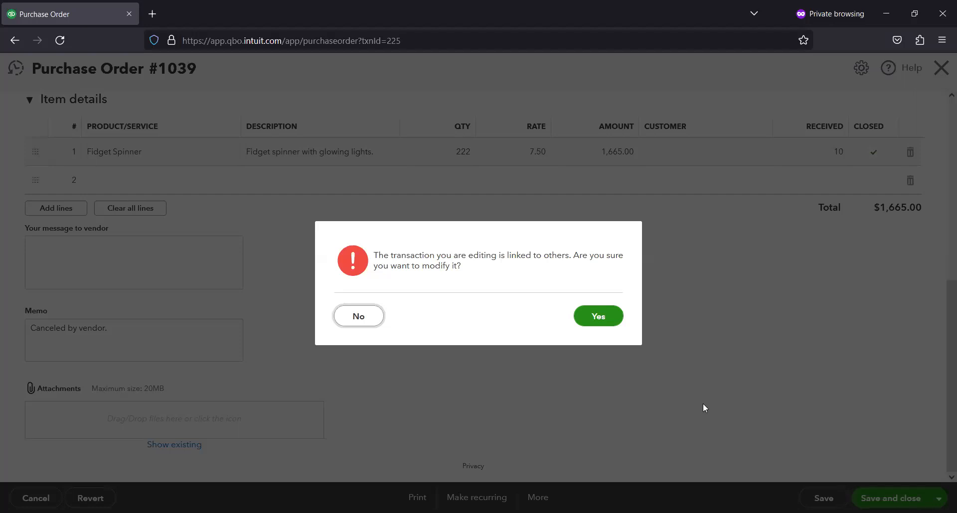
click(602, 324)
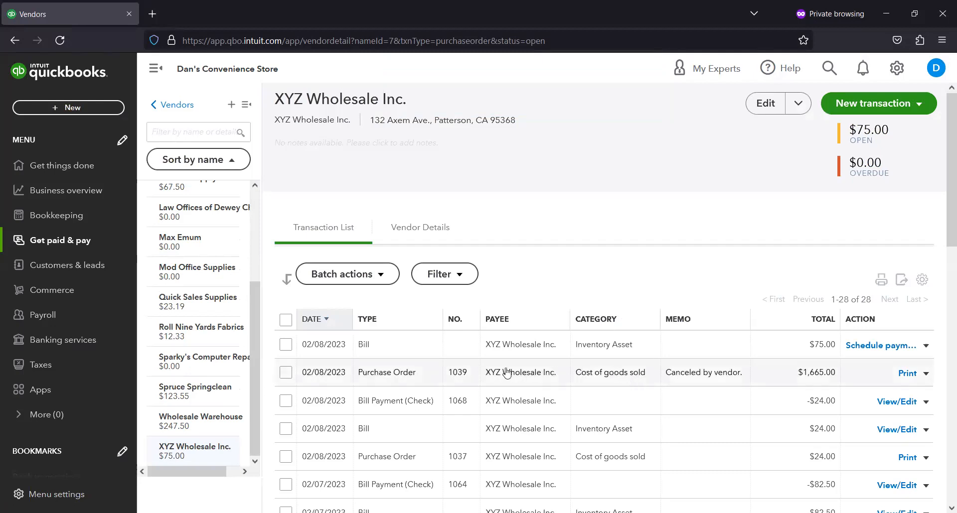
click(525, 369)
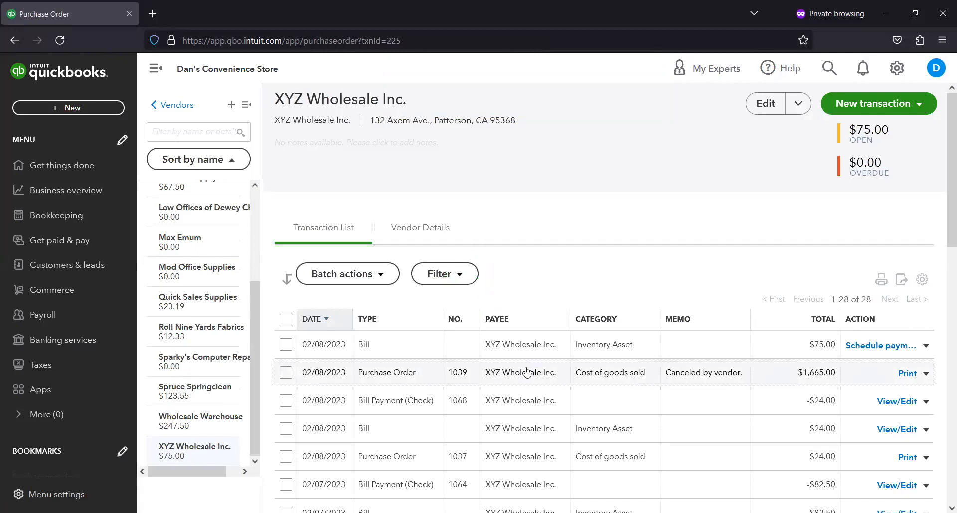
scroll(284, 334, down, 5)
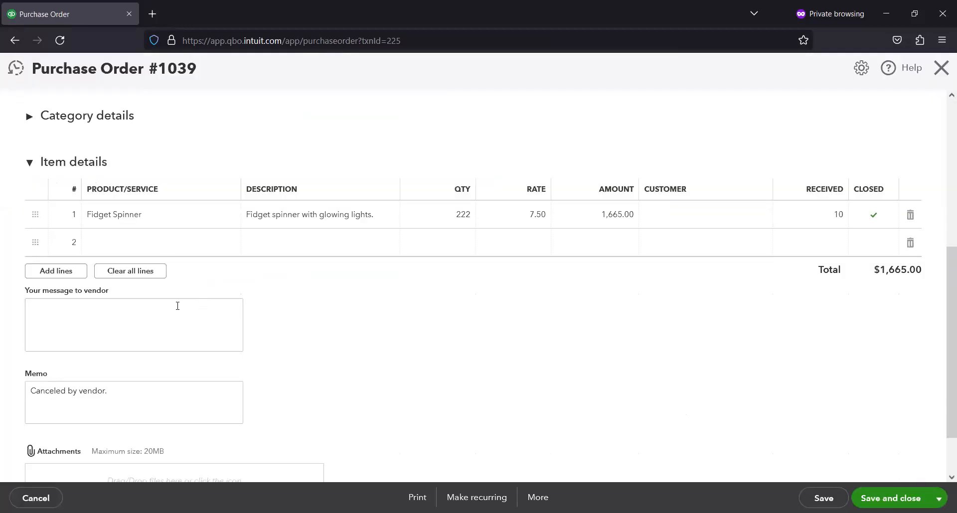
click(136, 388)
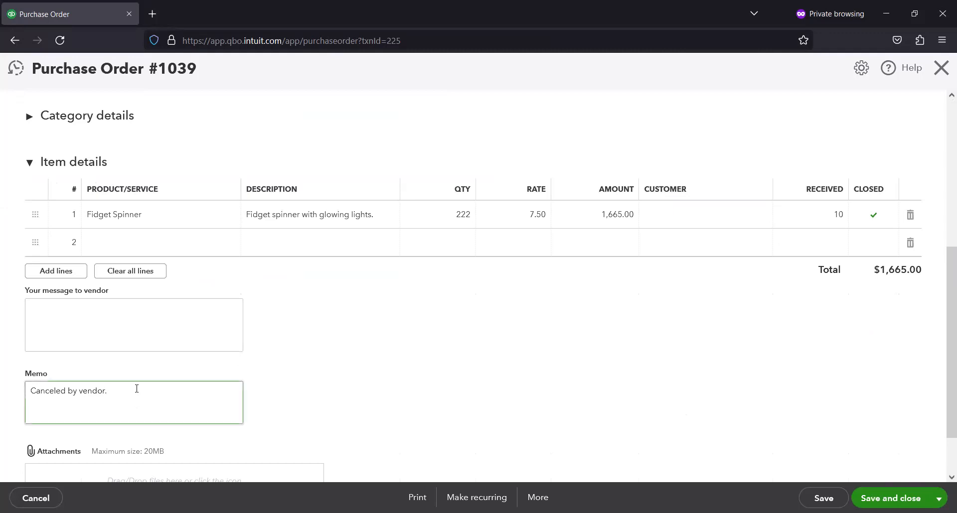
key(Return)
key(BackSpace)
text(on 2/8/23)
click(881, 498)
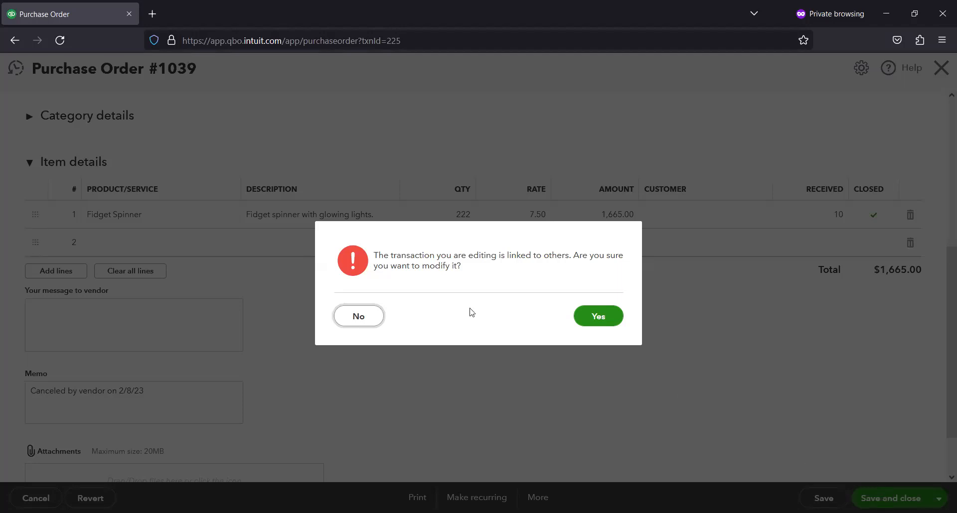
click(355, 317)
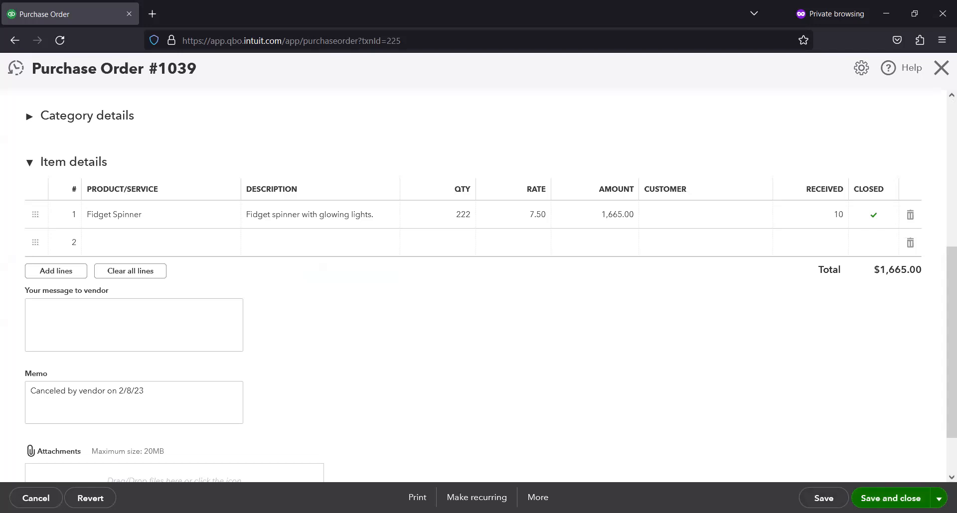
click(942, 69)
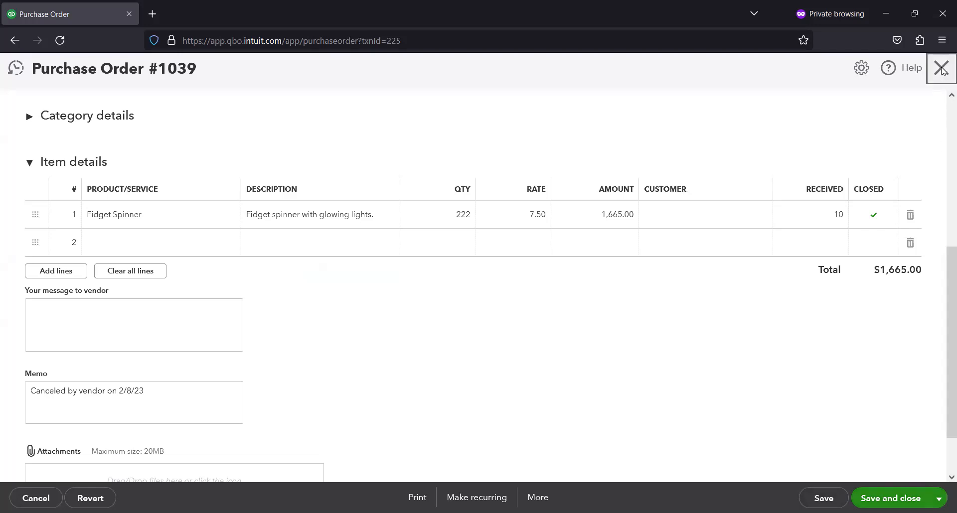
click(534, 302)
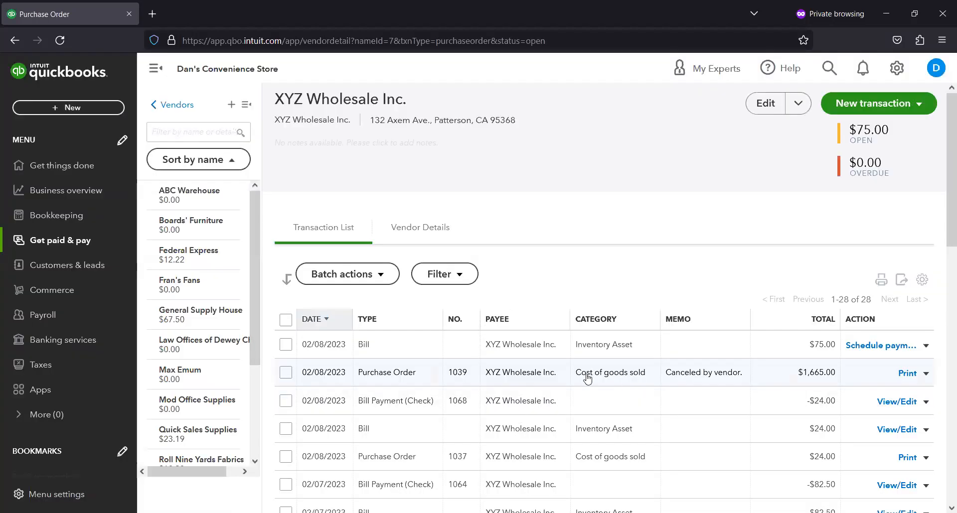
- Clear the closed mark on the Fidget Spinner line of XYZ Wholesale Inc.'s $1,665.00 purchase order, save it despite its linked bill, and check the saved order
click(587, 378)
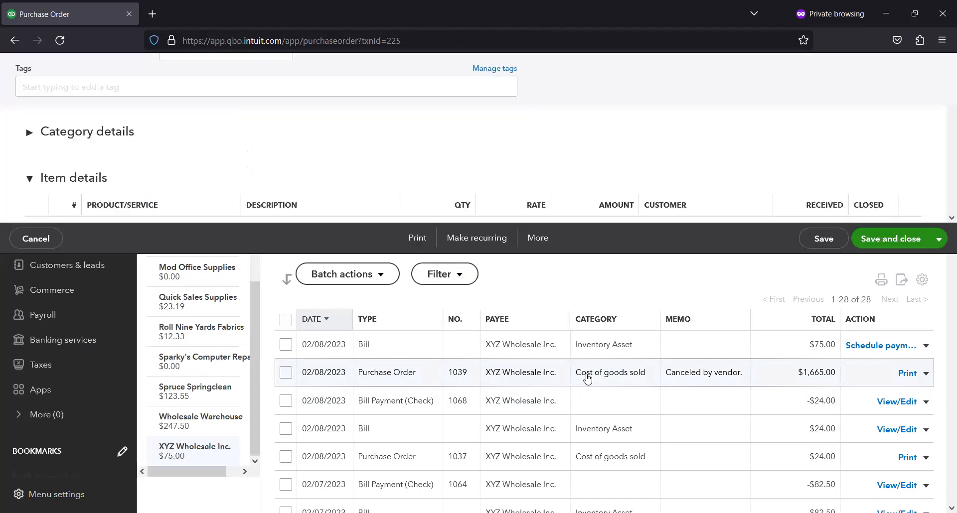
scroll(611, 377, down, 3)
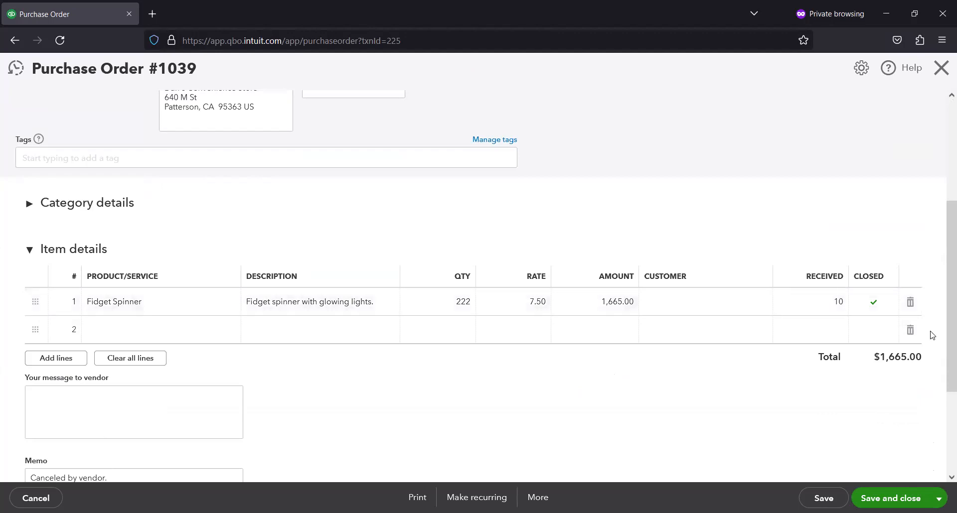
click(817, 306)
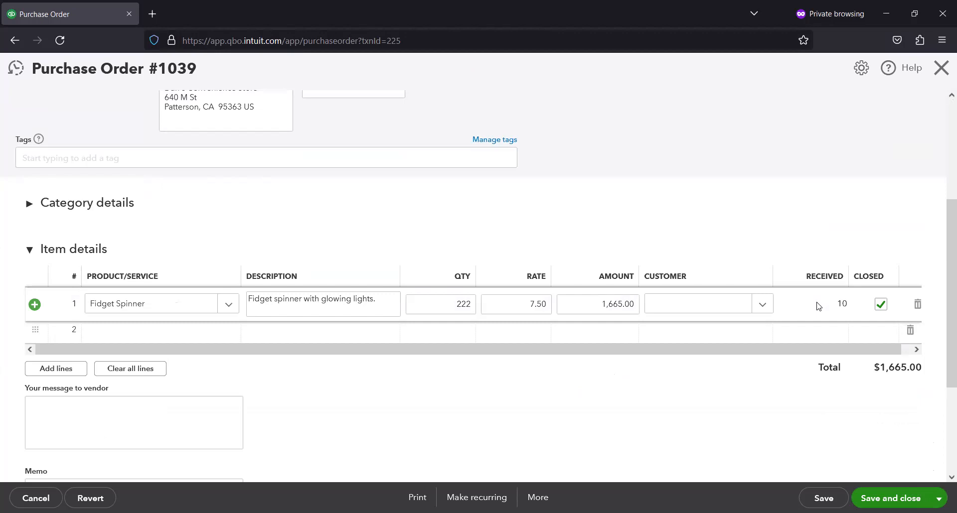
click(877, 305)
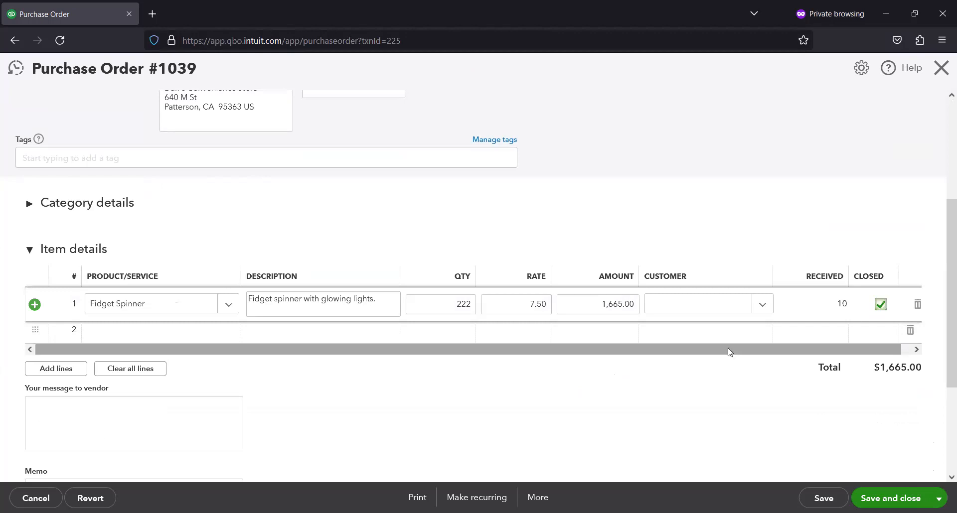
scroll(663, 294, up, 3)
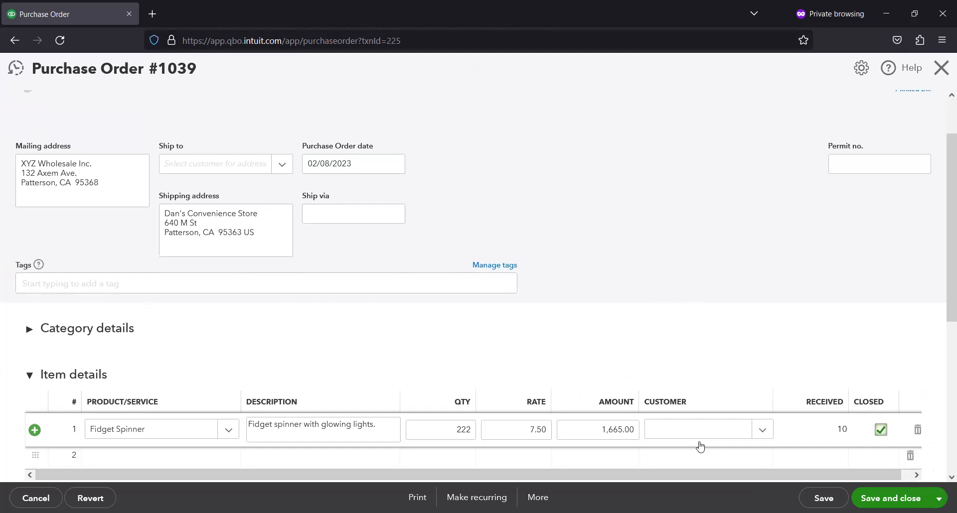
click(883, 432)
click(884, 432)
click(885, 432)
click(878, 497)
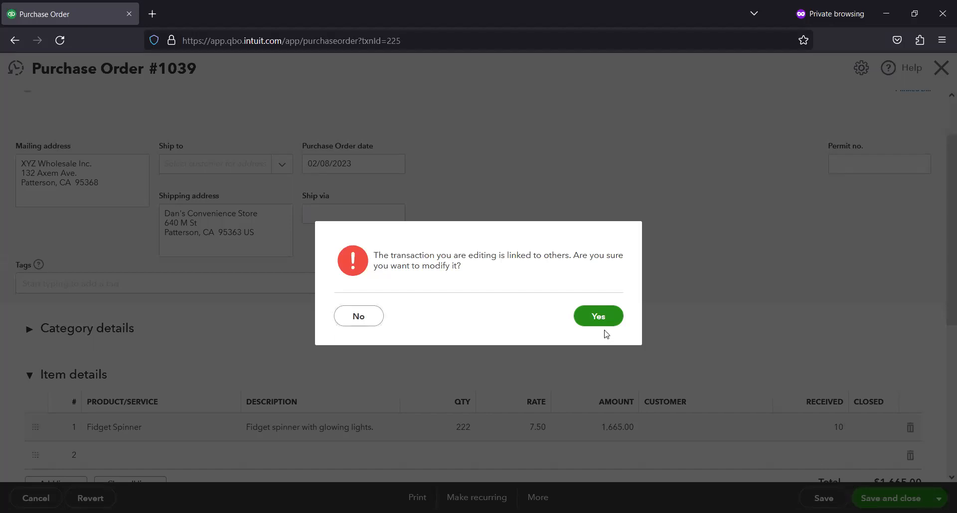
click(609, 318)
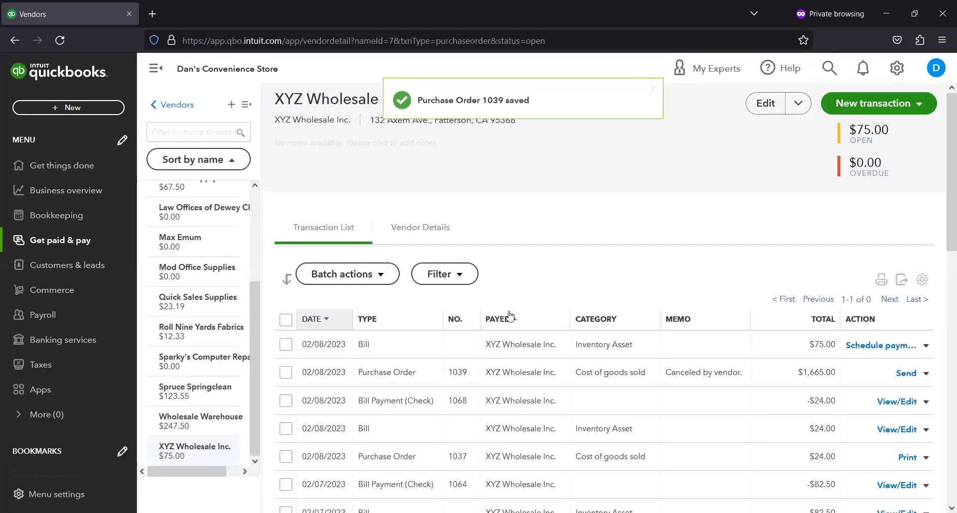
click(401, 376)
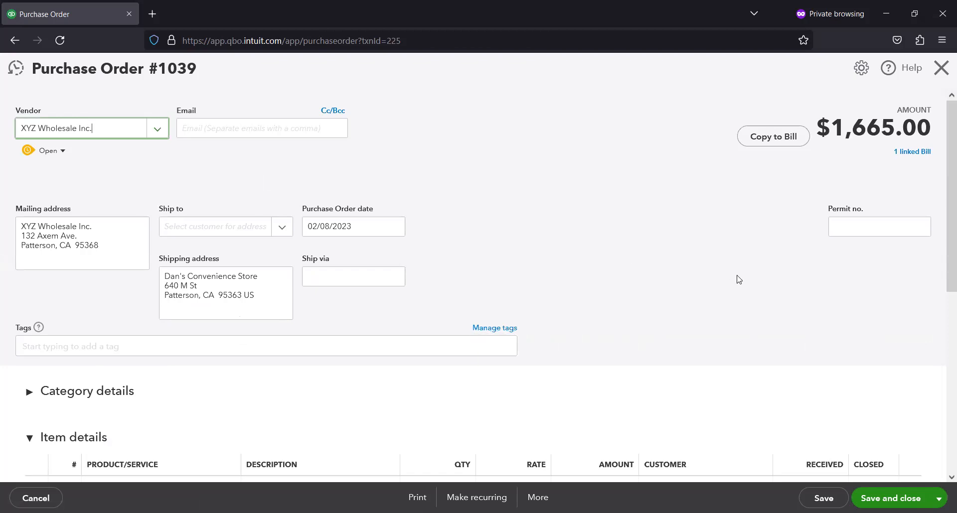
scroll(738, 280, down, 3)
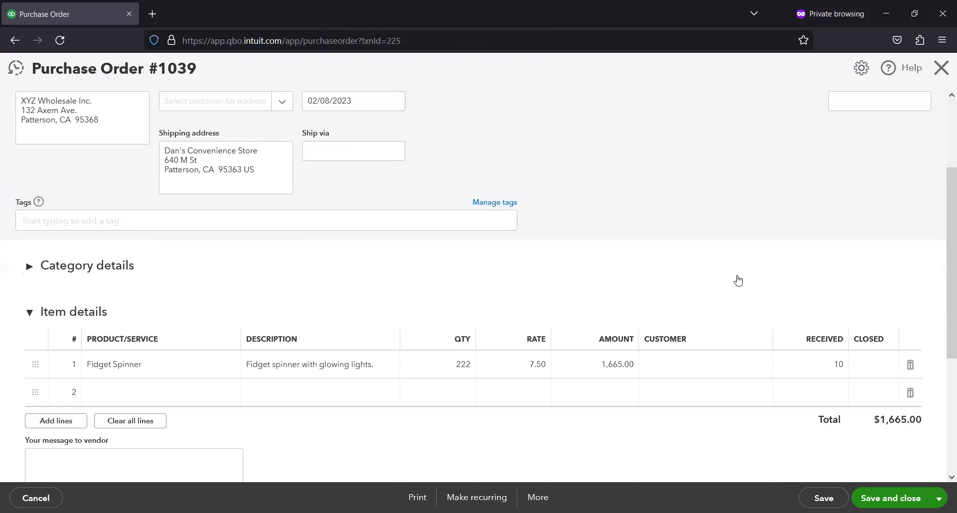
scroll(737, 280, down, 2)
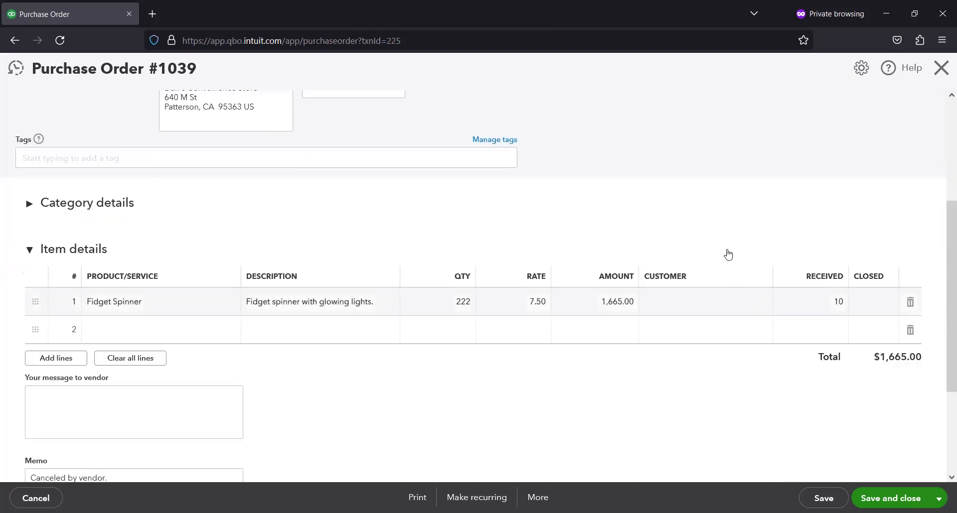
click(940, 68)
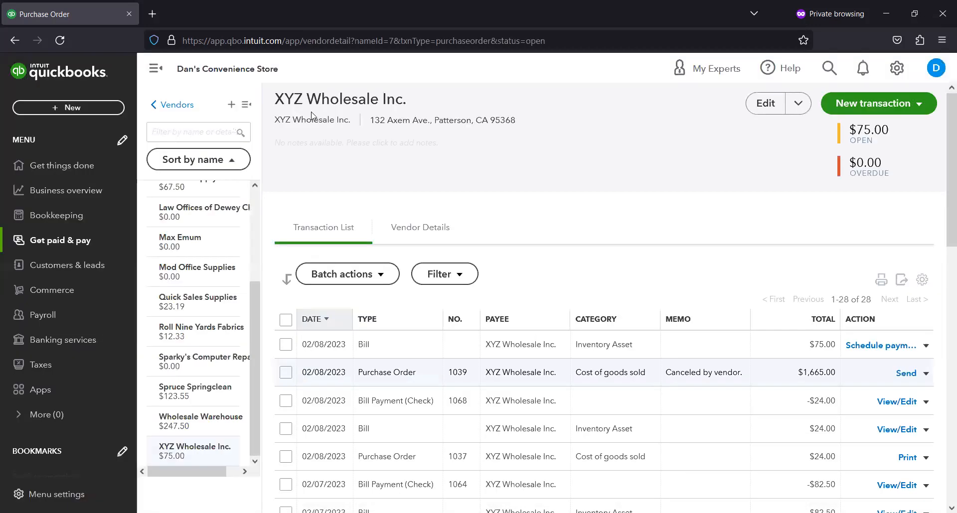
- Create another bill for XYZ Wholesale Inc. from its open purchase order, set the Fidget Spinner quantity to 10, and save and close it
click(177, 105)
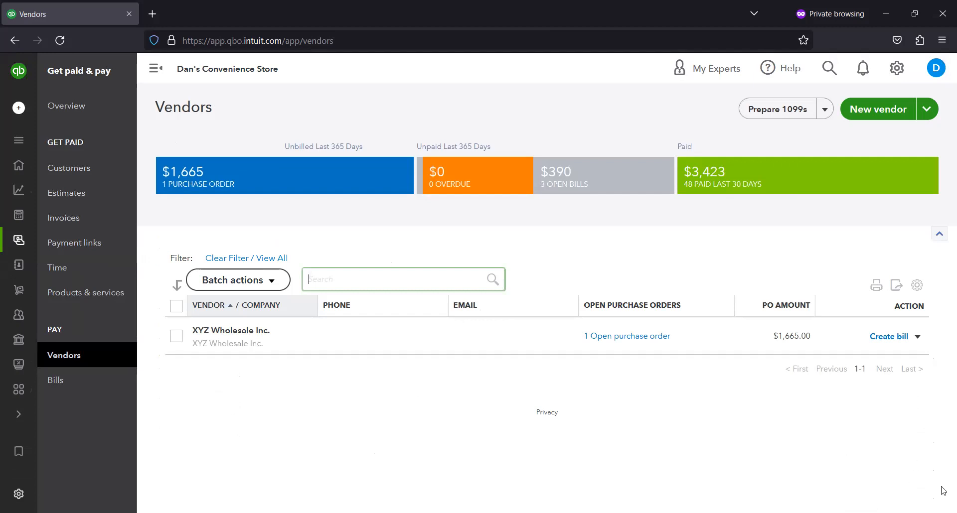
click(889, 336)
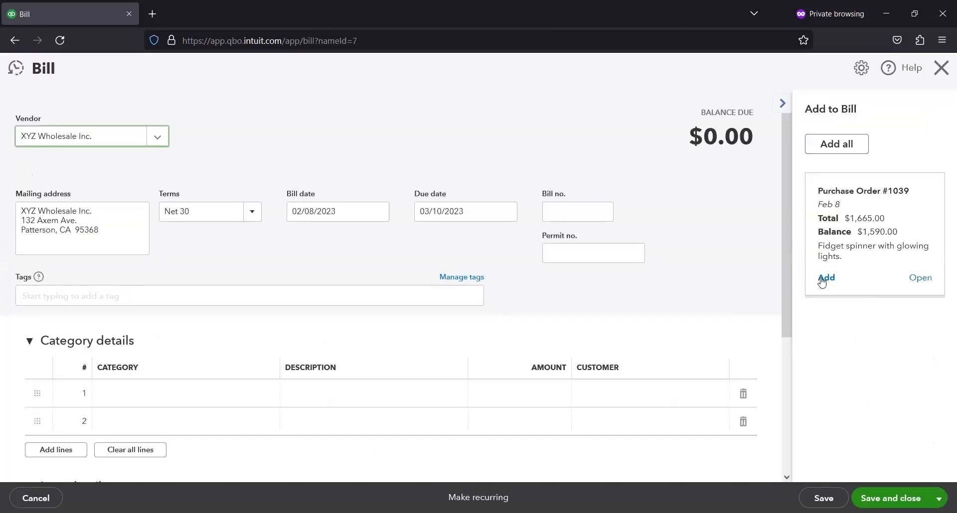
click(822, 280)
scroll(718, 305, down, 3)
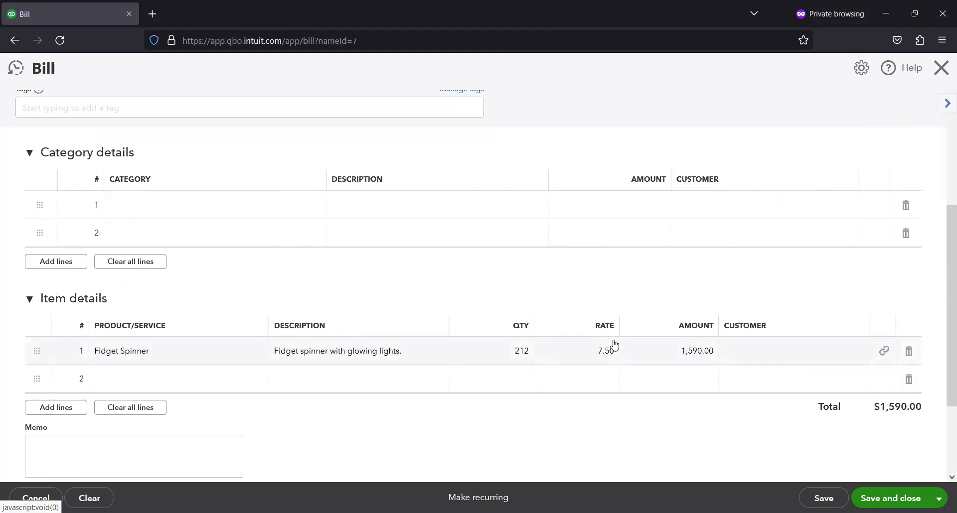
scroll(614, 344, down, 2)
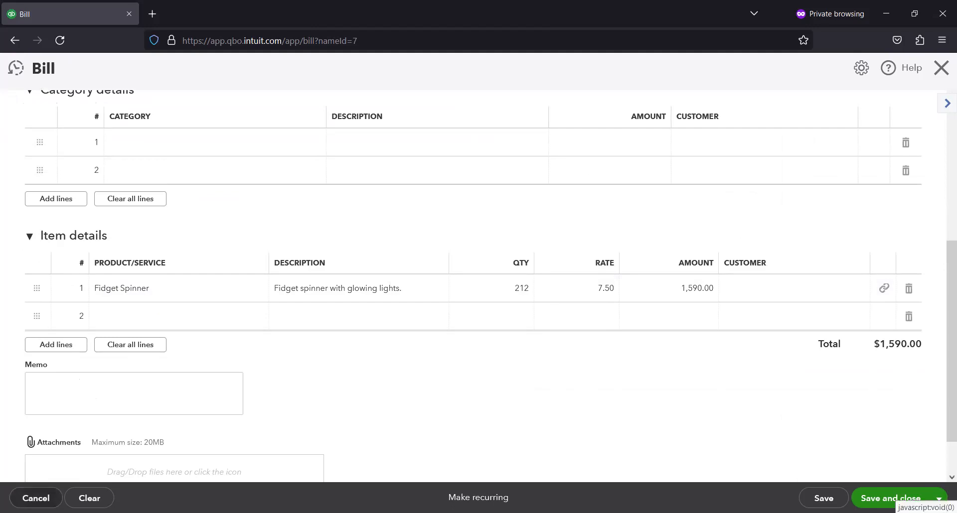
click(515, 289)
text(1)
key(BackSpace)
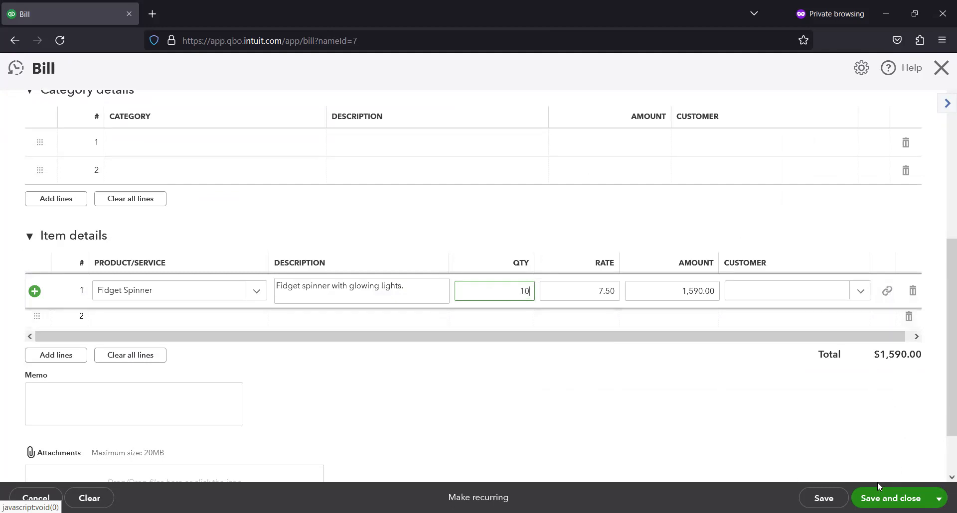
click(875, 496)
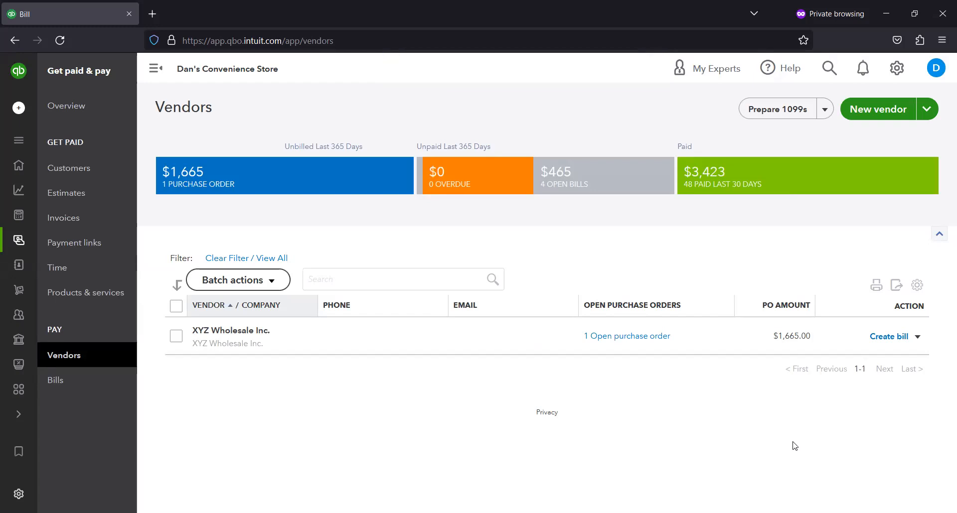
- Open XYZ Wholesale Inc.'s $1,665.00 purchase order and check the received quantity on its Fidget Spinner line
click(639, 342)
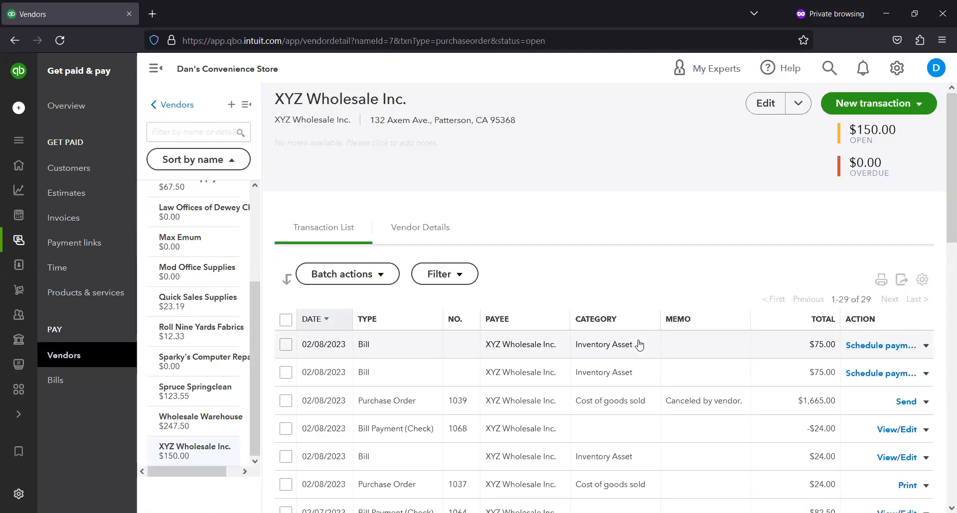
click(607, 406)
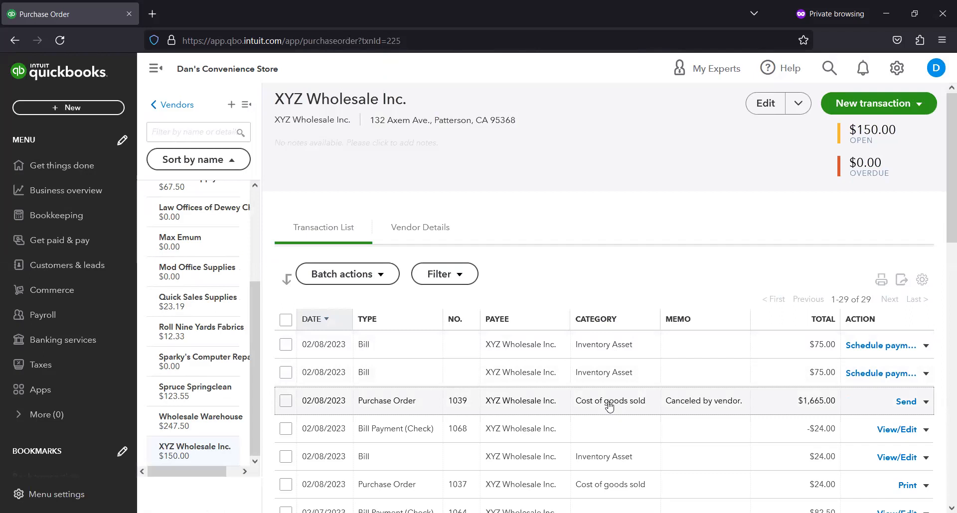
scroll(611, 401, down, 2)
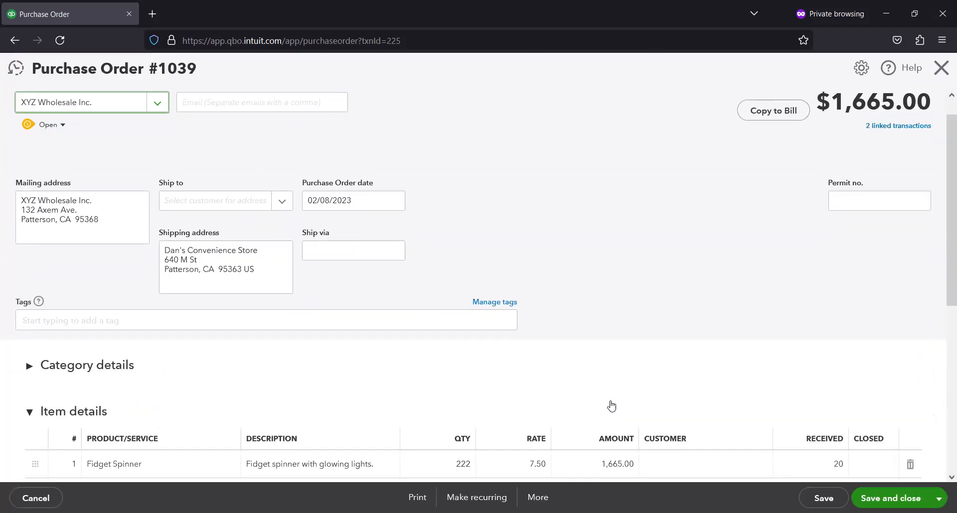
scroll(611, 397, down, 2)
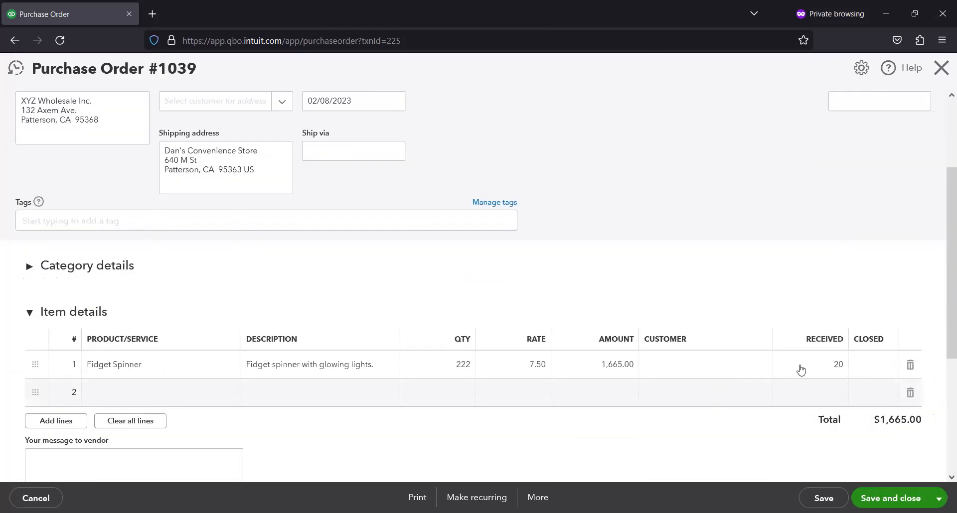
click(865, 366)
click(878, 367)
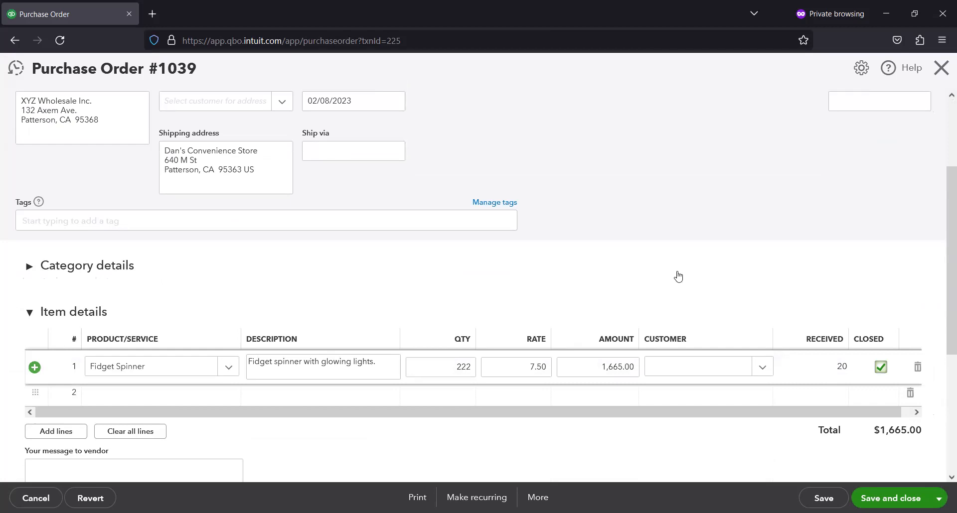
click(883, 498)
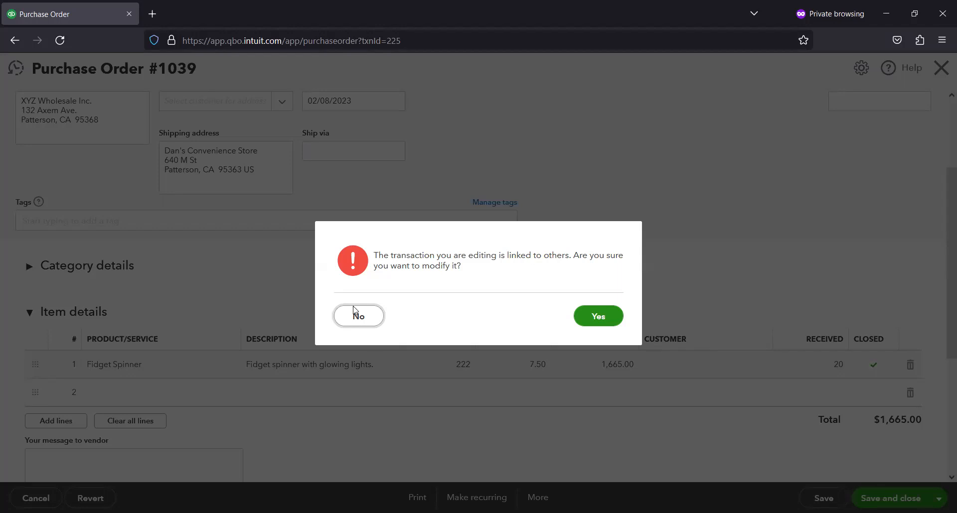
click(368, 319)
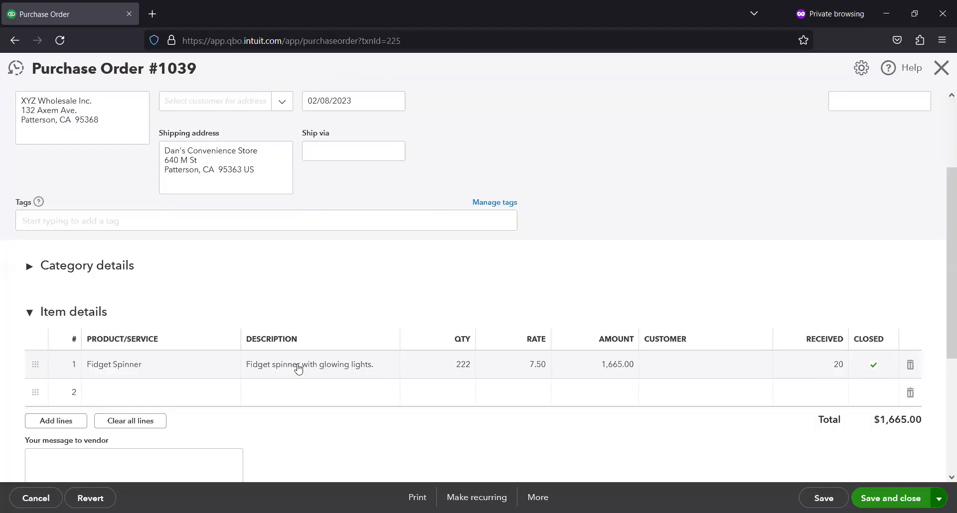
scroll(139, 431, down, 5)
click(36, 498)
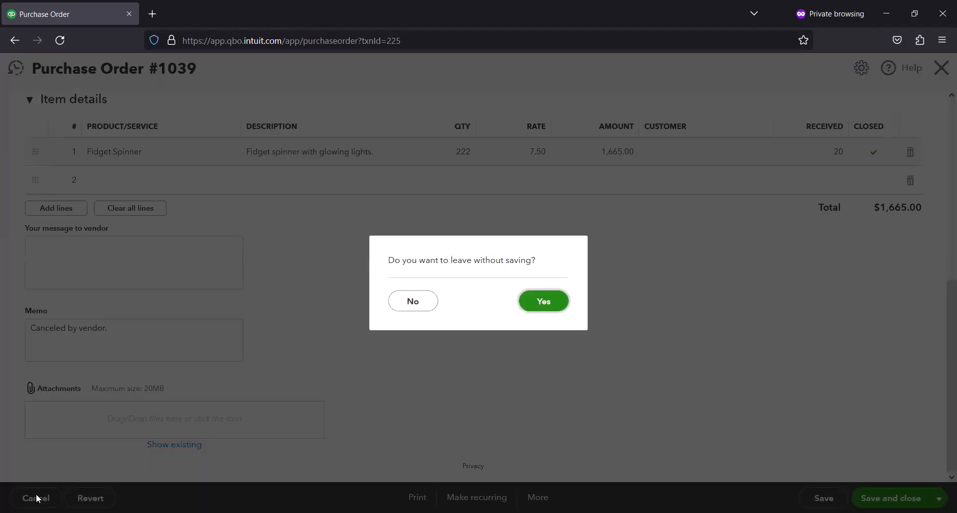
click(541, 308)
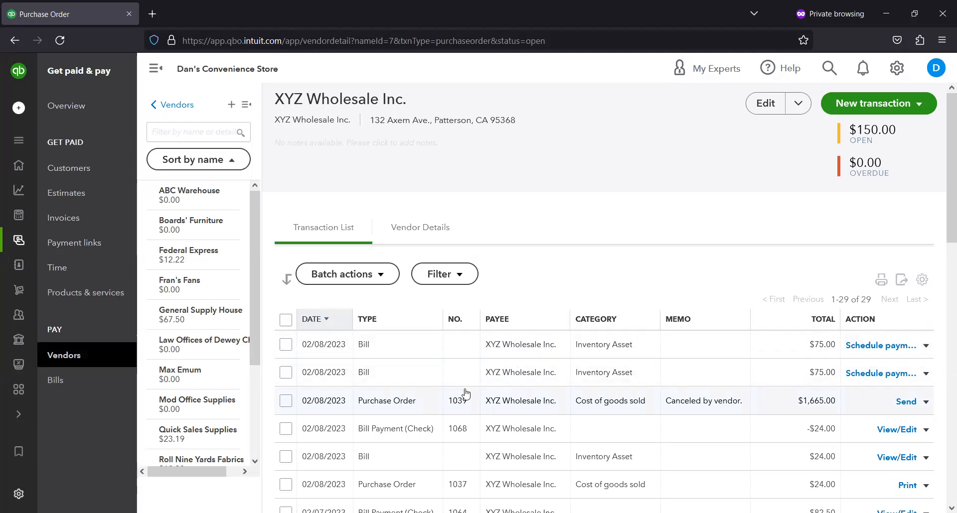
- Mark the Fidget Spinner line of XYZ Wholesale Inc.'s $1,665.00 purchase order closed, save it despite its linked transactions, and return to the vendor list
click(452, 402)
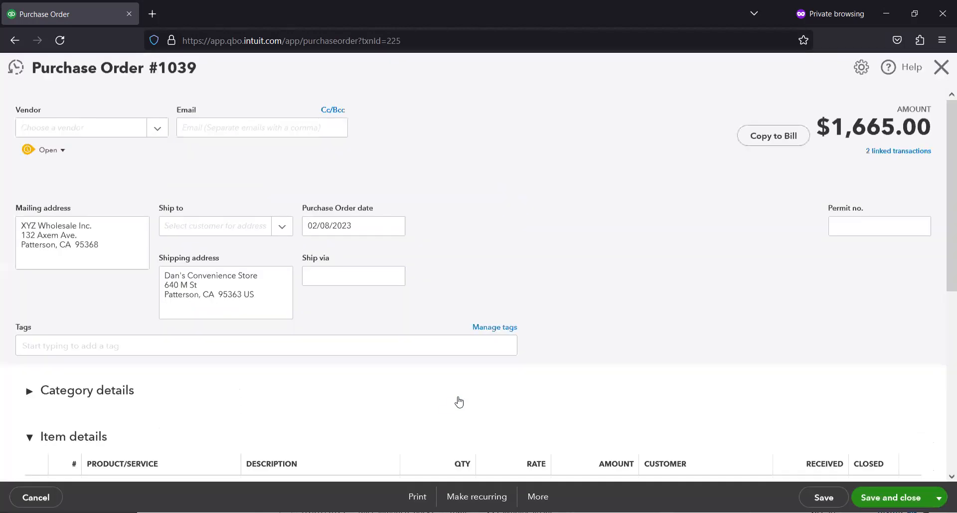
scroll(530, 385, down, 4)
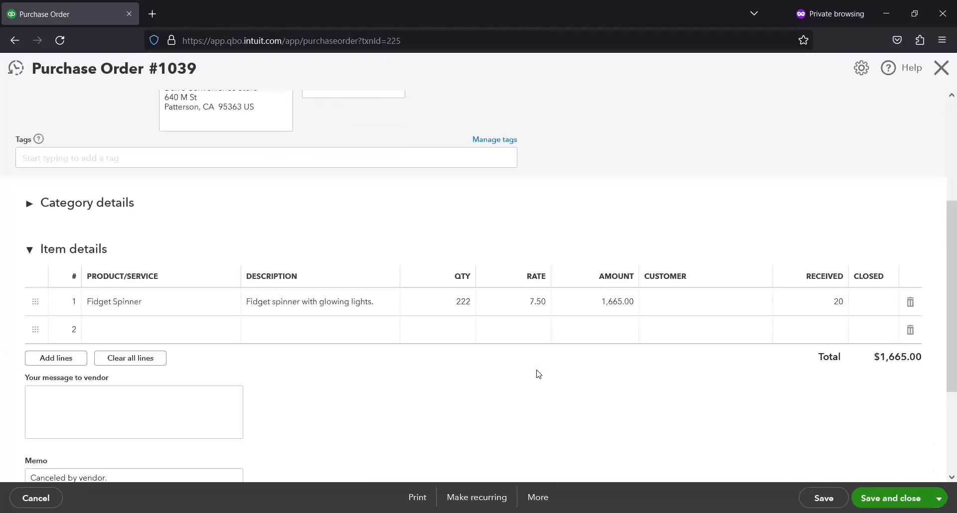
click(871, 306)
click(880, 304)
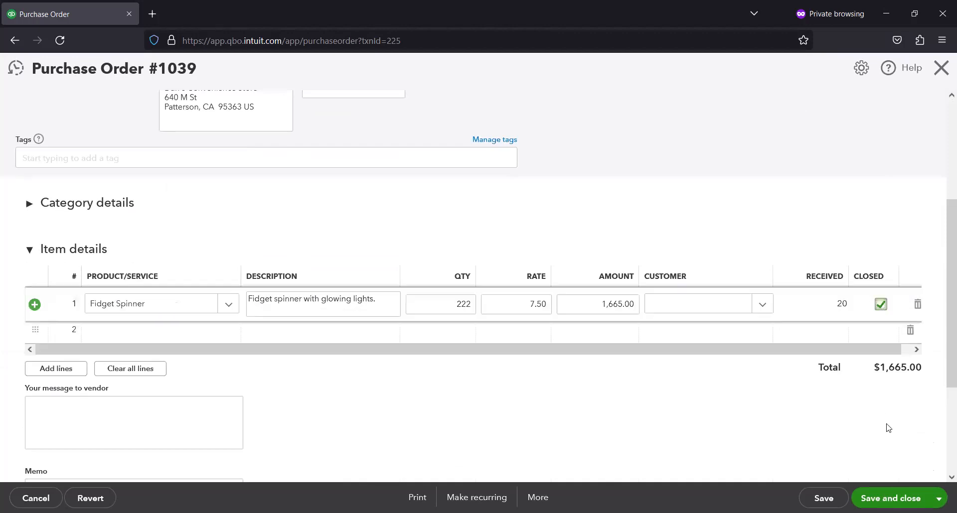
click(877, 495)
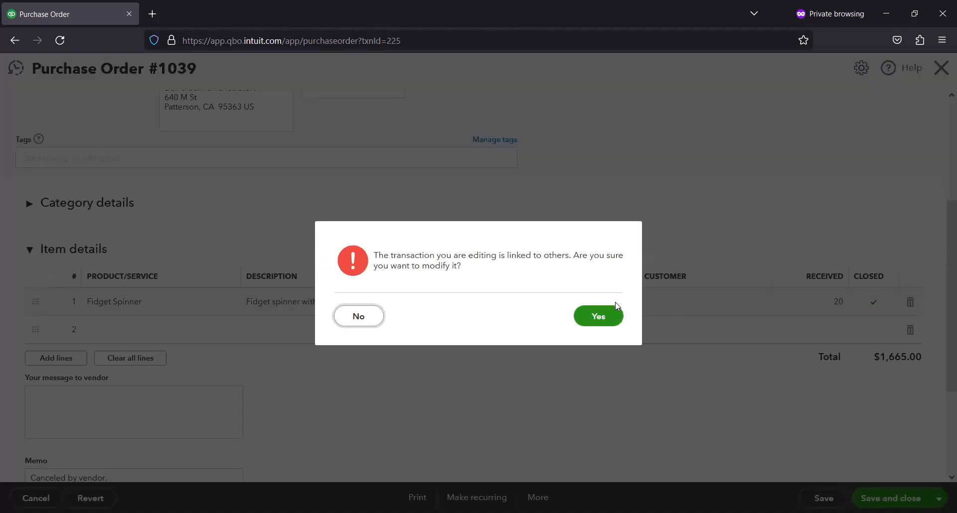
click(605, 316)
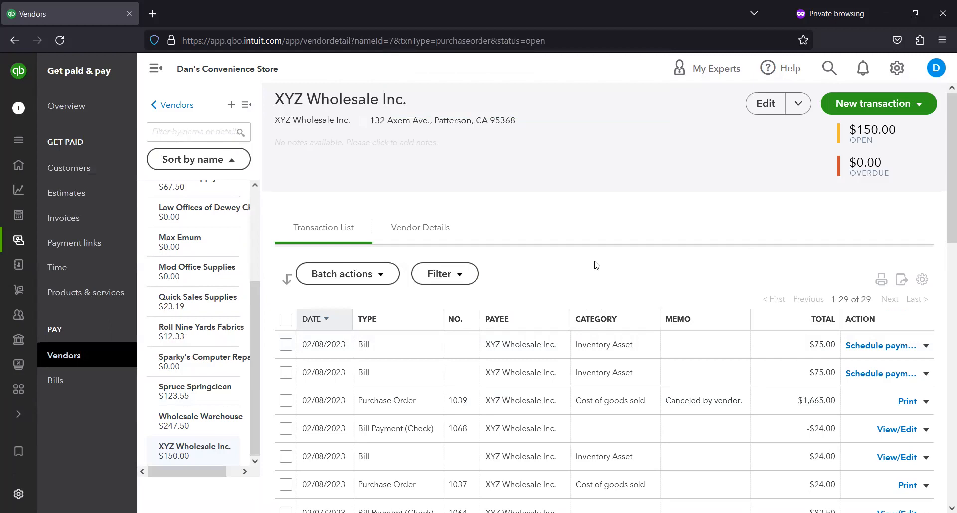
click(186, 111)
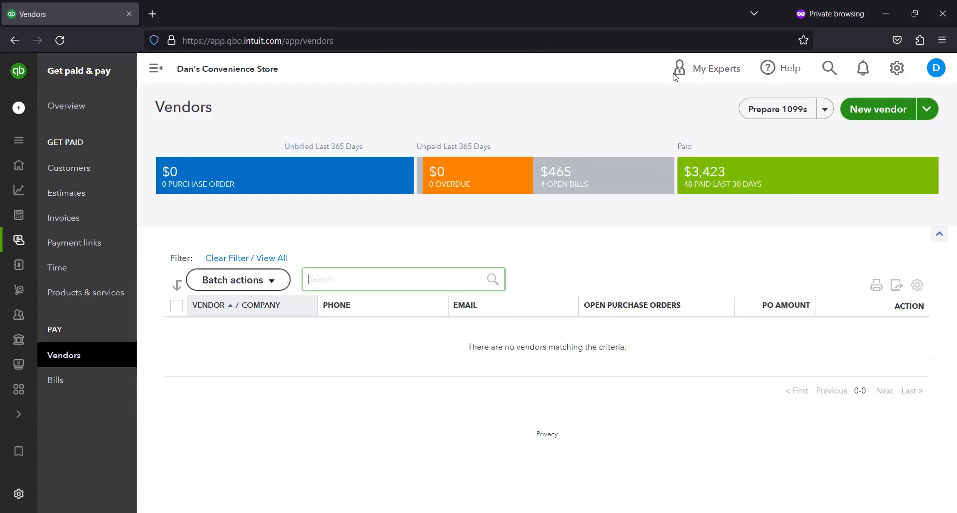
drag(521, 145, 691, 220)
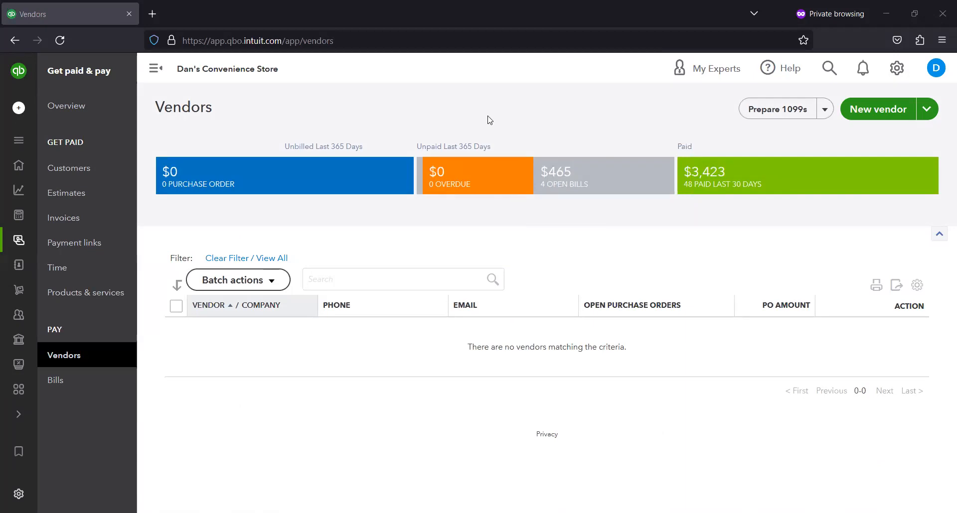
- Pay all open bills in full from Basic Checking, dated 02/08/2023, and save and close without scheduling the payments online
mouse_move(29, 81)
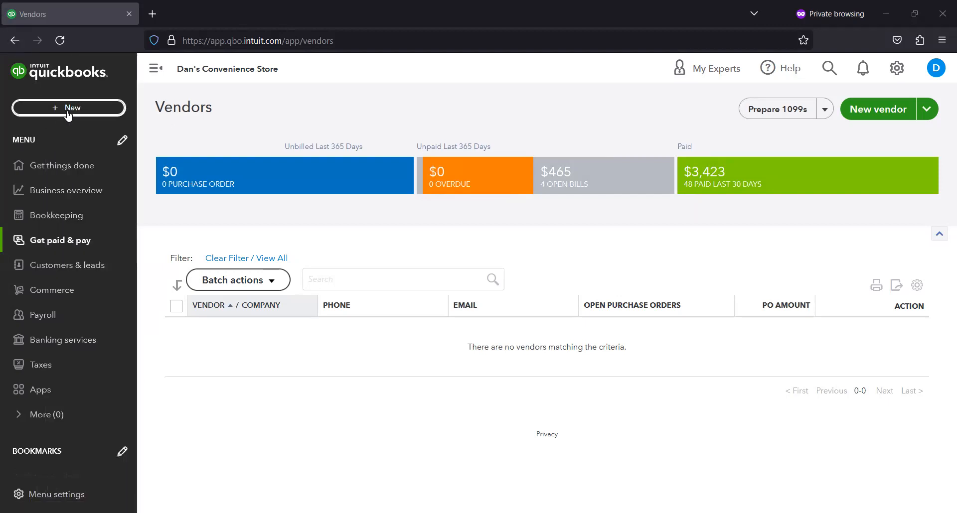
click(69, 115)
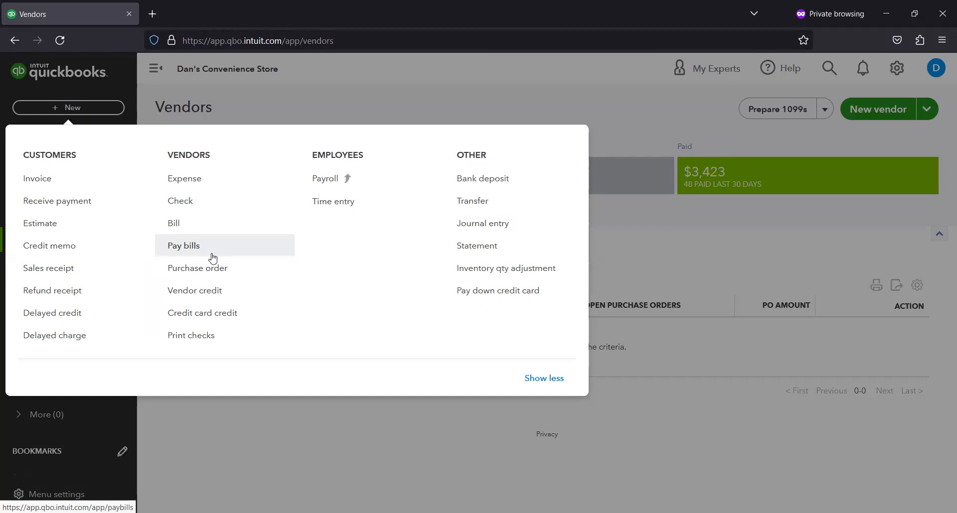
click(195, 249)
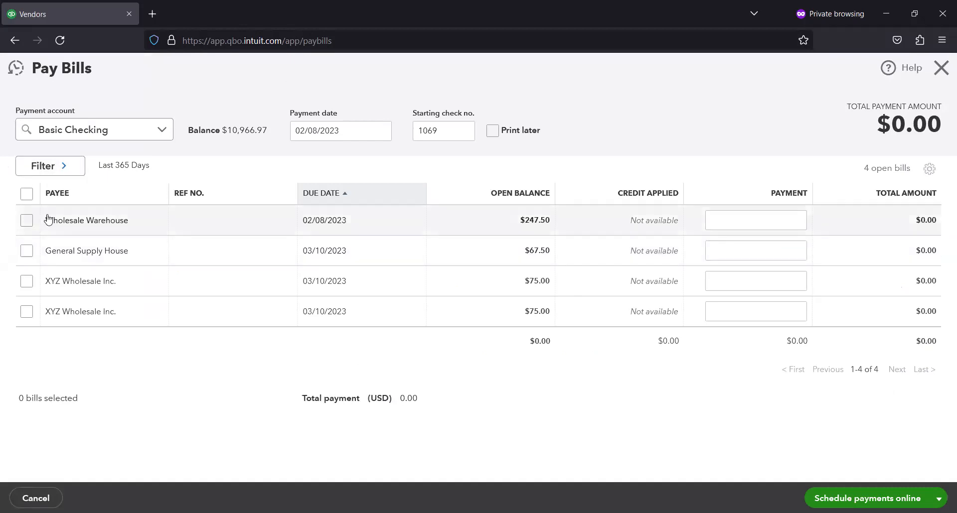
click(27, 195)
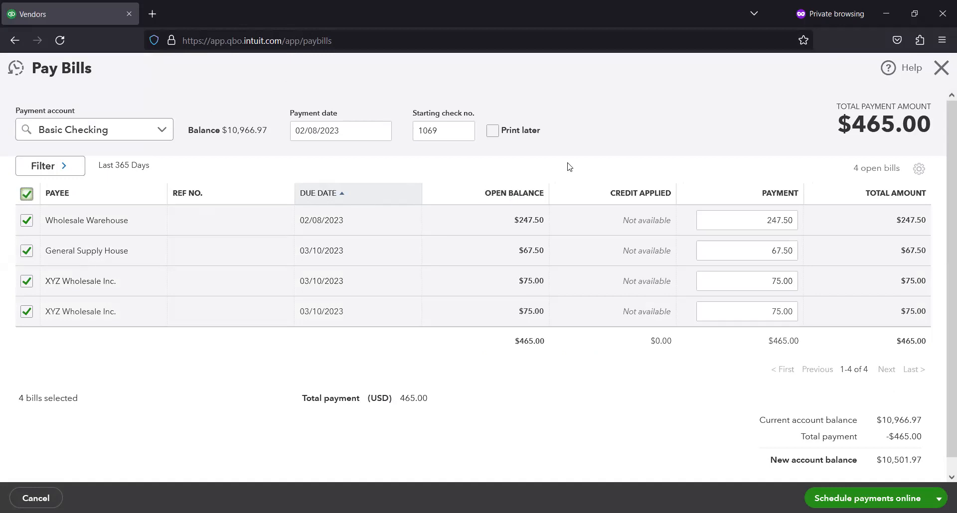
scroll(586, 151, down, 1)
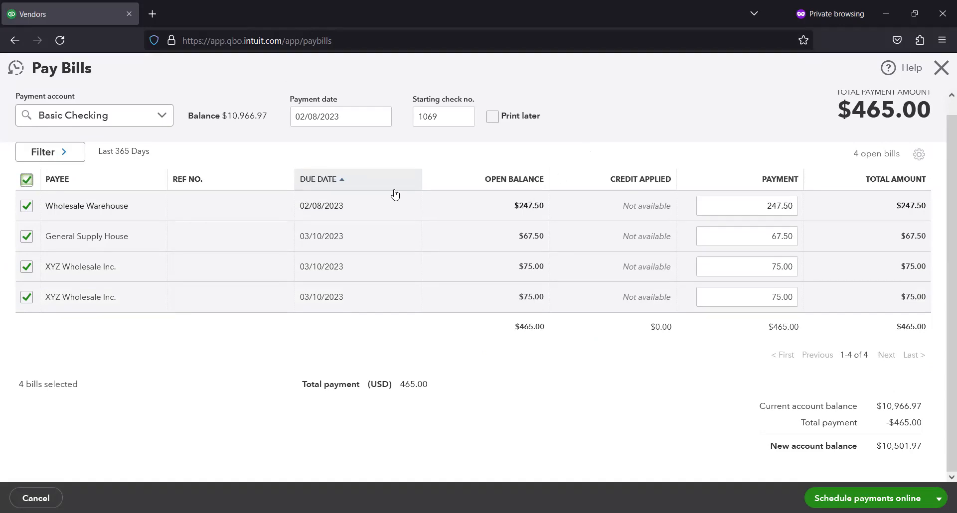
scroll(396, 191, up, 1)
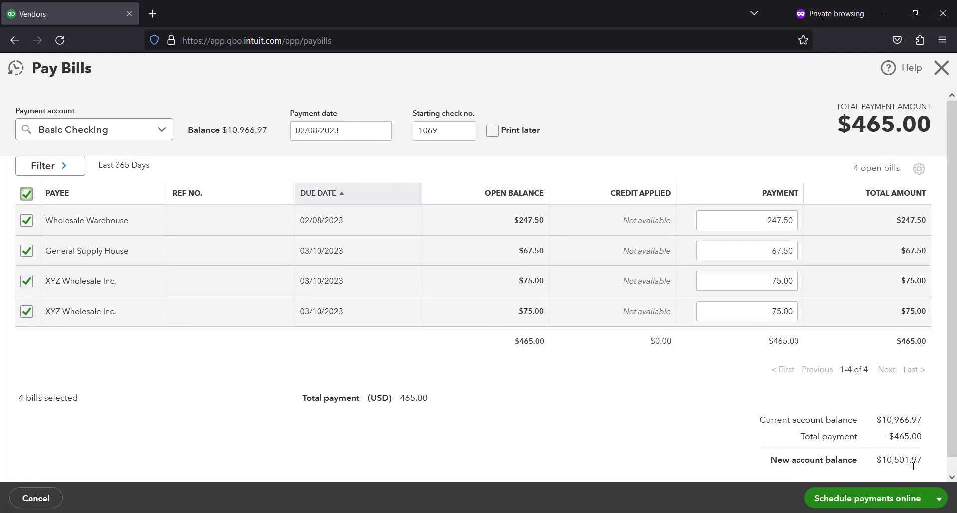
click(939, 498)
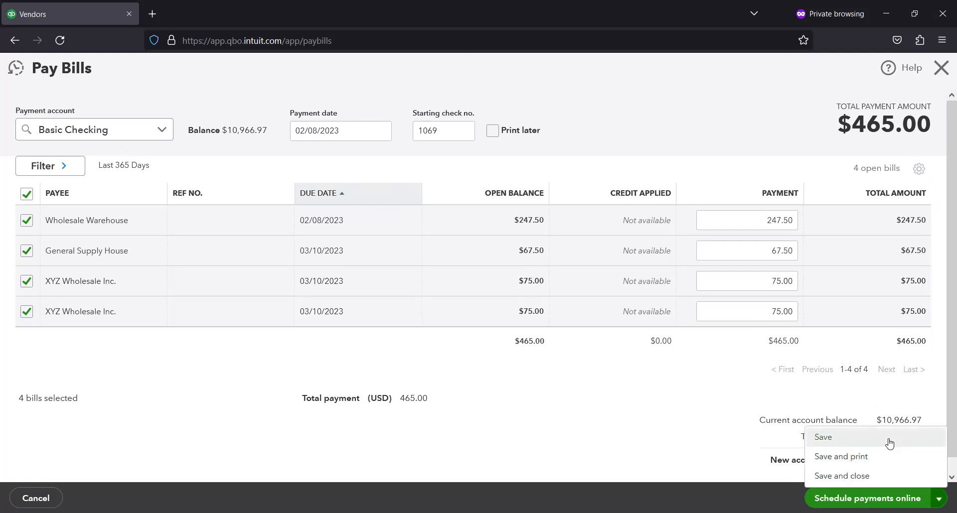
click(884, 476)
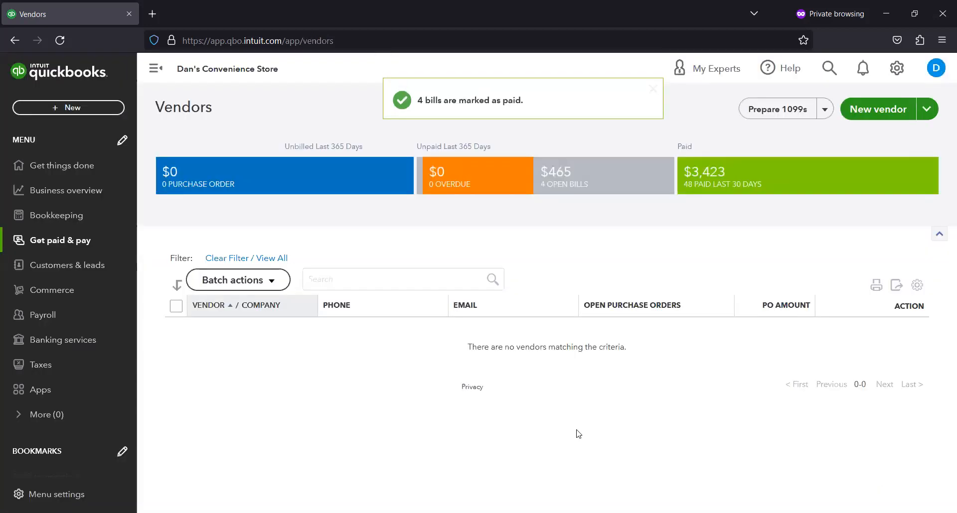
- Reload the Vendors page and check the refreshed open bills and paid totals
click(475, 284)
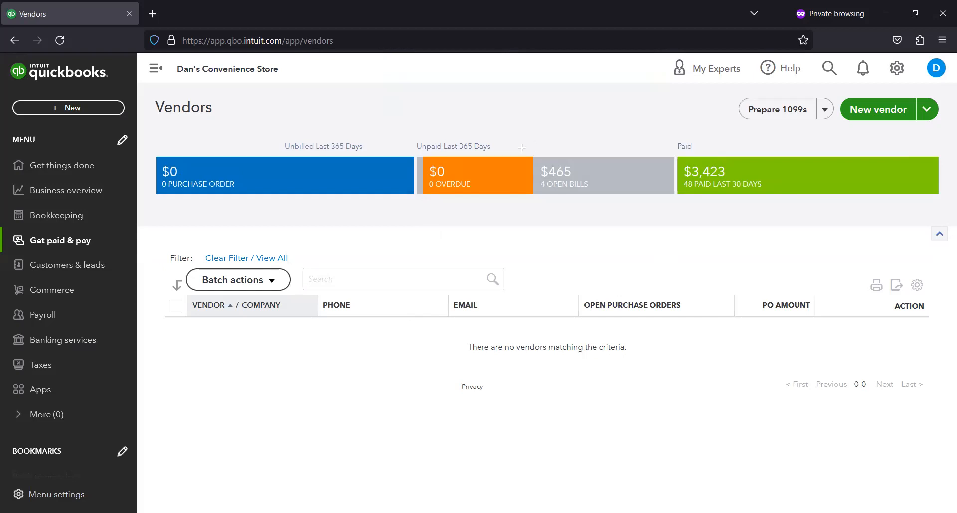
drag(523, 148, 687, 238)
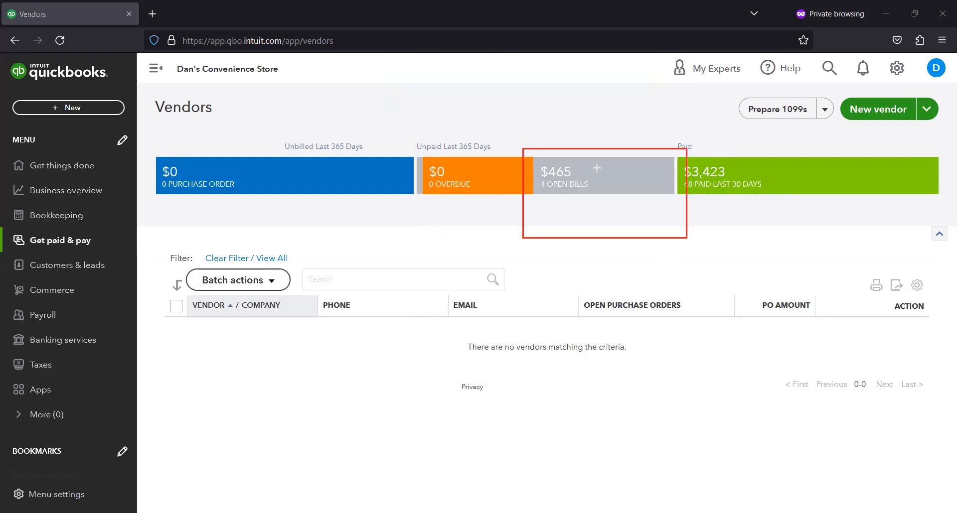
click(67, 41)
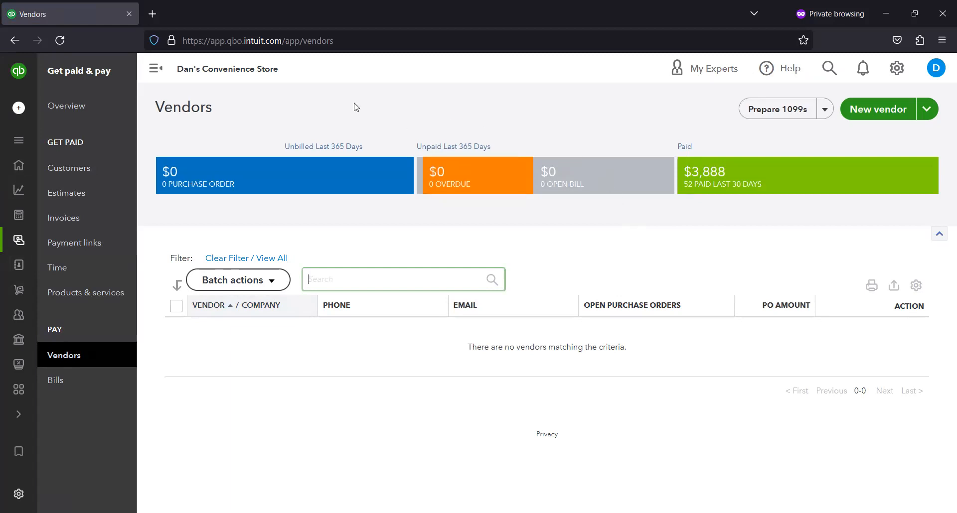
key(alt+Tab)
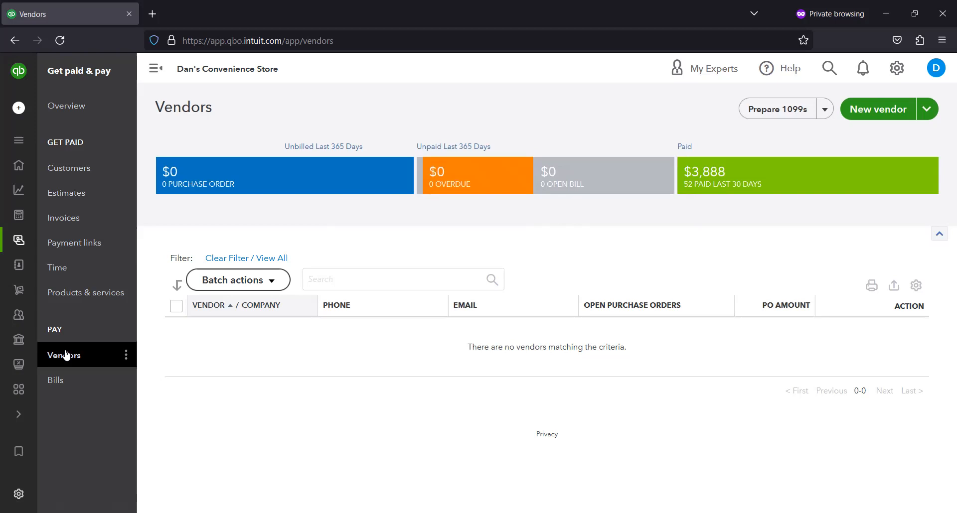
- Clear the vendor list filter to show all vendors and review their open balances
click(273, 258)
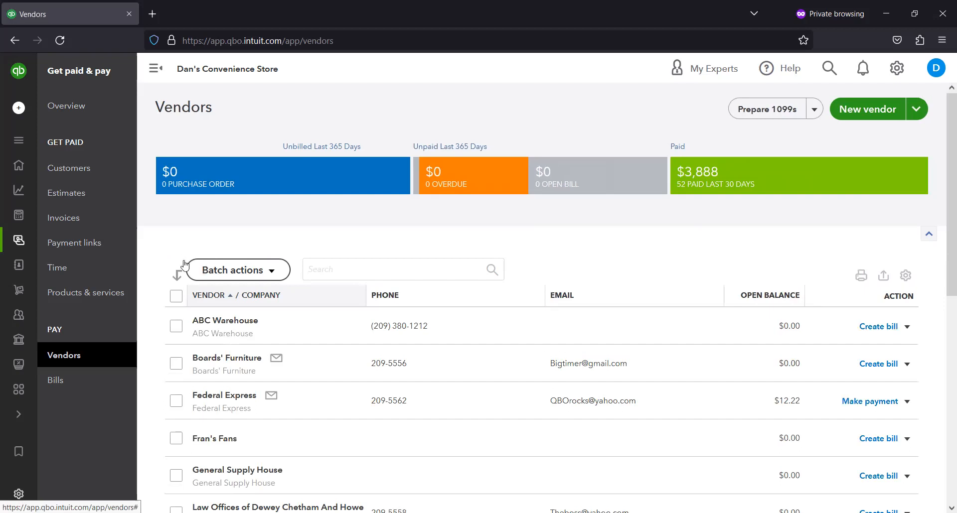
scroll(262, 275, down, 2)
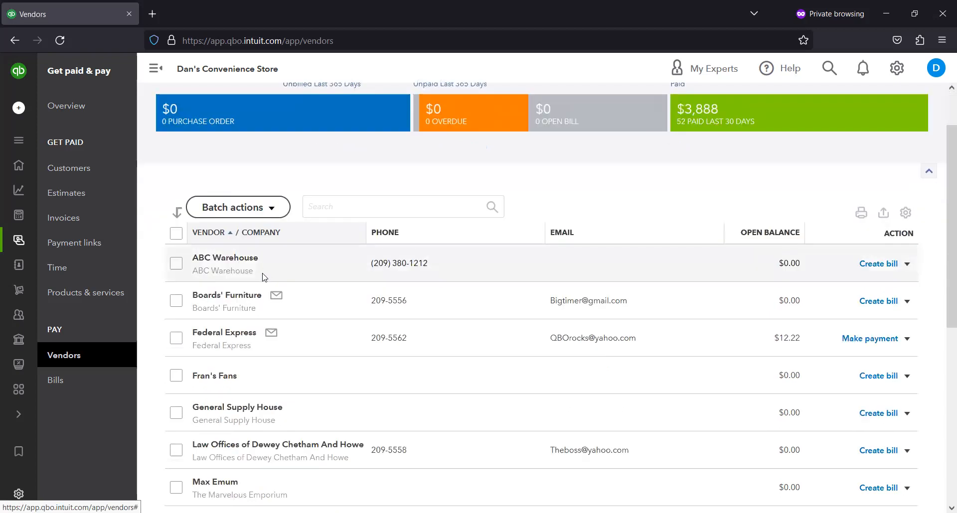
scroll(389, 336, down, 4)
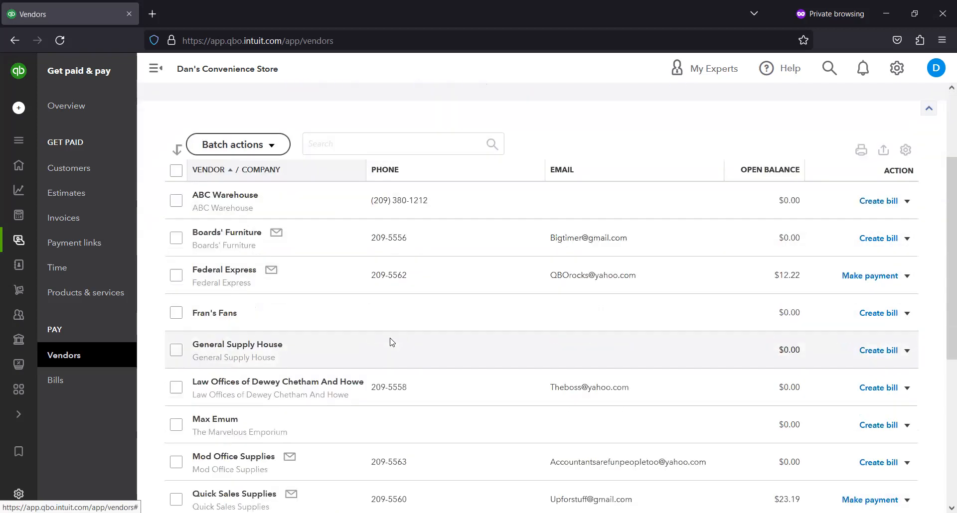
scroll(390, 339, down, 6)
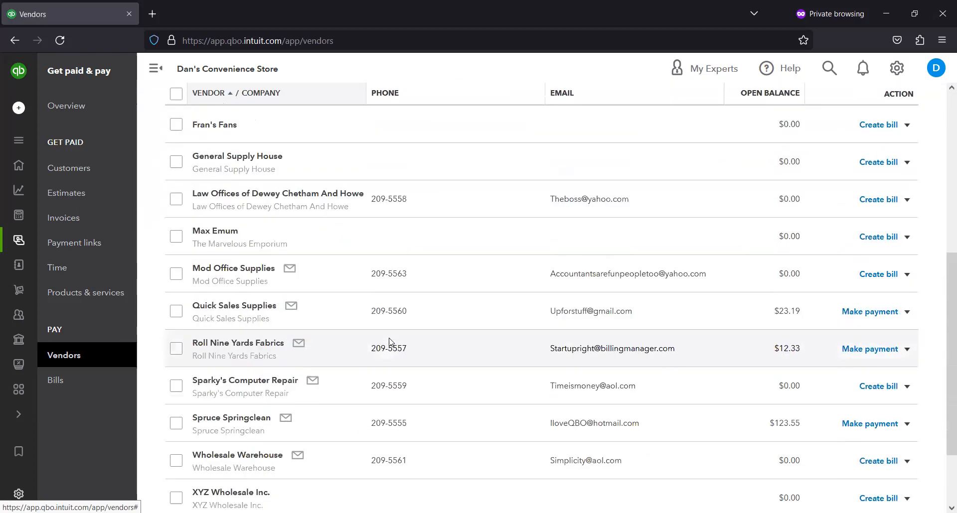
scroll(362, 356, up, 6)
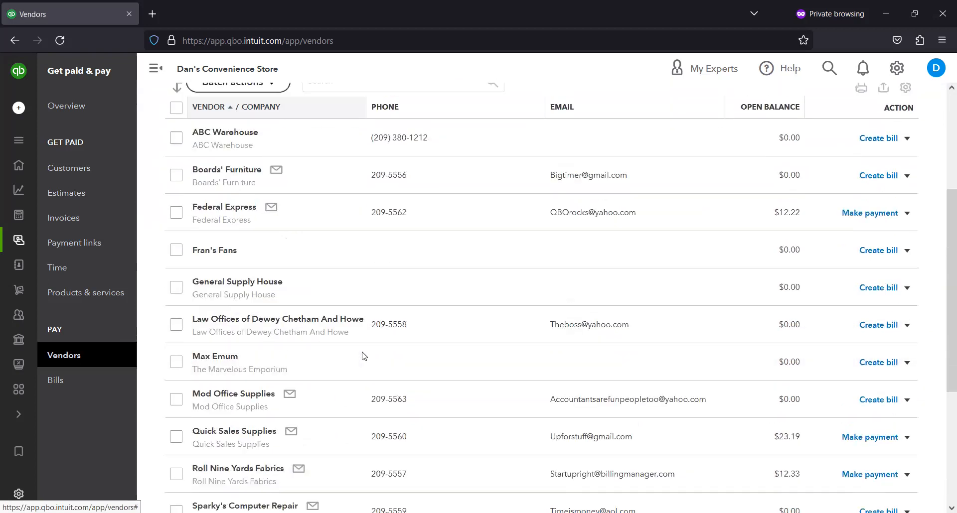
scroll(364, 356, up, 2)
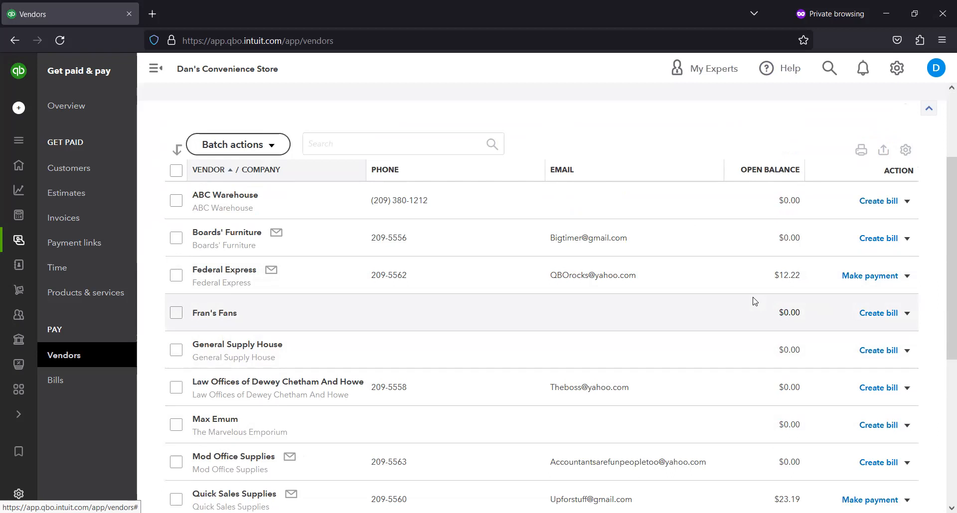
- Pay Federal Express's open $12.22 bill in full from Basic Checking, dated 02/08/2023, and save and close the payment
click(882, 284)
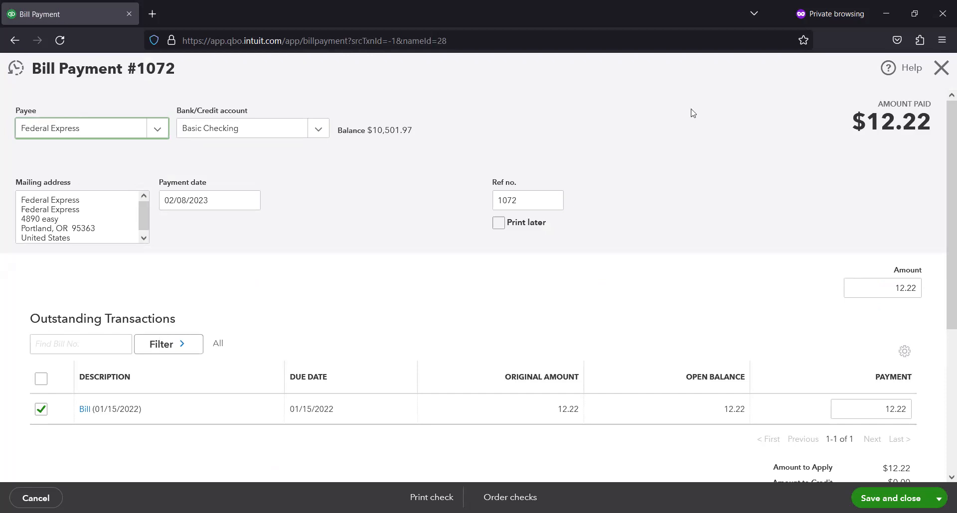
scroll(870, 461, down, 1)
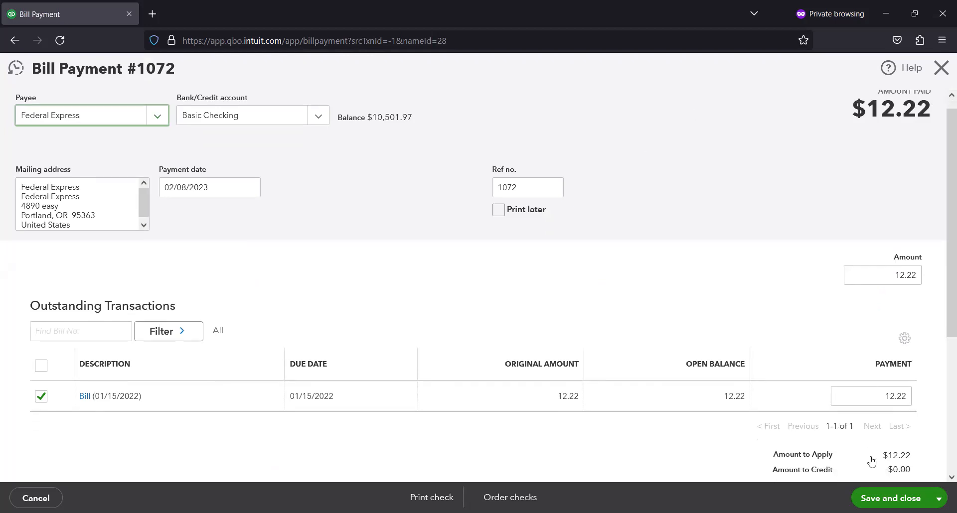
scroll(884, 485, down, 2)
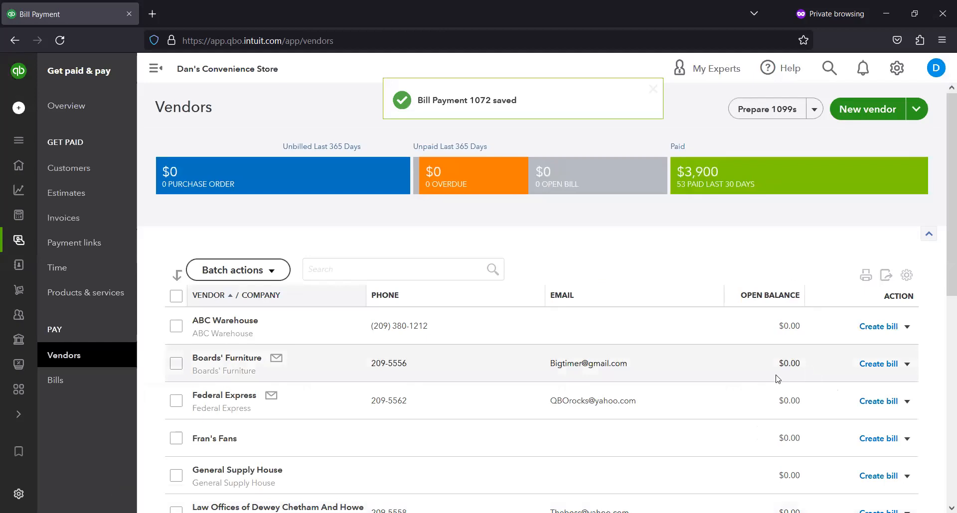
scroll(776, 379, down, 4)
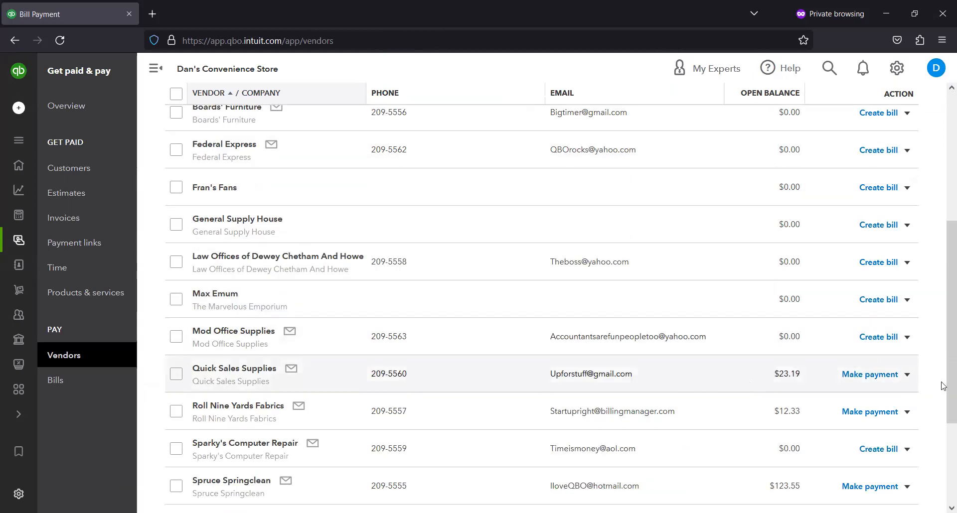
click(884, 376)
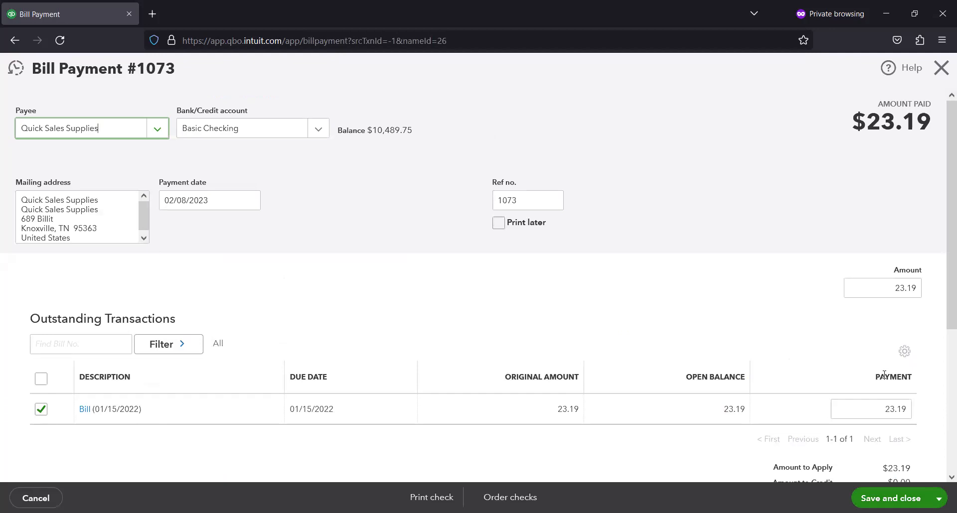
click(888, 291)
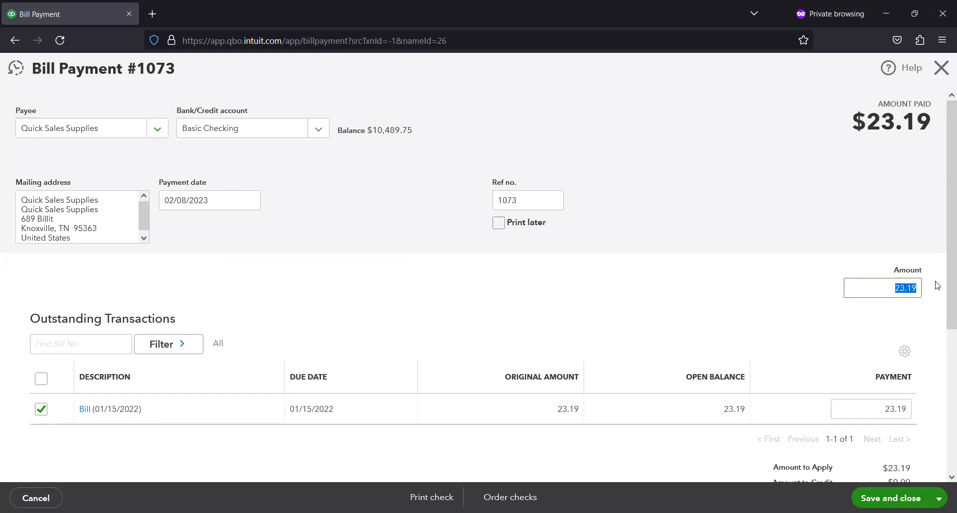
click(937, 285)
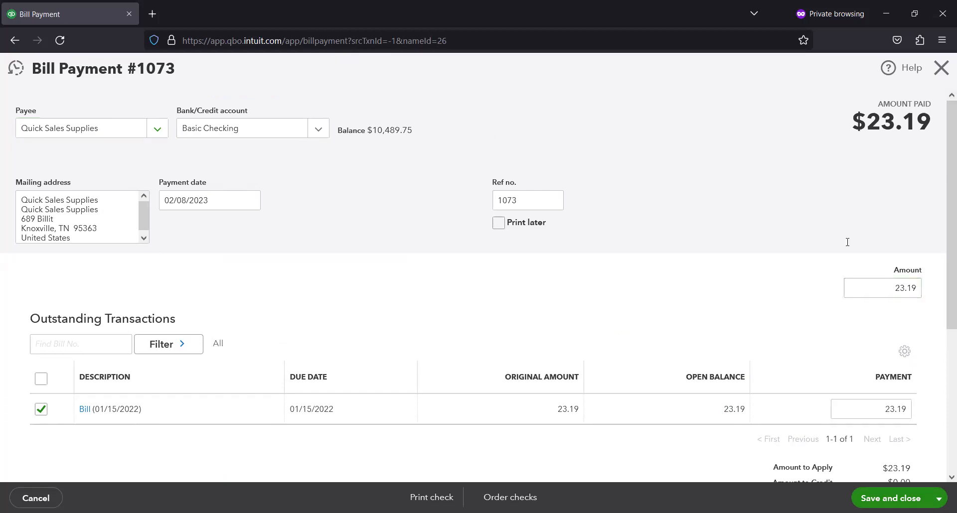
click(940, 62)
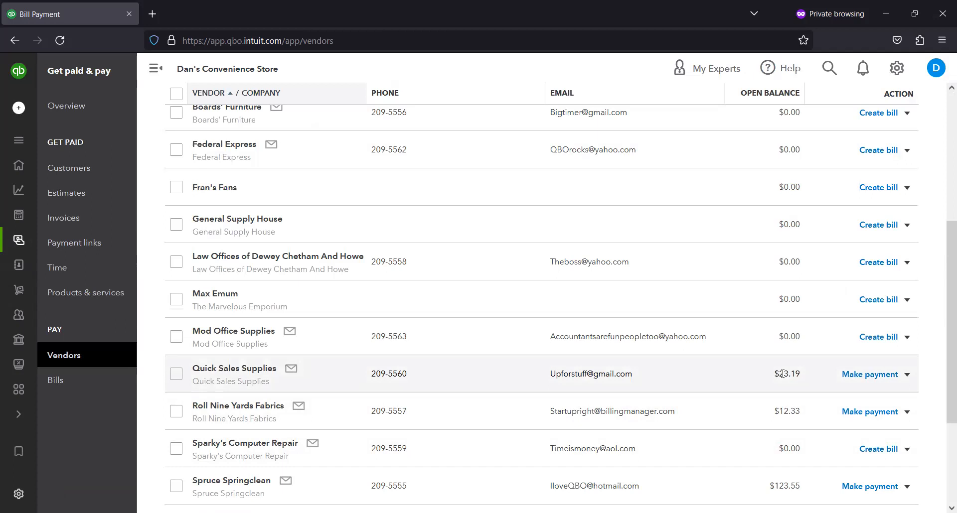
- Record a partial payment of $10.00 on Quick Sales Supplies' open bill from Basic Checking, and save and close it
click(878, 379)
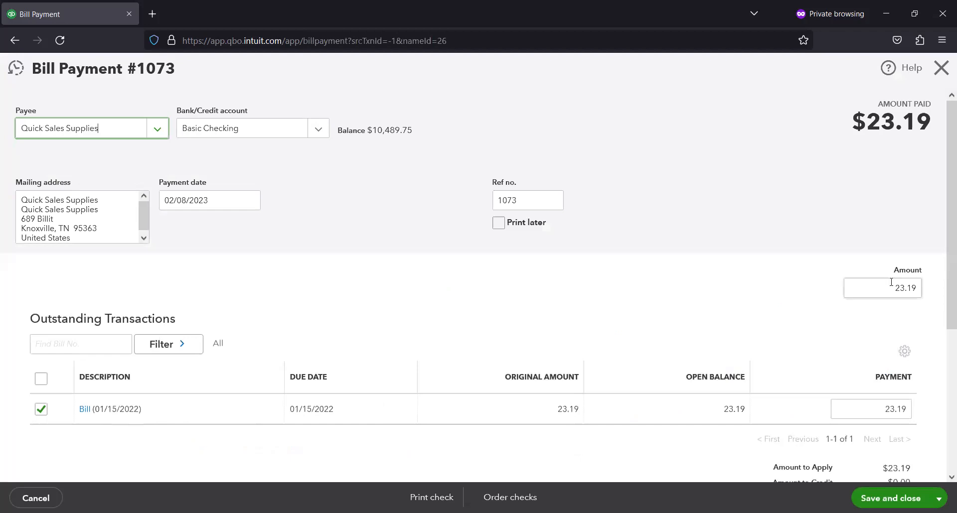
drag(891, 282, 921, 268)
text(10)
click(920, 266)
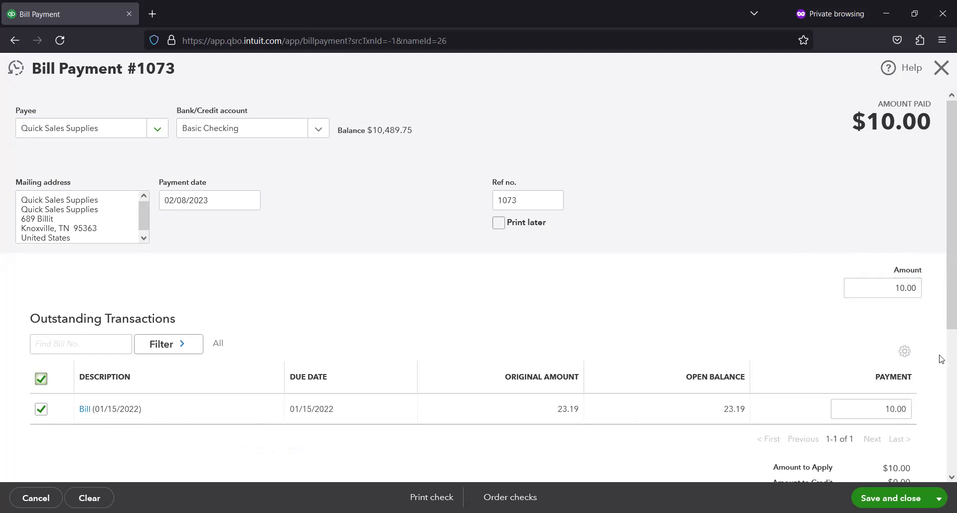
click(922, 498)
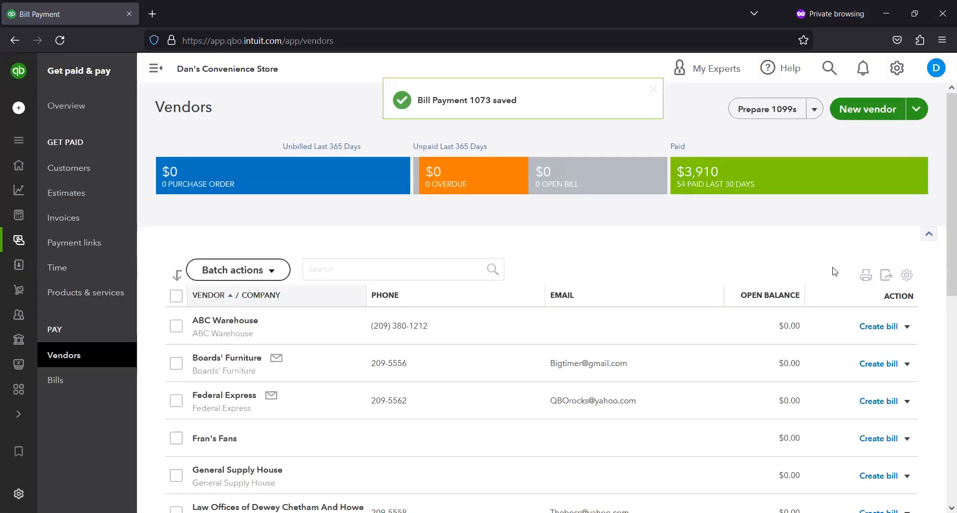
- Pay the remaining $13.19 on Quick Sales Supplies' bill from Basic Checking, and save and close the payment
scroll(803, 294, down, 1)
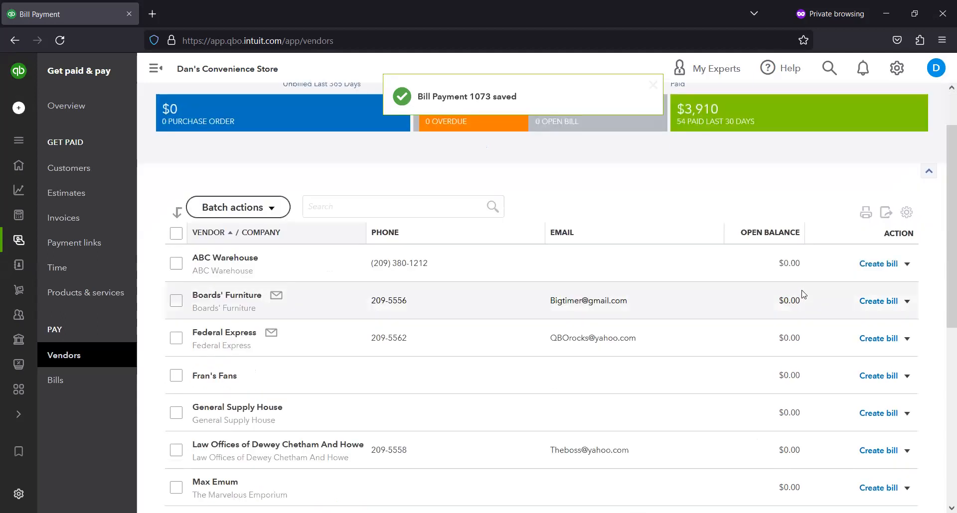
scroll(803, 294, down, 2)
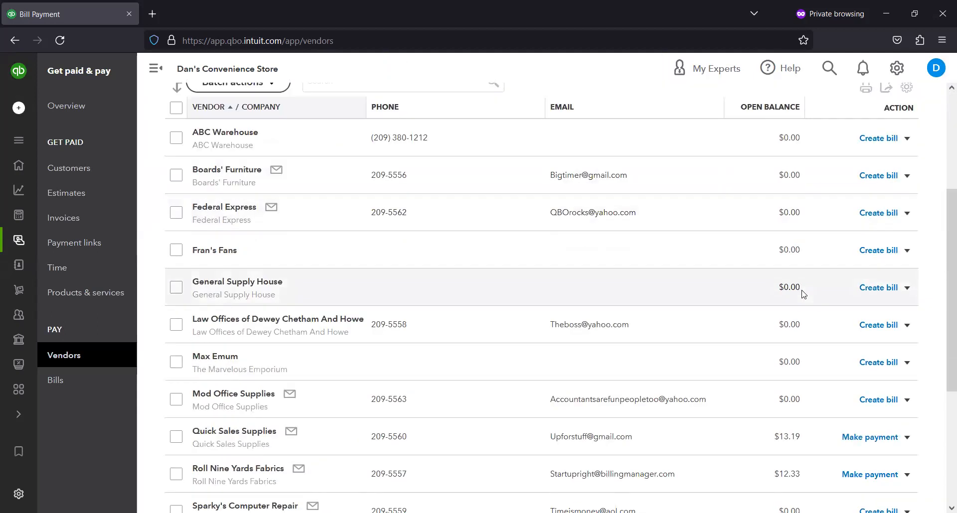
scroll(803, 294, down, 1)
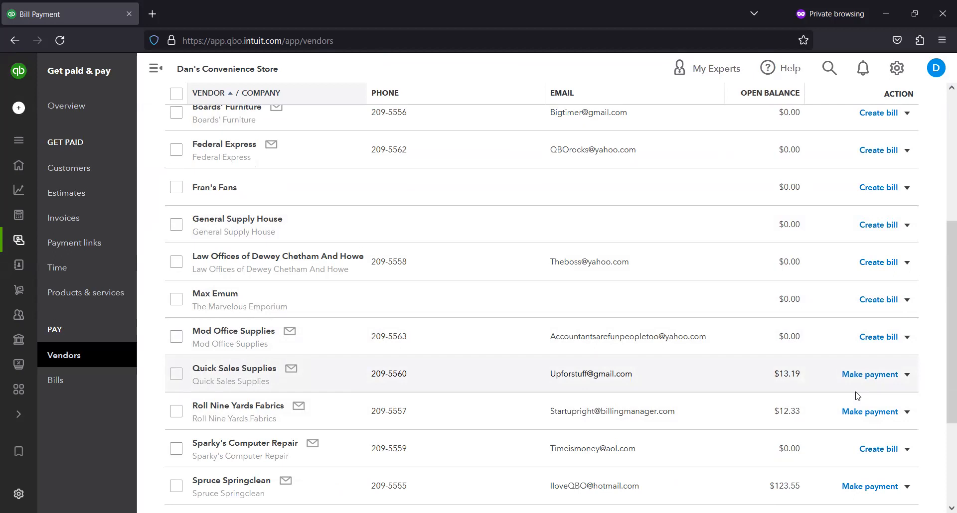
click(876, 375)
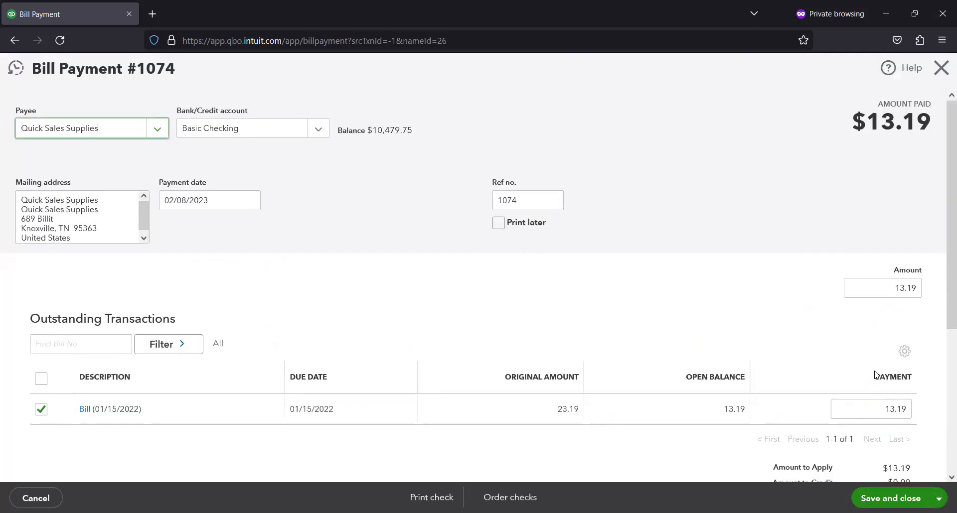
click(878, 284)
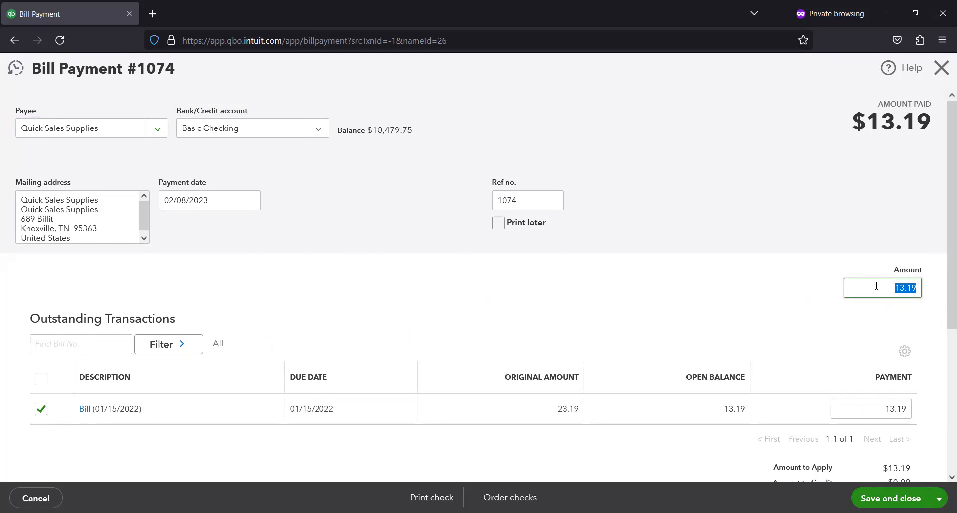
click(887, 289)
click(891, 498)
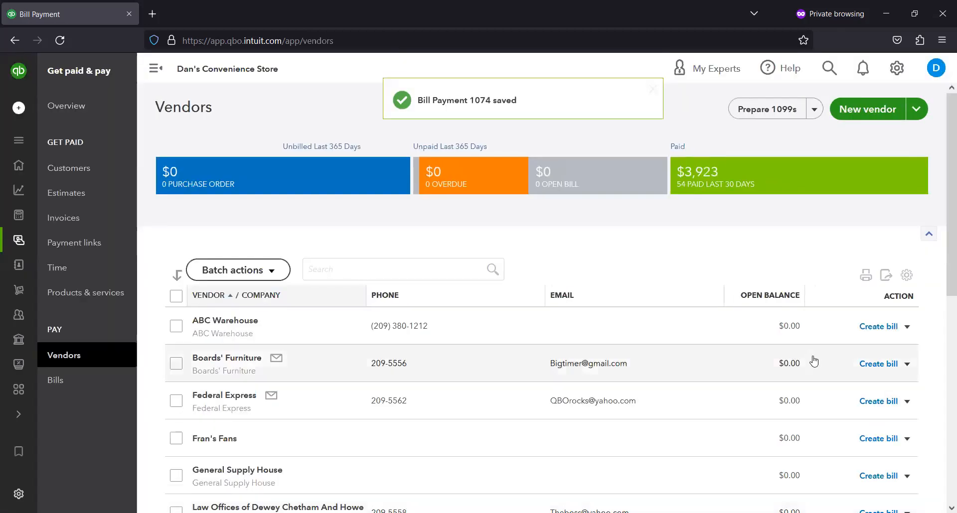
- Record a partial payment of $6.00 on Roll Nine Yards Fabrics' open bill from Basic Checking, and save and close it
scroll(802, 373, down, 6)
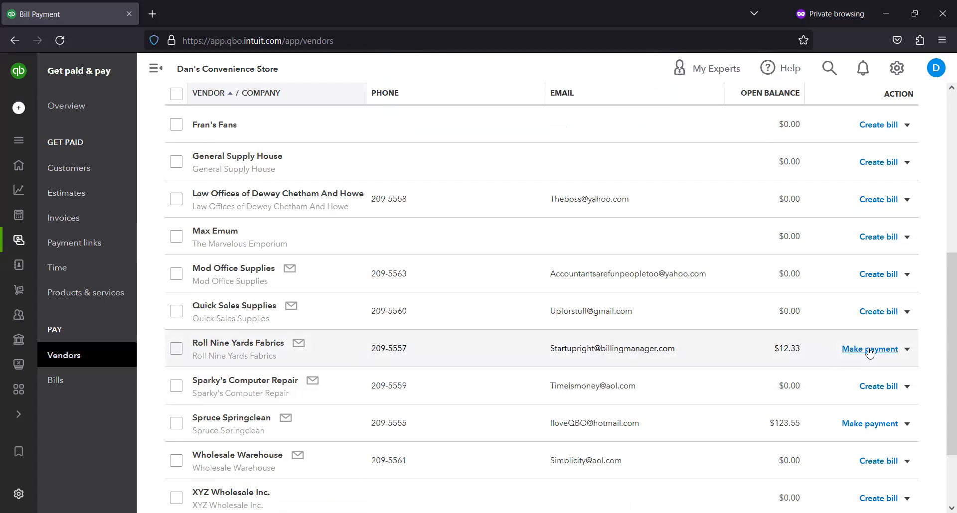
scroll(809, 335, down, 2)
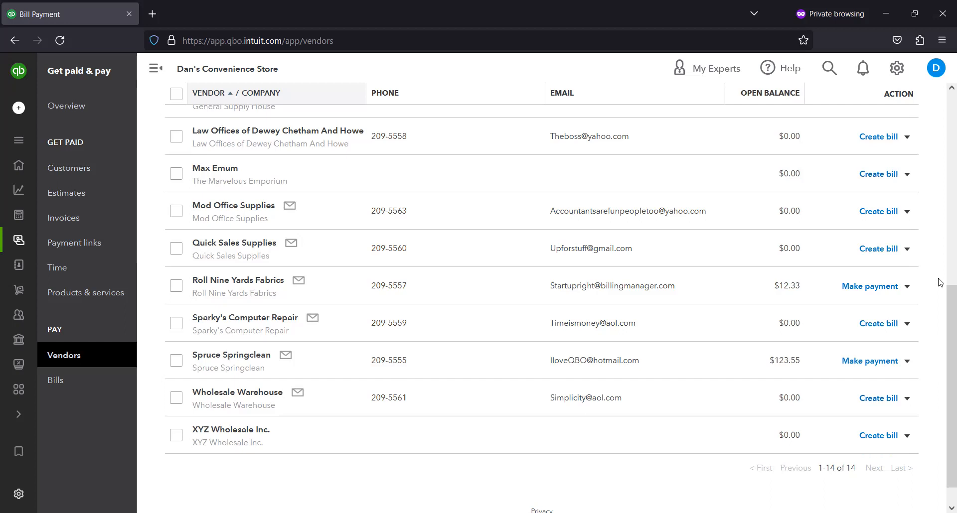
click(878, 293)
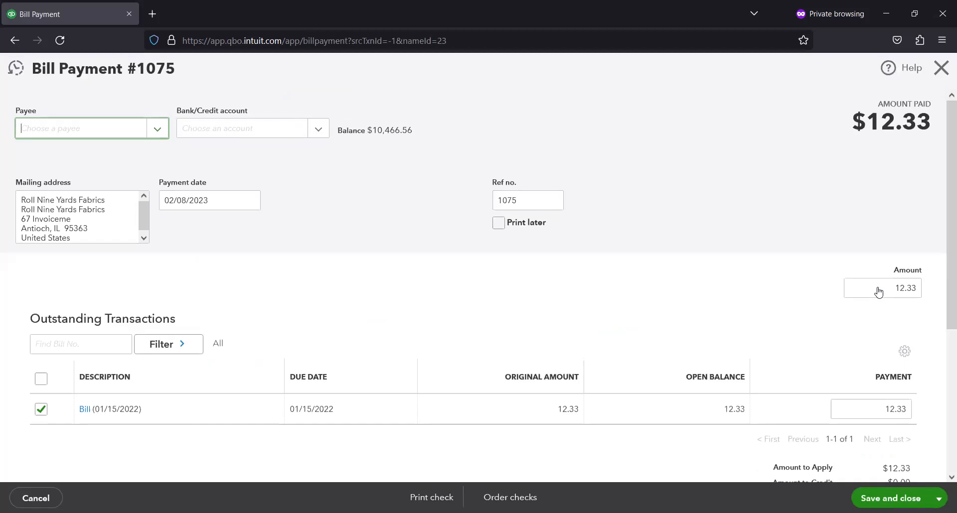
text(6)
click(838, 337)
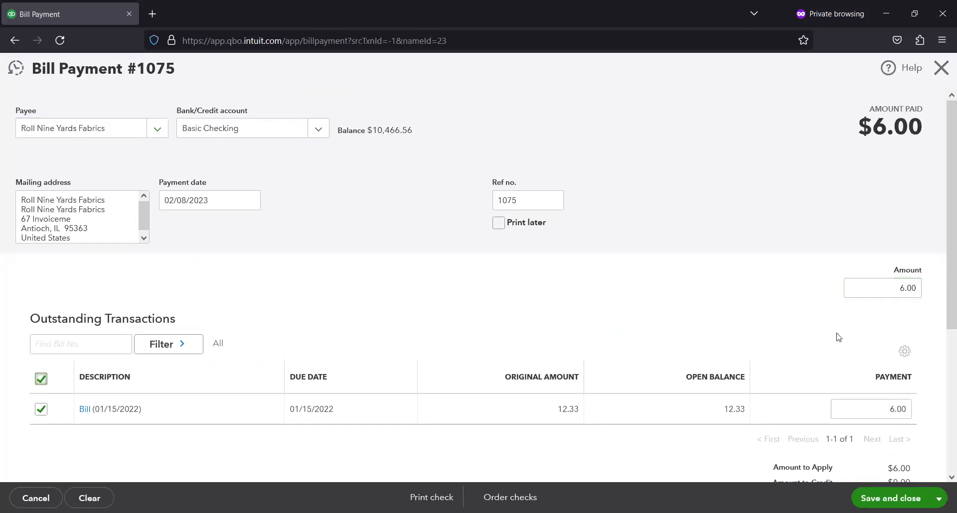
scroll(838, 337, down, 2)
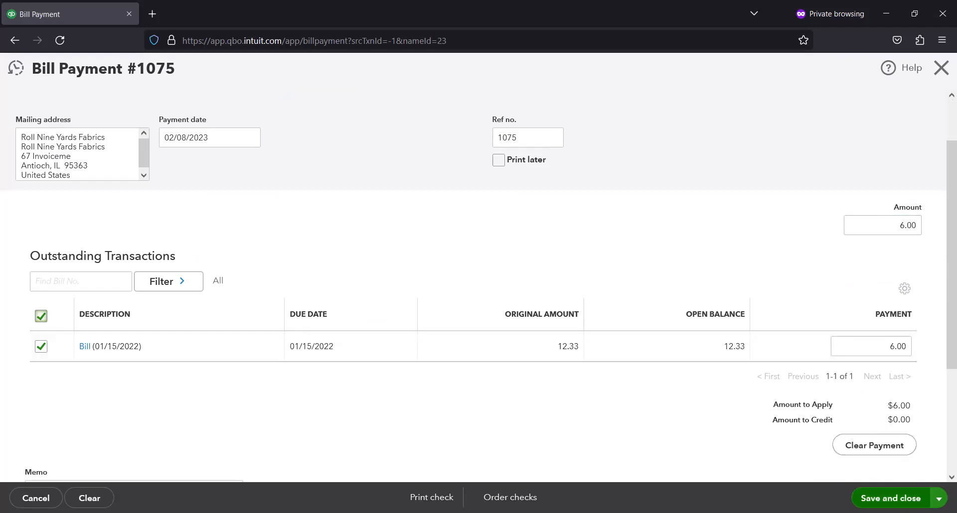
click(890, 498)
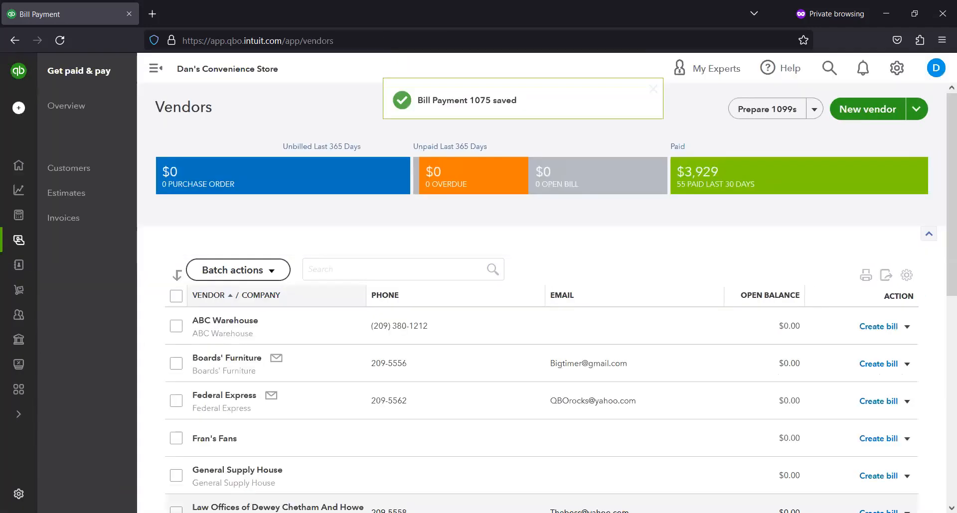
- Pay the remaining $6.33 on Roll Nine Yards Fabrics' bill from Basic Checking, and save and close the payment
scroll(882, 428, down, 4)
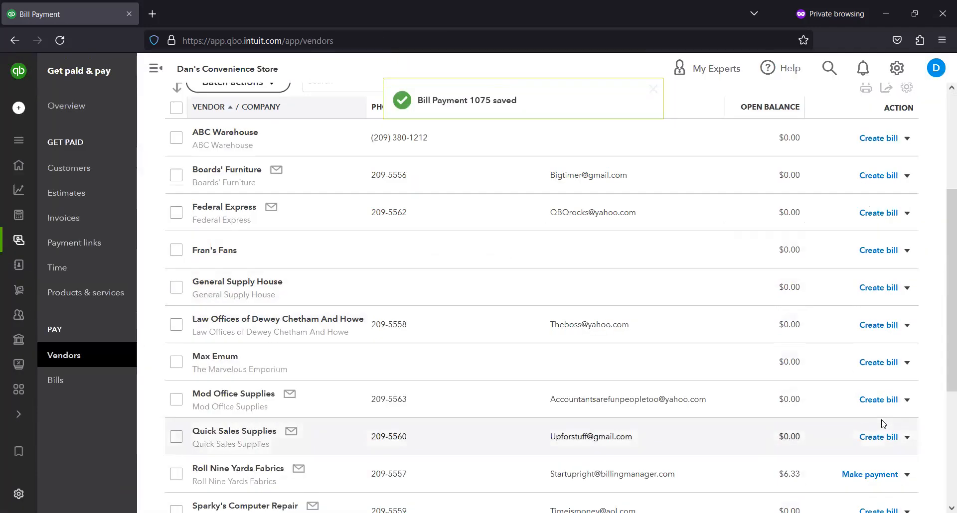
scroll(883, 424, down, 1)
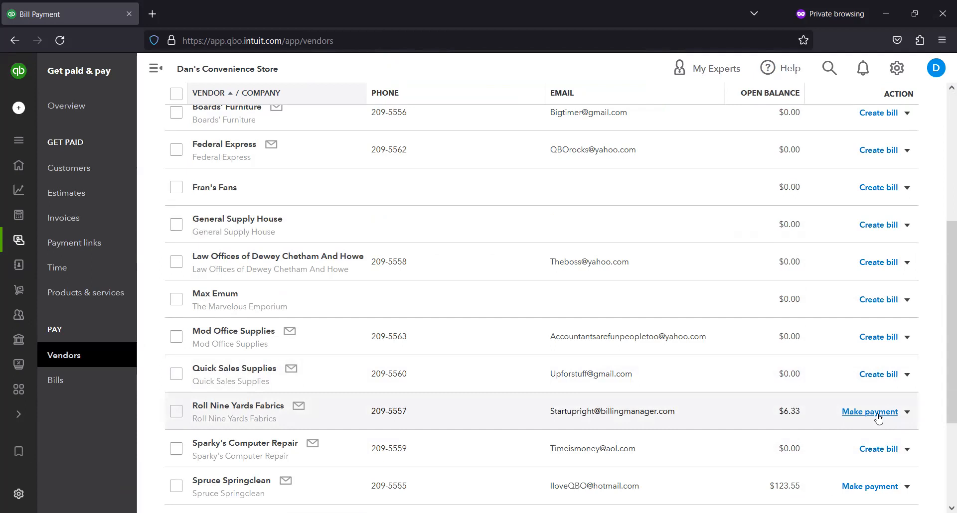
click(878, 418)
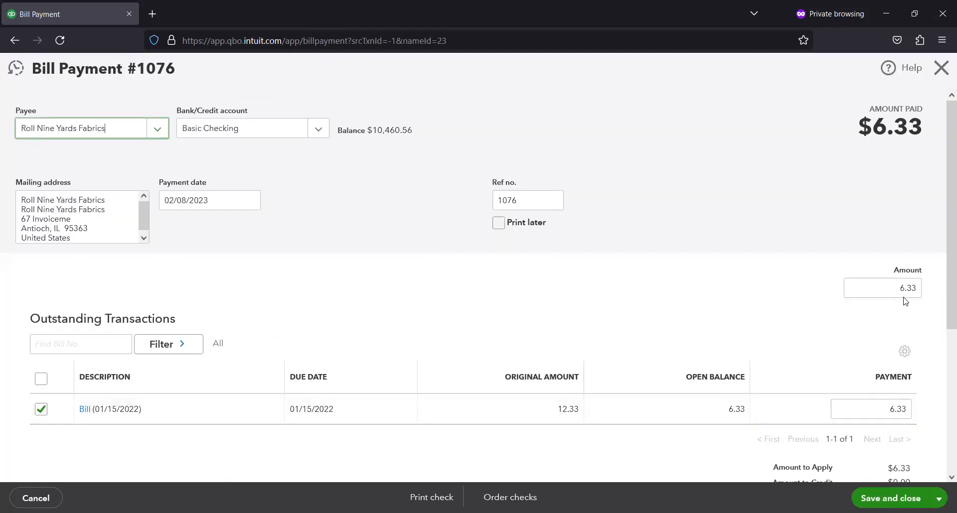
click(872, 498)
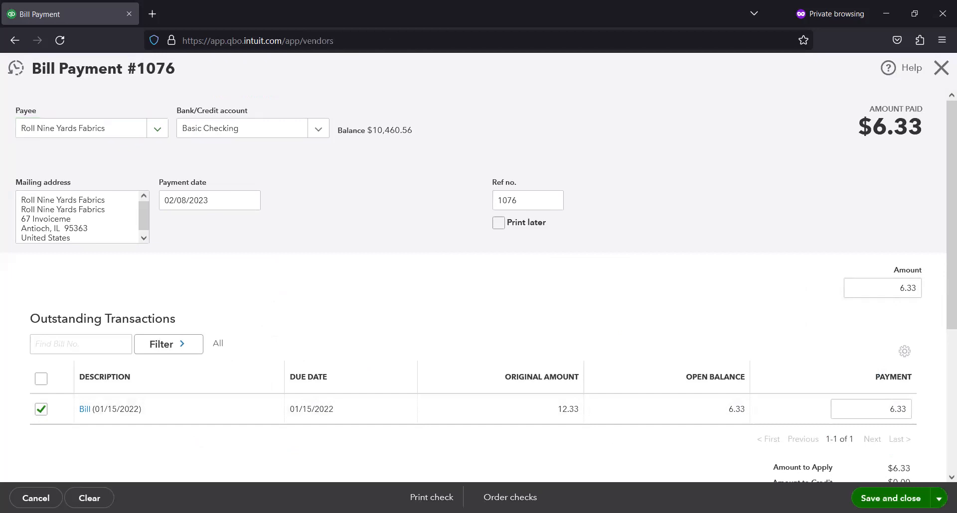
scroll(847, 446, down, 2)
scroll(883, 437, down, 1)
scroll(883, 437, up, 4)
scroll(882, 438, down, 6)
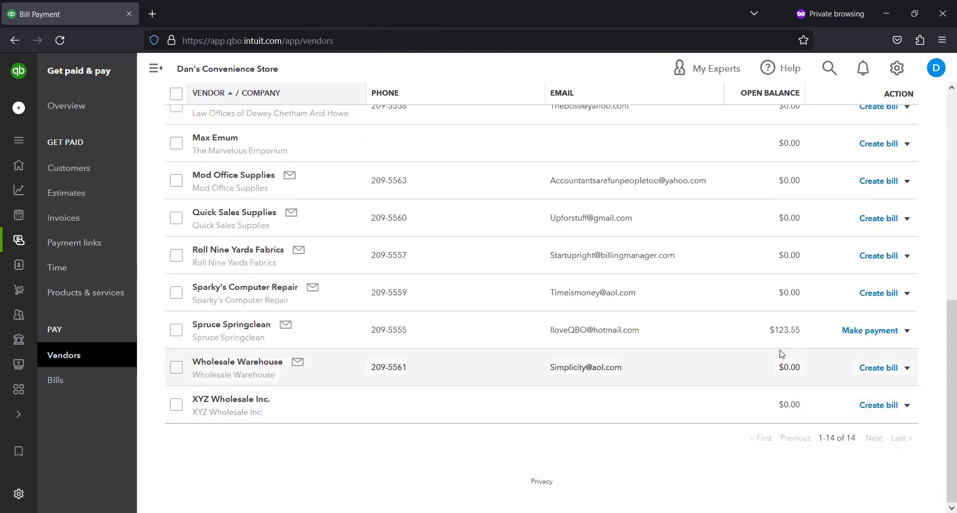
click(880, 331)
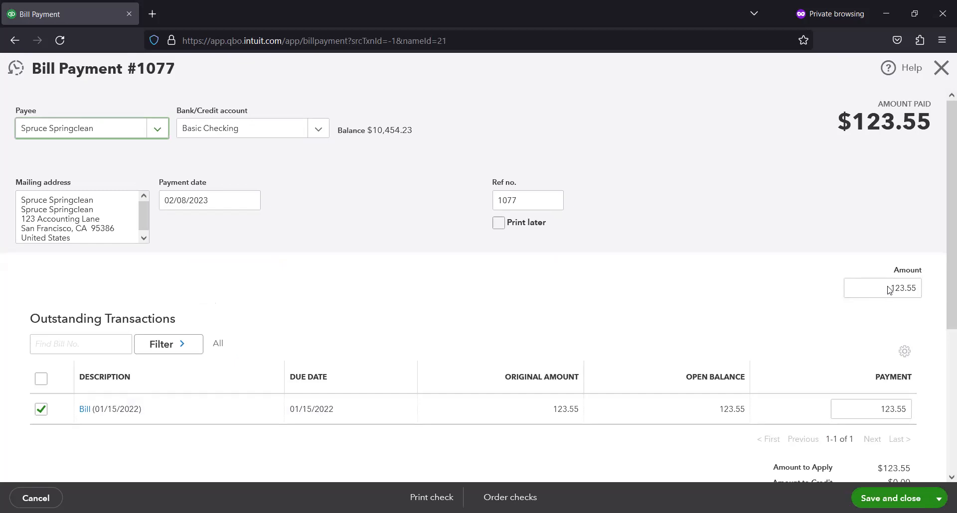
click(888, 286)
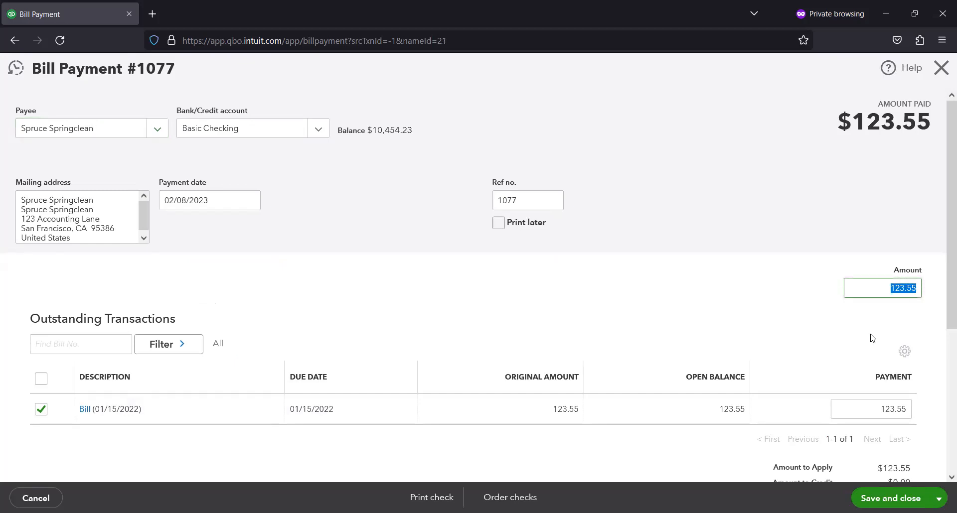
text(50)
click(870, 339)
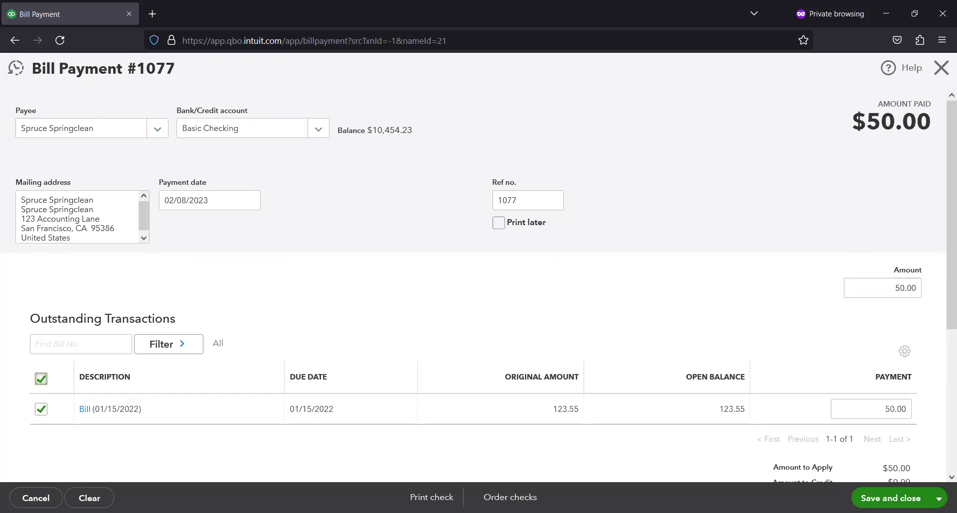
click(36, 498)
click(545, 300)
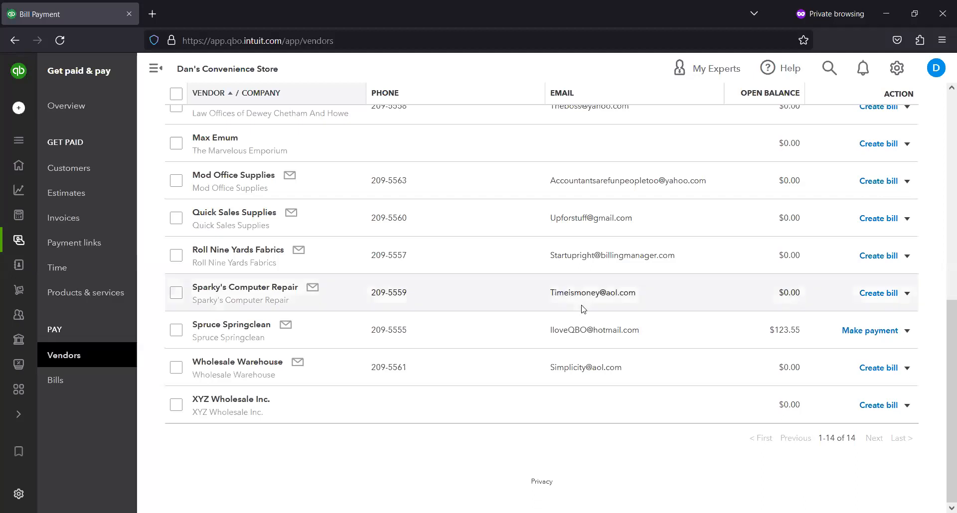
click(886, 336)
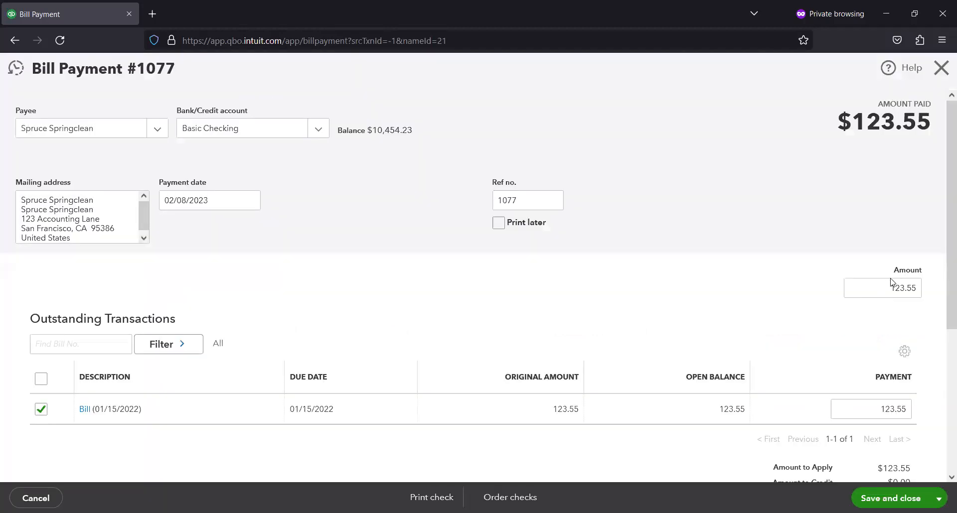
click(917, 288)
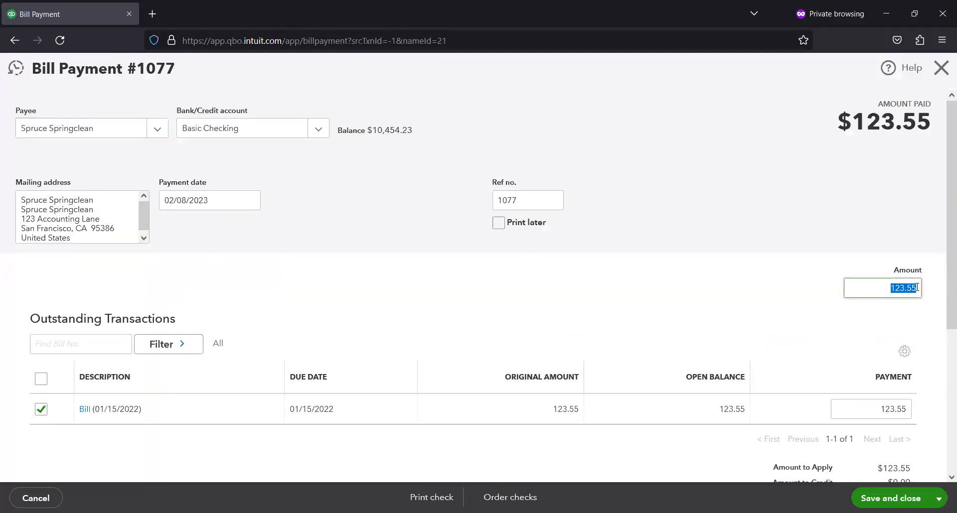
key(BackSpace)
key(BackSpace)
key(BackSpace)
key(BackSpace)
key(BackSpace)
key(BackSpace)
text(61.78)
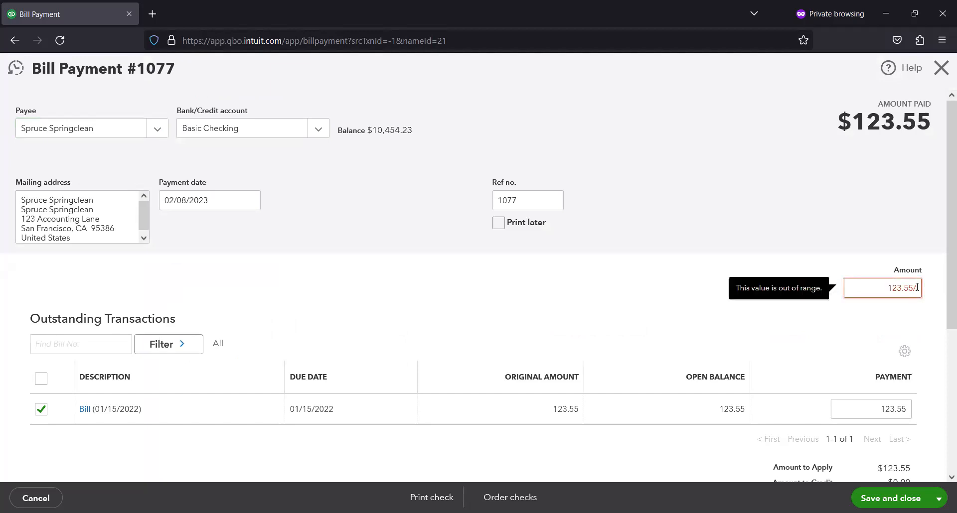
key(Tab)
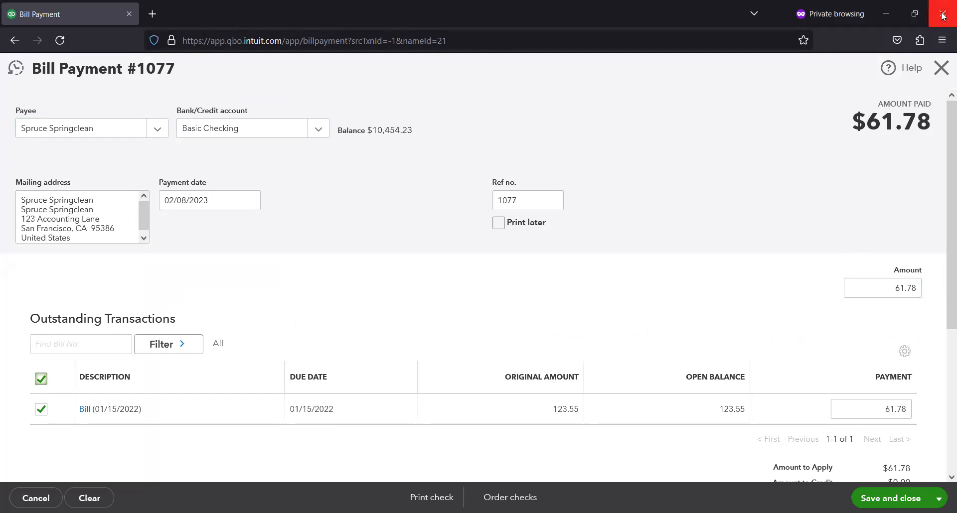
click(936, 62)
click(542, 299)
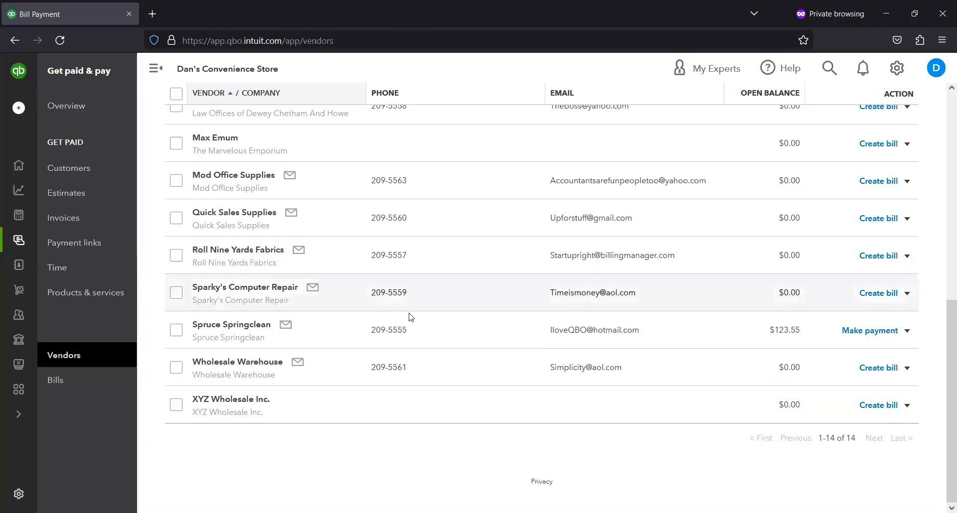
- Record a partial payment of half of Spruce Springclean's $123.55 bill (123.55/2) from Basic Checking, and save and close it
click(880, 331)
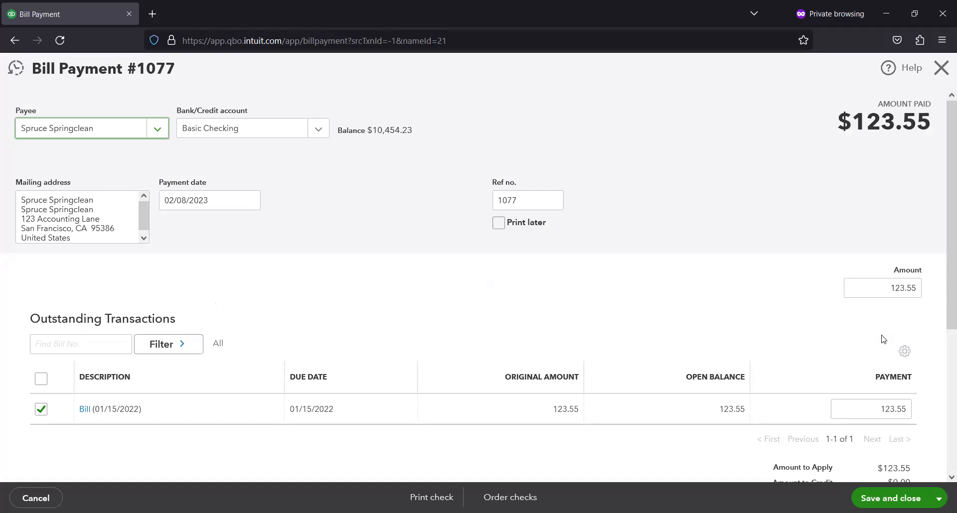
click(918, 286)
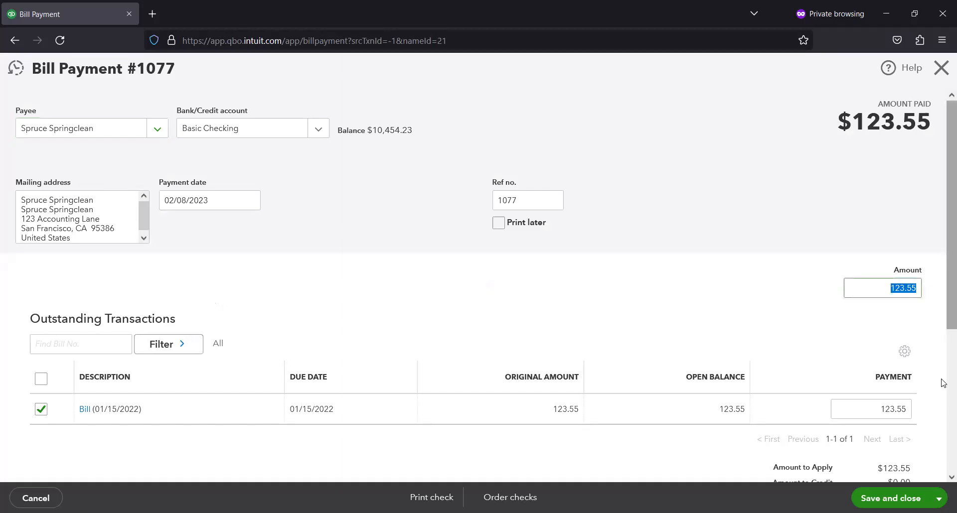
click(916, 288)
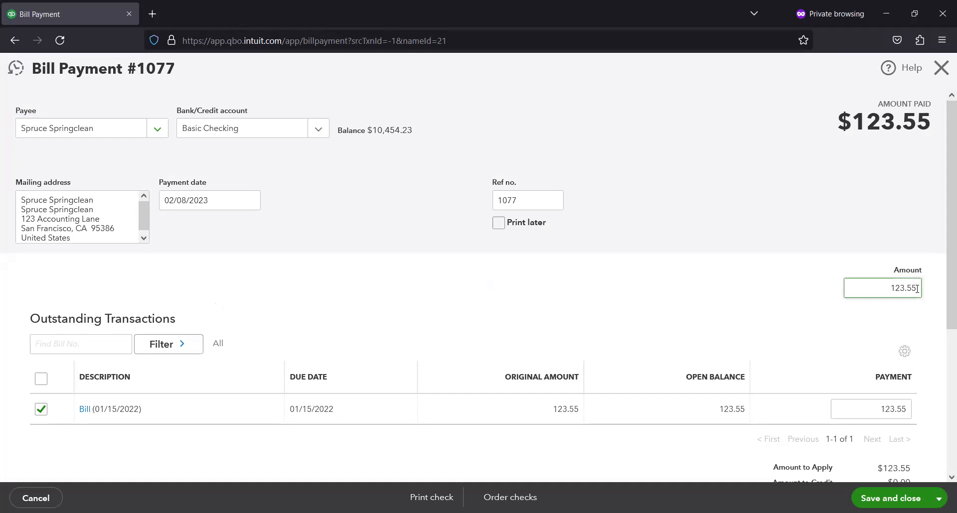
text(/)
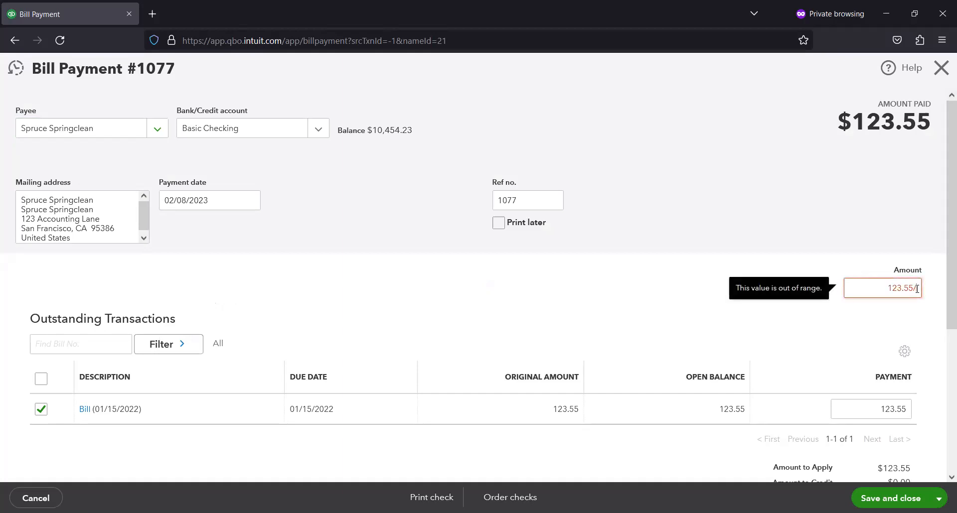
text(2)
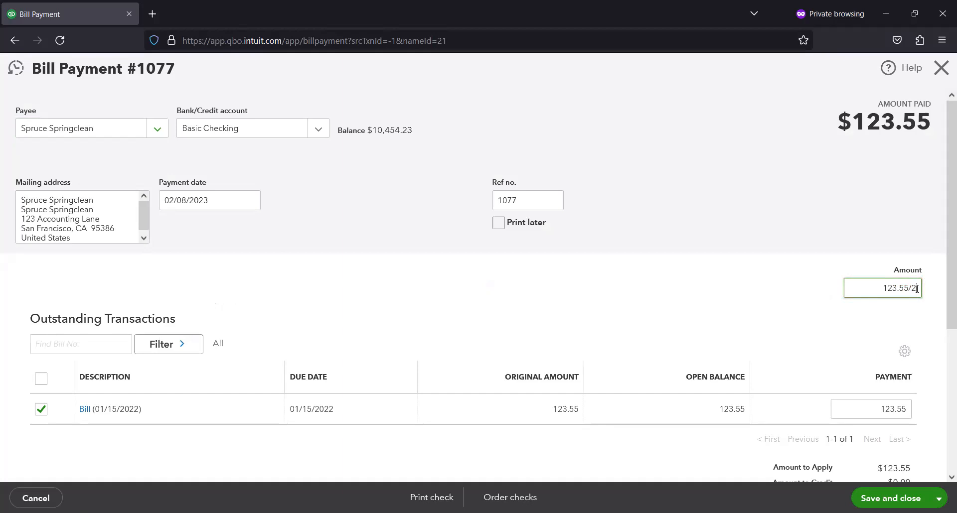
key(Tab)
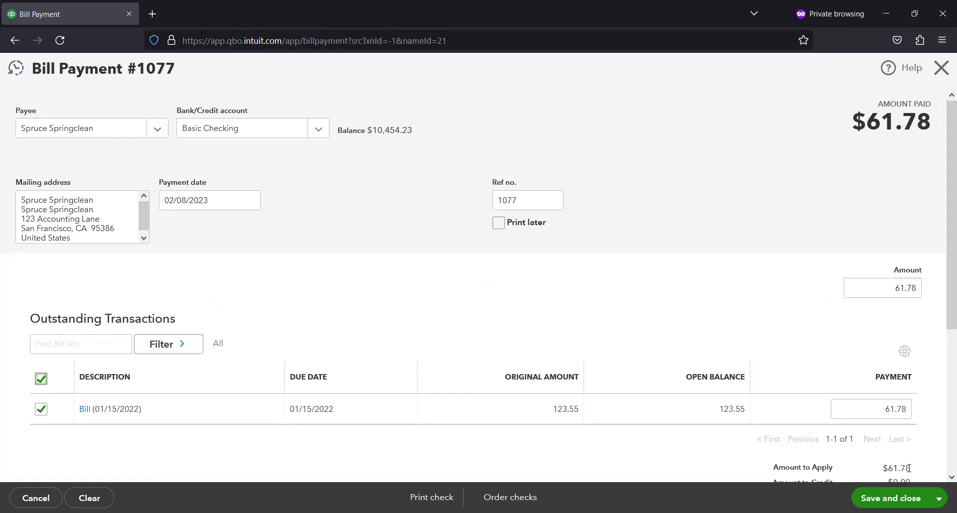
click(886, 498)
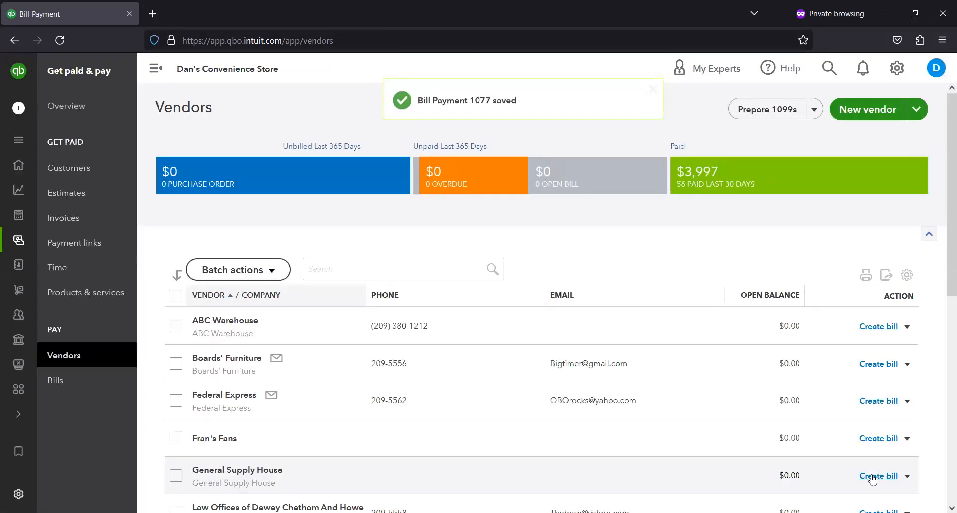
- Pay the remaining $61.77 on Spruce Springclean's bill from Basic Checking, save and close the payment, and check the vendors' open balances
scroll(871, 479, down, 5)
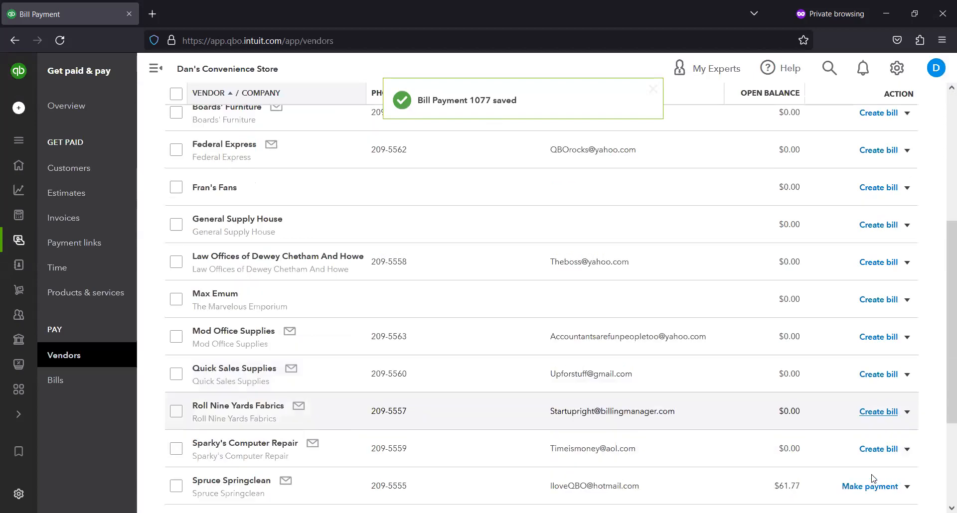
scroll(828, 448, down, 1)
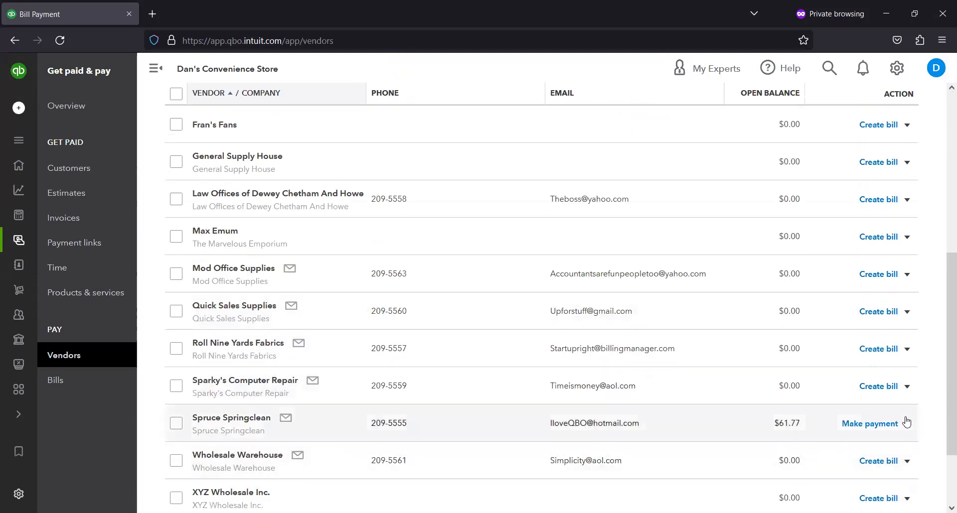
click(874, 423)
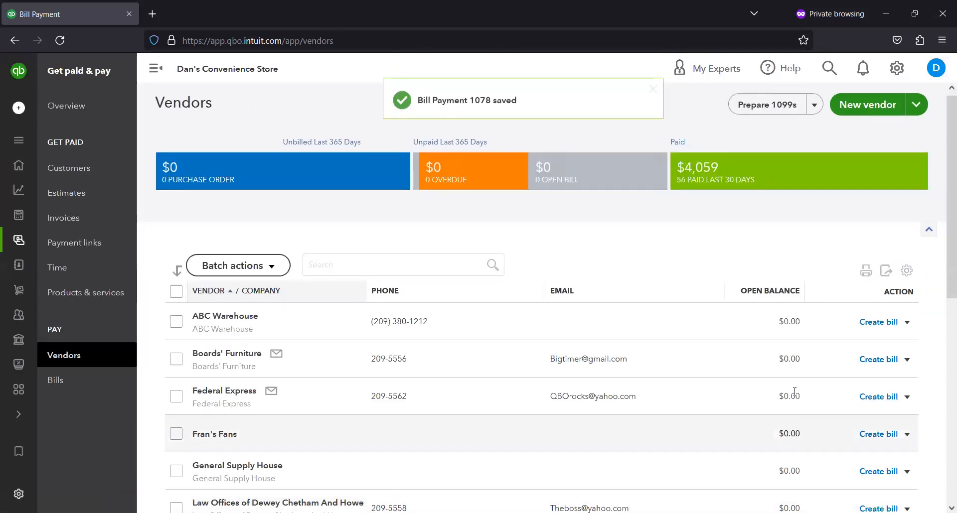
scroll(792, 392, down, 7)
scroll(794, 397, down, 2)
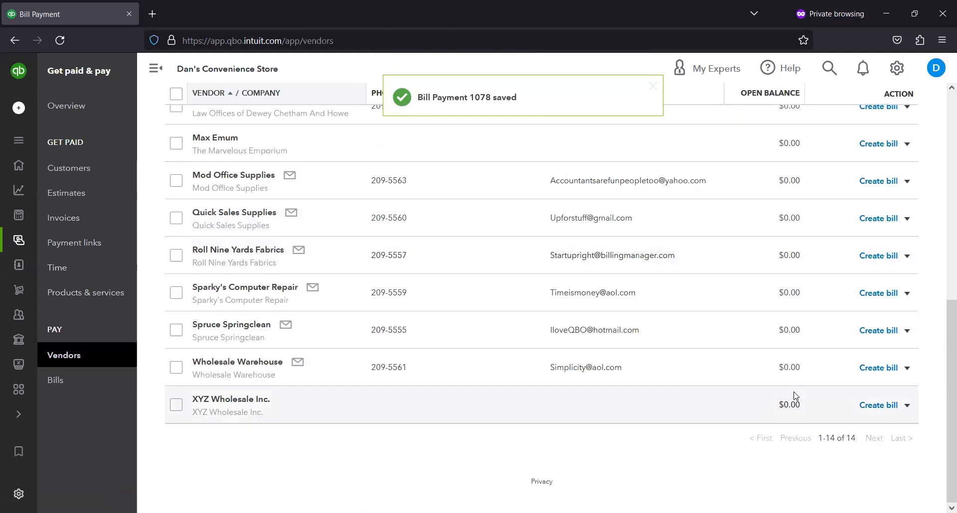
scroll(793, 396, up, 9)
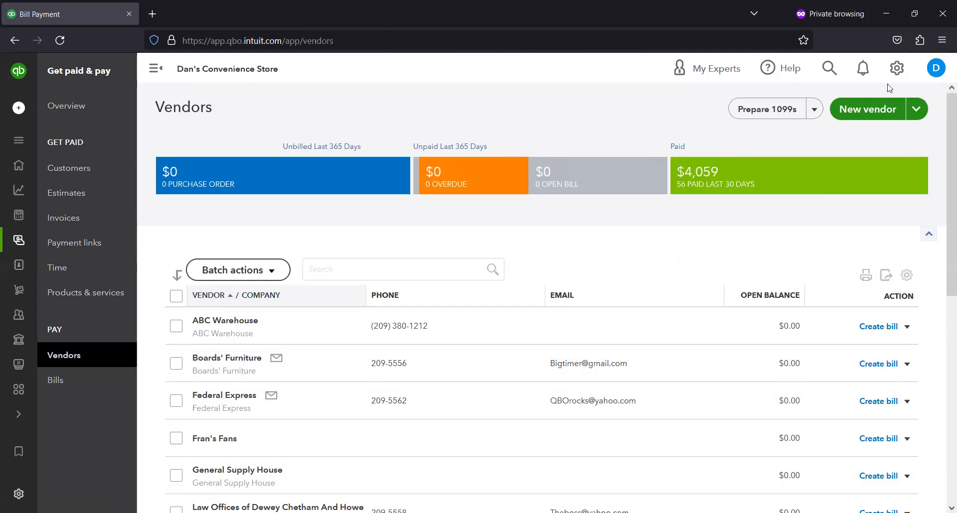
- Open the Basic Checking register from the chart of accounts and examine the two Spruce Springclean bill payments
click(897, 68)
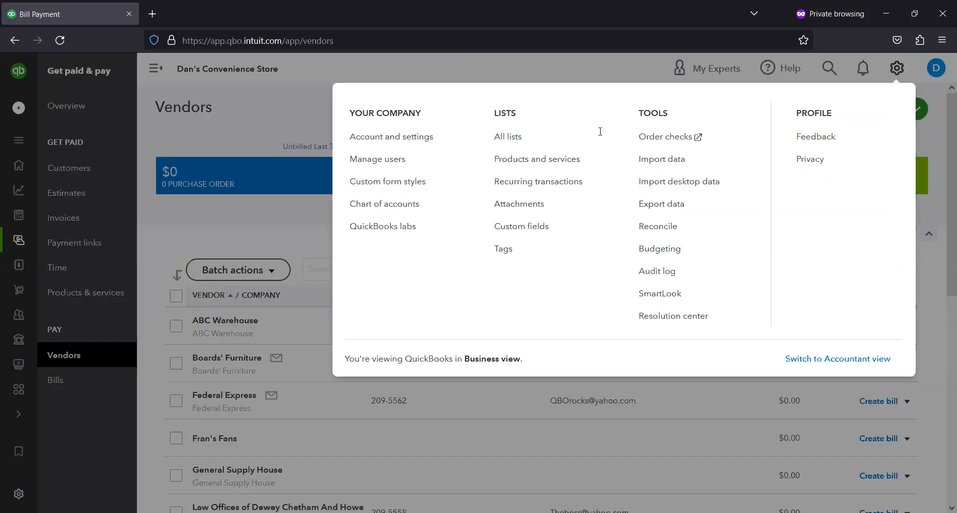
click(400, 210)
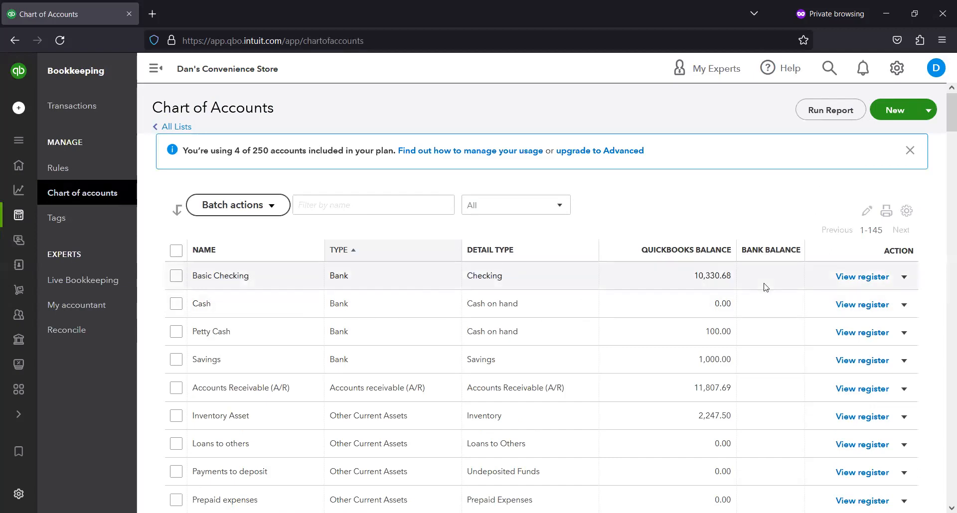
click(865, 281)
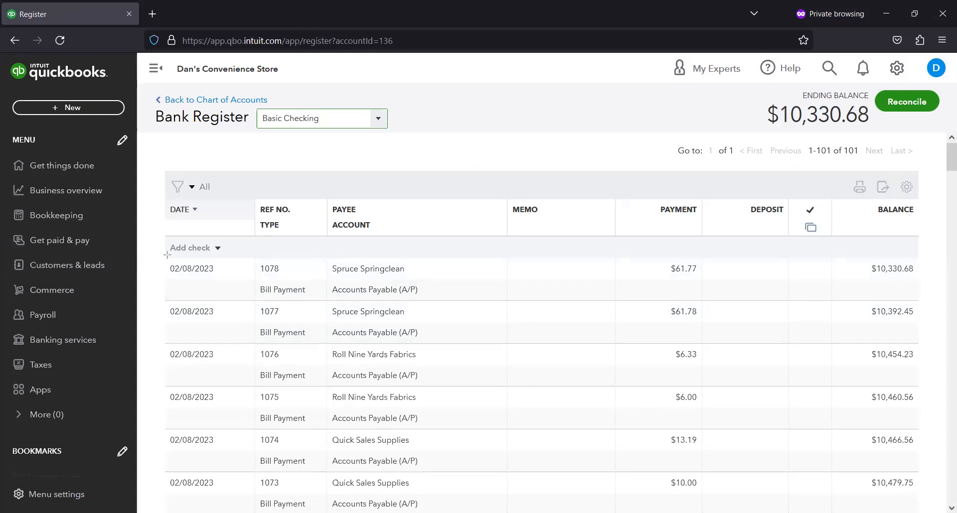
mouse_move(163, 260)
mouse_down()
mouse_move(933, 364)
mouse_move(933, 343)
mouse_up()
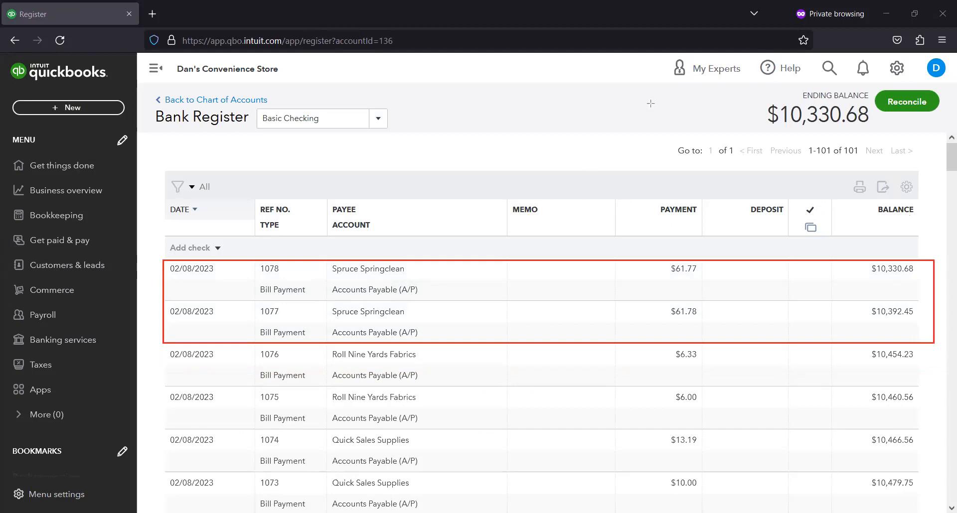
key(ctrl+z)
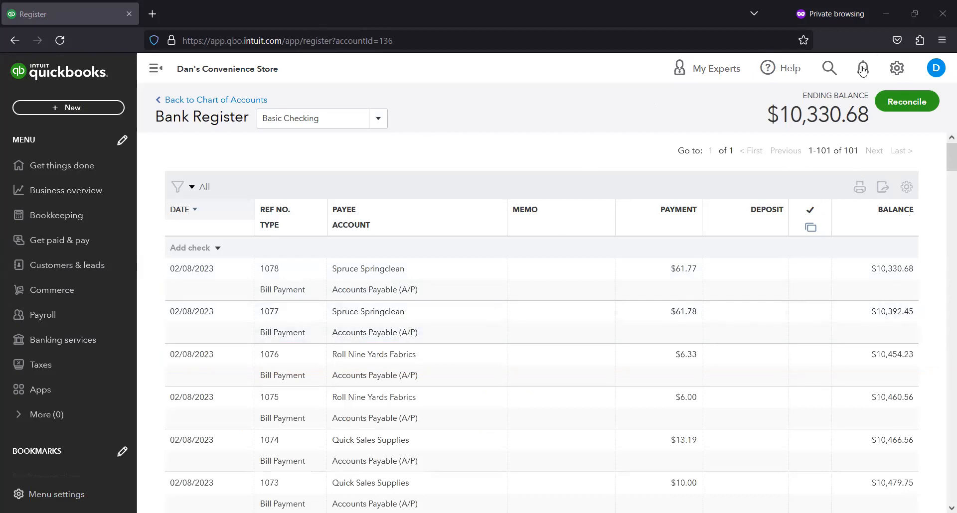
- Reopen the Basic Checking register from the chart of accounts, review the bill payments listed there, and return to the chart of accounts
click(204, 100)
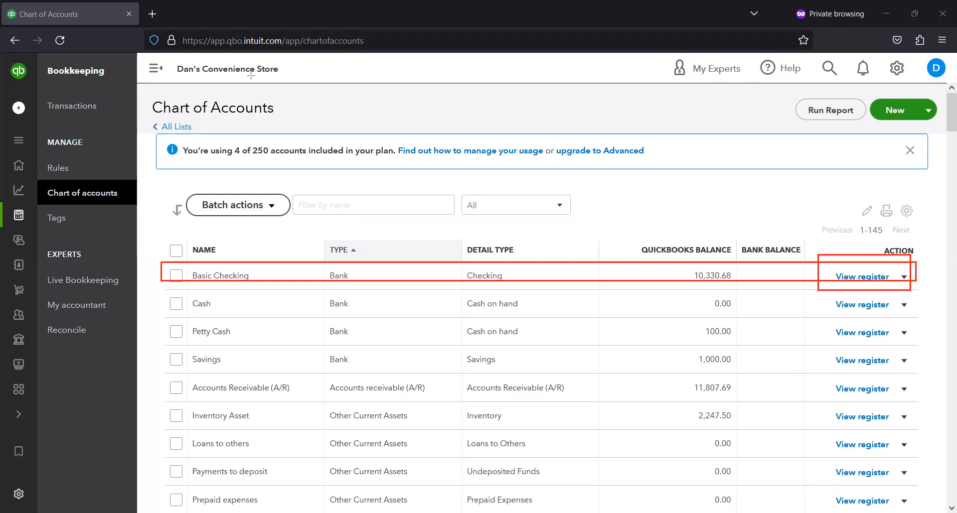
click(867, 277)
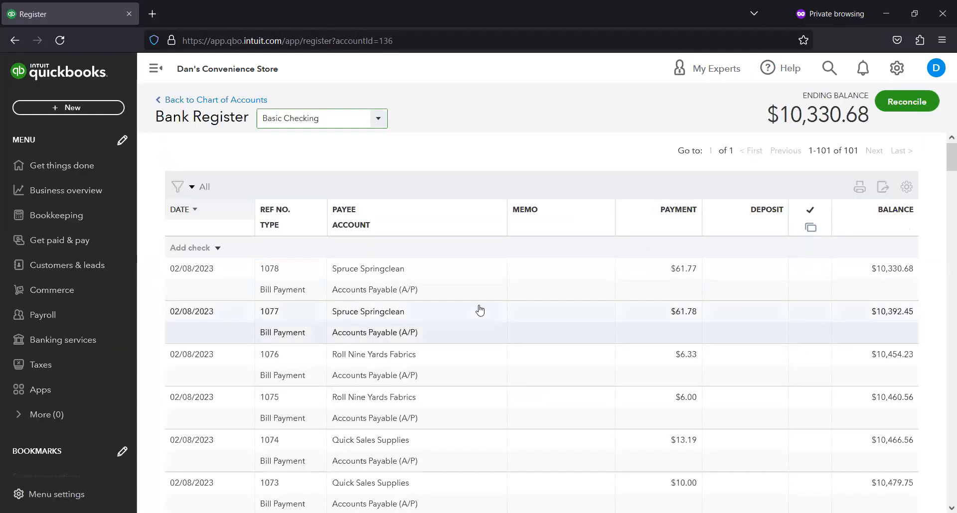
scroll(471, 305, down, 2)
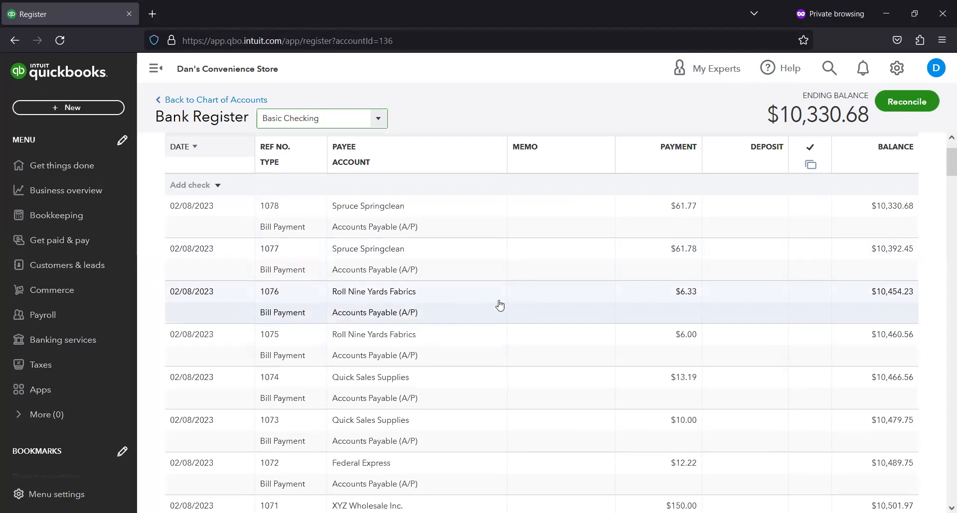
scroll(499, 304, down, 2)
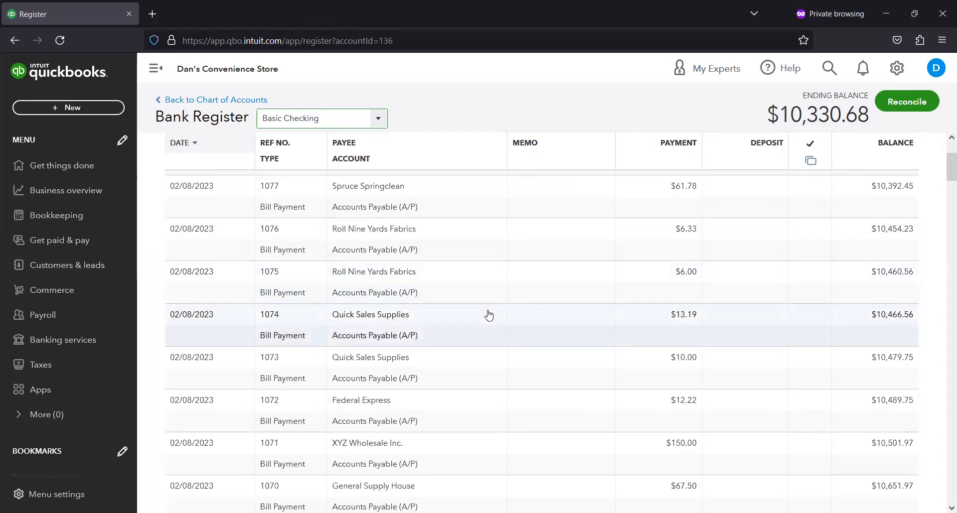
scroll(488, 315, up, 4)
click(482, 154)
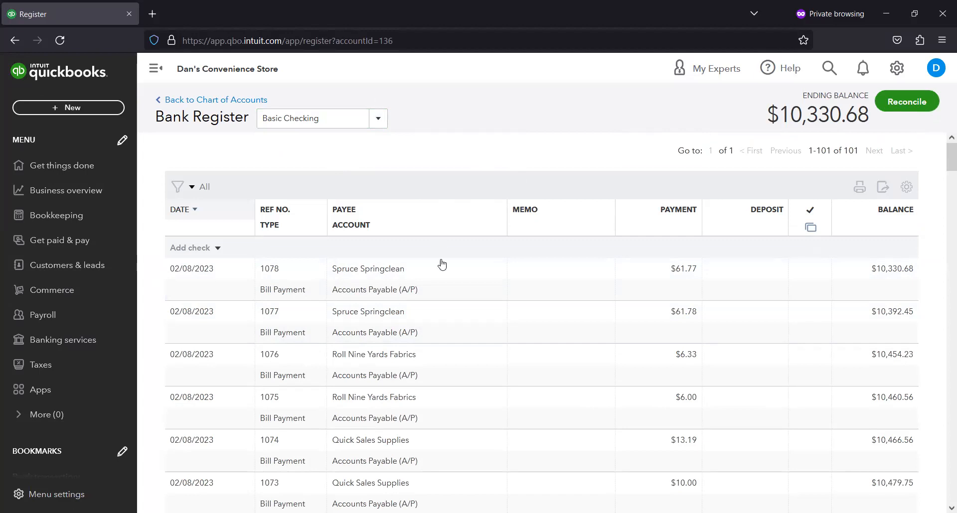
scroll(436, 288, down, 5)
scroll(436, 288, down, 9)
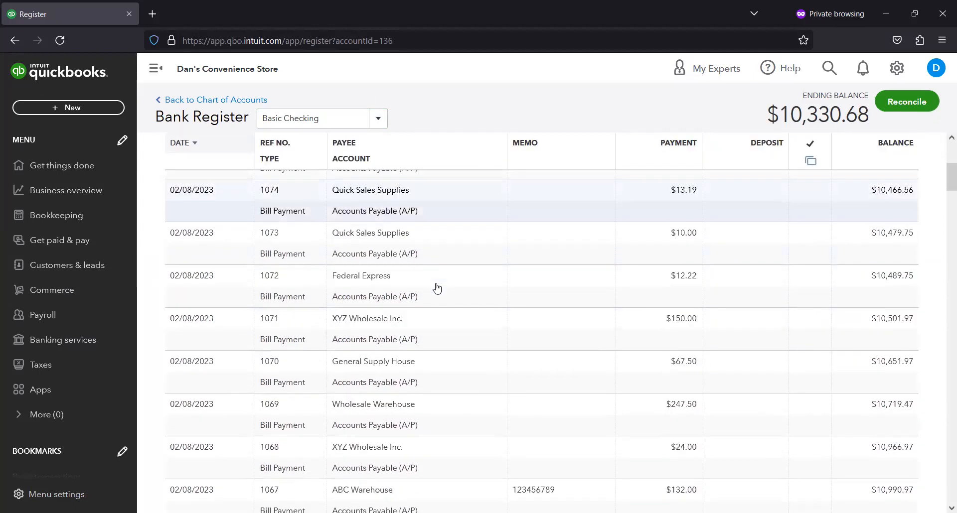
scroll(415, 269, up, 14)
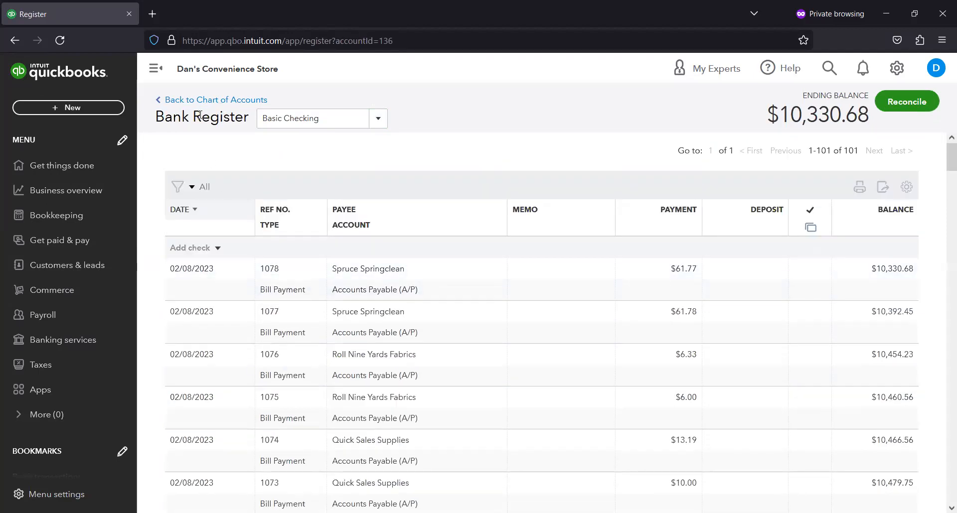
click(210, 102)
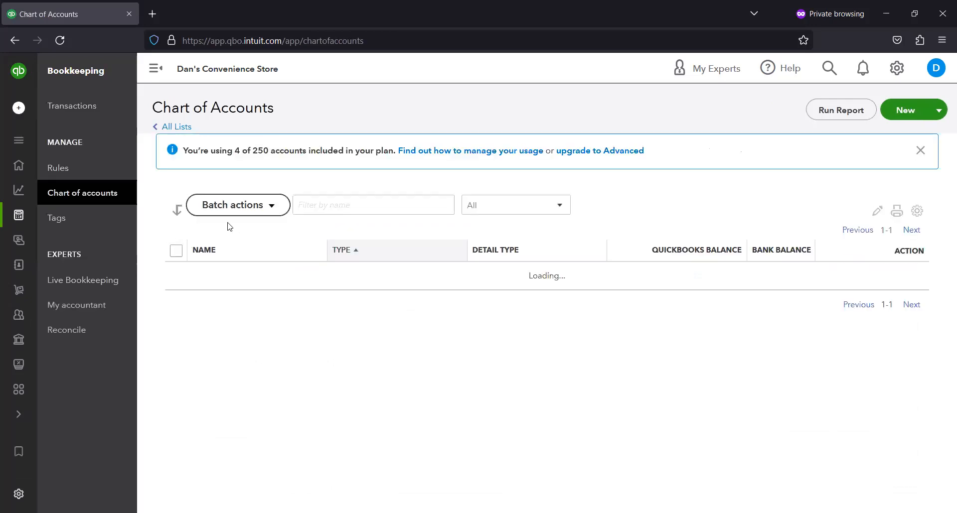
scroll(267, 246, down, 2)
scroll(268, 246, up, 2)
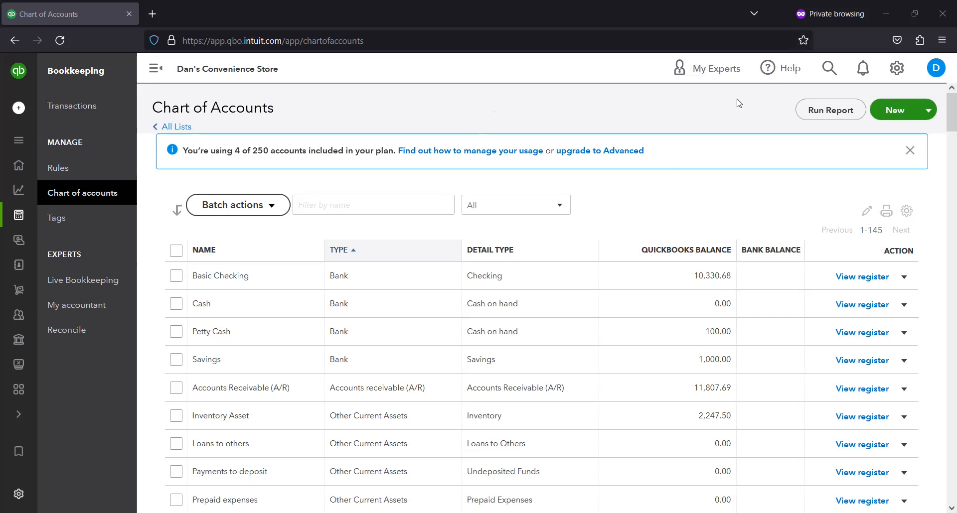
mouse_move(121, 193)
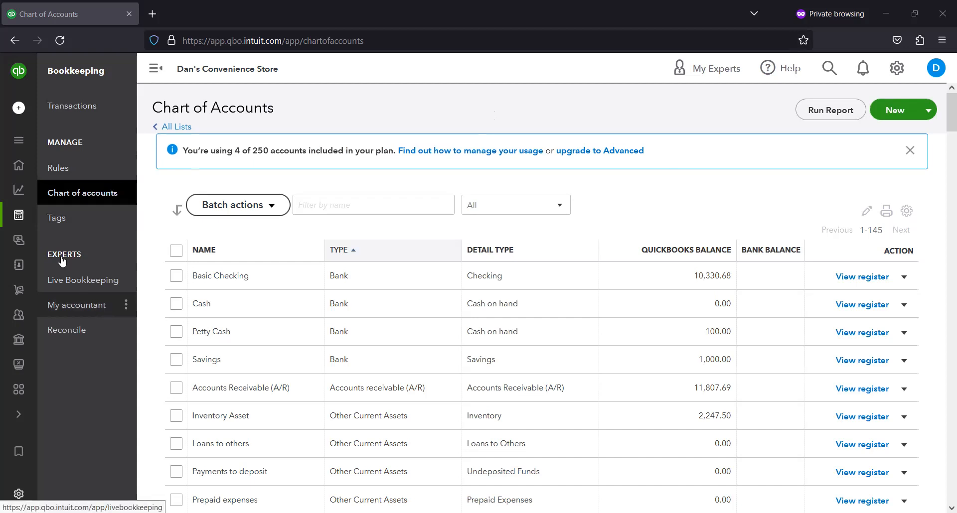
mouse_move(26, 219)
scroll(26, 219, down, 1)
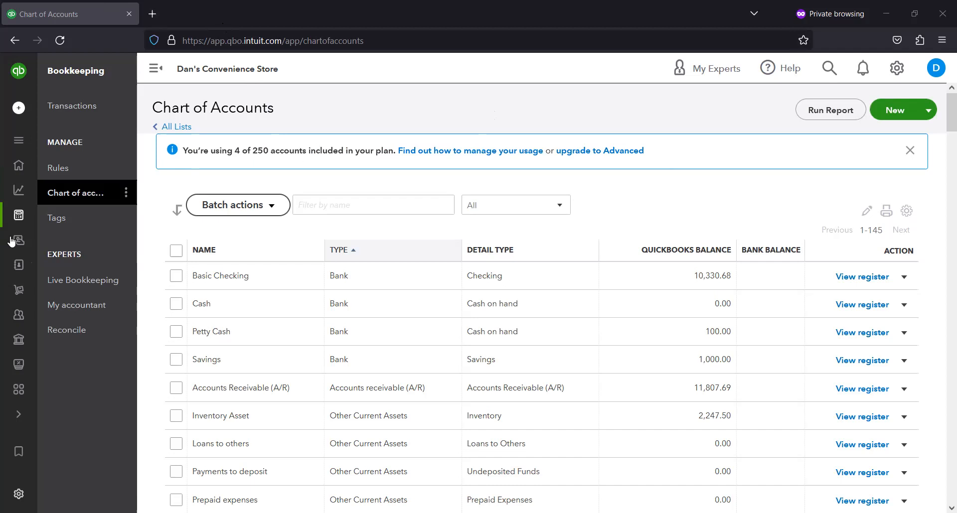
- Return to the vendor list, check the vendors' open balances, and go to the customer list
mouse_move(14, 242)
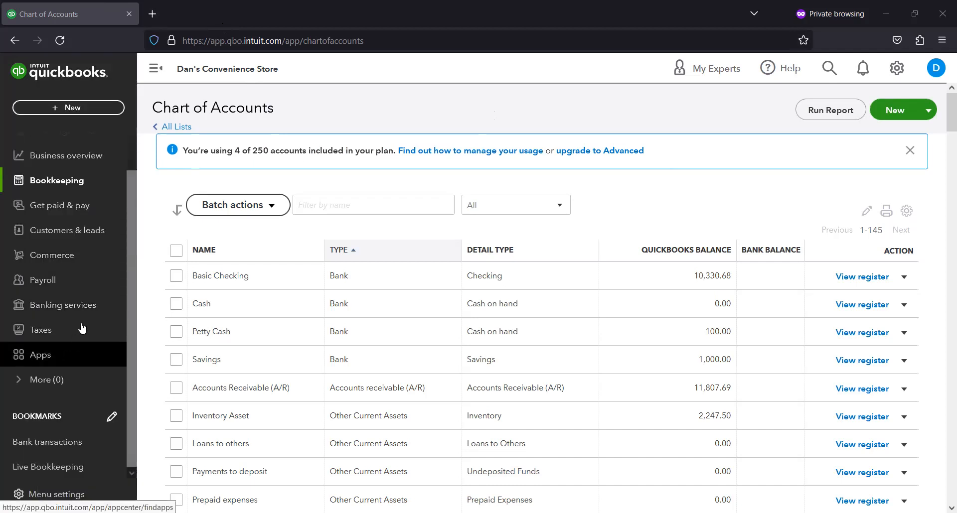
click(91, 207)
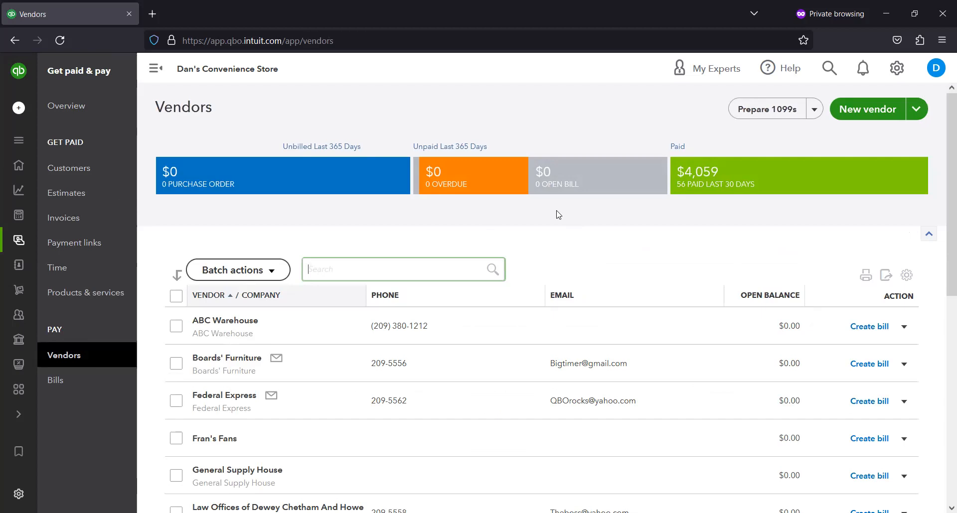
scroll(550, 205, down, 2)
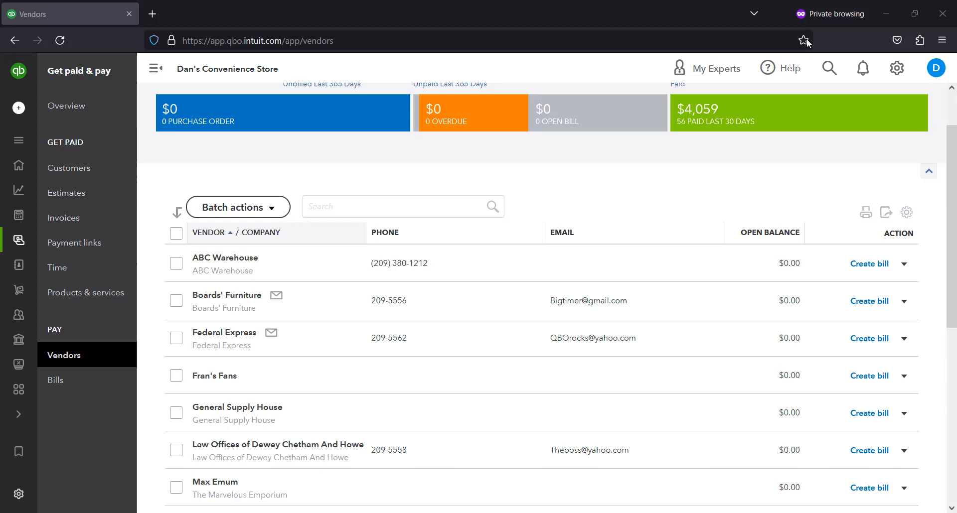
click(56, 23)
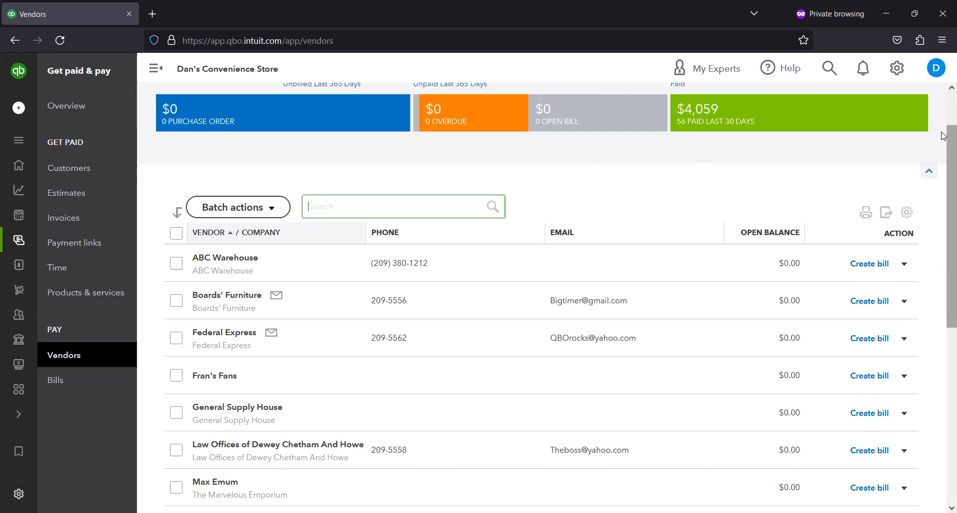
drag(943, 135, 943, 107)
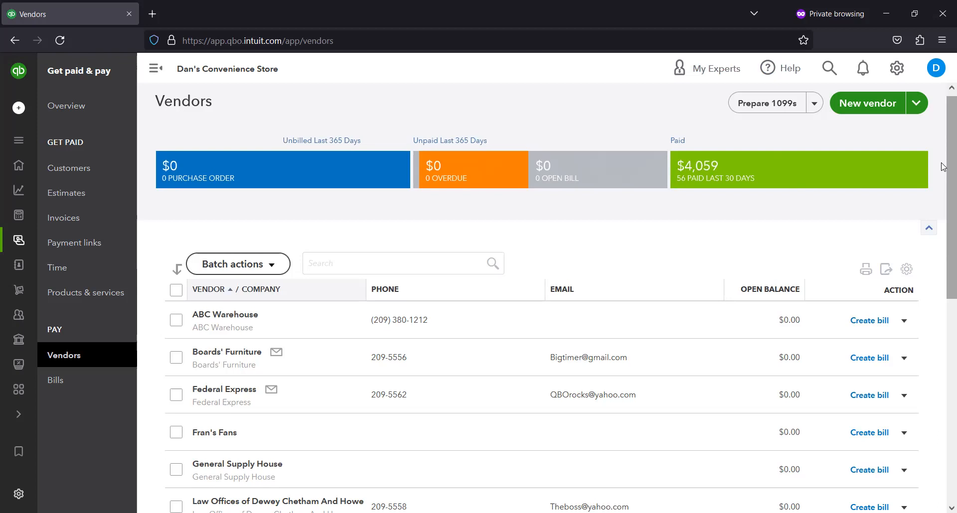
scroll(943, 164, up, 1)
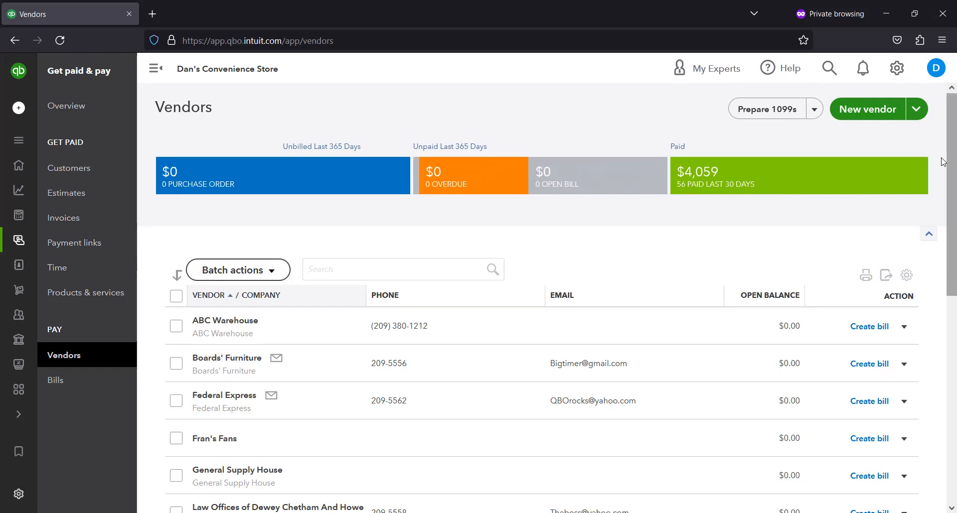
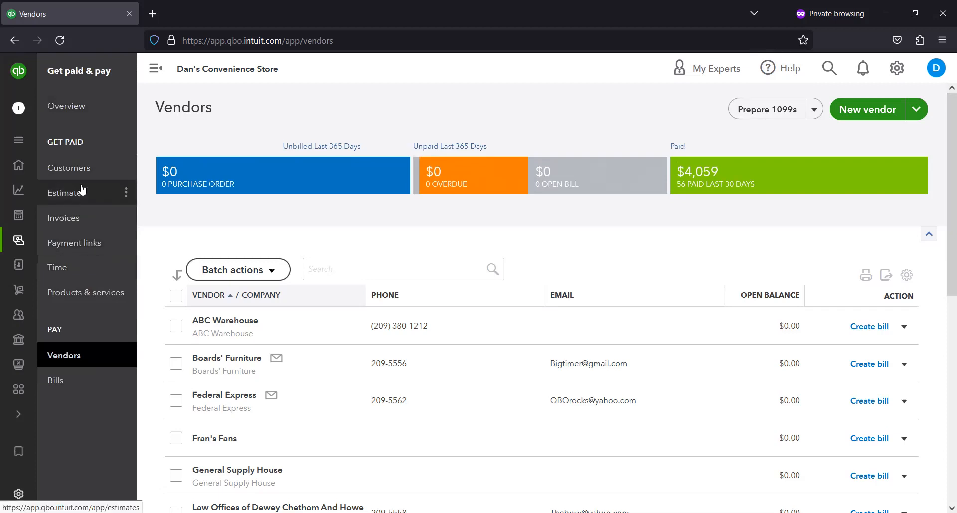
click(93, 169)
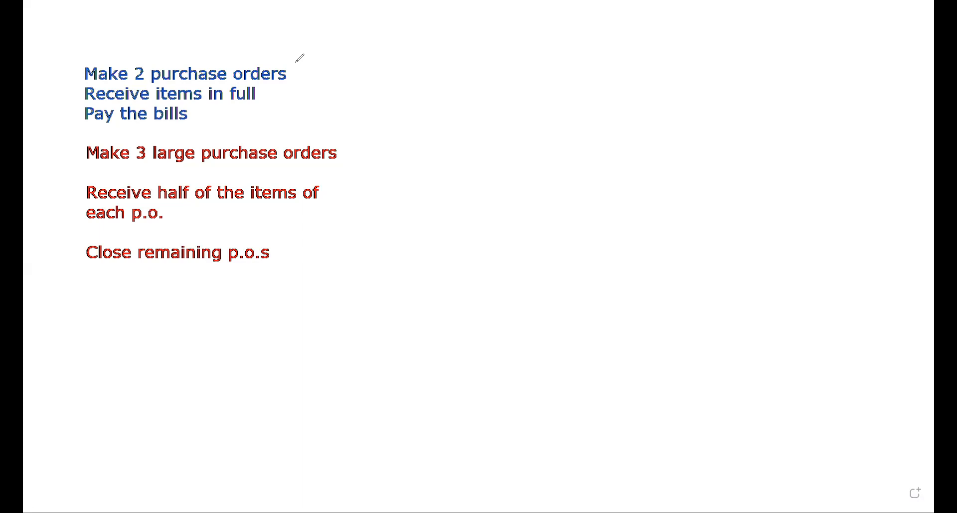
- Switch to the whiteboard and add a note below "Close remaining p.o.s" reading "Make 4 invoices" and "Receive payments to checking"
click(90, 286)
text(MAKE 4)
key(BackSpace)
key(BackSpace)
key(BackSpace)
key(BackSpace)
key(BackSpace)
text(ake)
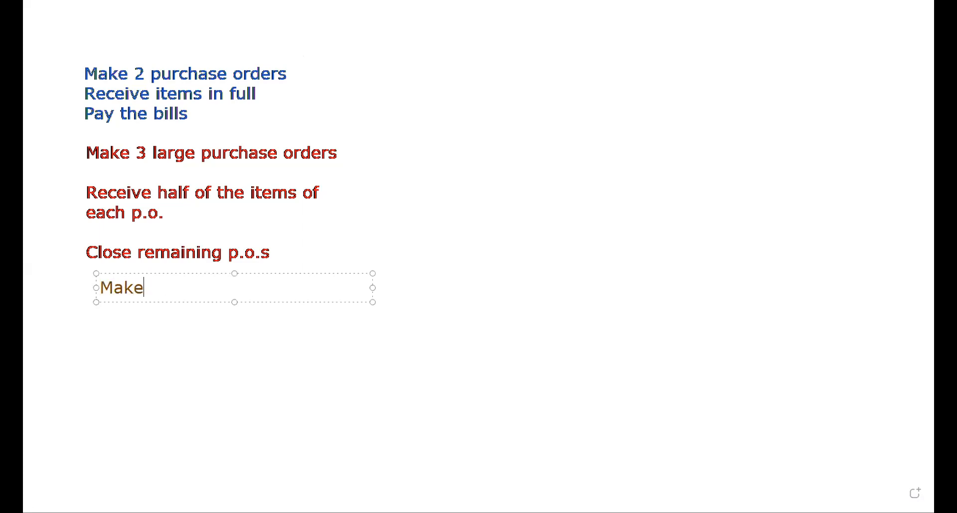
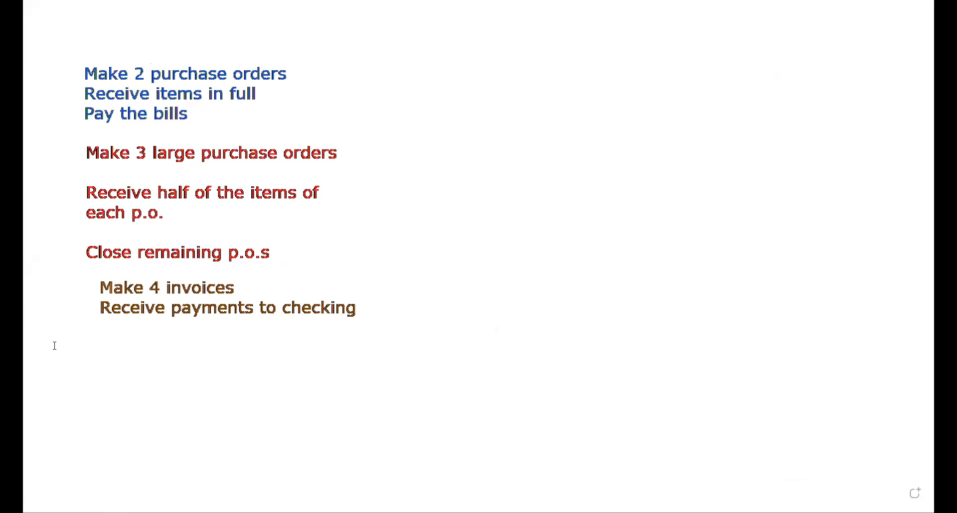
- Add a green whiteboard note below the invoice tasks reading "Make 3 Sales Receipts to Checking"
click(391, 435)
text(Make 3 Sale)
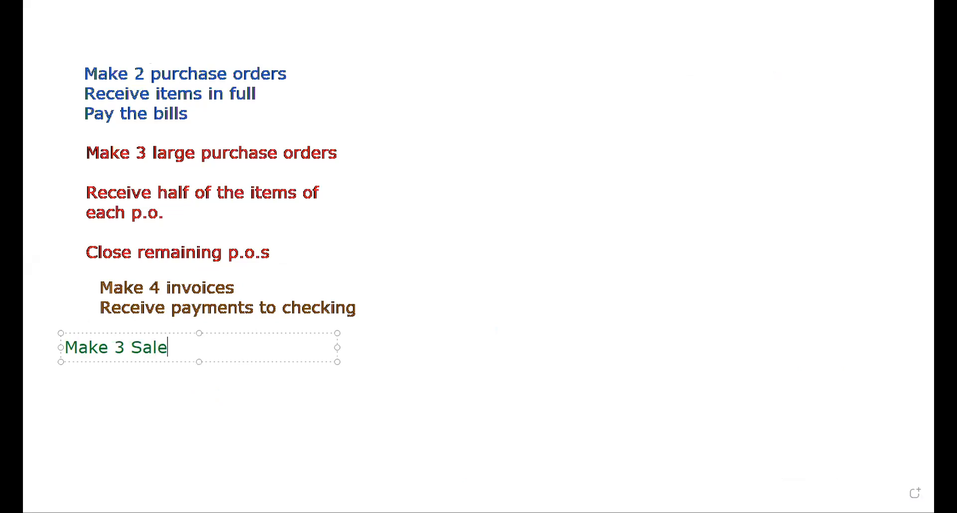
text(s Receipts to Checking)
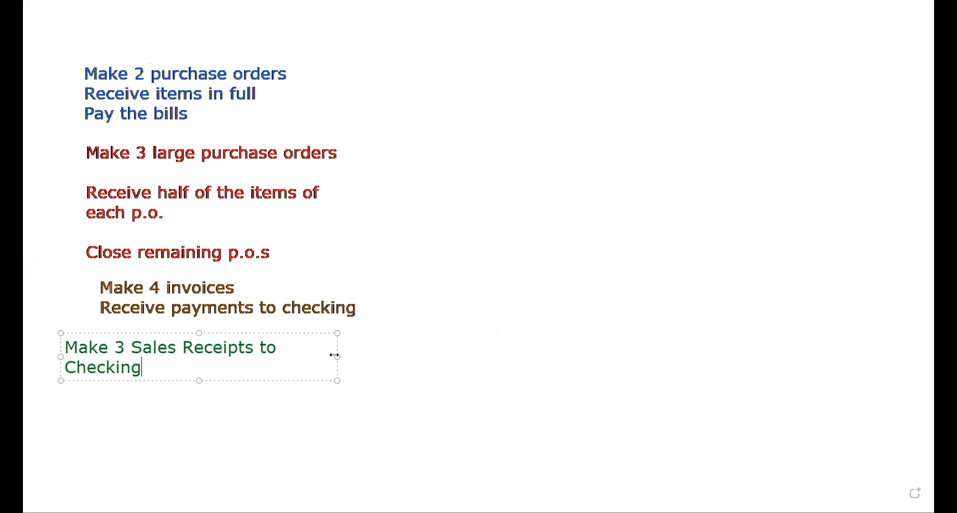
- Widen the "Make 3 Sales Receipts to Checking" text box so its text fits on one line
drag(334, 355, 395, 359)
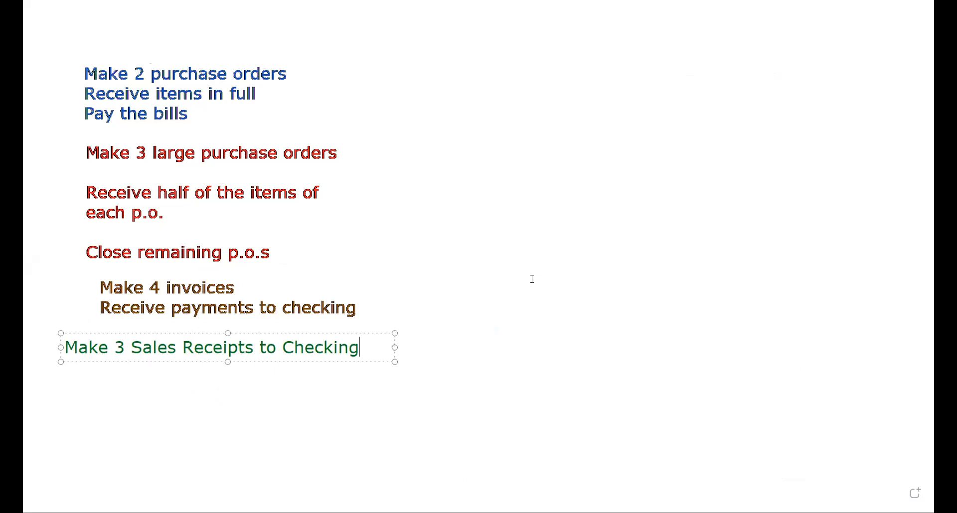
click(385, 82)
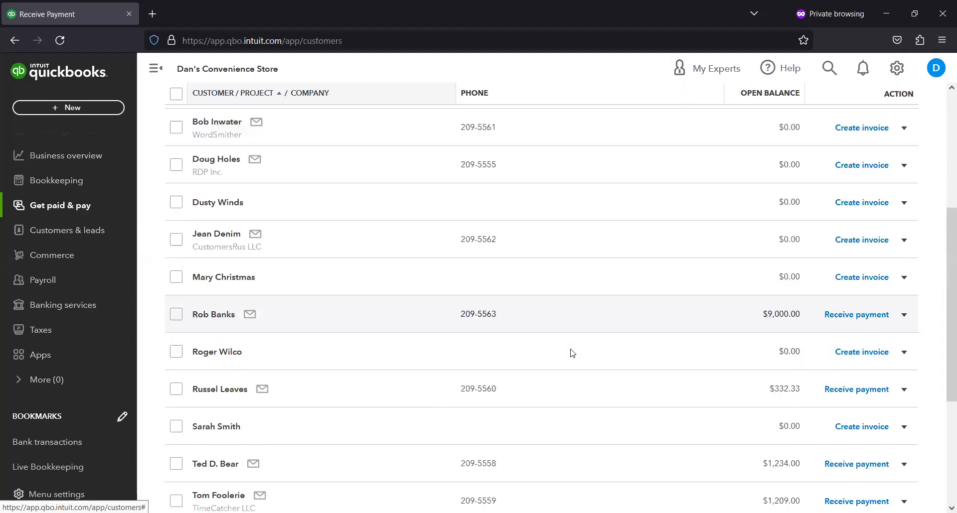
- In QuickBooks Online, start a sales receipt for the sixth customer in the customer list
scroll(570, 353, down, 3)
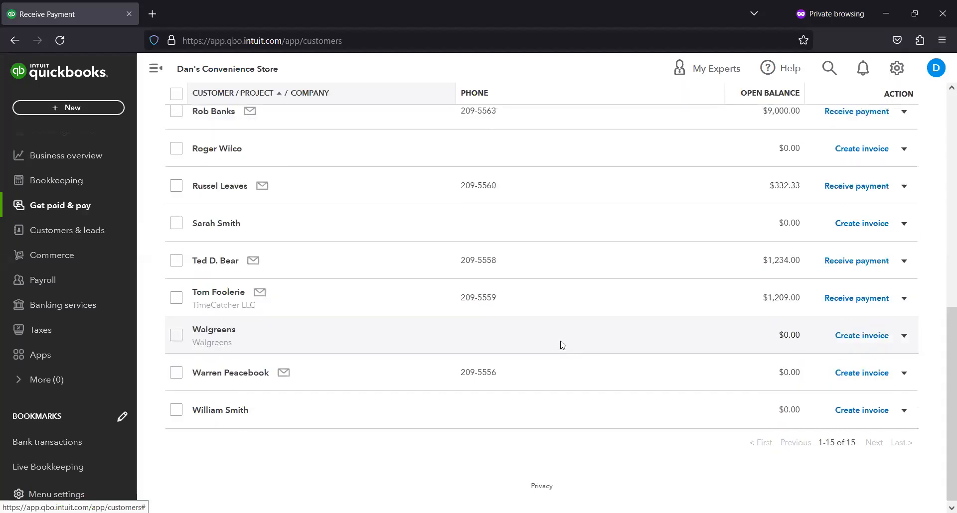
scroll(586, 301, up, 2)
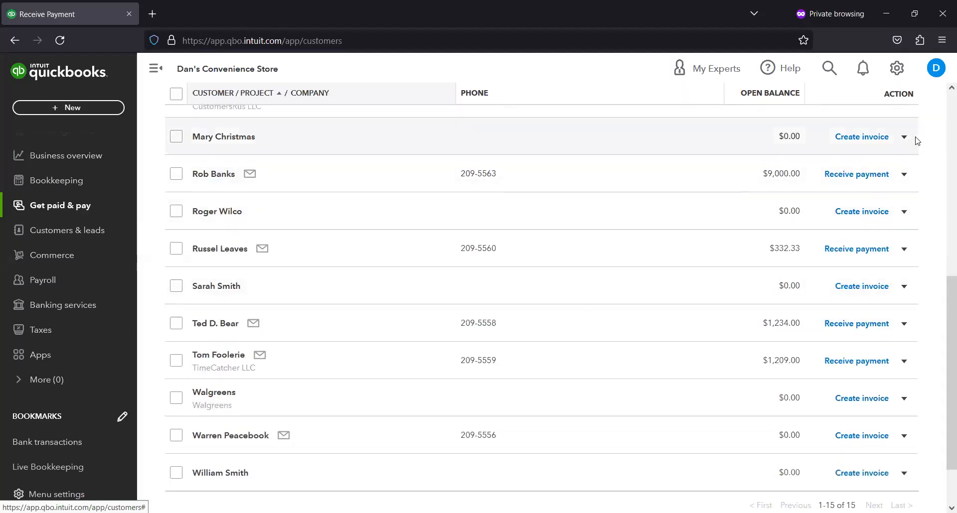
click(904, 138)
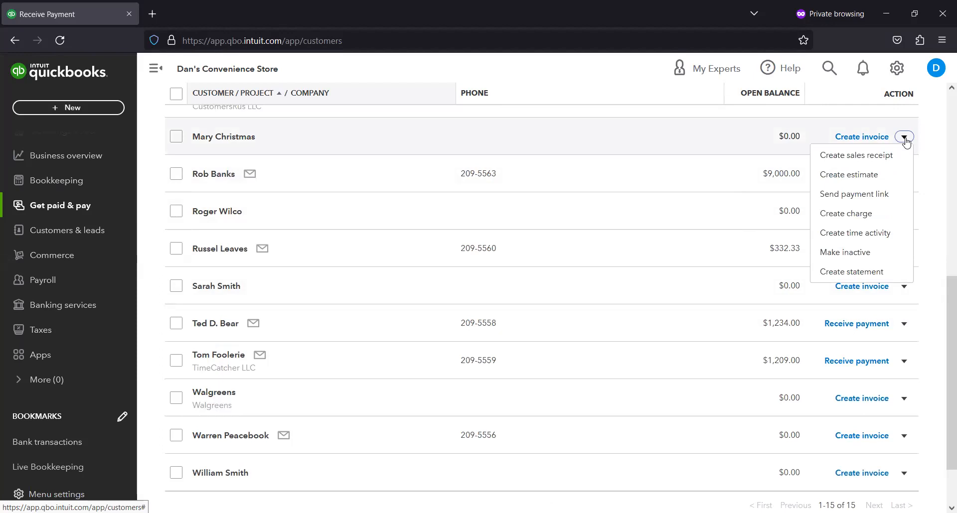
click(885, 159)
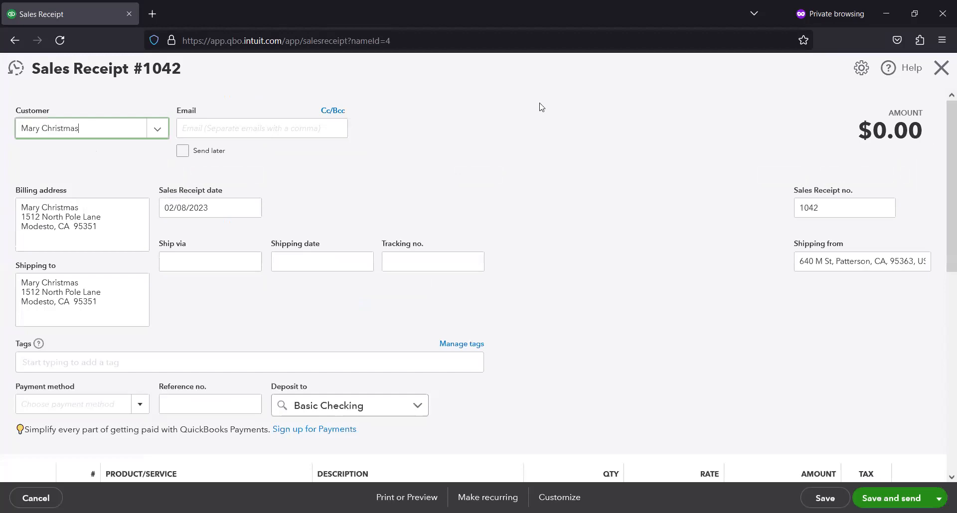
- Enter Fountain Pen - Super Deluxe with quantity 4 on the first line of the sales receipt
scroll(325, 353, down, 1)
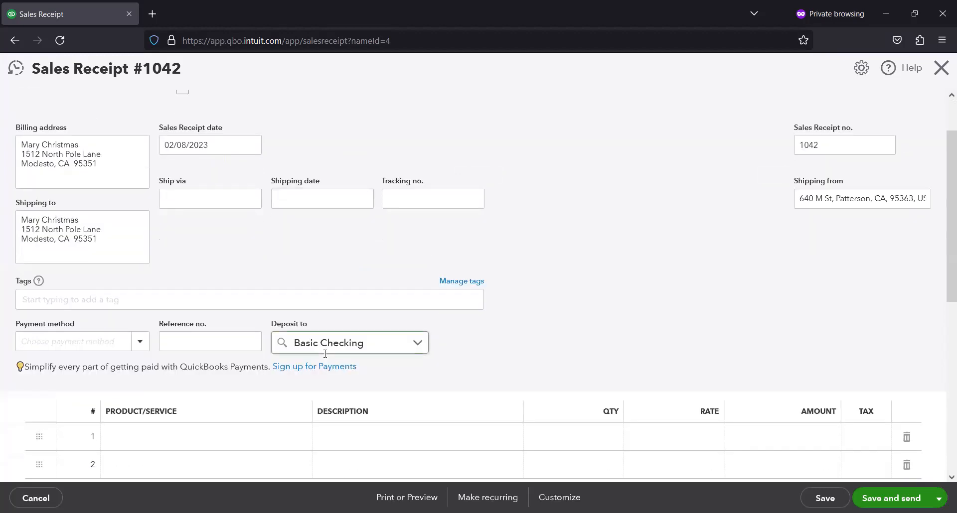
scroll(323, 351, down, 1)
click(290, 375)
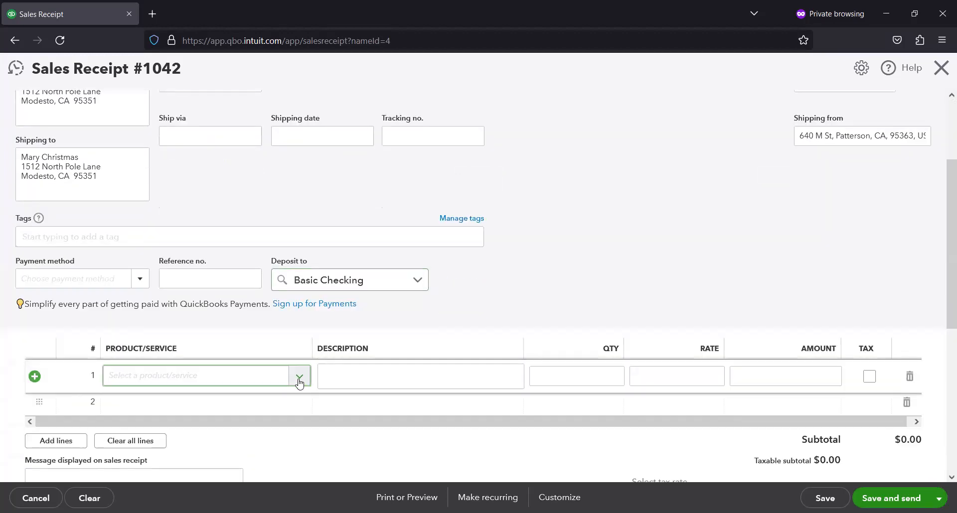
click(300, 377)
click(315, 351)
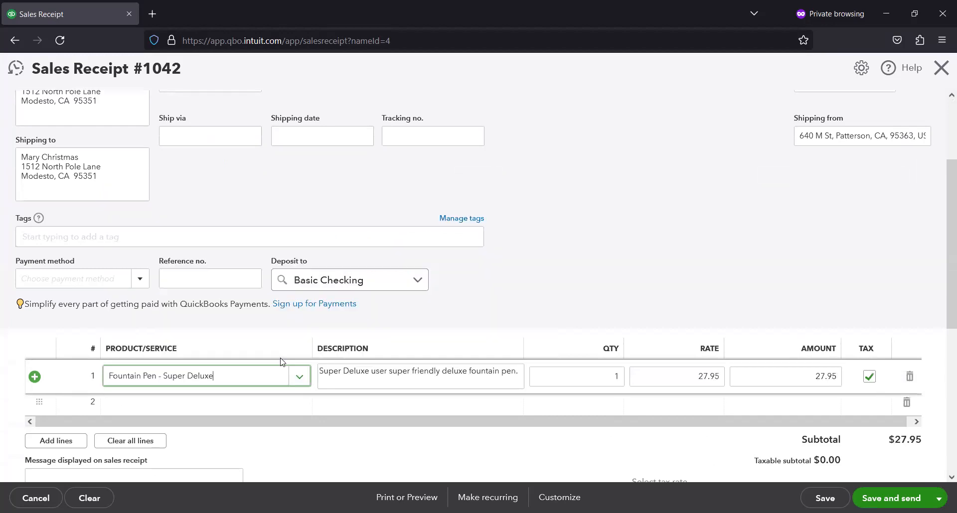
click(618, 370)
text(4)
- Add Fountain Pen with quantity 2 on the second line, and save and close the sales receipt
click(208, 404)
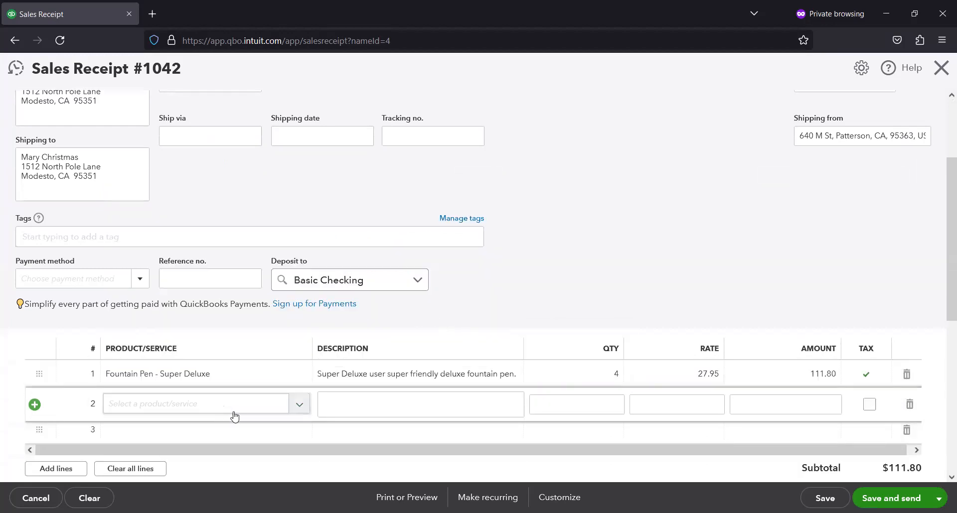
click(297, 413)
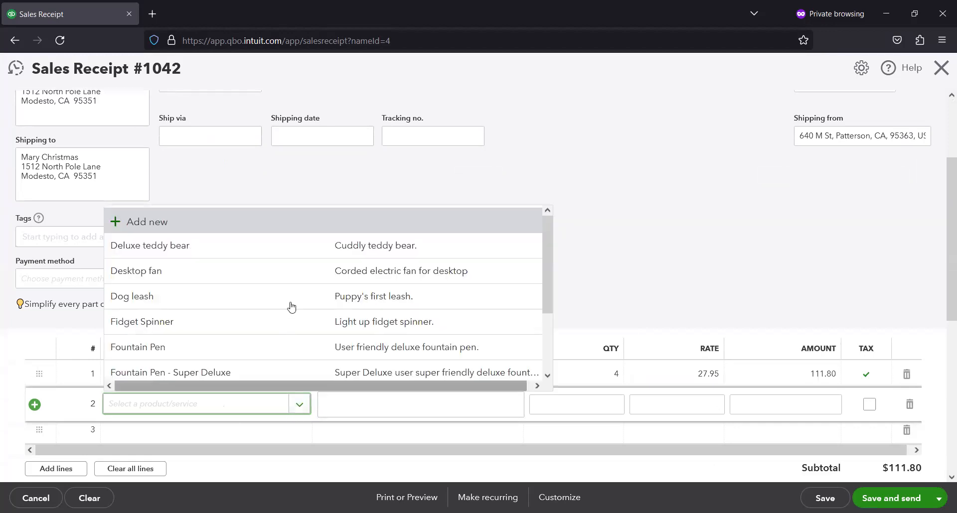
click(301, 348)
click(615, 409)
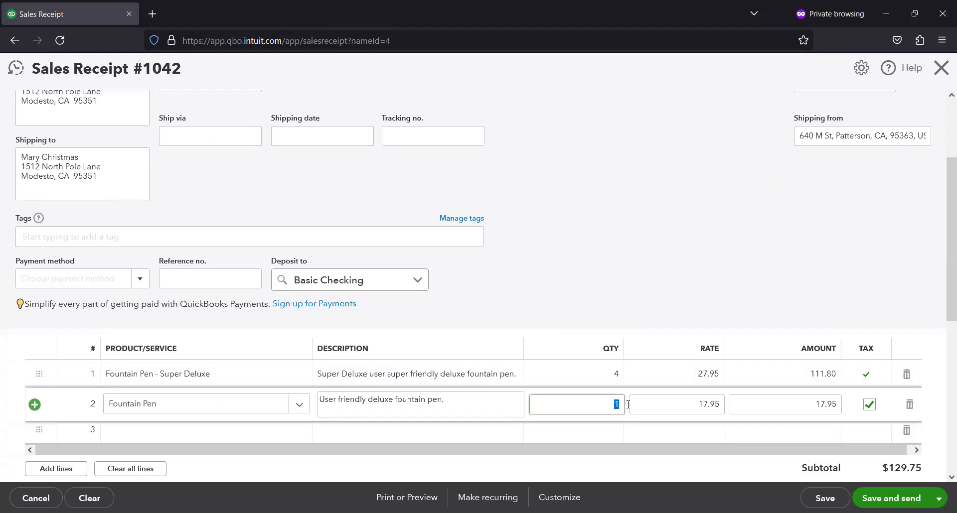
text(2)
key(Tab)
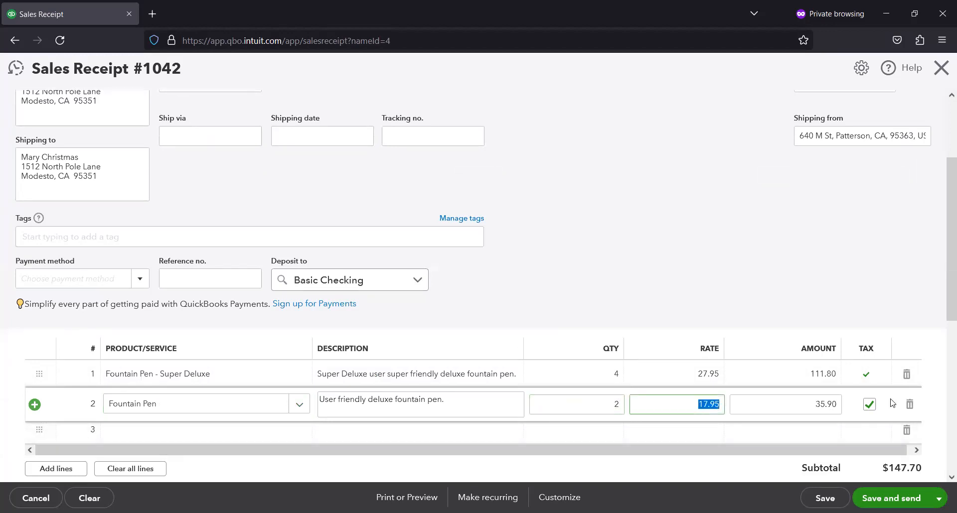
click(942, 498)
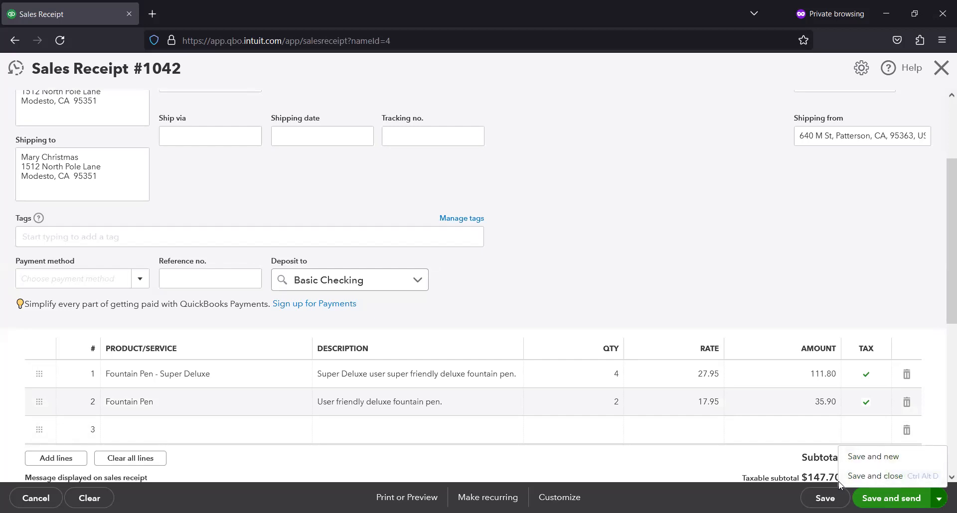
click(856, 477)
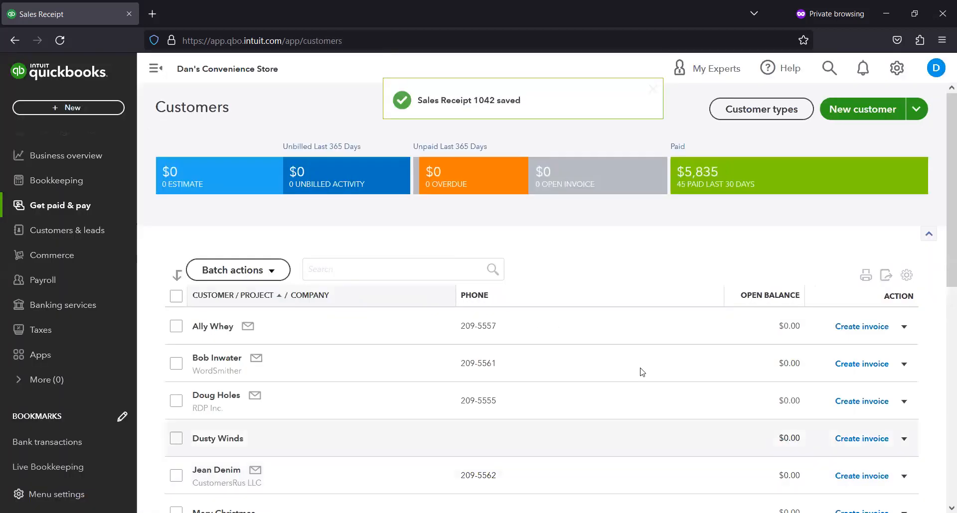
- Start a sales receipt for the customer Walgreens
scroll(606, 344, down, 6)
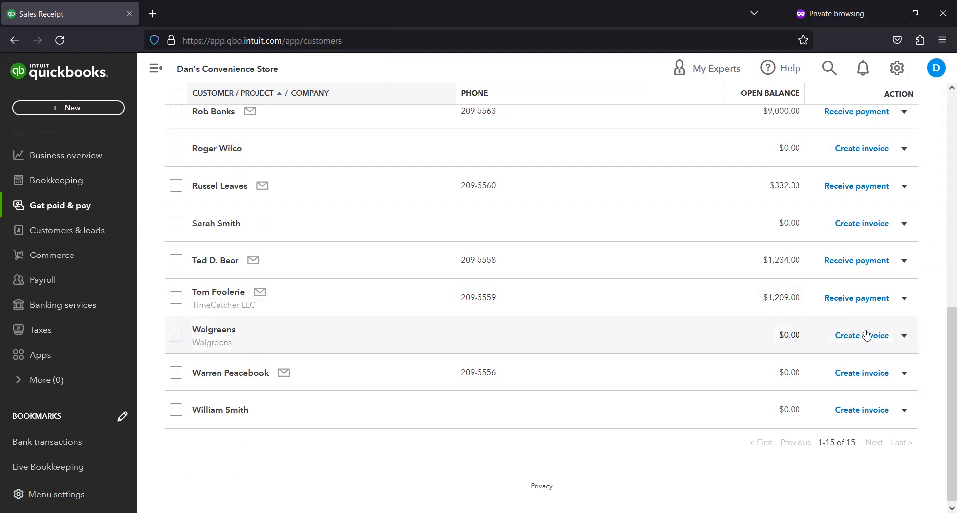
click(903, 335)
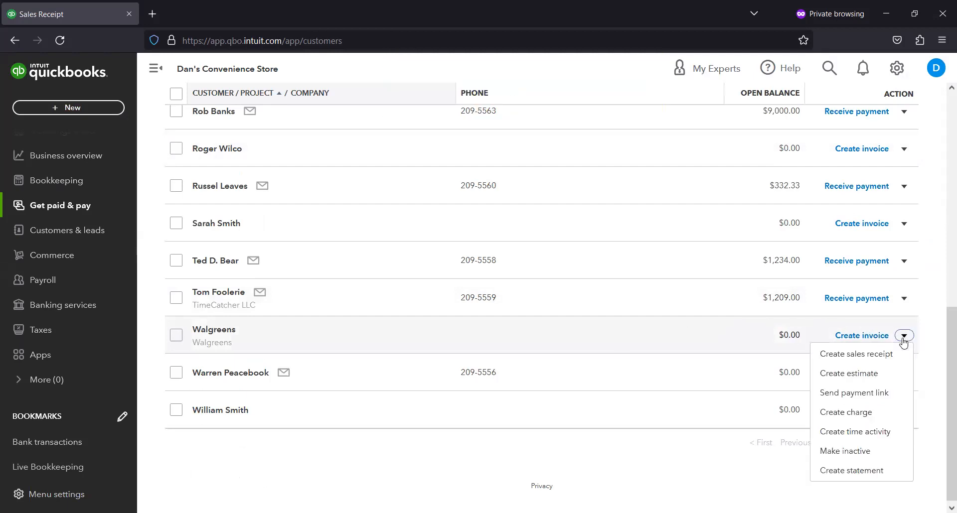
click(868, 358)
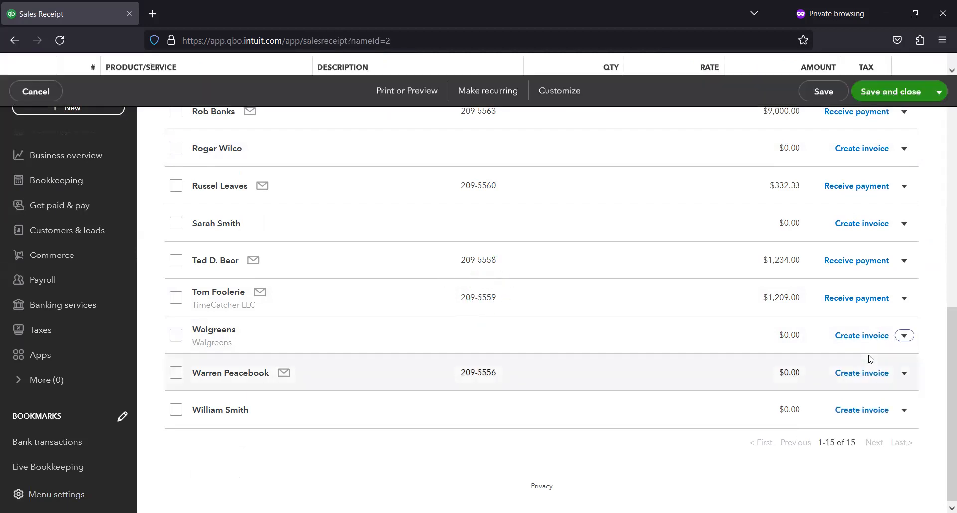
- Enter Fidget Spinner with quantity 3 on the Walgreens sales receipt, and save and close it
scroll(303, 302, down, 3)
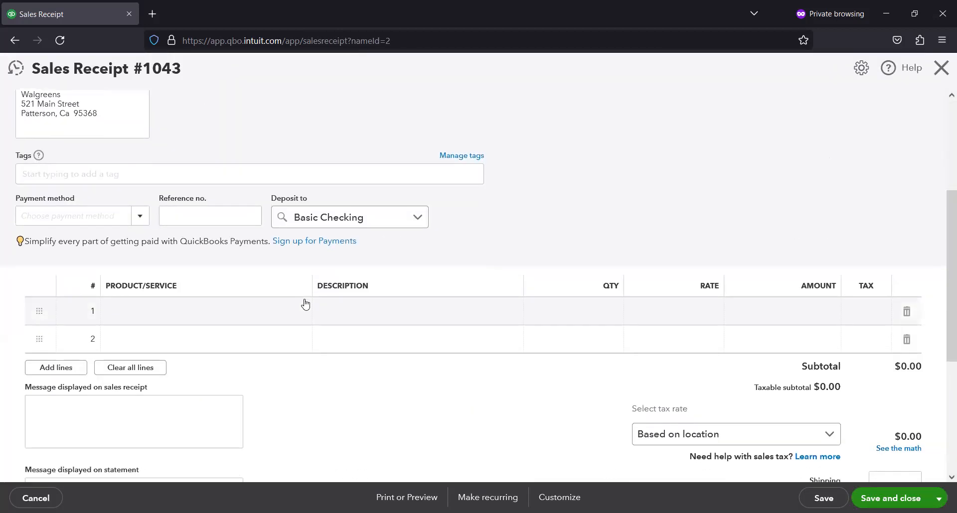
click(287, 323)
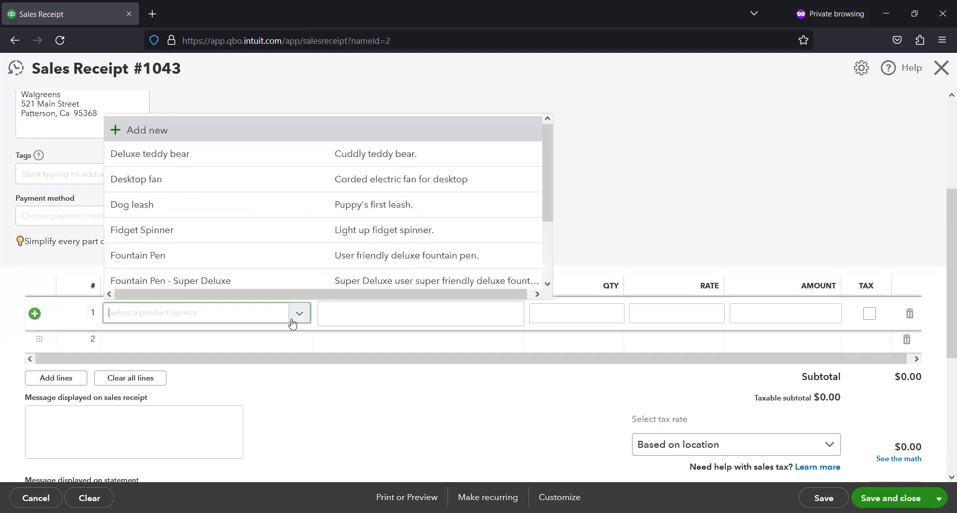
click(295, 233)
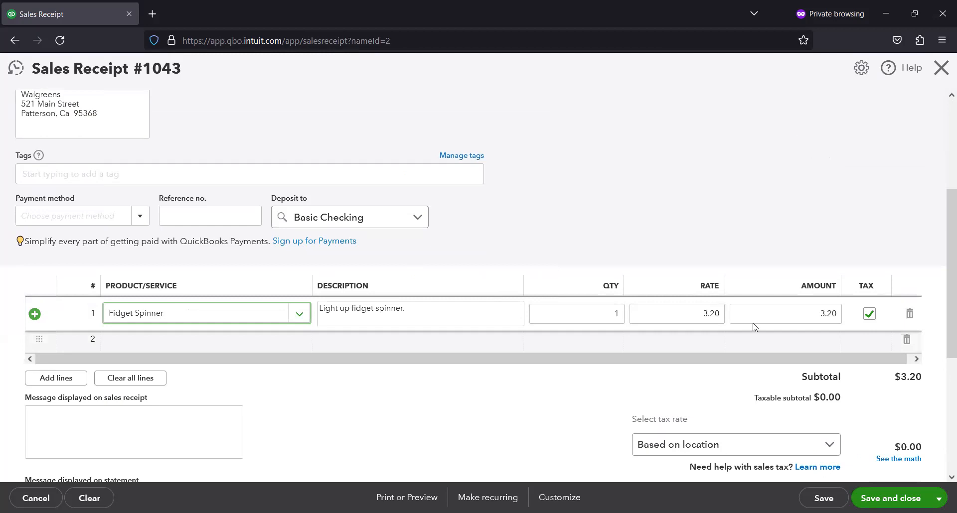
click(616, 313)
text(3)
click(688, 312)
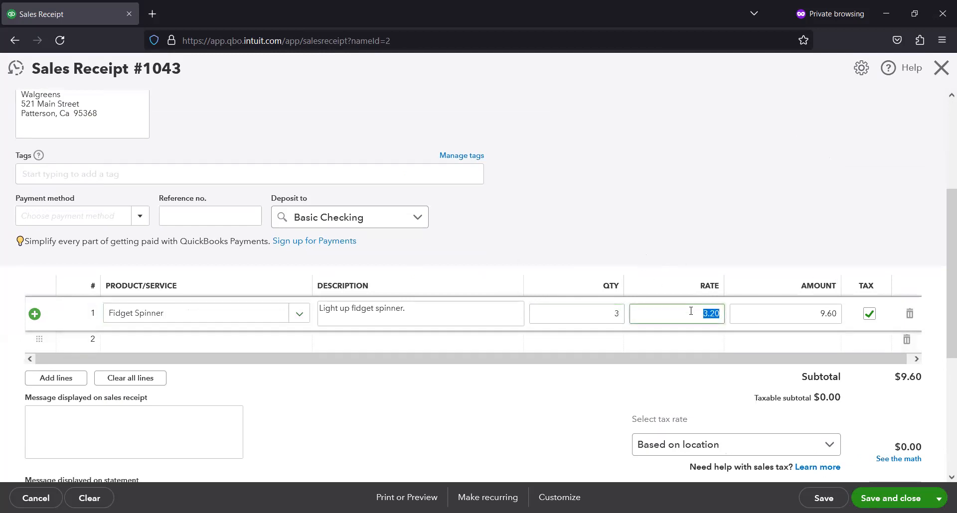
scroll(720, 330, down, 1)
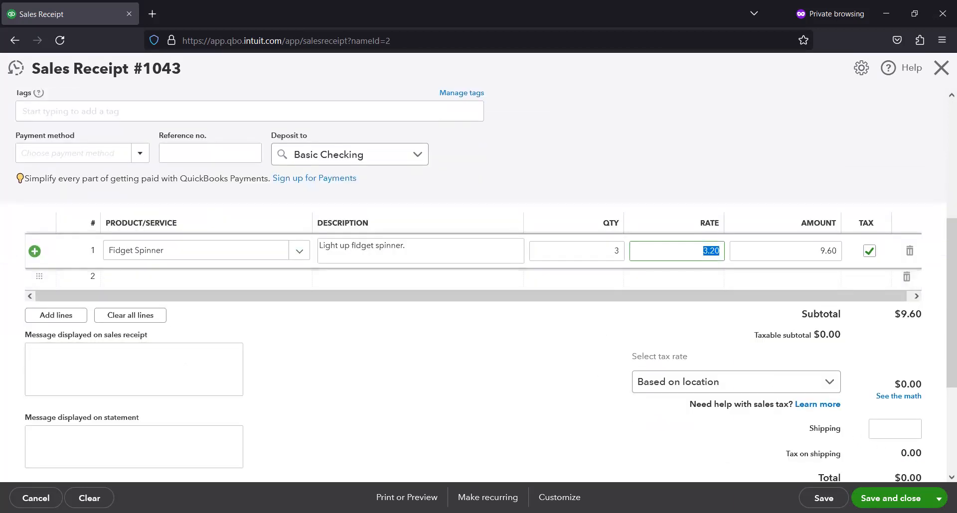
click(939, 497)
click(891, 499)
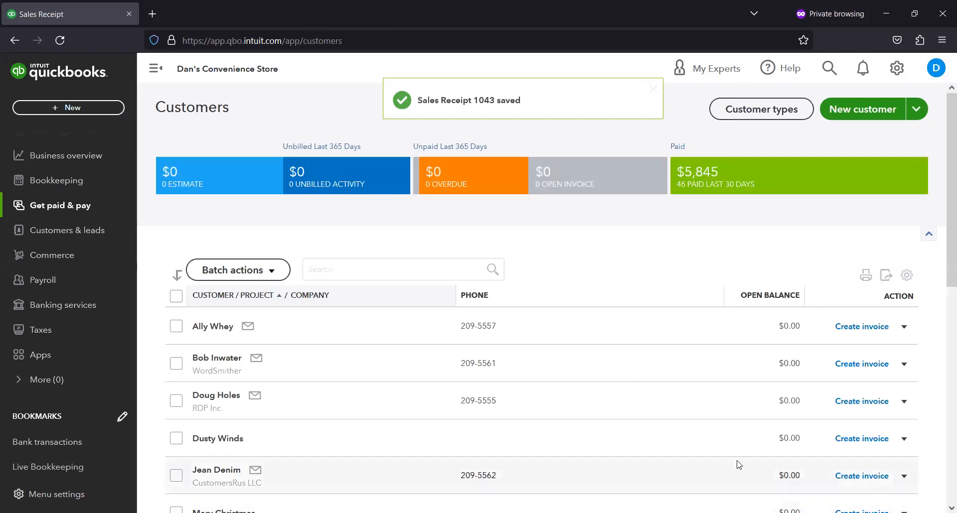
- Start a sales receipt for the last customer in the customer list
scroll(505, 400, down, 9)
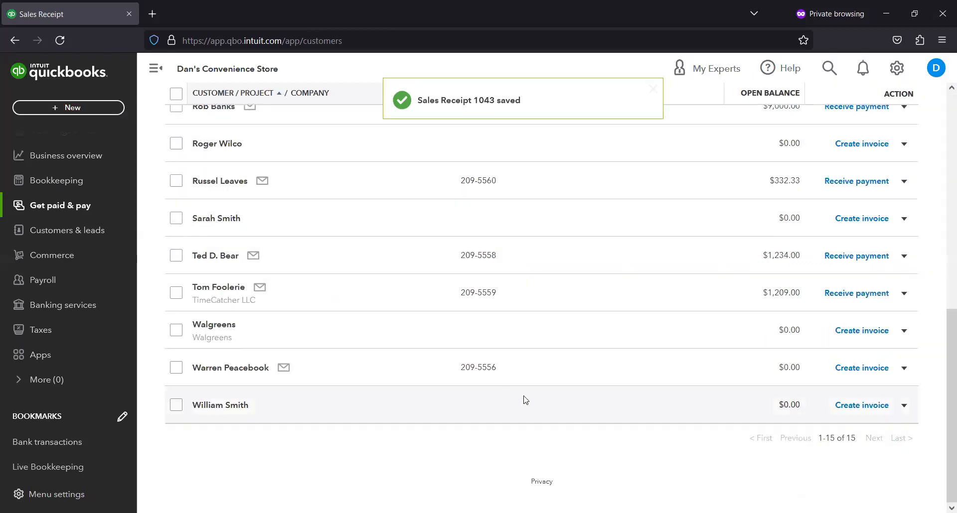
click(903, 405)
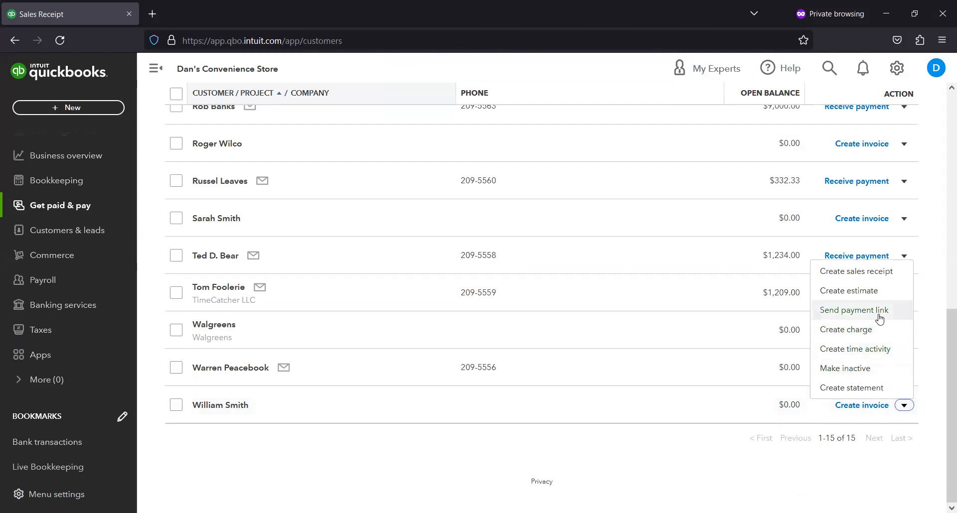
click(873, 275)
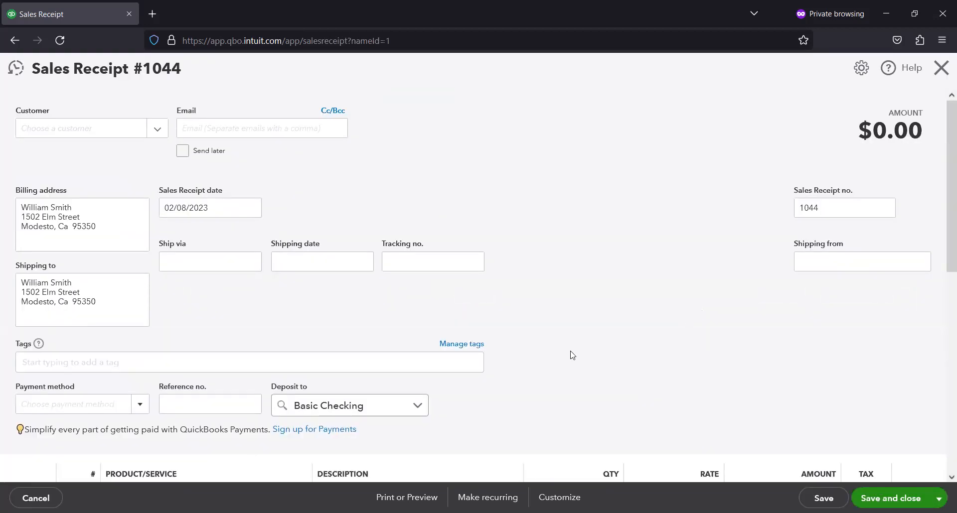
- Enter Dog leash with quantity 11 on the first line, and save and close the sales receipt
scroll(395, 402, down, 2)
scroll(260, 280, down, 1)
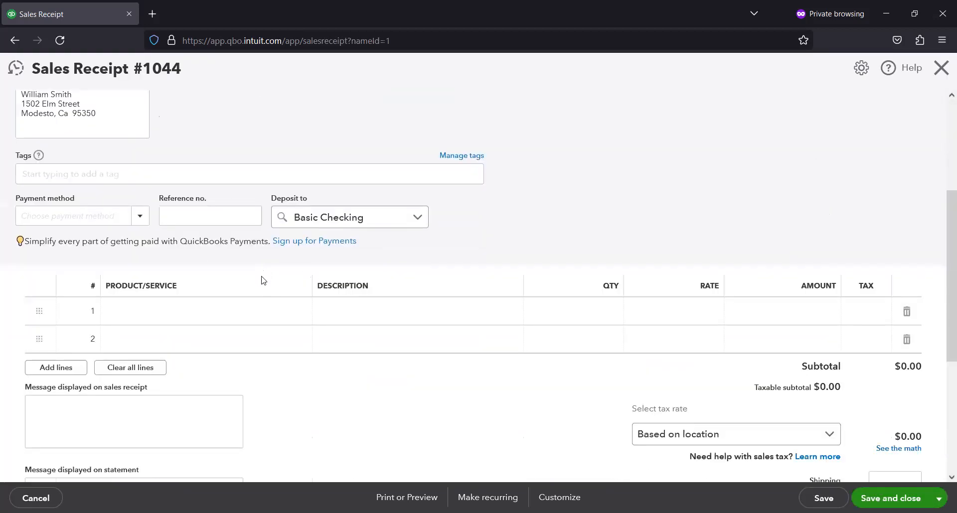
click(260, 312)
click(300, 312)
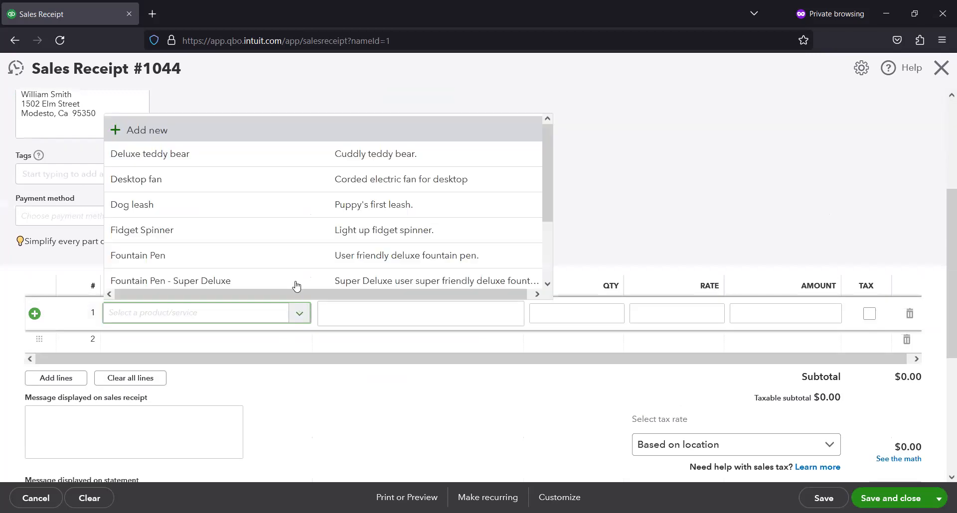
click(299, 205)
click(622, 313)
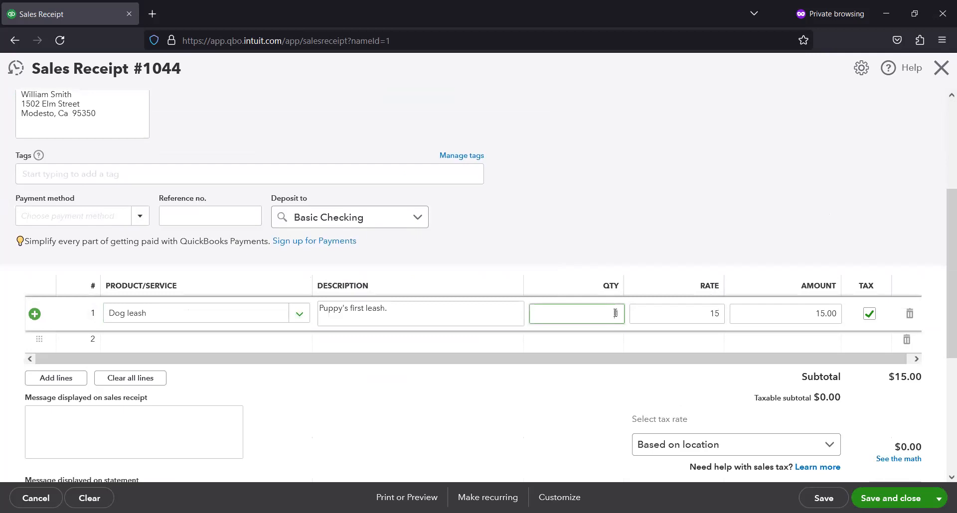
text(11)
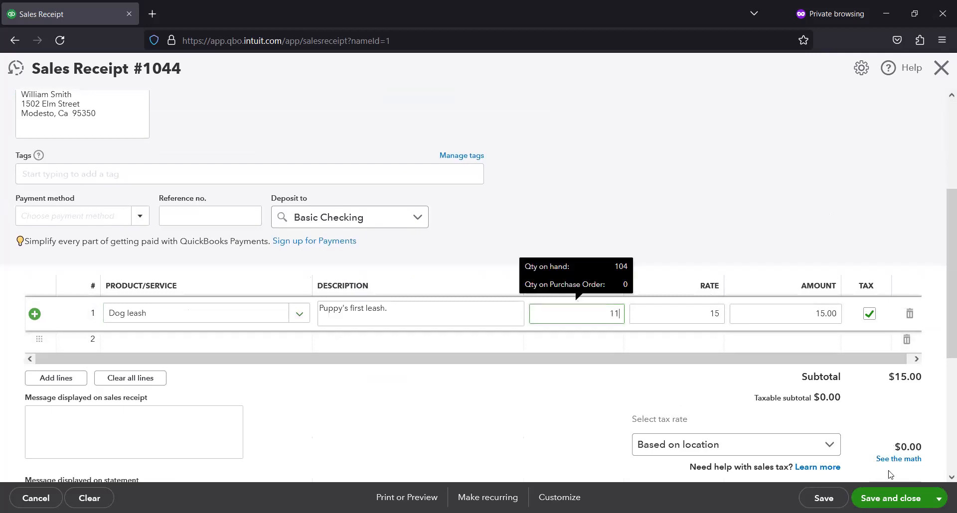
click(901, 496)
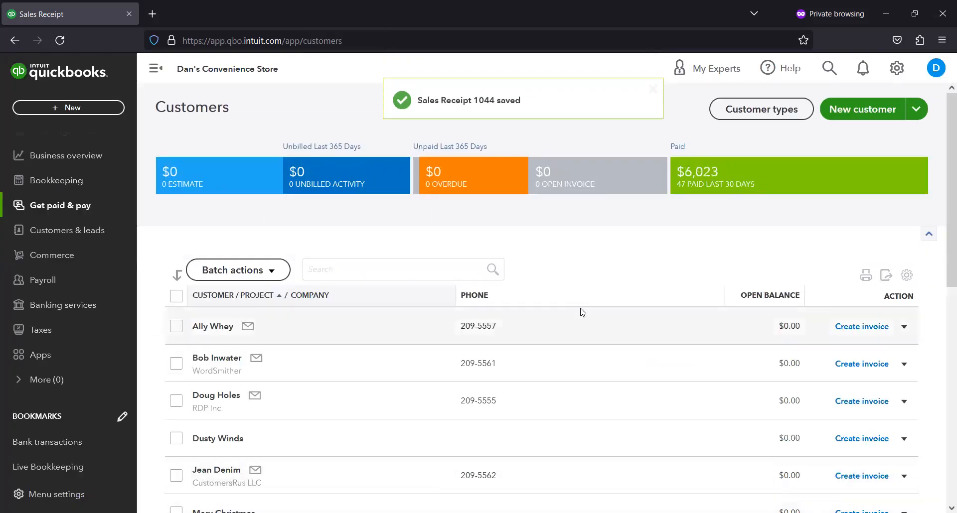
- Open the Basic Checking bank register from the chart of accounts to review the sales receipt deposits
click(895, 69)
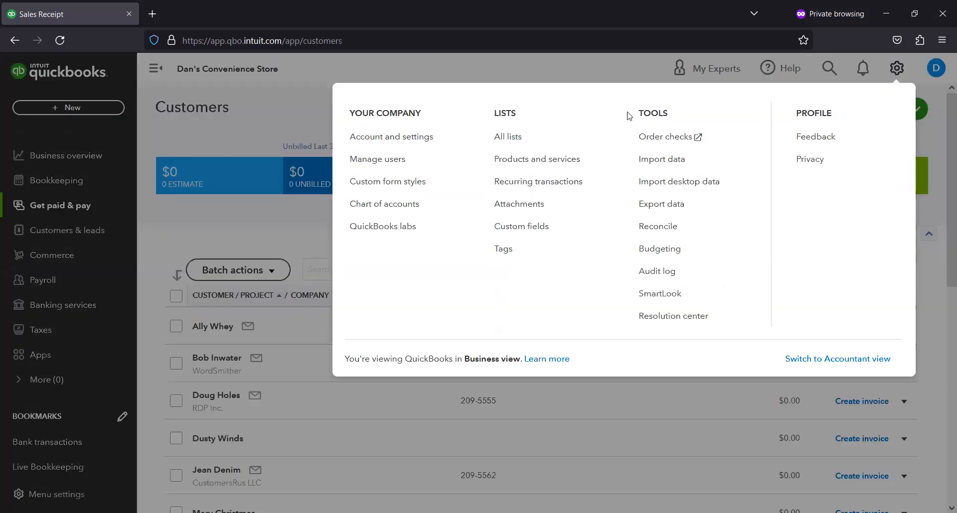
click(399, 204)
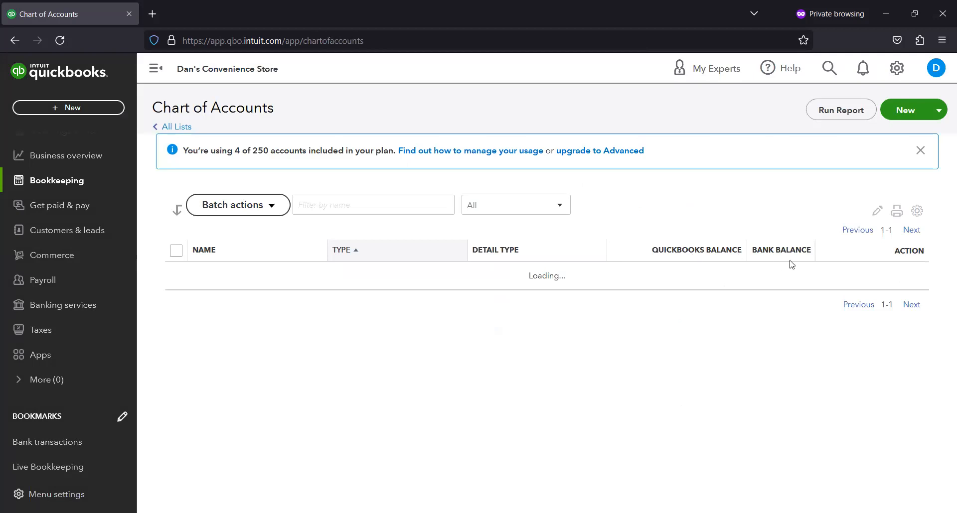
click(859, 276)
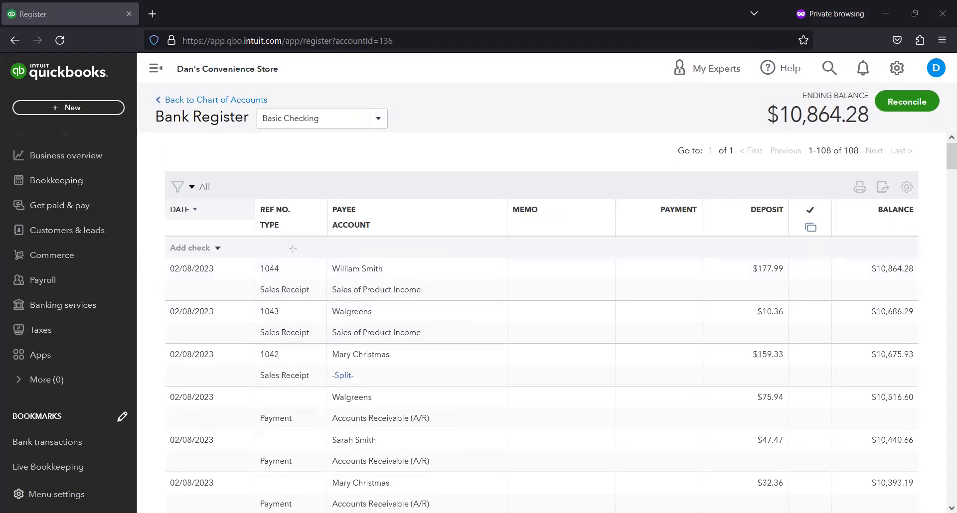
- Sort the register by date with the oldest first and back to newest first, and examine the latest sales receipt entries
mouse_move(246, 262)
mouse_down()
mouse_move(323, 352)
mouse_move(323, 413)
mouse_up()
click(193, 212)
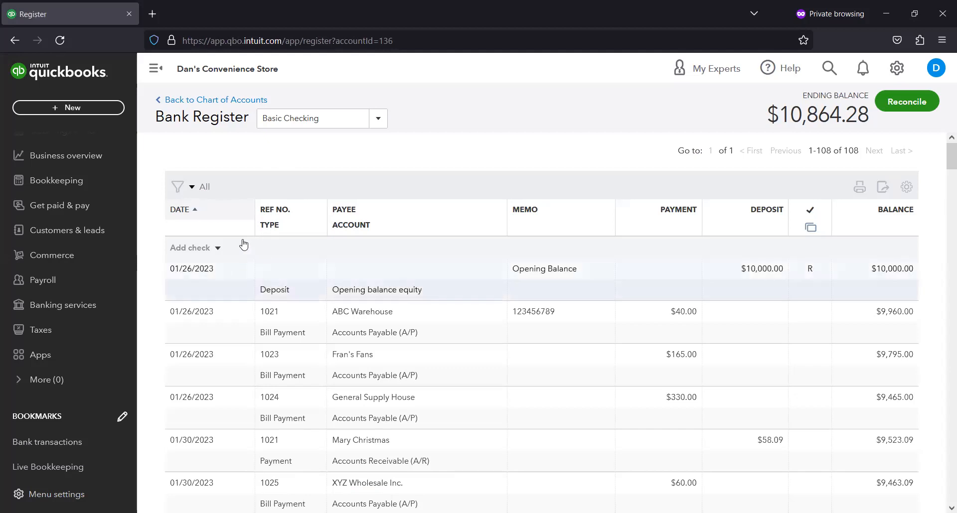
click(195, 210)
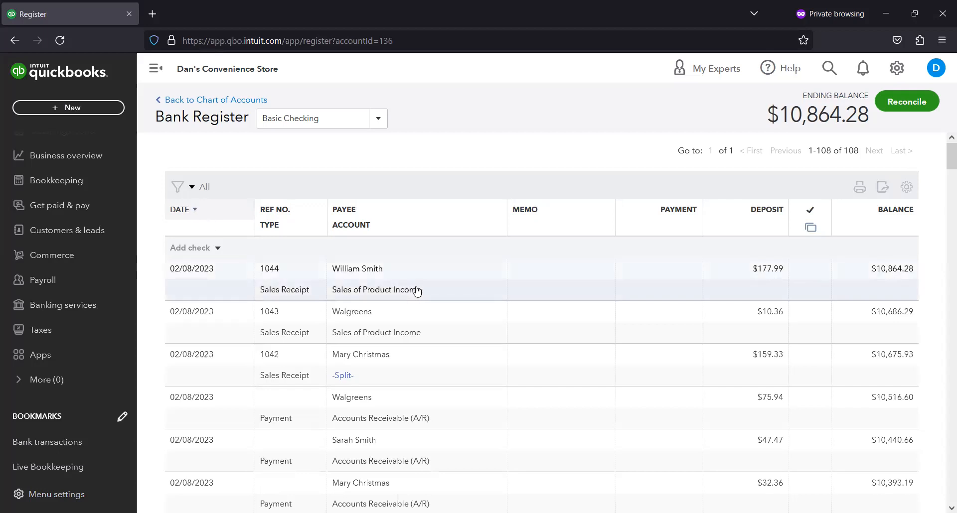
scroll(416, 291, down, 3)
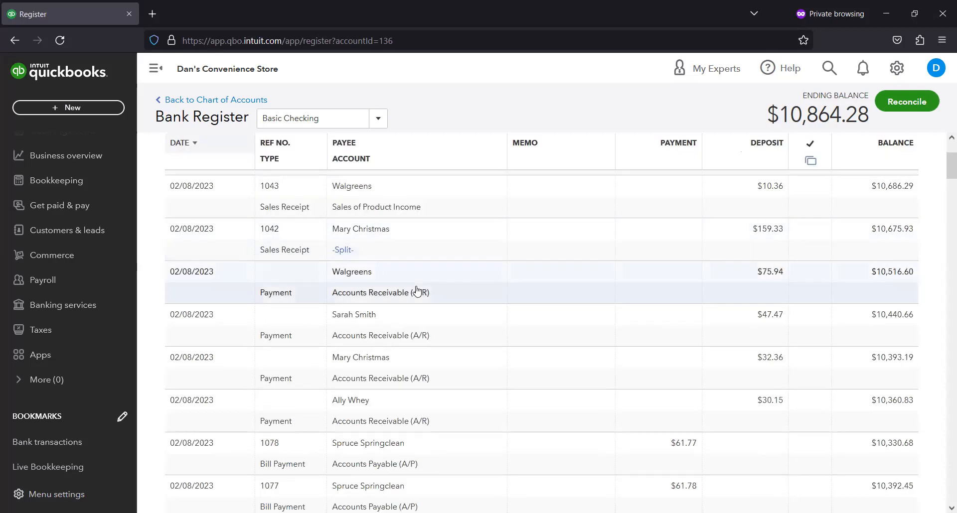
scroll(417, 291, up, 2)
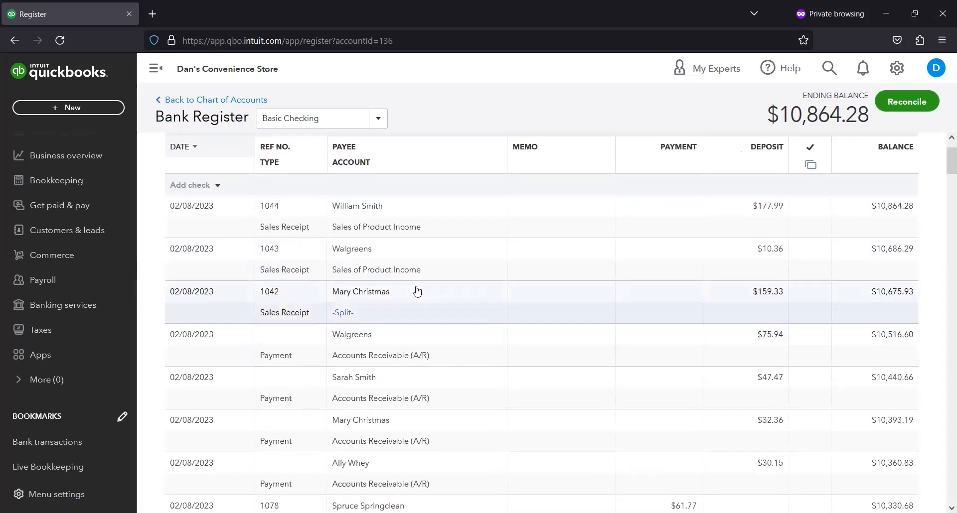
scroll(416, 290, up, 2)
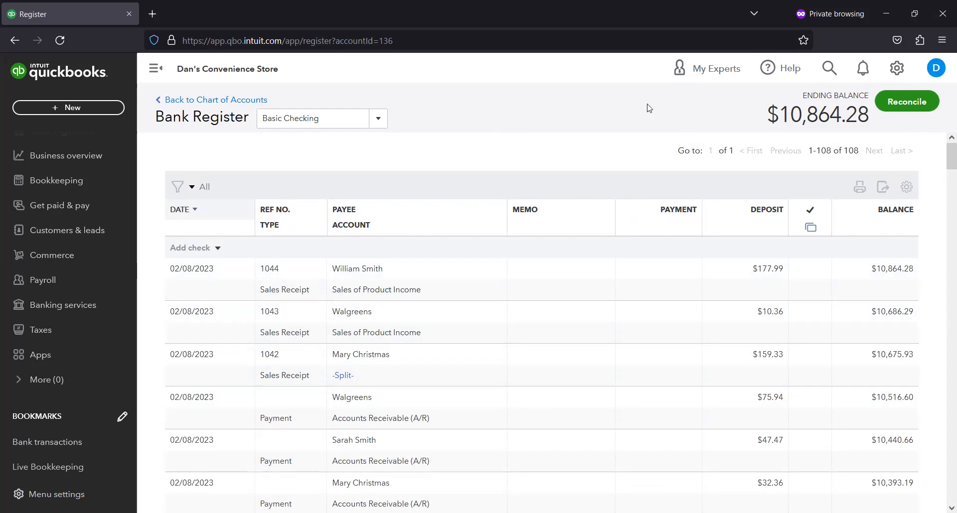
- Return to the chart of accounts and reopen the Basic Checking register to review the three sales receipts
click(181, 99)
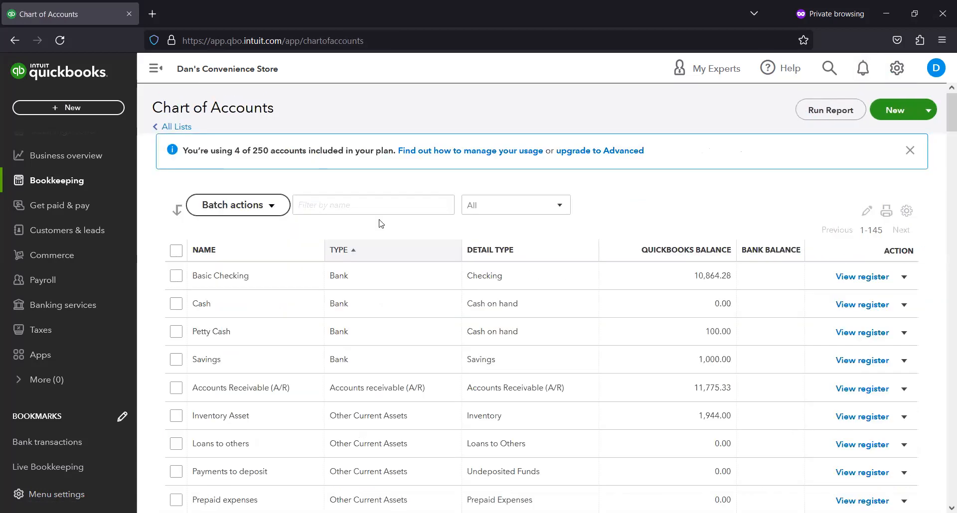
click(897, 67)
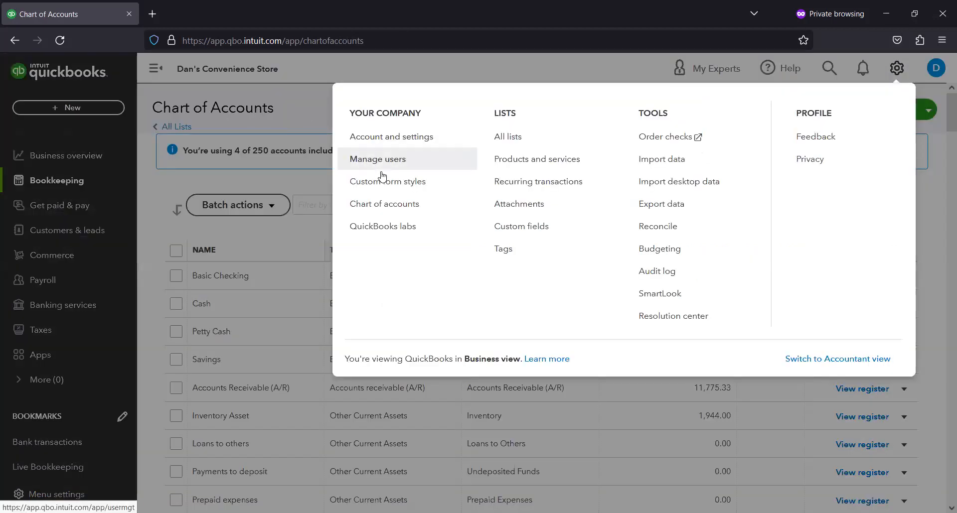
click(406, 199)
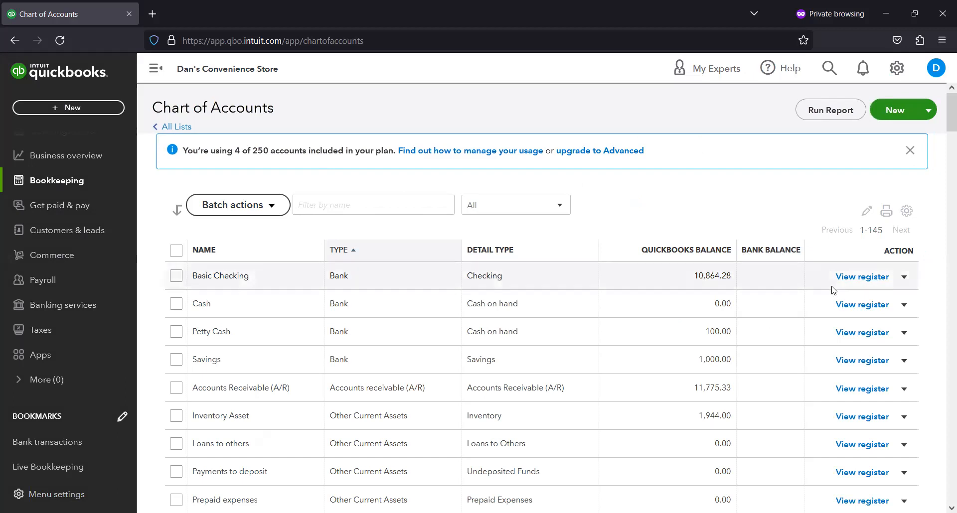
click(876, 281)
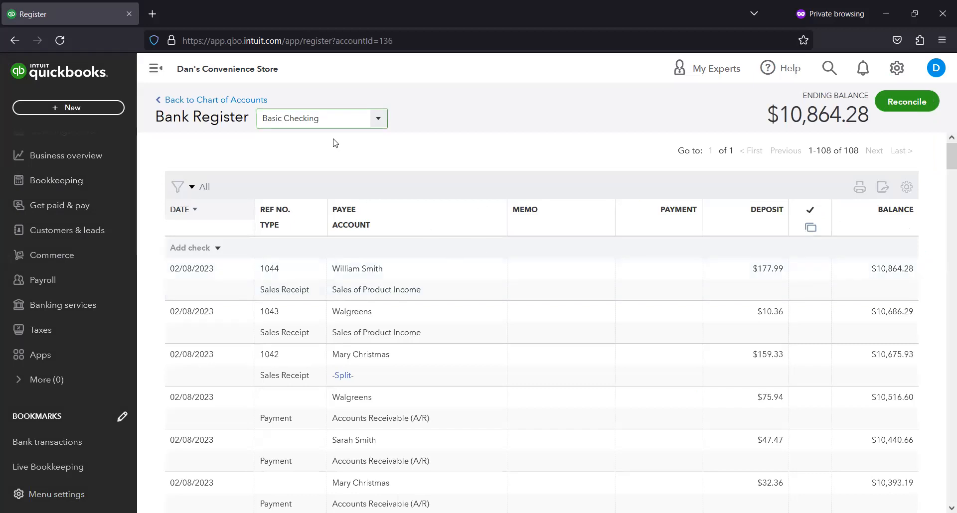
drag(239, 249, 345, 392)
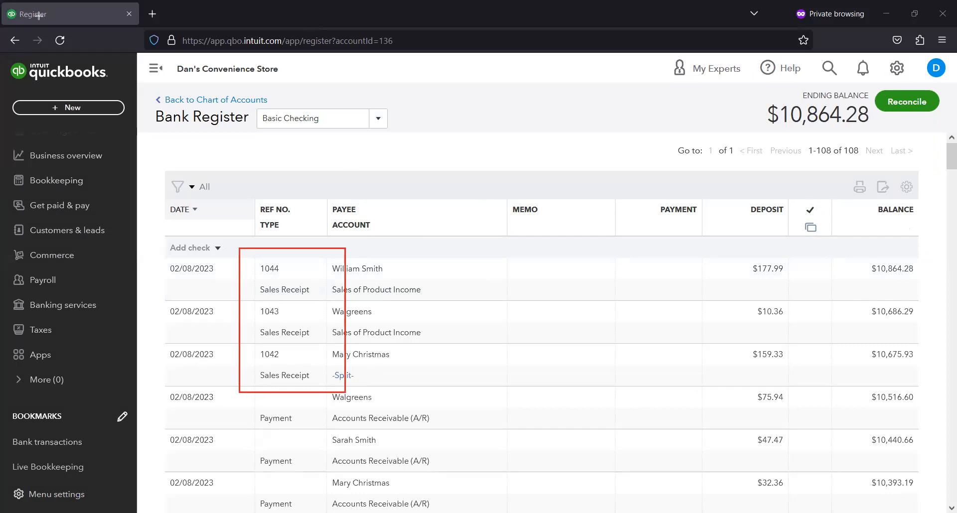
- Open sales receipt 1044 from the register, review its deposit account and line items, and close it without changes
click(373, 284)
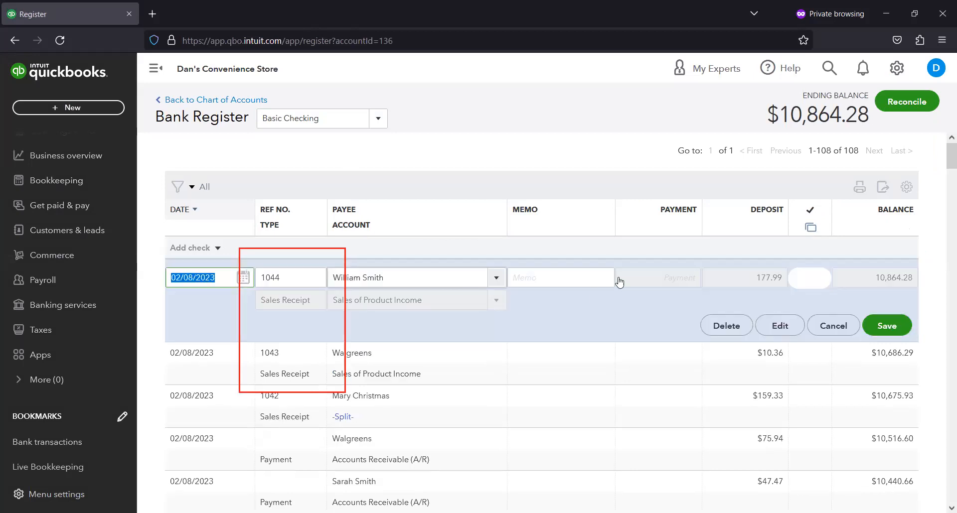
click(779, 327)
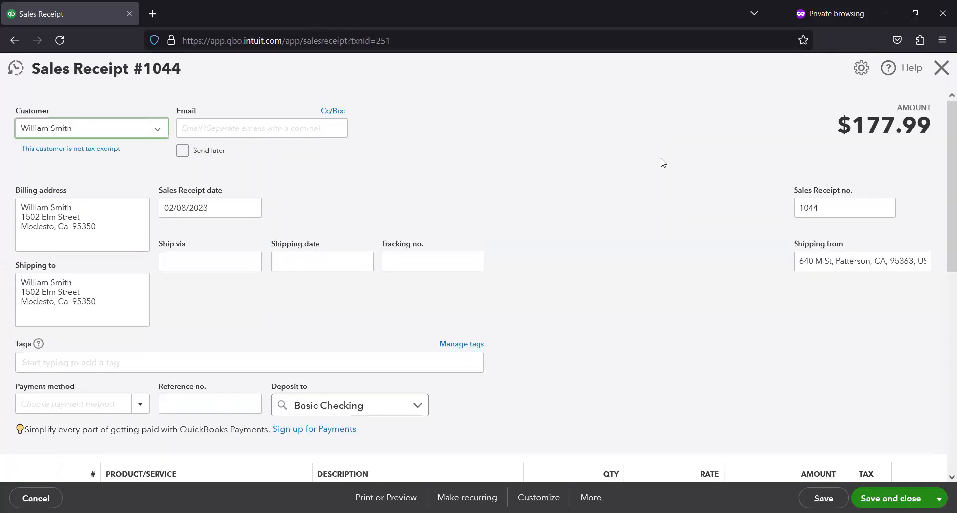
scroll(668, 236, down, 2)
scroll(660, 238, up, 1)
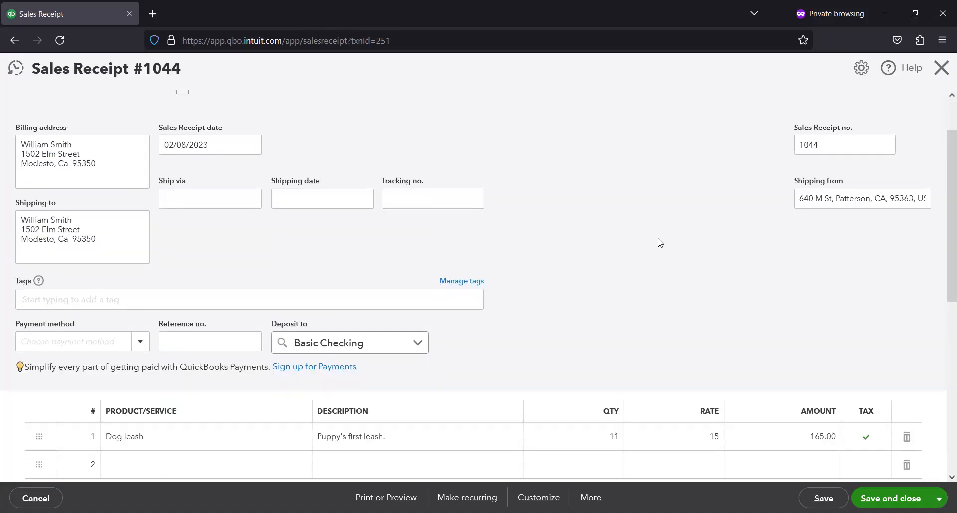
scroll(613, 222, up, 1)
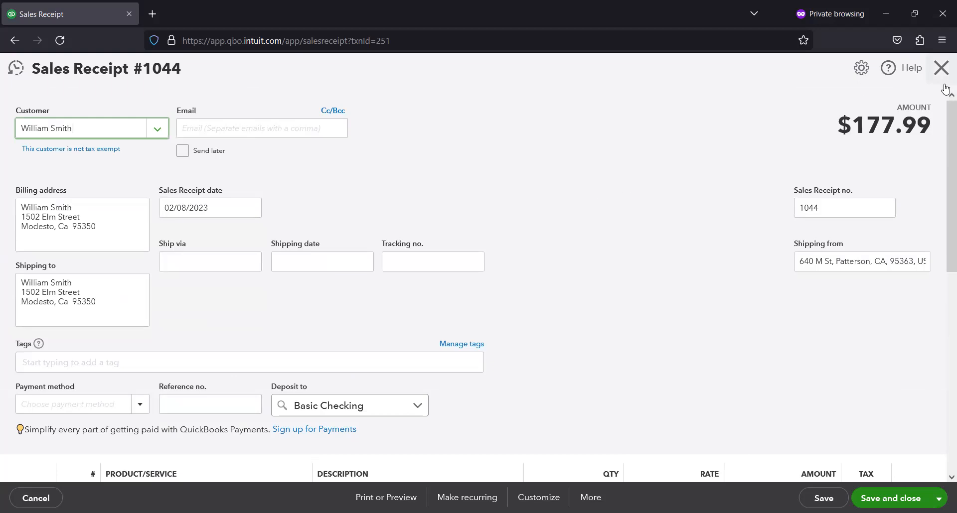
click(942, 68)
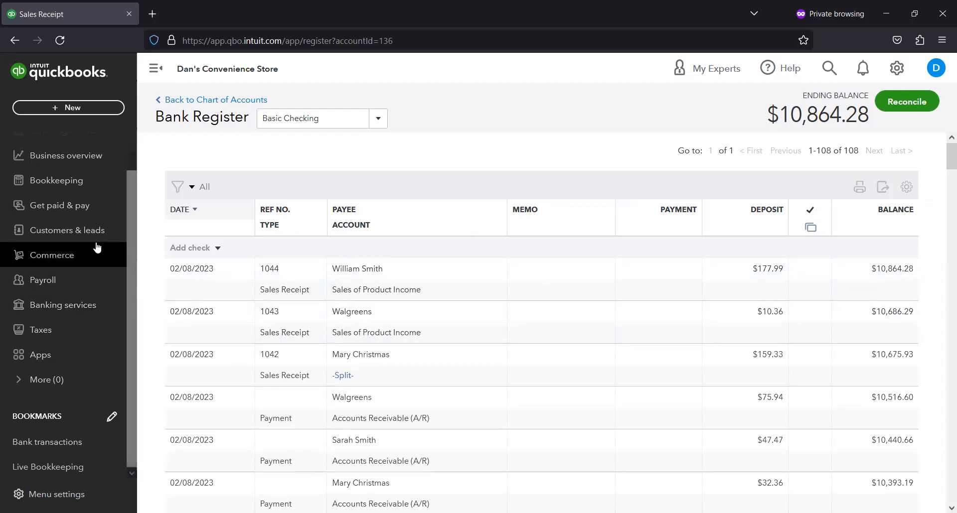
- Open the customer list and start an invoice for the customer three rows above Walgreens
click(80, 209)
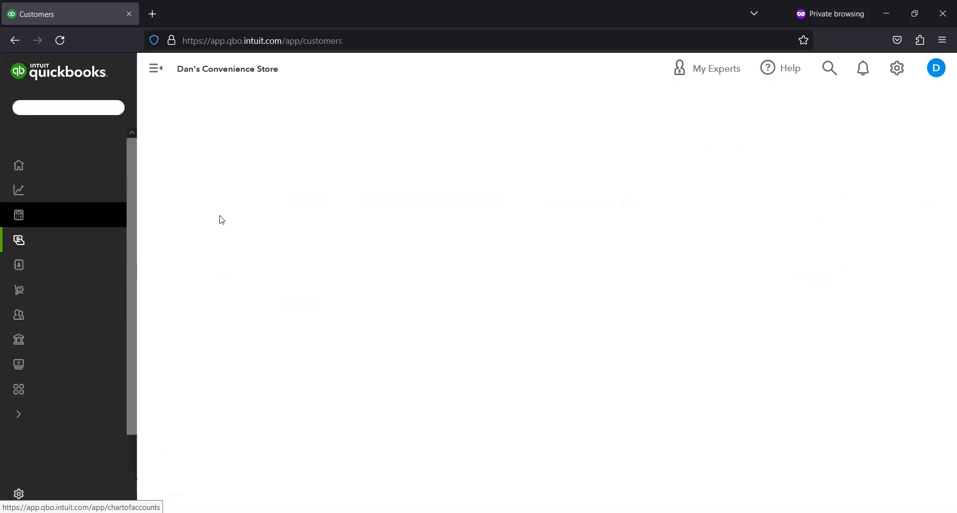
scroll(375, 218, down, 2)
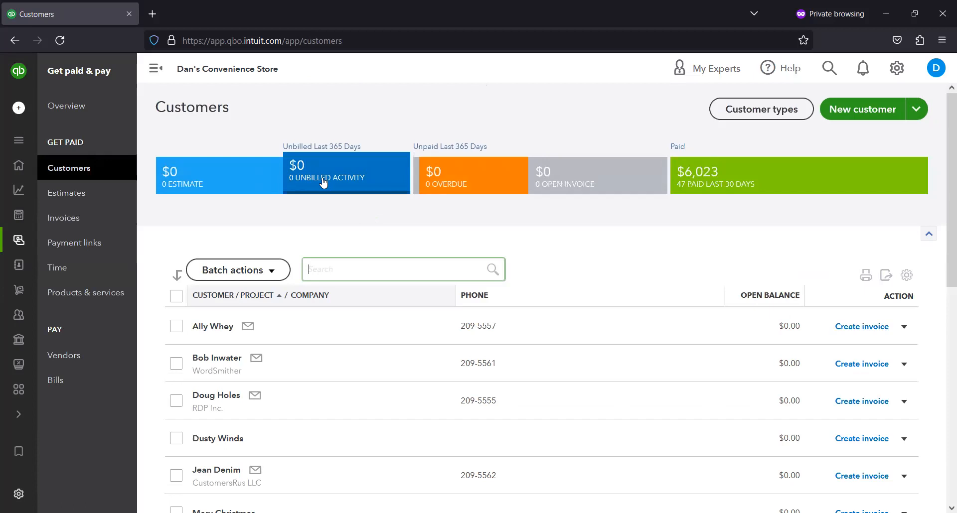
scroll(310, 199, down, 3)
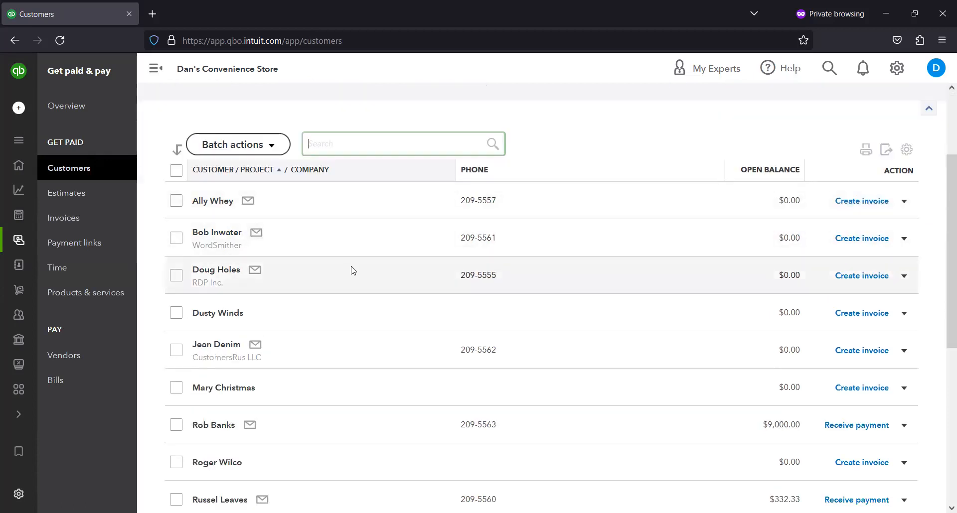
scroll(518, 336, down, 3)
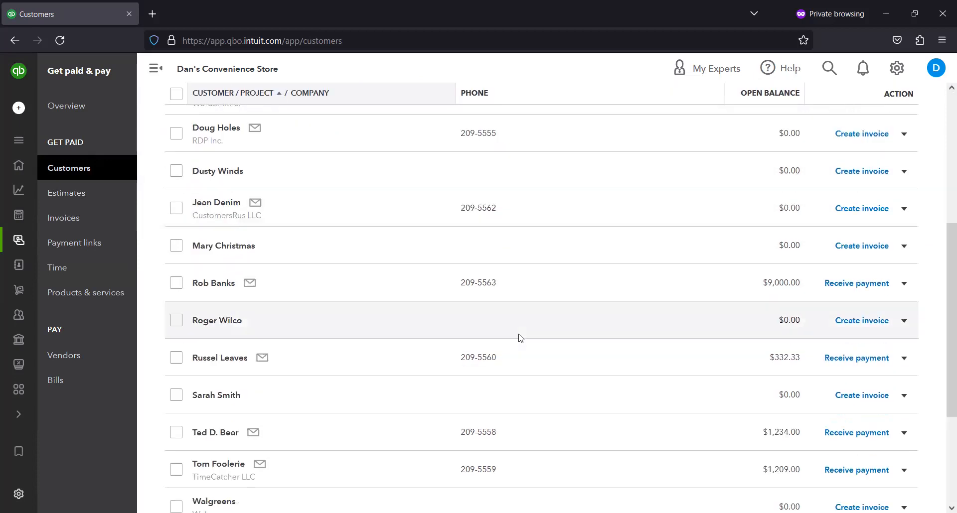
scroll(520, 338, down, 1)
scroll(519, 337, down, 3)
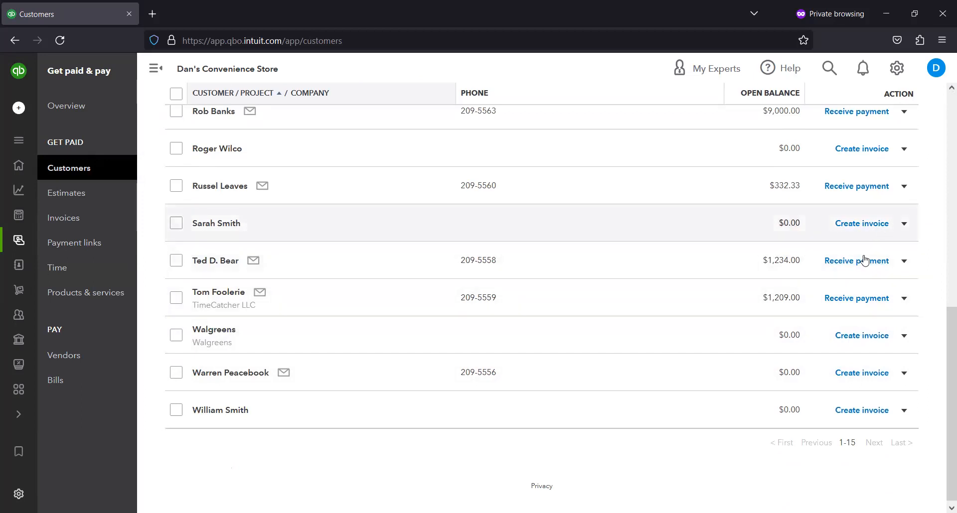
click(874, 225)
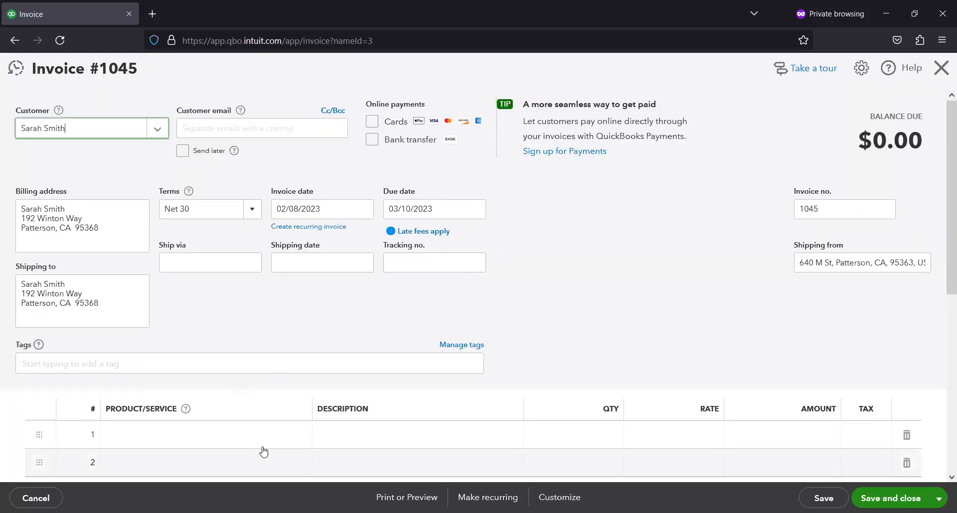
- Enter Deluxe teddy bear with quantity 3 on the first invoice line, and save and close the invoice
click(263, 445)
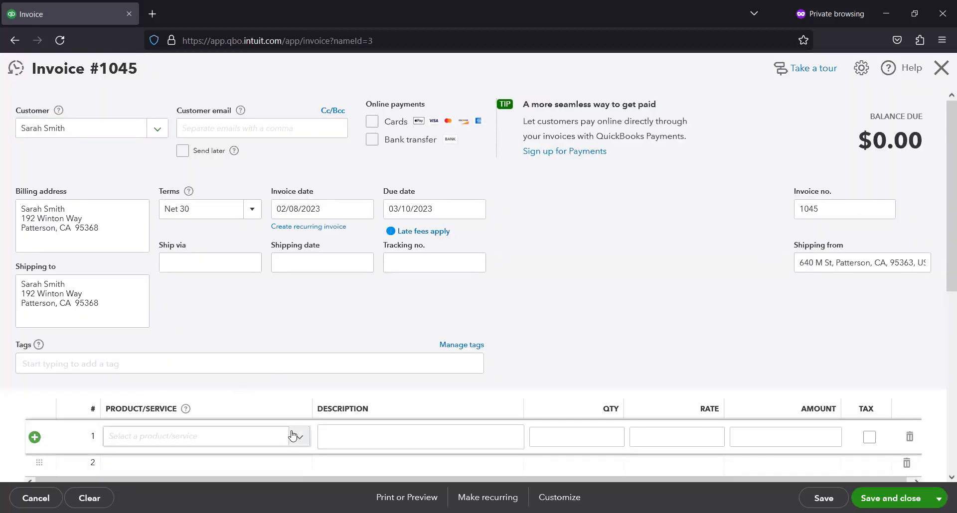
click(292, 436)
click(240, 287)
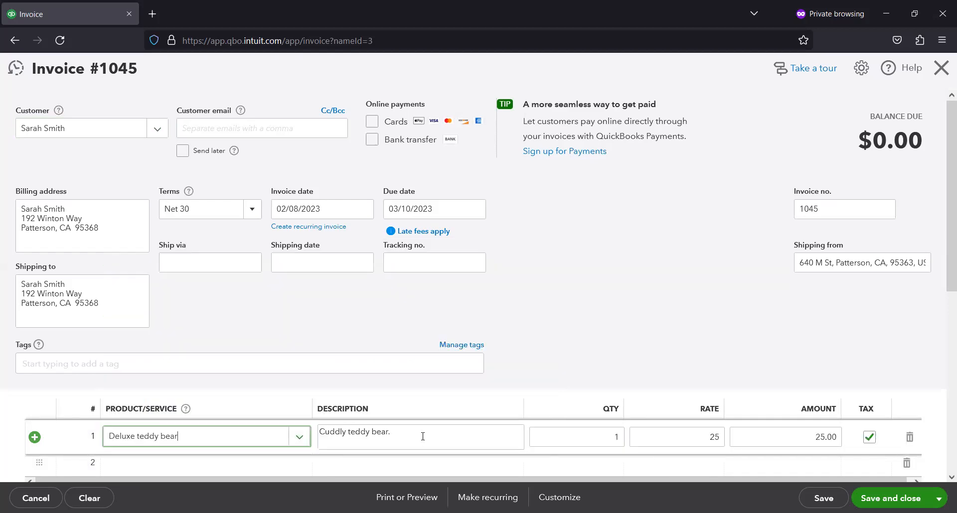
click(620, 436)
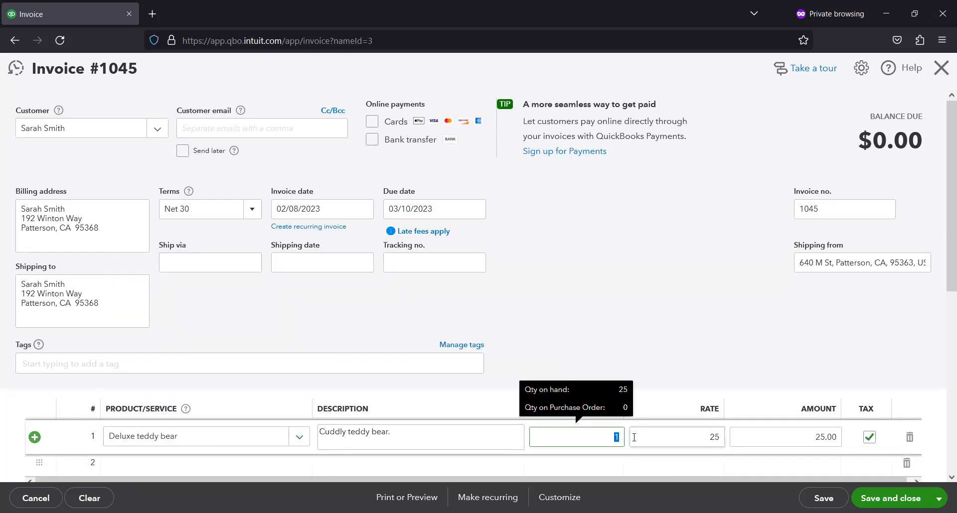
text(3)
key(Tab)
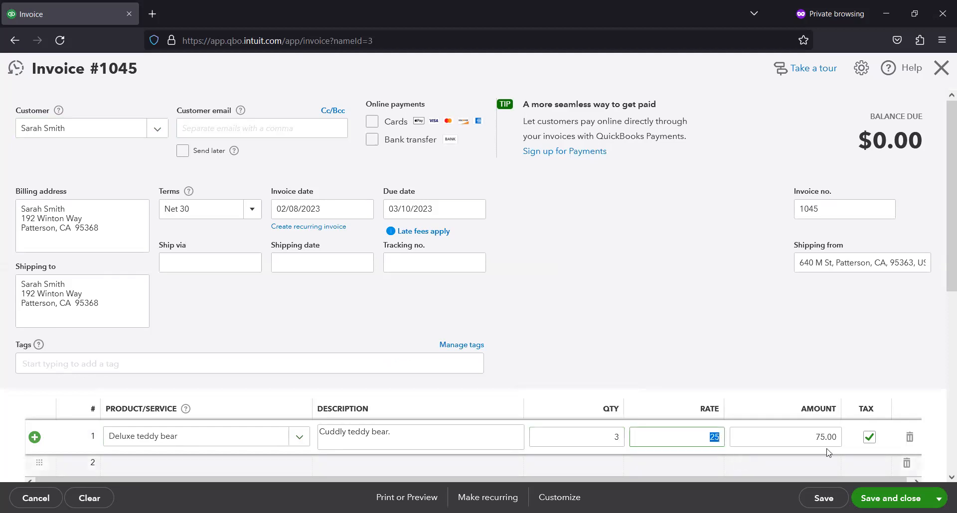
click(875, 498)
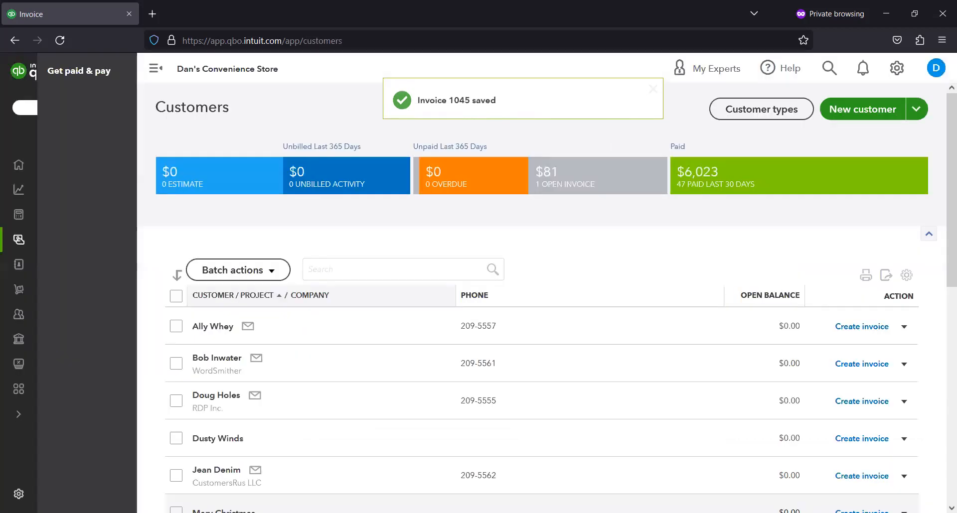
- Start an invoice for Walgreens from the customer list
scroll(675, 312, down, 2)
scroll(668, 313, down, 5)
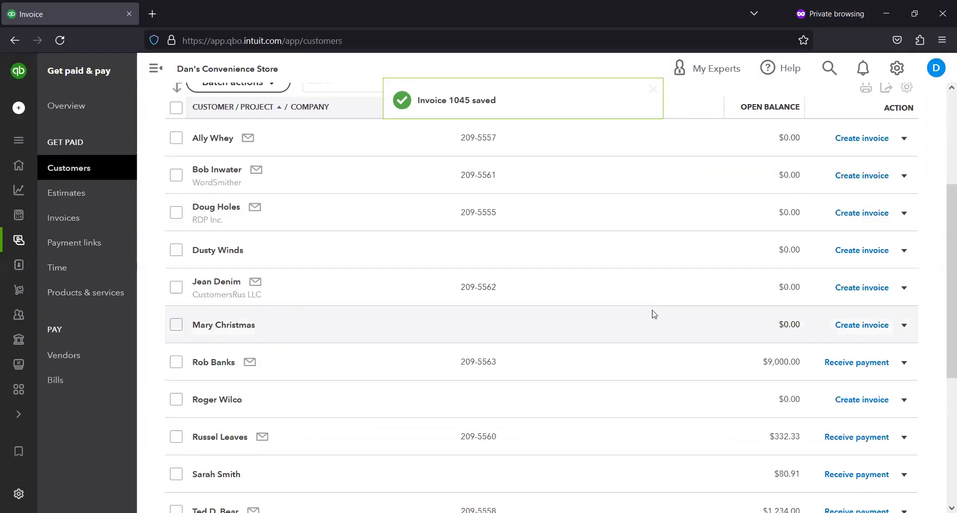
scroll(611, 341, down, 2)
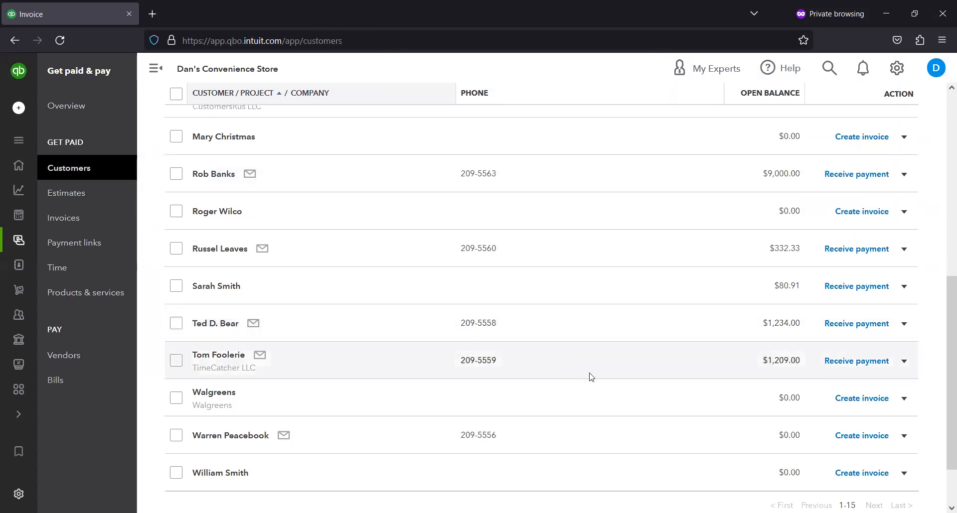
click(847, 399)
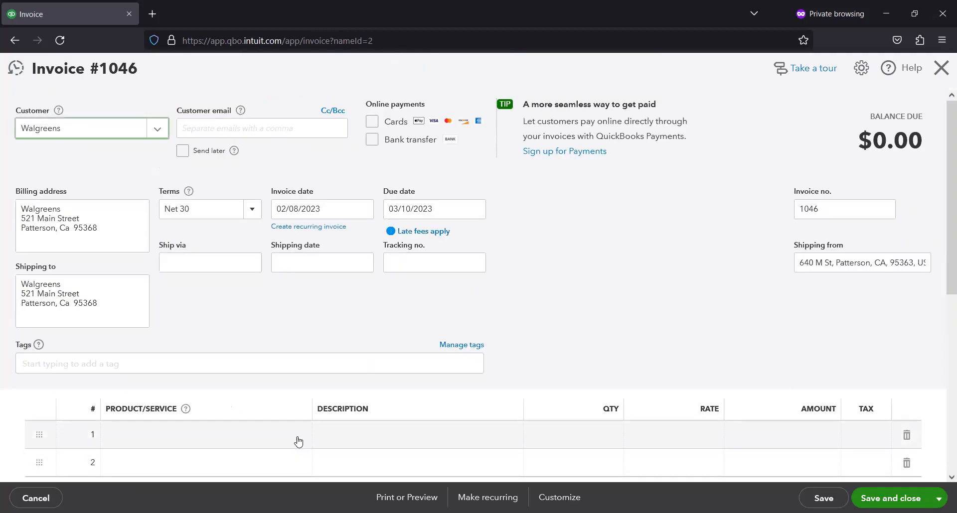
- Enter Fidget Spinner with quantity 33 on the Walgreens invoice, and save and close it
click(298, 438)
click(299, 439)
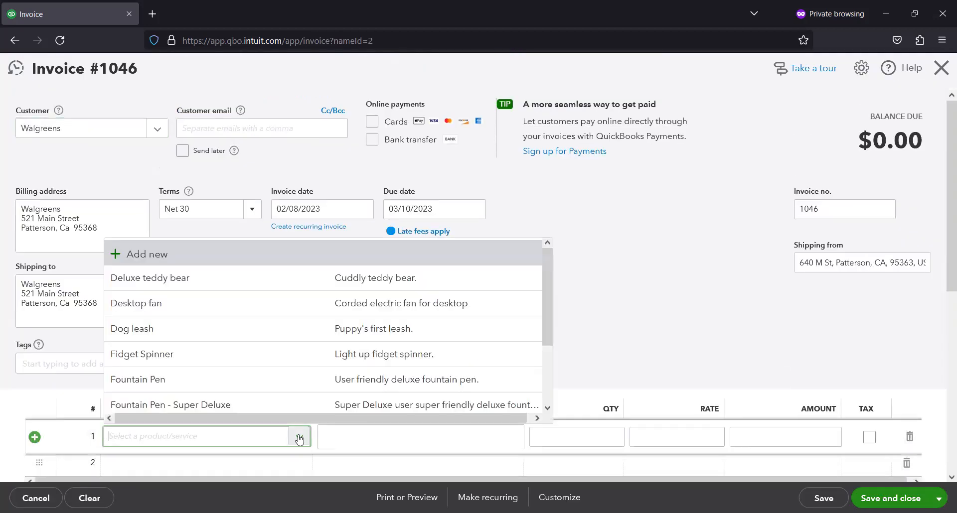
click(349, 355)
click(623, 438)
text(33)
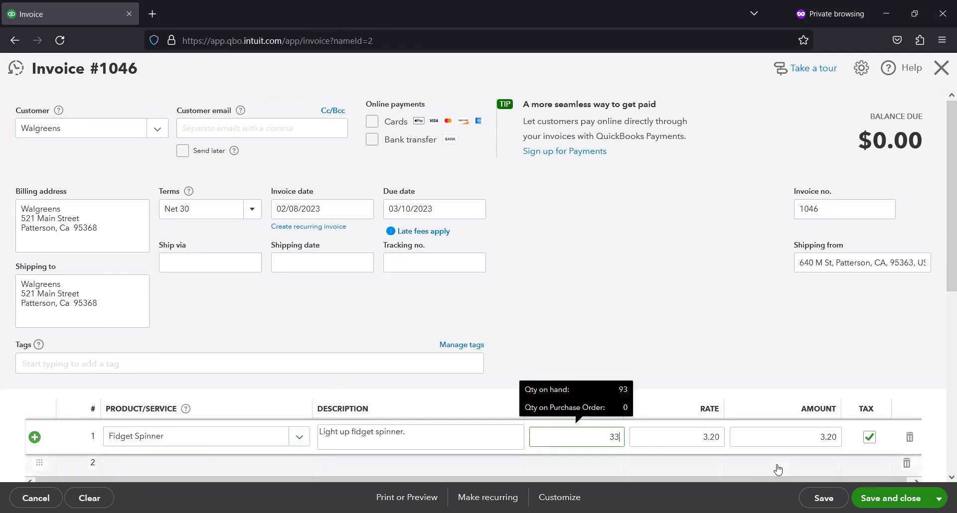
click(877, 496)
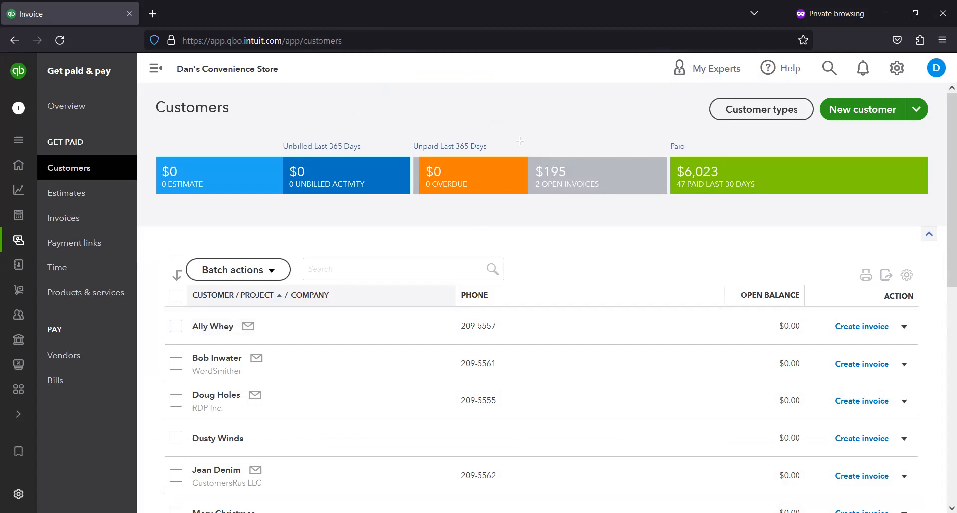
- Review the open invoices summary and the customers' open balances in the customer list
drag(519, 141, 716, 238)
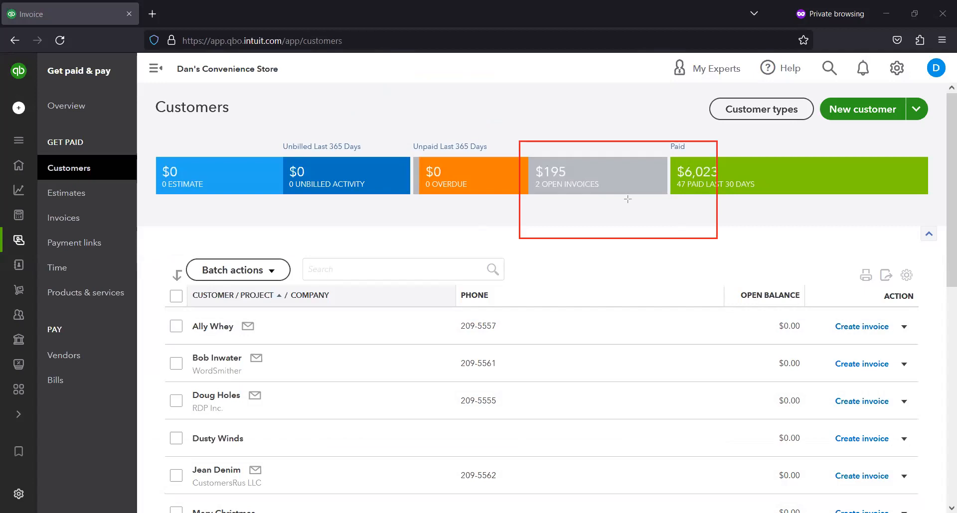
scroll(680, 296, down, 4)
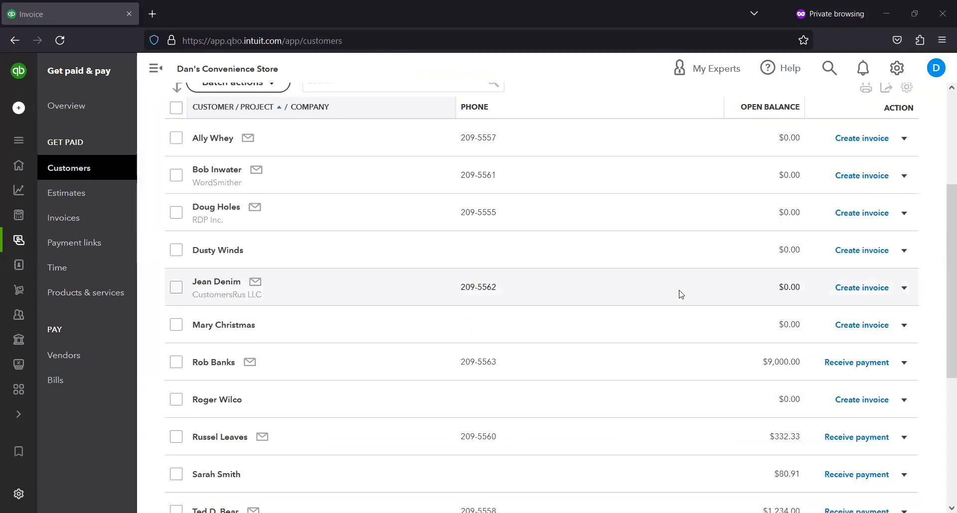
scroll(678, 302, down, 1)
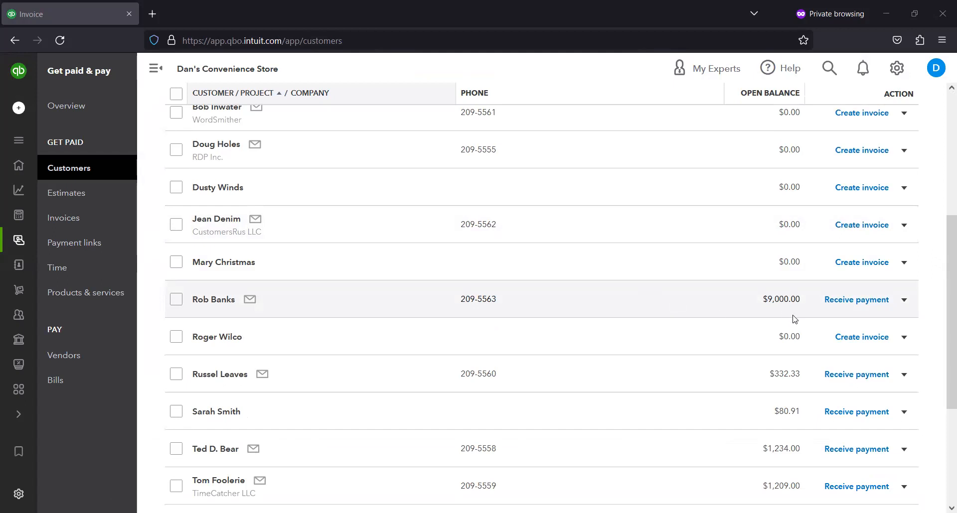
- Receive a partial payment of 9,000.00/2 from the customer with the $9,000.00 open balance, and save and close it
click(882, 300)
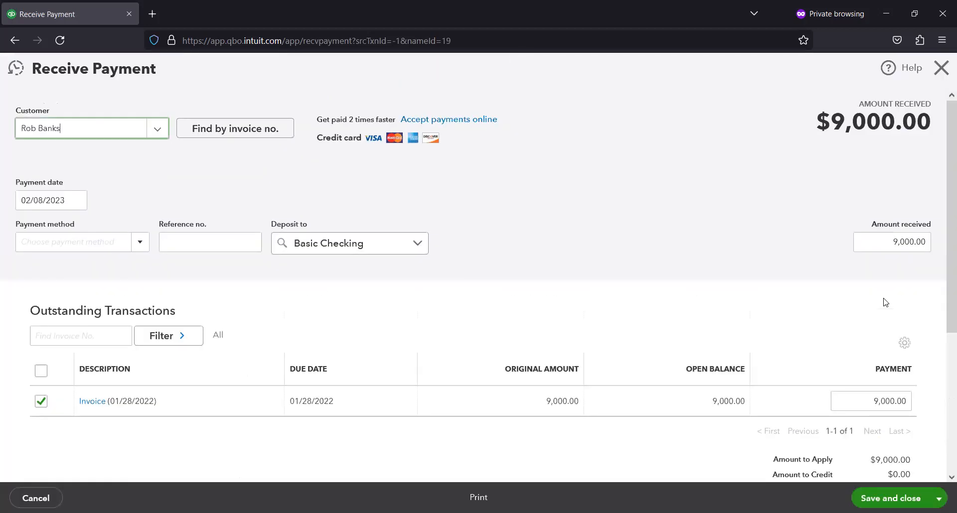
click(890, 242)
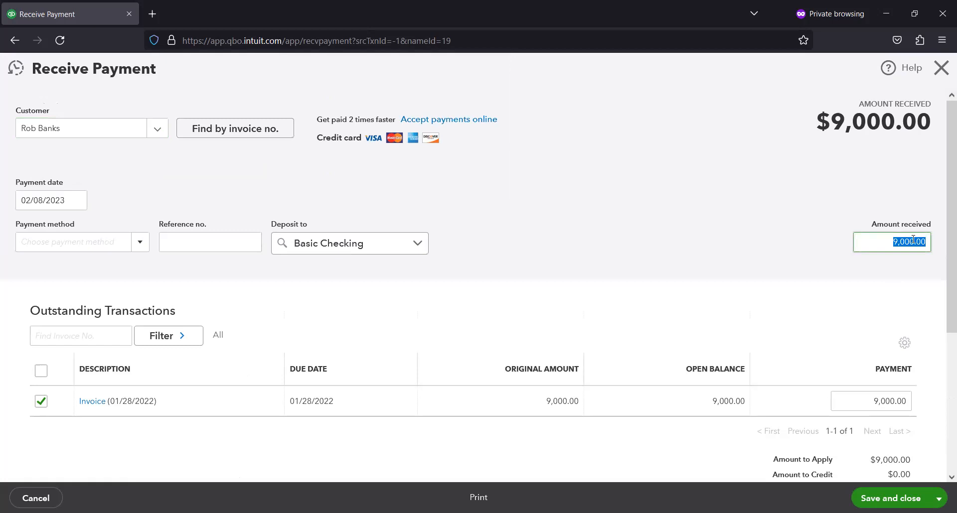
click(912, 239)
text(/2)
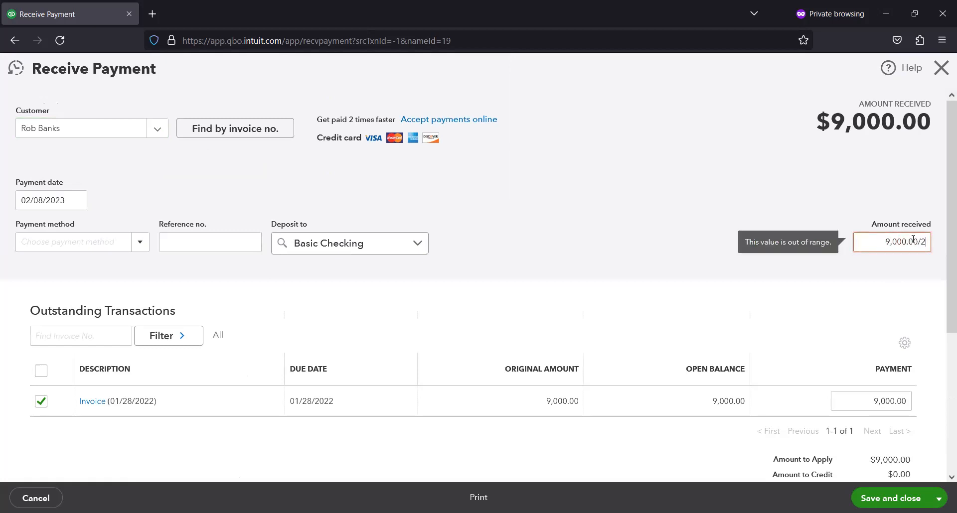
key(Tab)
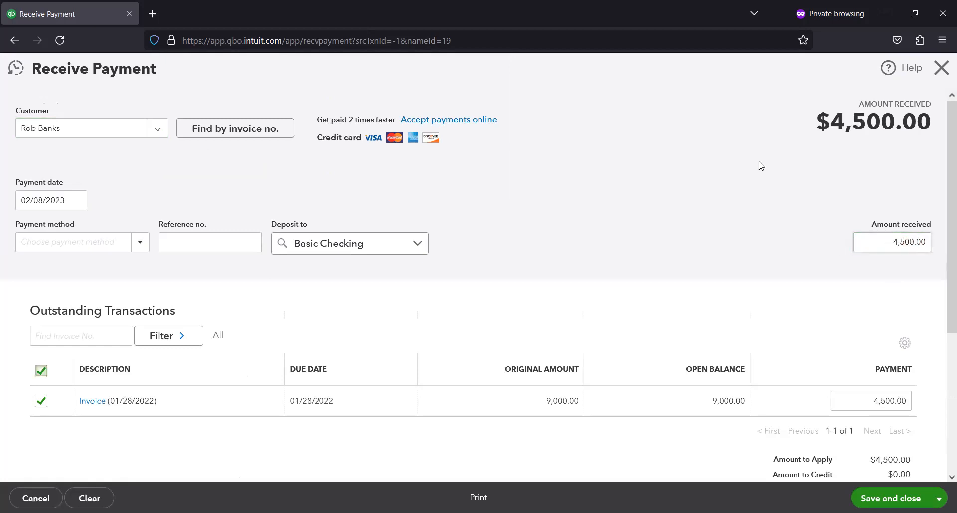
scroll(746, 220, down, 2)
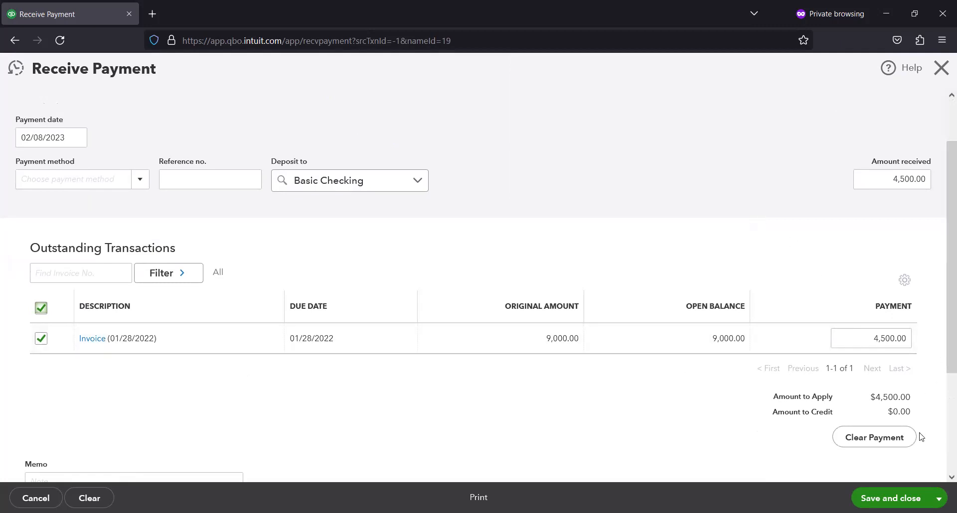
click(891, 498)
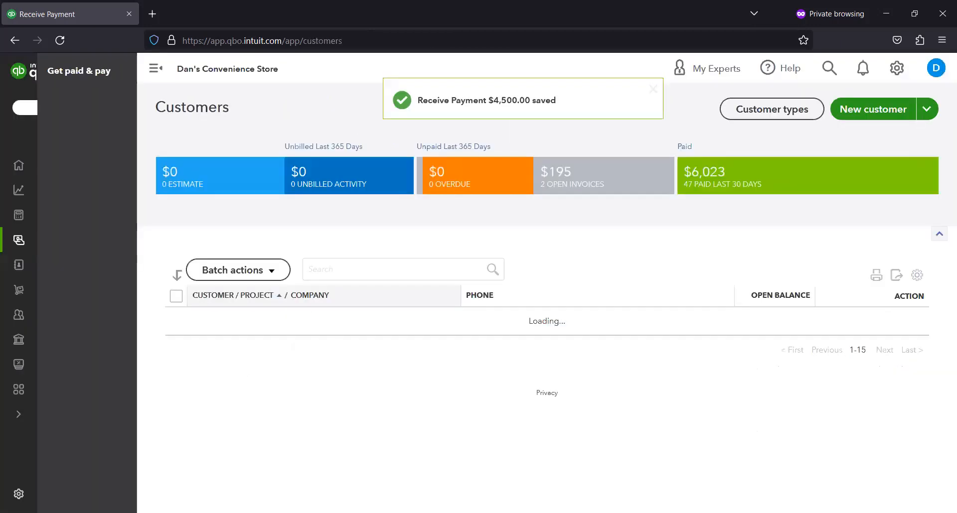
- Receive the remaining 4,500.00 from the same customer into Basic Checking, and save and close the payment
scroll(859, 442, down, 3)
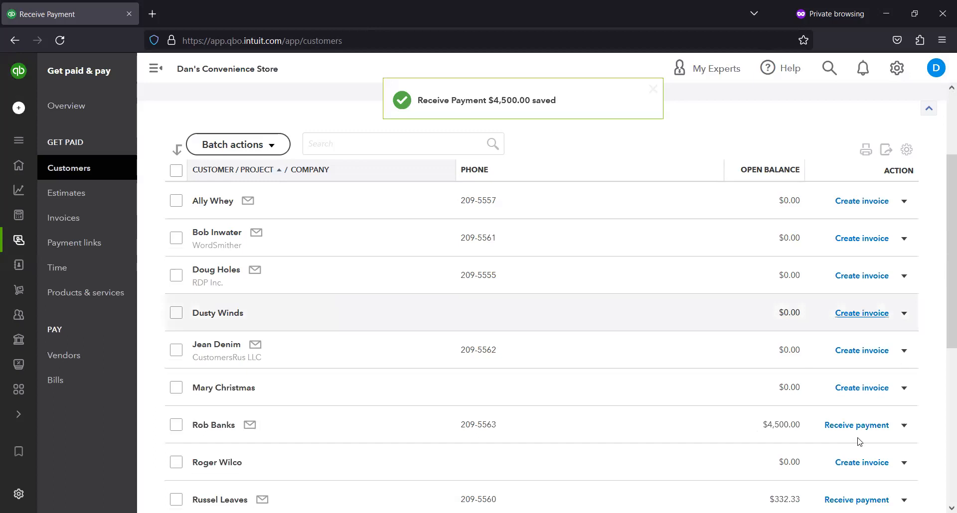
scroll(859, 442, down, 3)
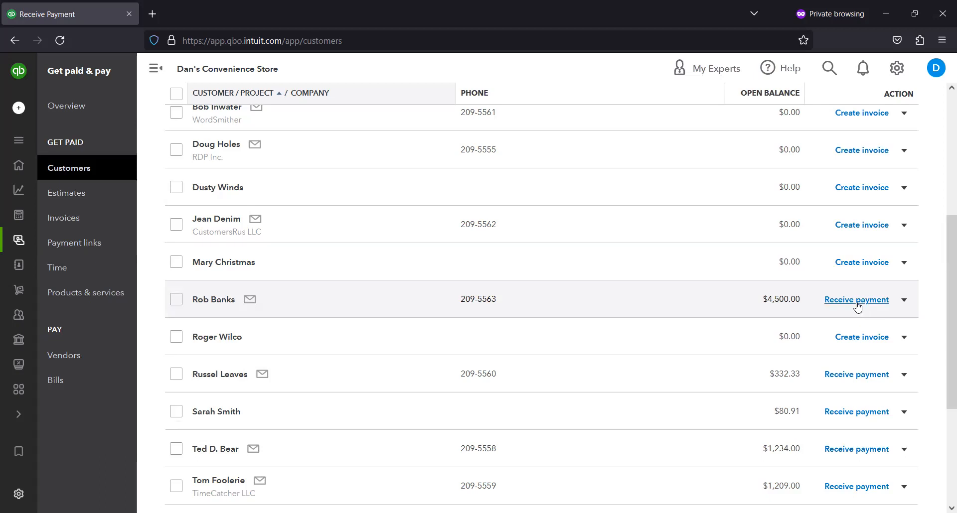
click(857, 301)
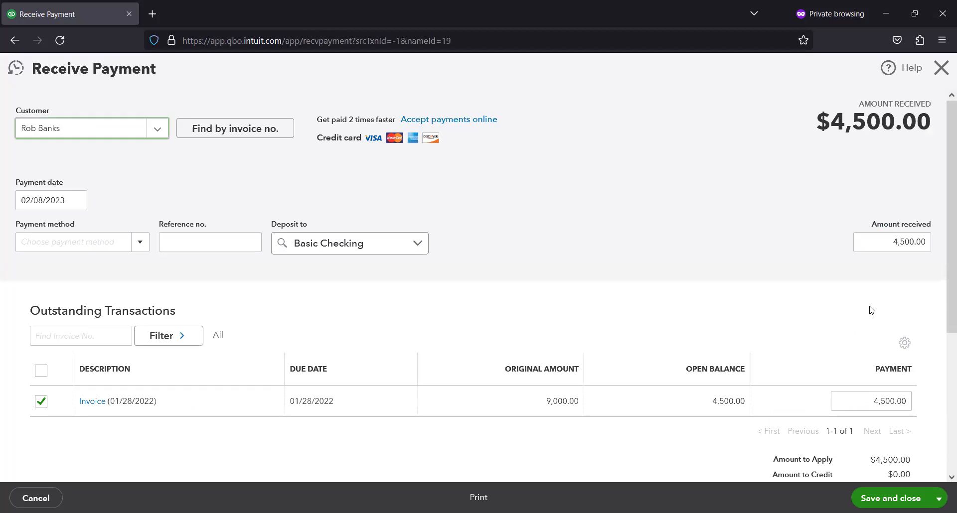
click(890, 499)
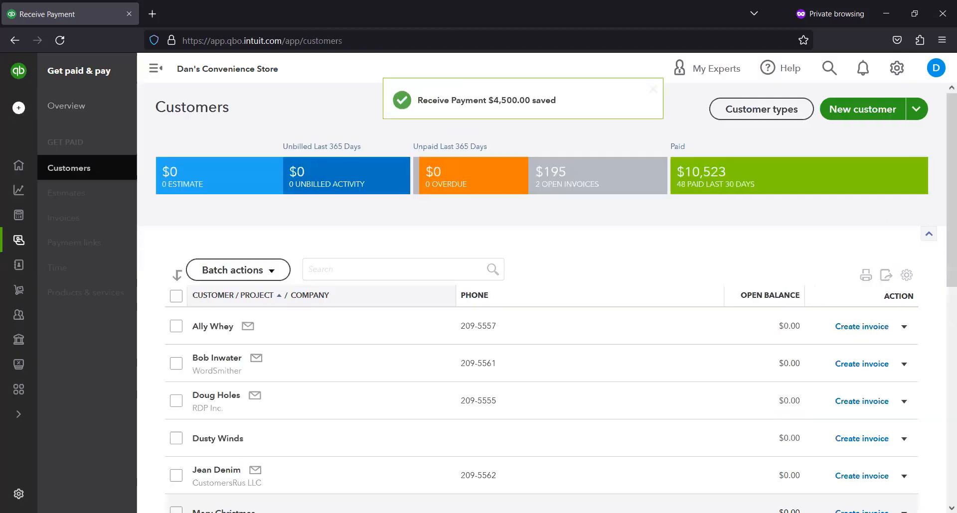
- Receive a partial payment of 332.33/2 from the customer with the $332.33 open balance, and save and close it
scroll(855, 416, down, 2)
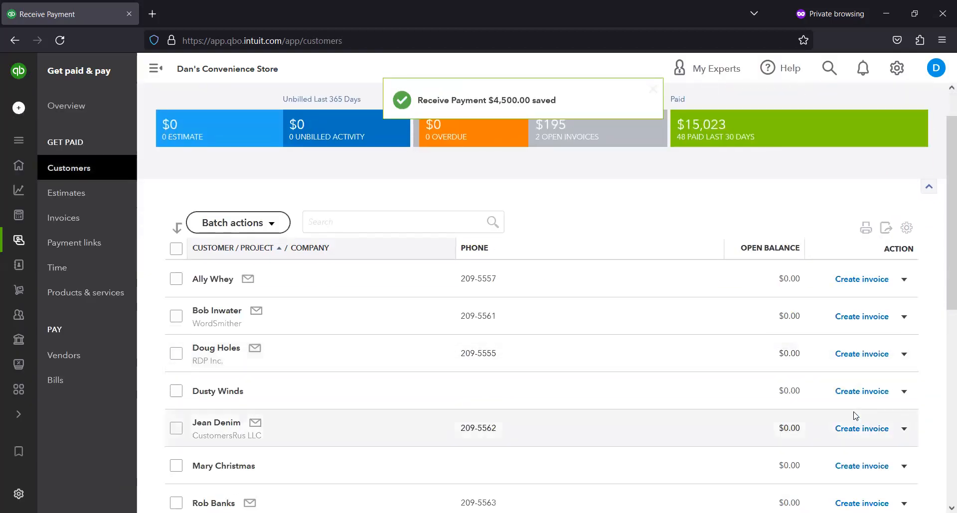
scroll(855, 416, down, 2)
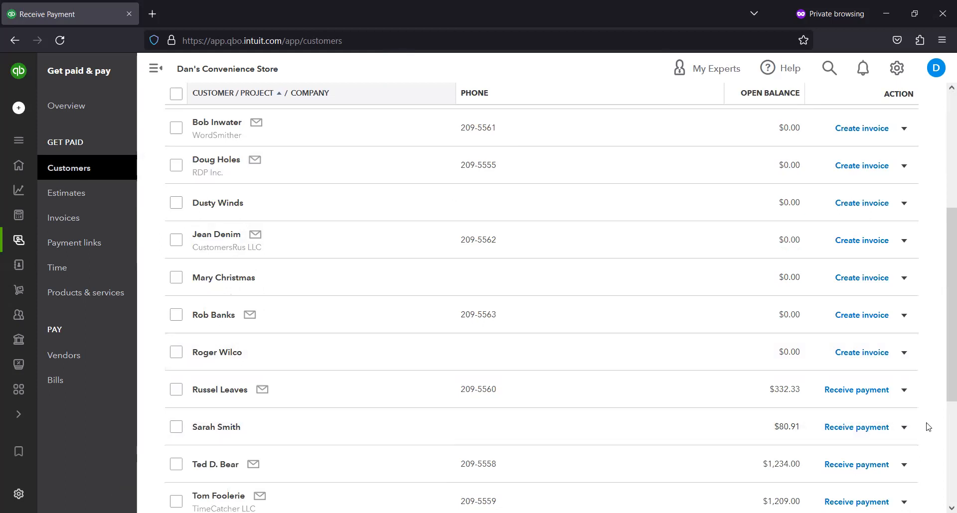
click(877, 394)
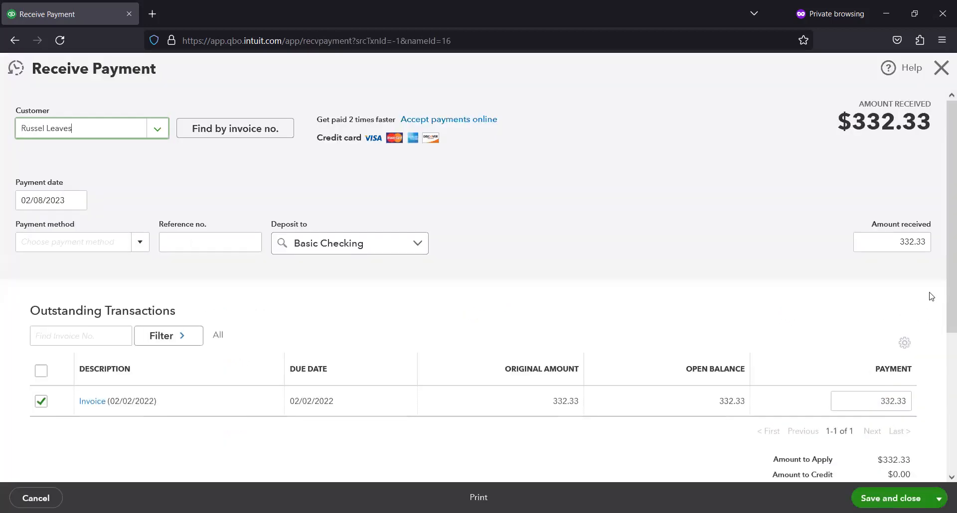
click(928, 242)
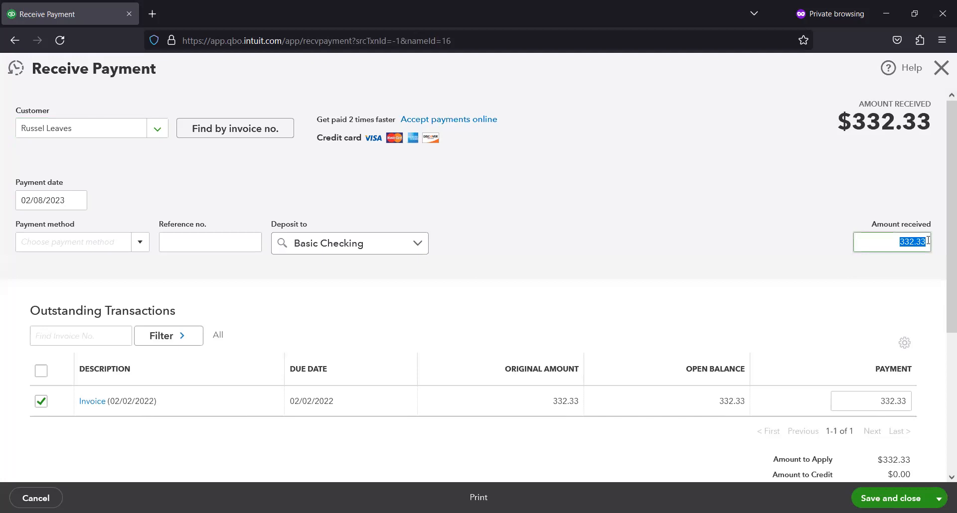
click(928, 241)
text(/2)
click(924, 298)
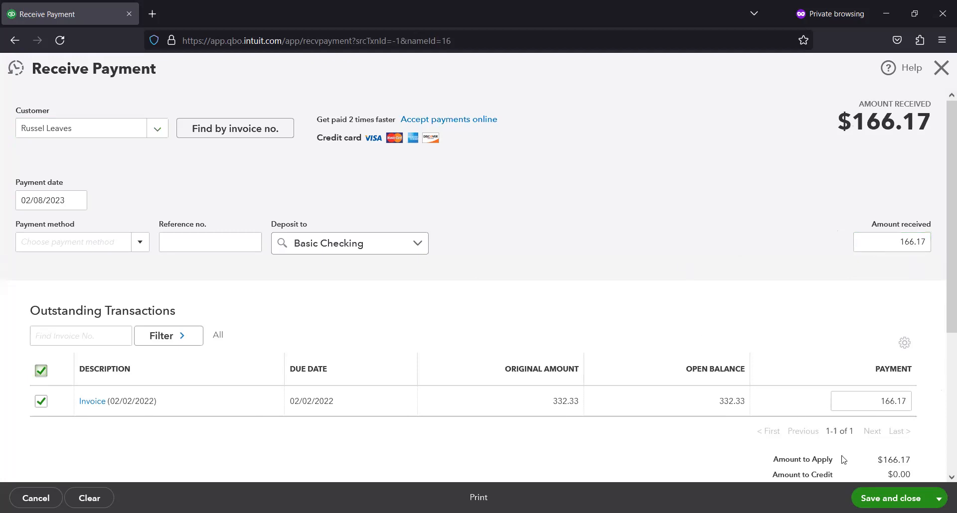
click(890, 498)
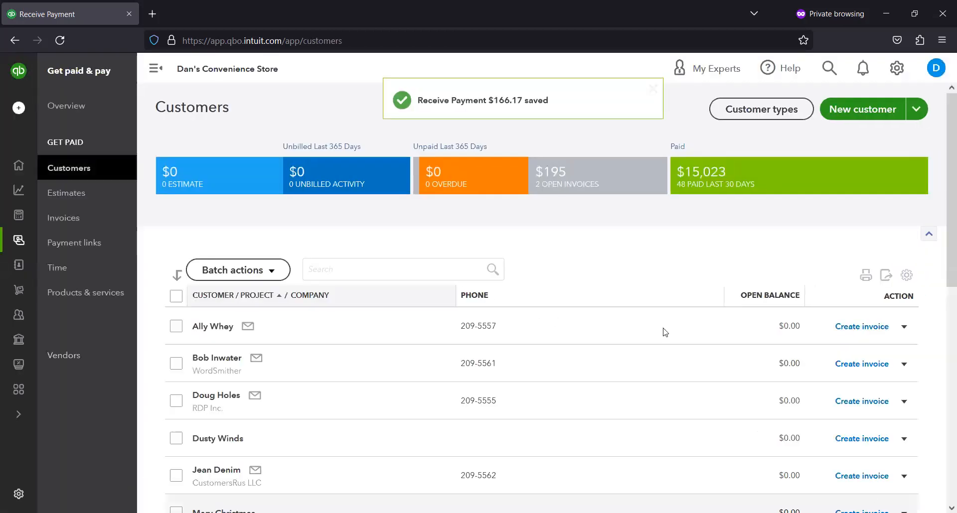
- Start another payment for the customer with the $166.16 open balance and set the invoice line's payment to 80
scroll(734, 305, down, 6)
scroll(738, 317, up, 6)
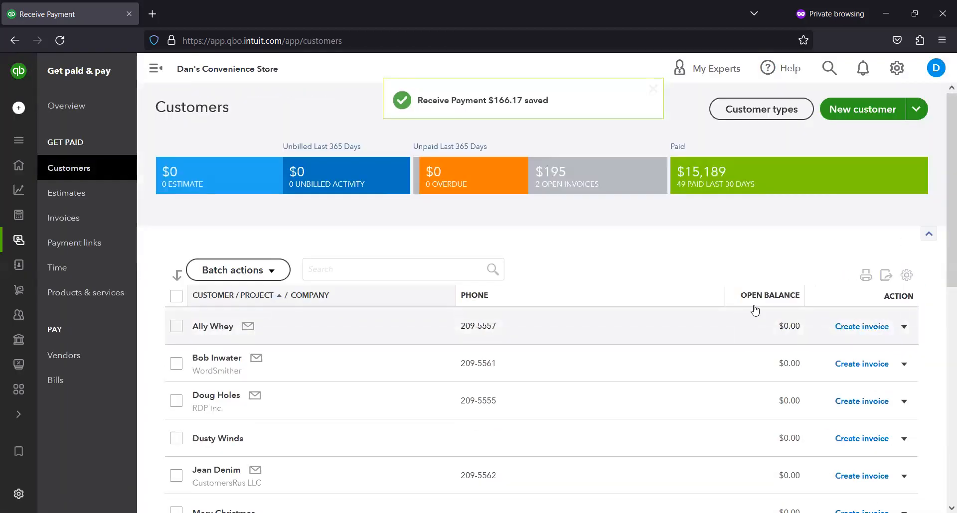
scroll(783, 334, down, 1)
scroll(788, 338, down, 3)
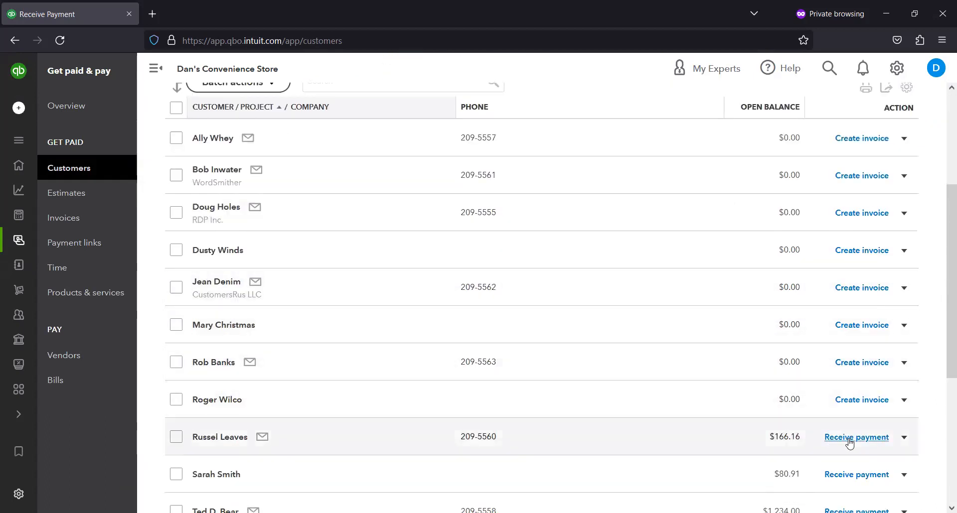
click(842, 441)
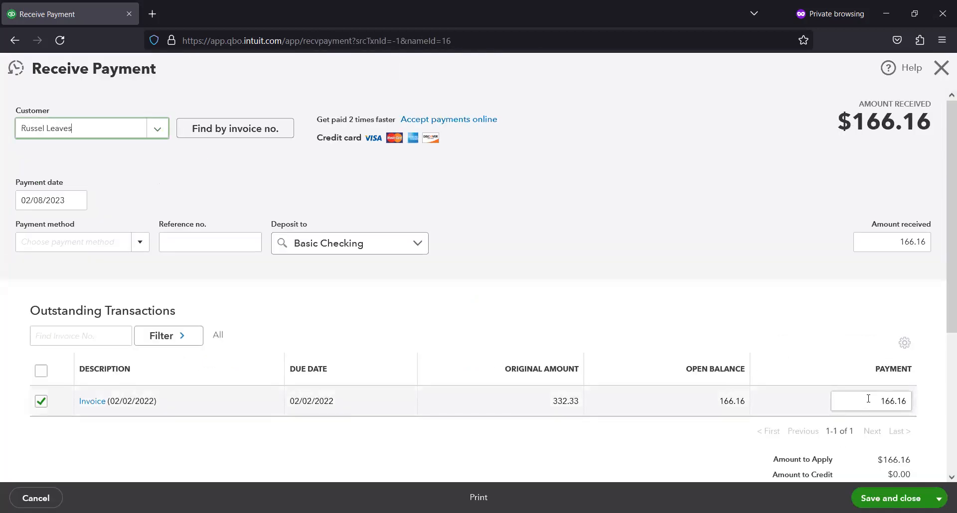
drag(869, 399, 911, 404)
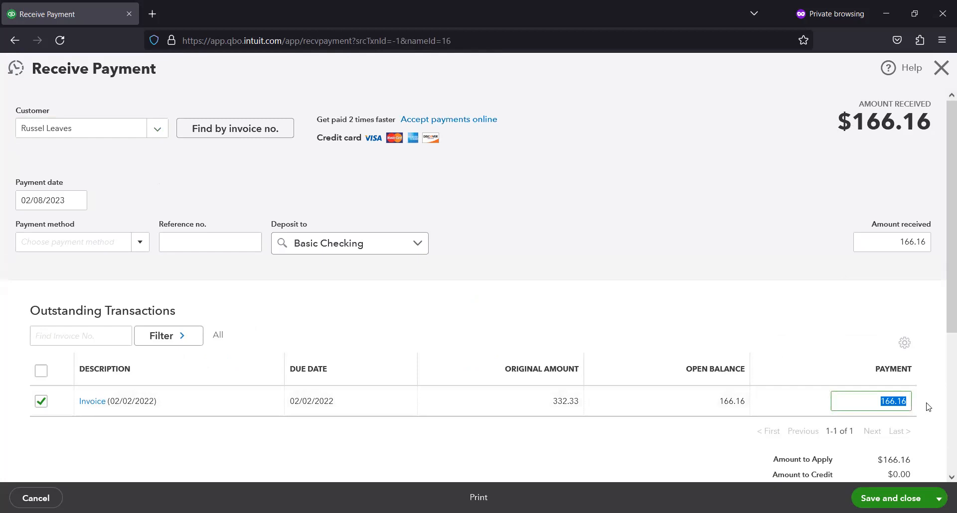
text(80)
key(Tab)
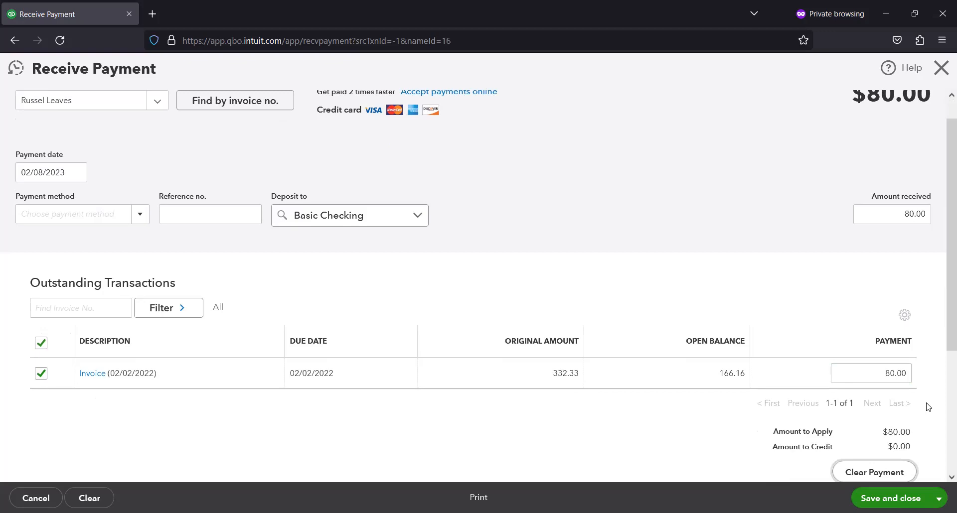
- Try an amount received of 90 against the 80.00 line payment, check the resulting credit, and leave the payment without saving
click(880, 369)
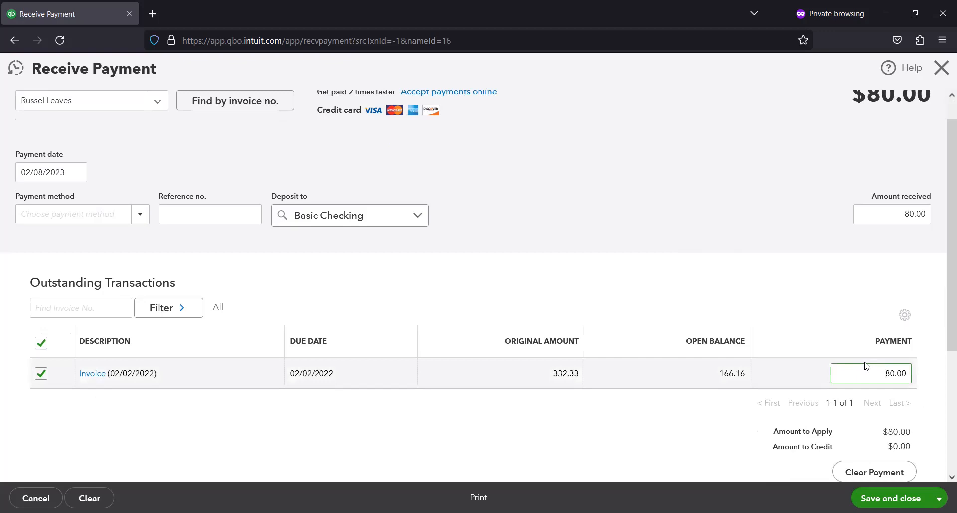
double_click(908, 213)
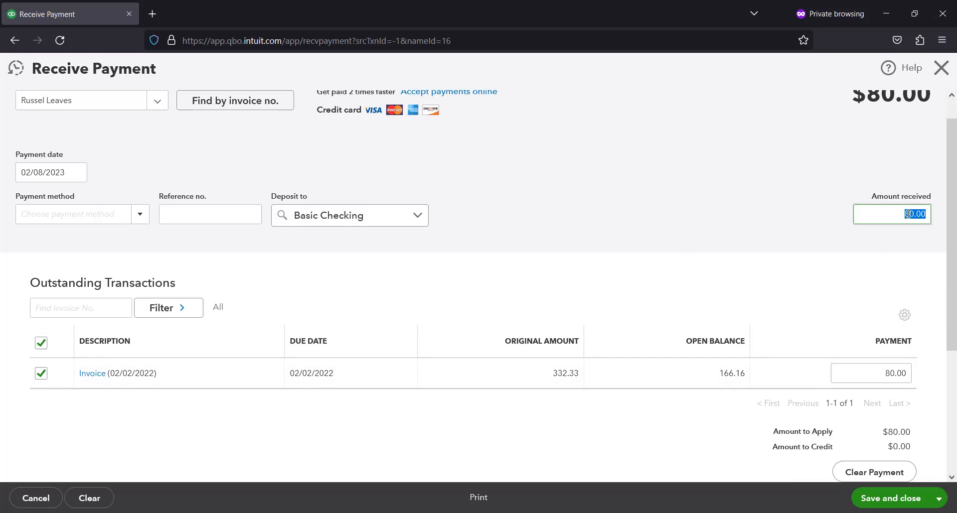
text(90)
key(Tab)
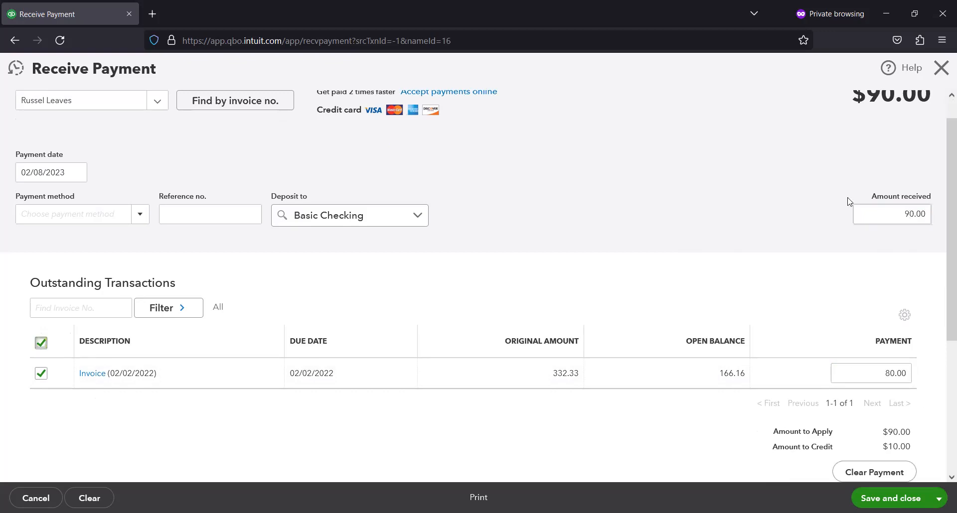
scroll(820, 230, down, 2)
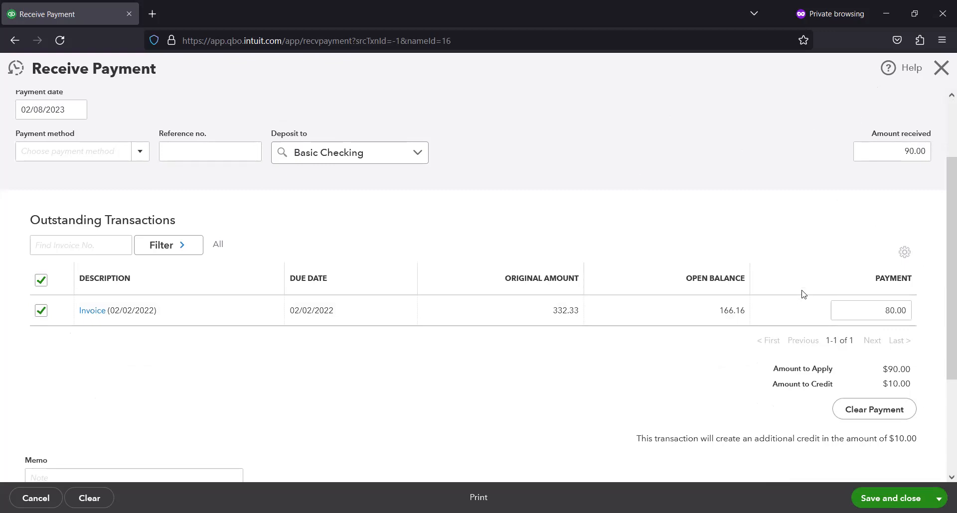
click(899, 145)
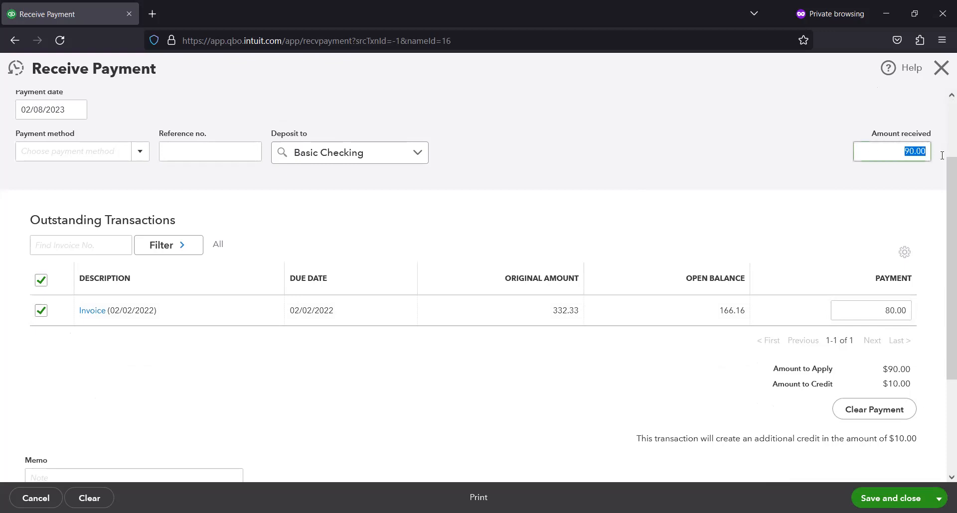
key(Escape)
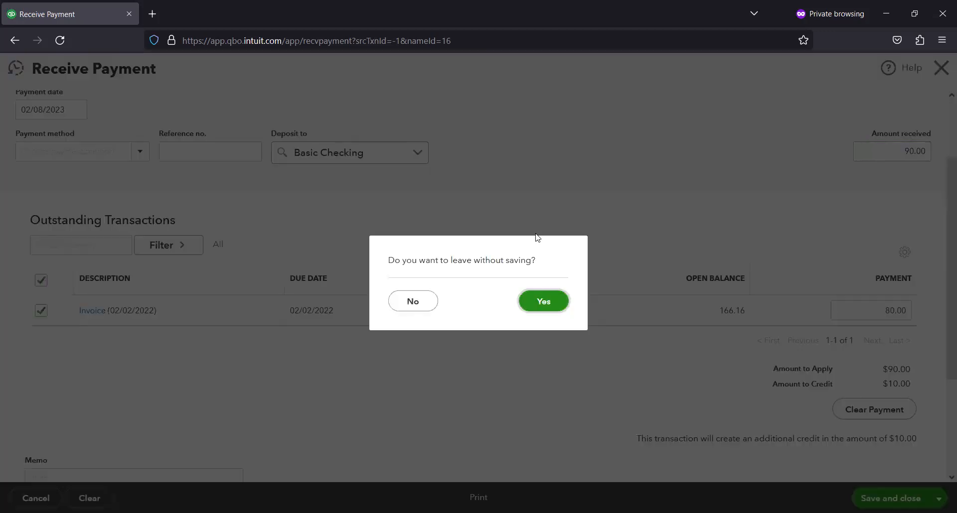
click(408, 299)
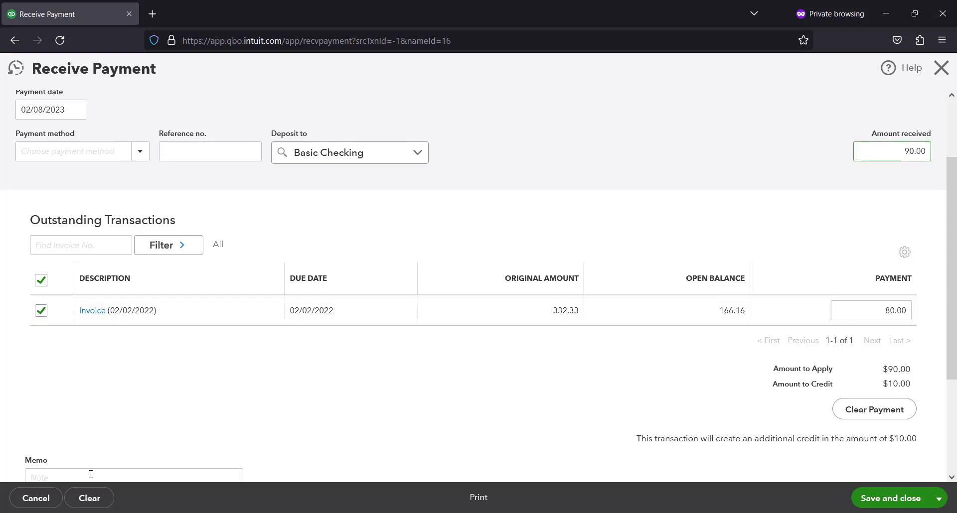
click(36, 498)
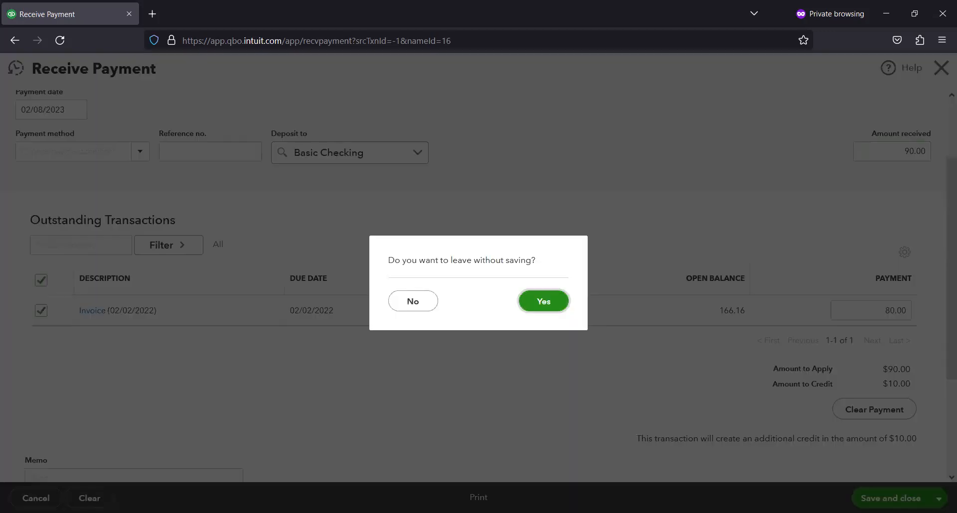
click(534, 297)
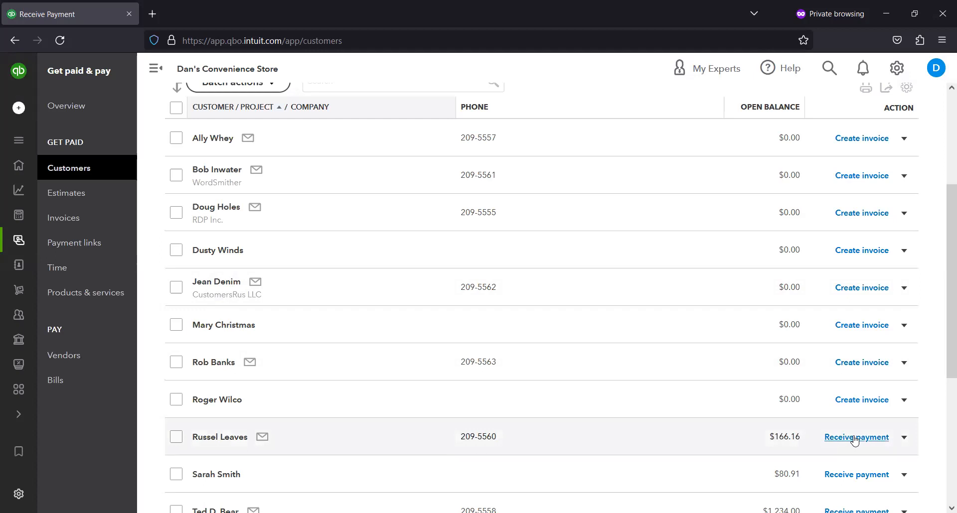
- Start a payment for the customer with the $166.16 open balance and set the amount received to 166.10
click(854, 438)
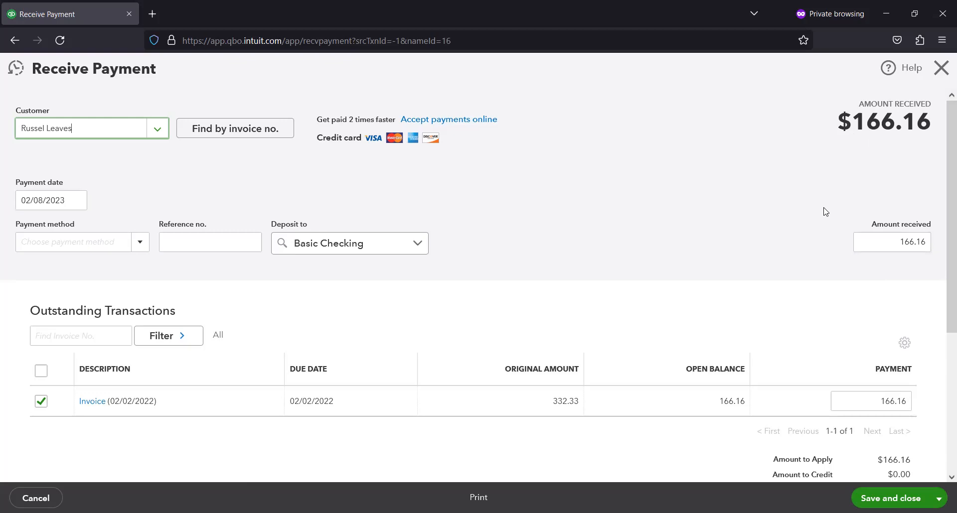
click(927, 243)
click(927, 243)
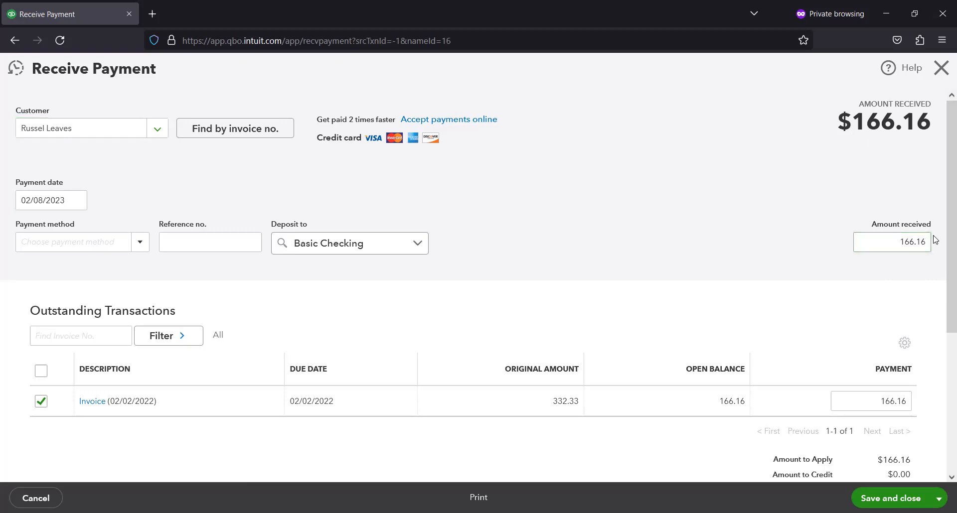
double_click(928, 241)
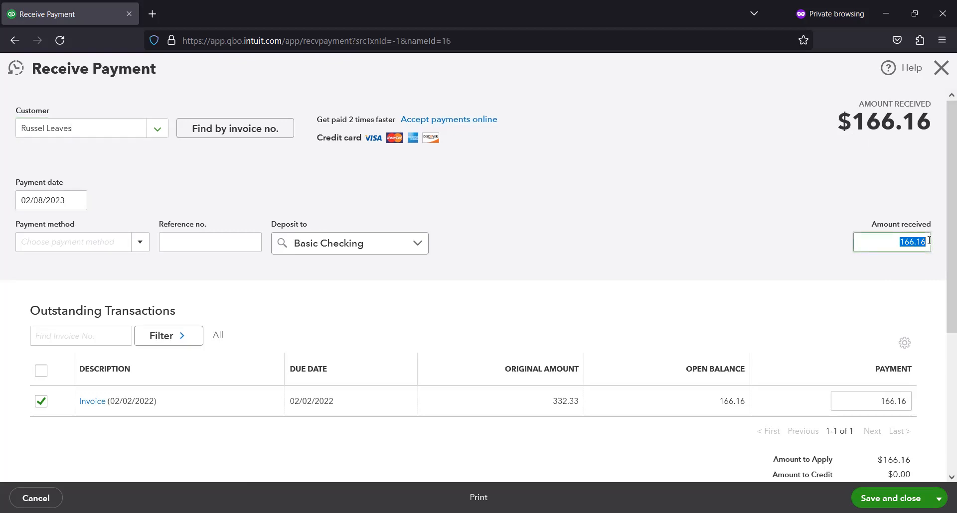
click(928, 241)
key(BackSpace)
text(0)
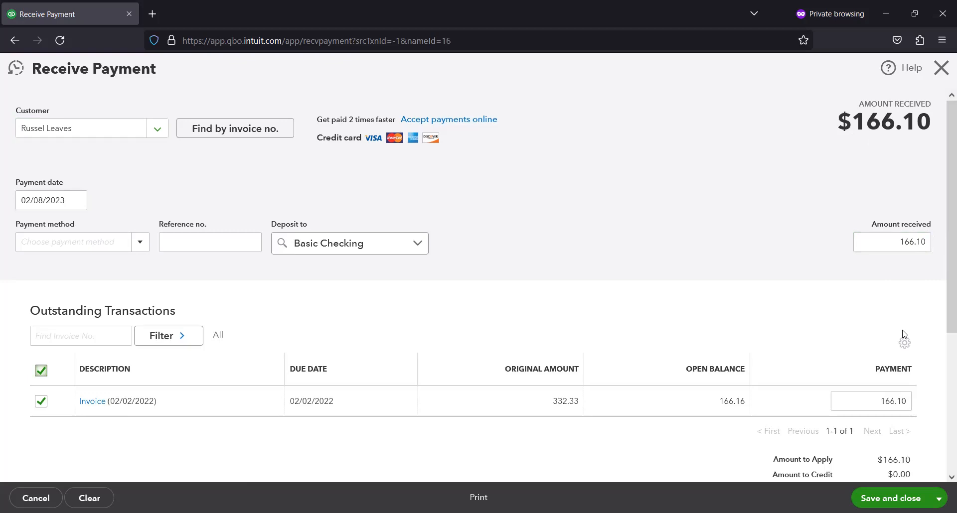
- Set the amount received to 166.16 for the full balance, and save and close the payment
click(927, 243)
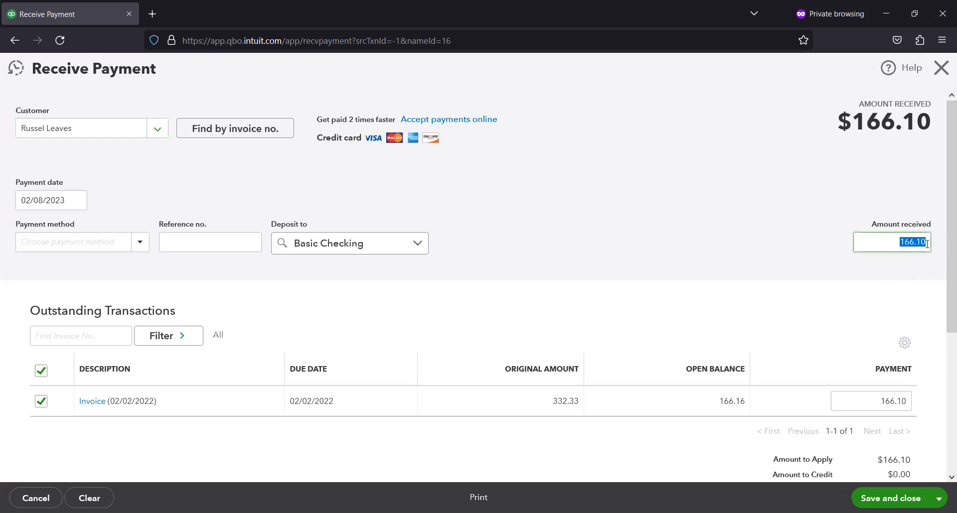
click(926, 243)
key(BackSpace)
text(6)
click(847, 221)
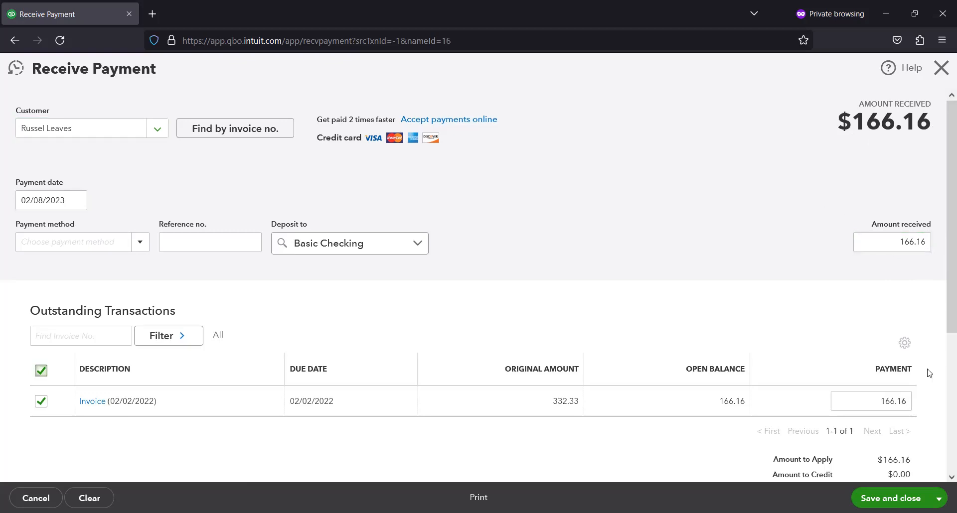
click(880, 400)
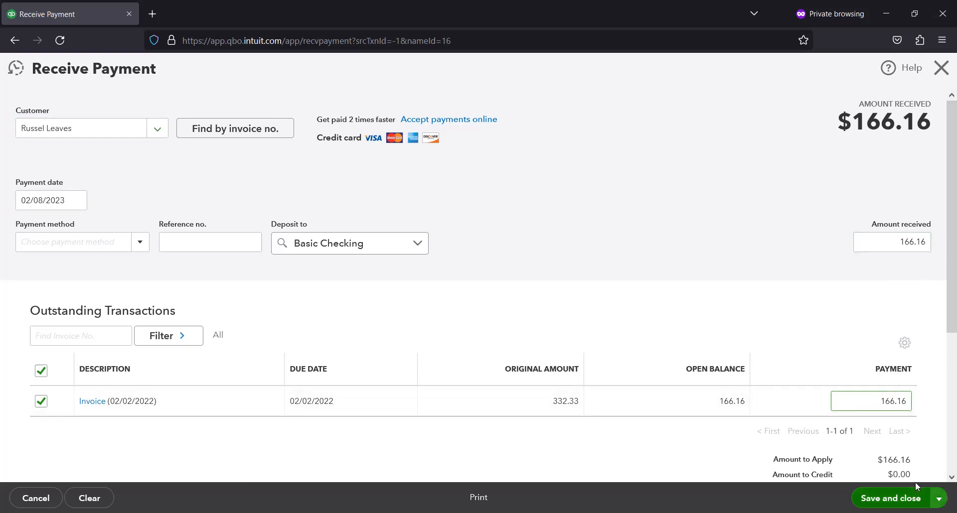
click(890, 499)
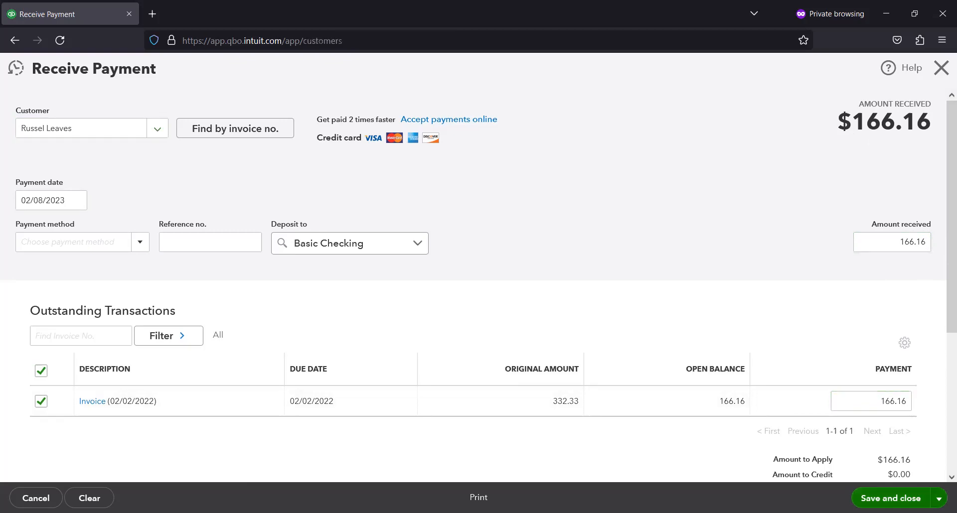
- Start a payment for the customer with the $1,234.00 open balance and set the amount received to 1,234.00/3
scroll(548, 323, down, 3)
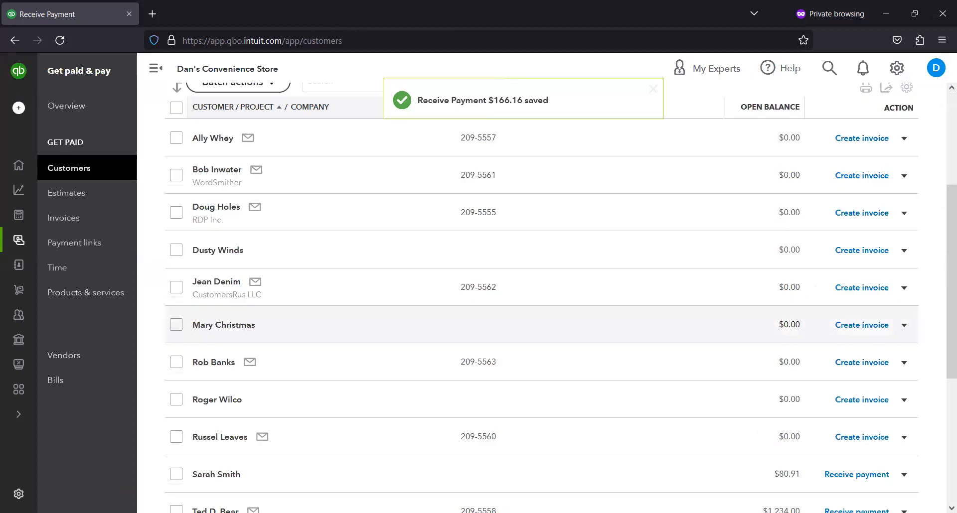
scroll(548, 324, down, 5)
scroll(914, 464, up, 8)
scroll(886, 480, down, 1)
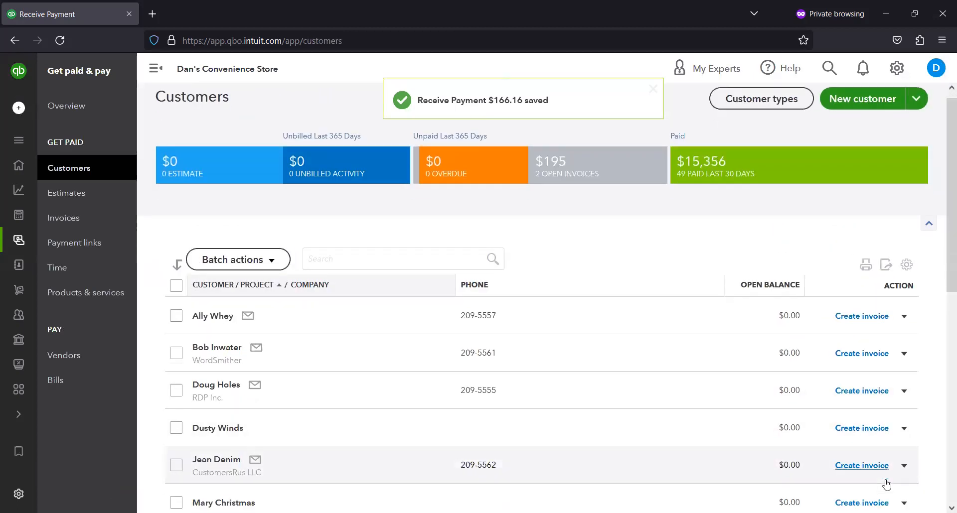
scroll(885, 485, down, 5)
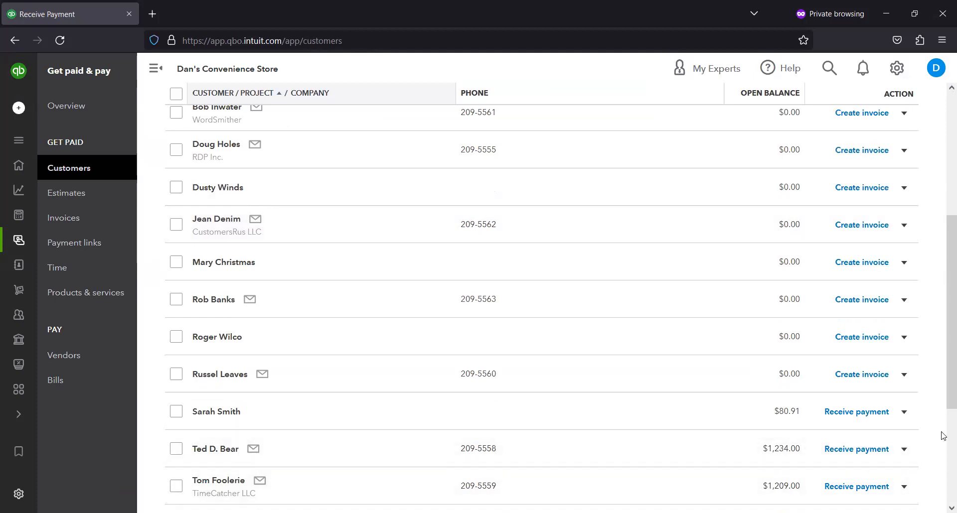
scroll(901, 414, down, 1)
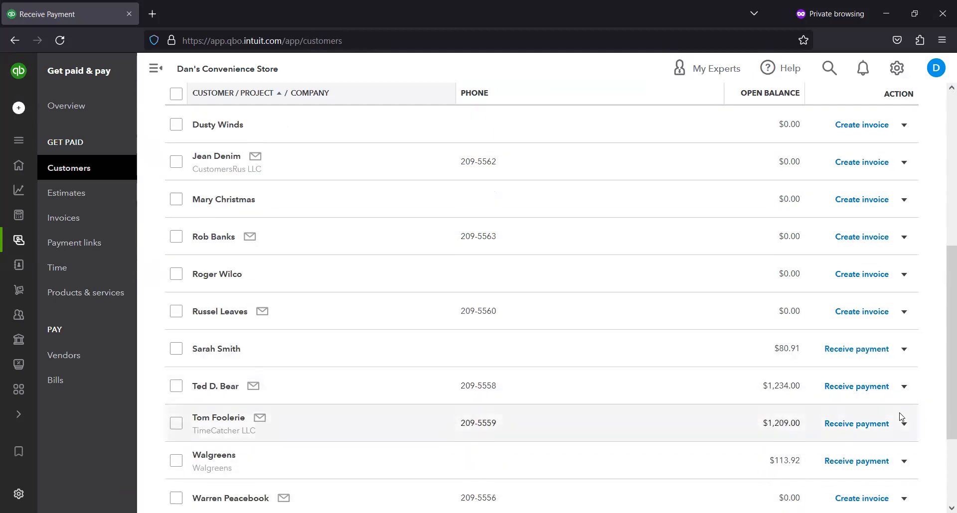
click(857, 387)
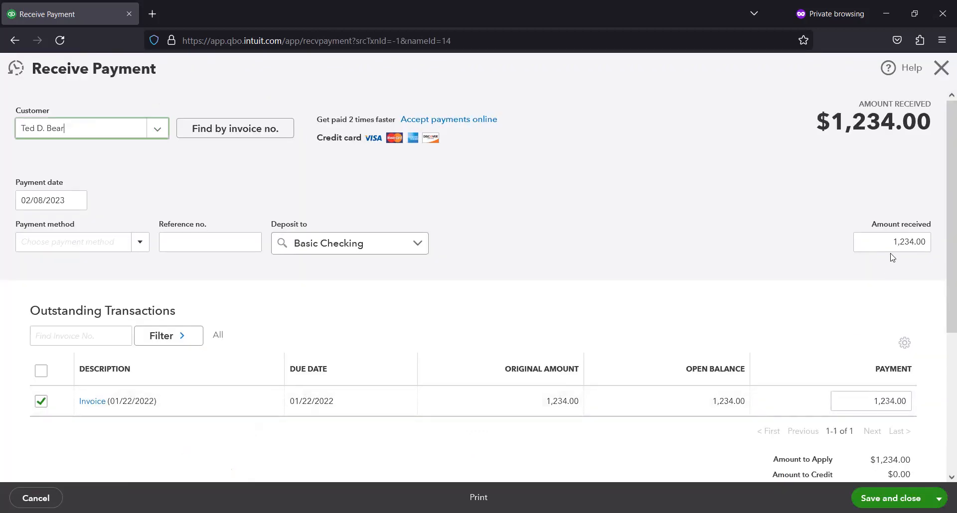
click(923, 242)
click(923, 244)
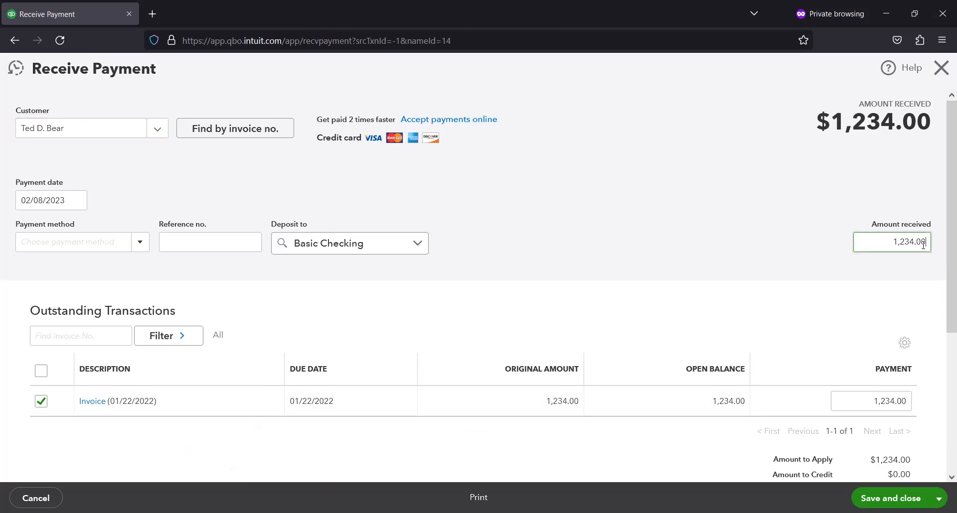
text(/3)
key(Tab)
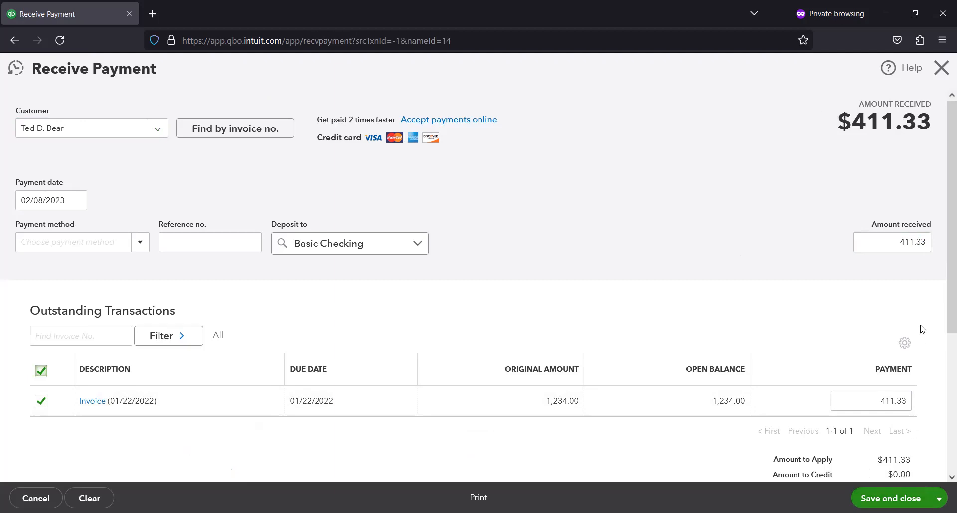
- Re-enter the partial amount received as 411.33, and save and close the payment
click(927, 242)
click(926, 241)
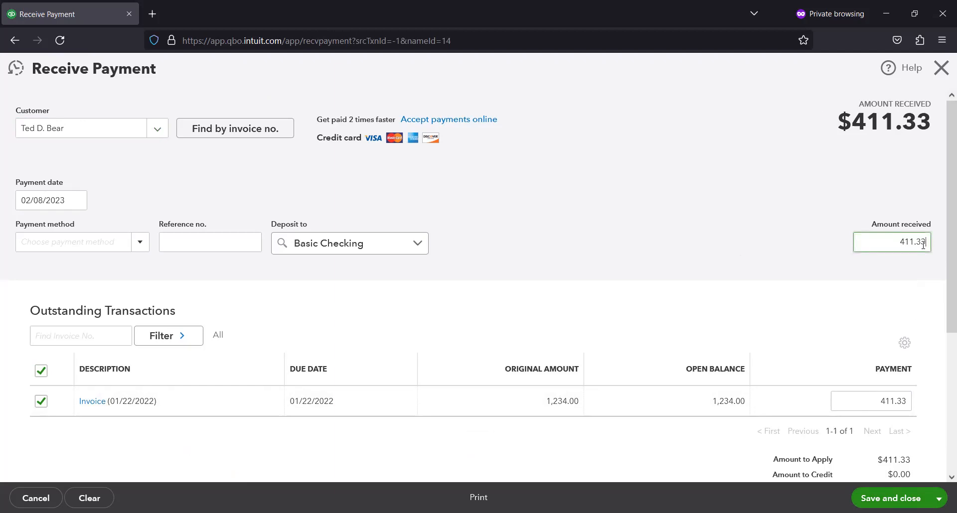
key(BackSpace)
key(BackSpace)
key(BackSpace)
key(BackSpace)
text(1234)
click(821, 210)
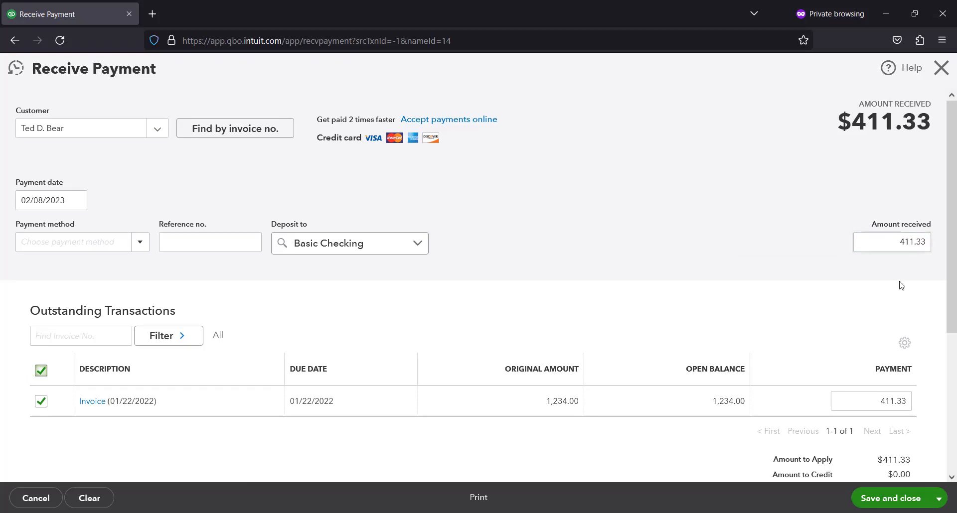
click(890, 499)
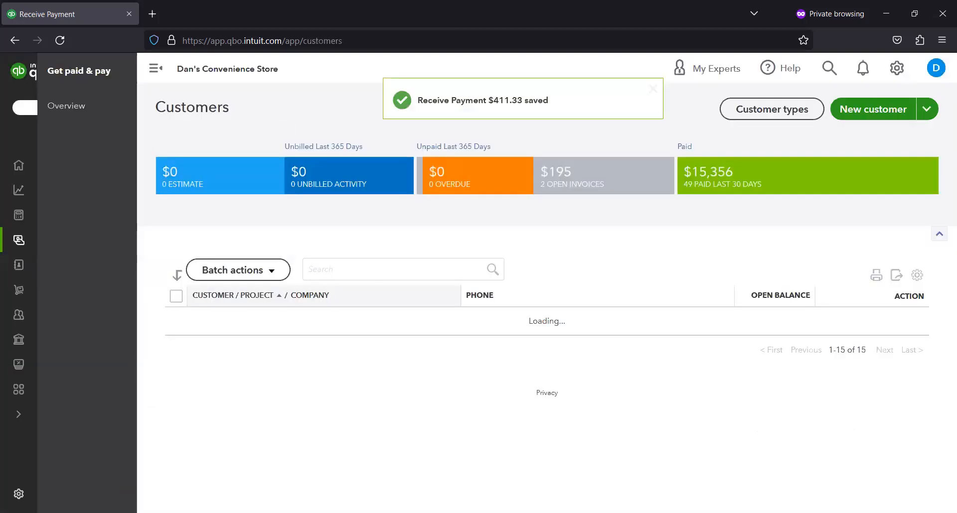
- Receive the remaining 822.67 from the same customer into Basic Checking, and save and close the payment
scroll(900, 382, down, 5)
scroll(901, 381, up, 5)
scroll(878, 379, down, 2)
scroll(878, 380, down, 2)
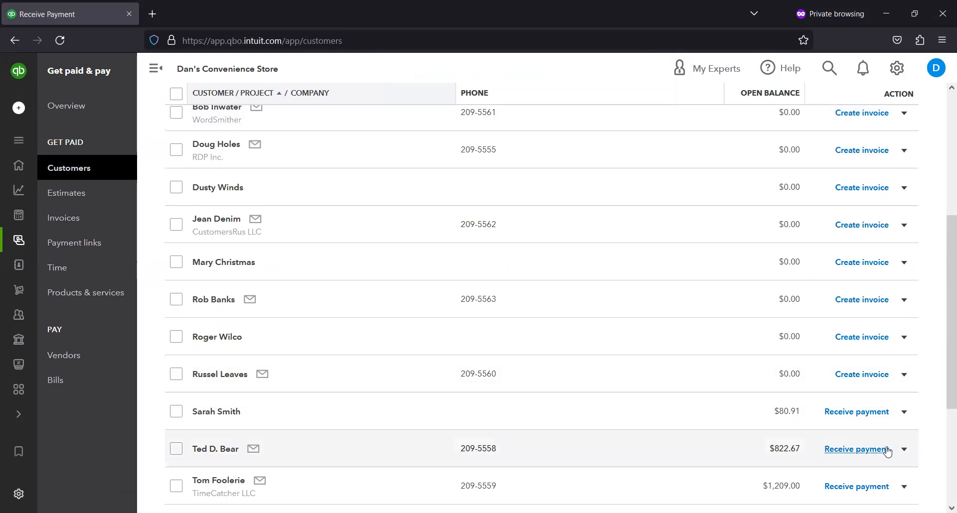
scroll(880, 462, up, 1)
scroll(878, 455, down, 1)
click(842, 451)
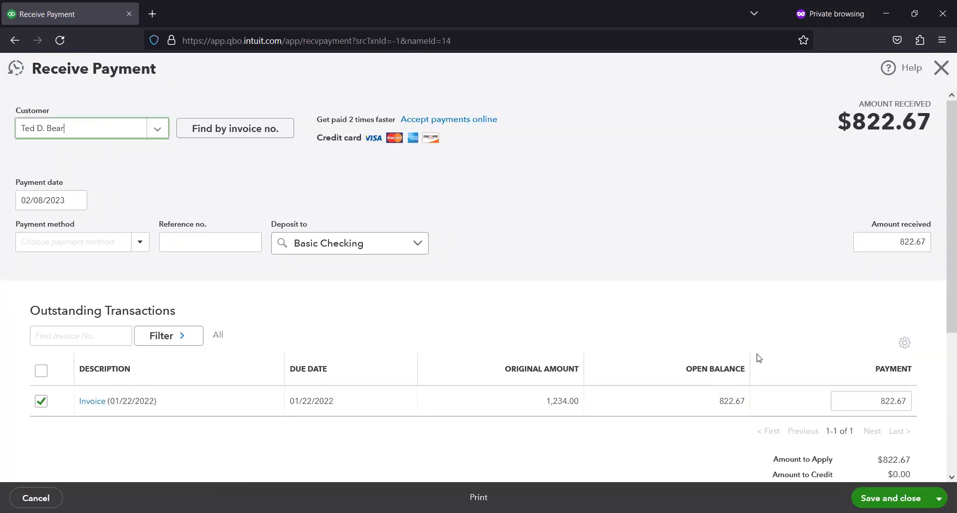
scroll(915, 328, down, 2)
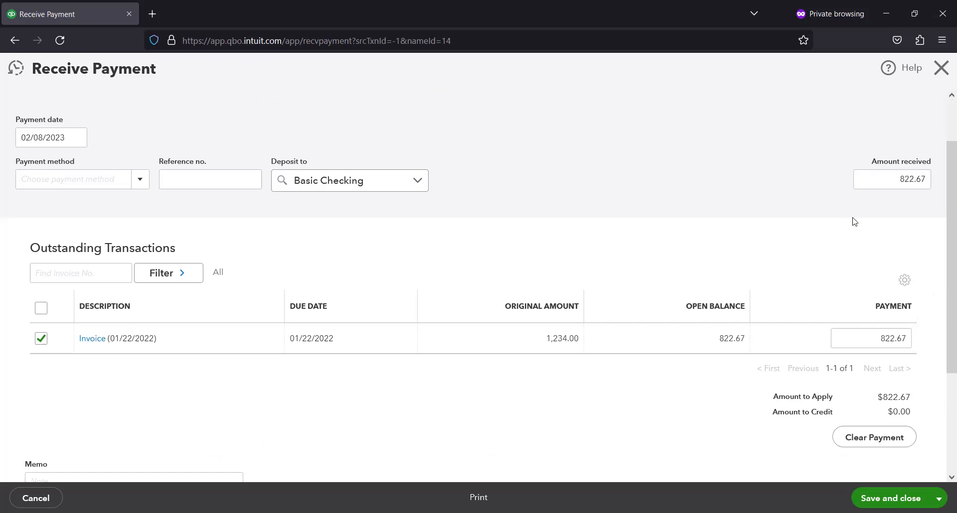
click(890, 498)
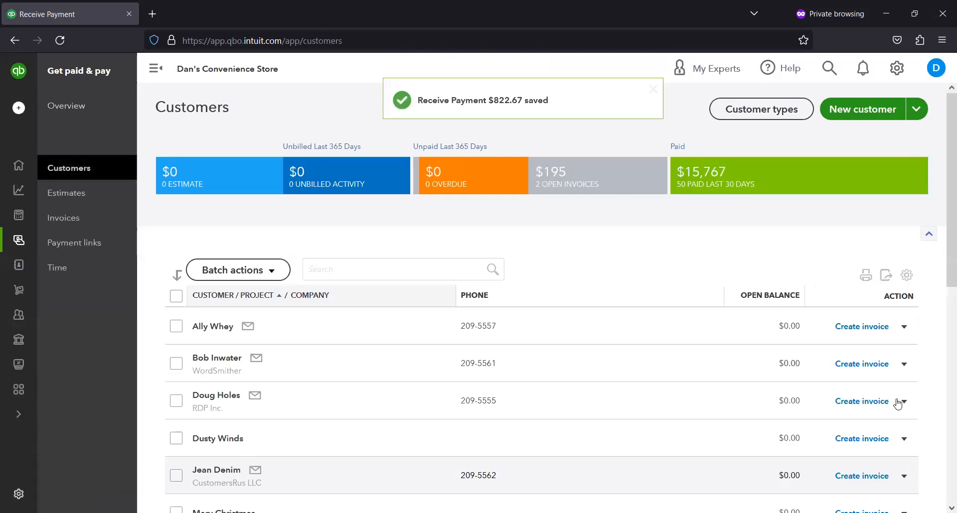
- Start a payment for the customer with the $1,209.00 open balance
scroll(900, 394, down, 5)
scroll(898, 396, down, 3)
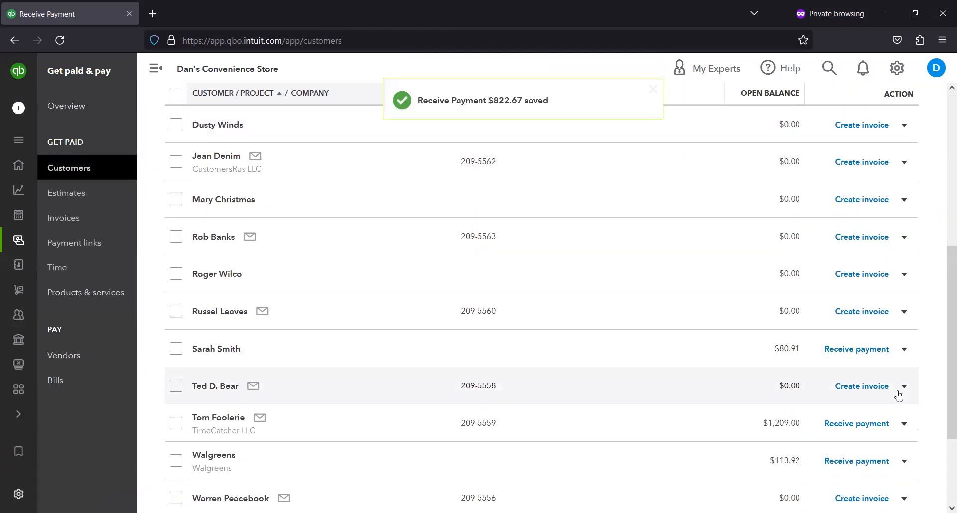
scroll(900, 396, up, 7)
scroll(901, 396, down, 6)
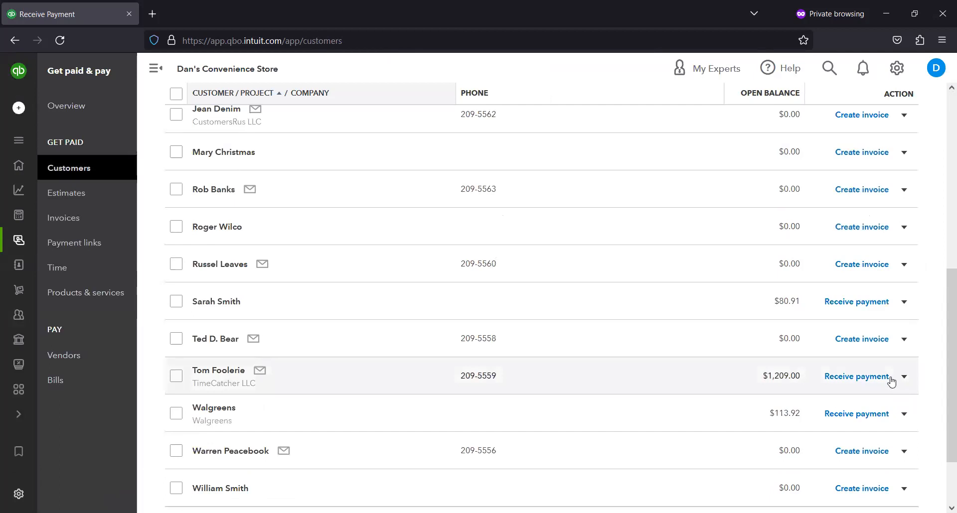
scroll(882, 379, down, 2)
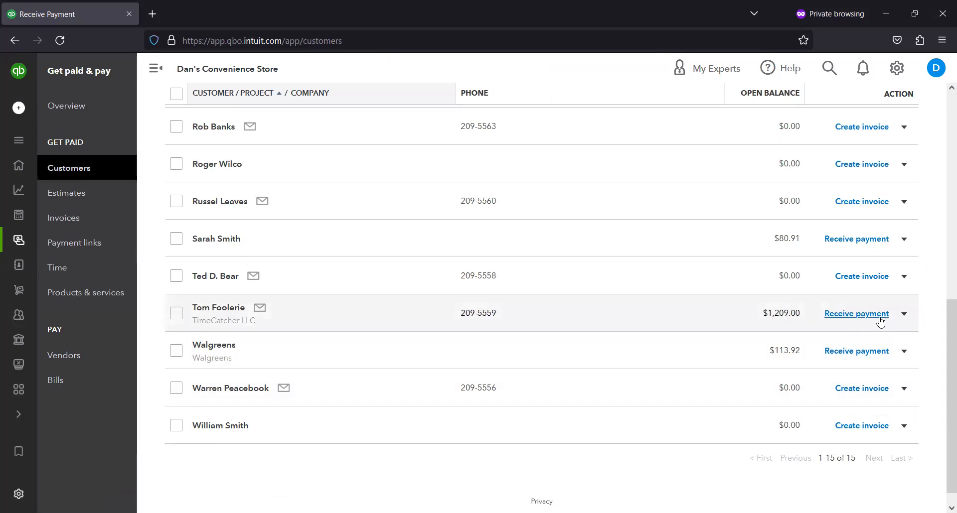
click(863, 319)
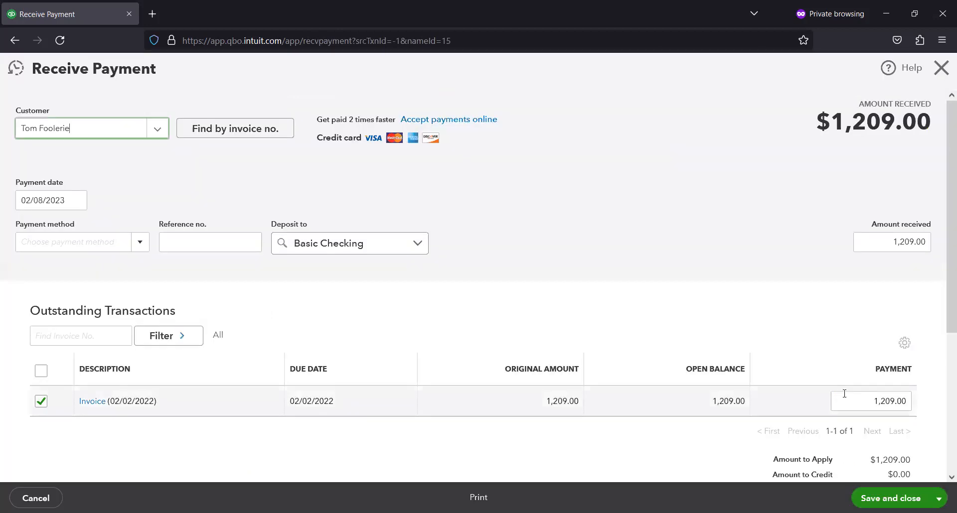
- Set the amount received to 1,209.00/5, and save and close the partial payment
click(862, 401)
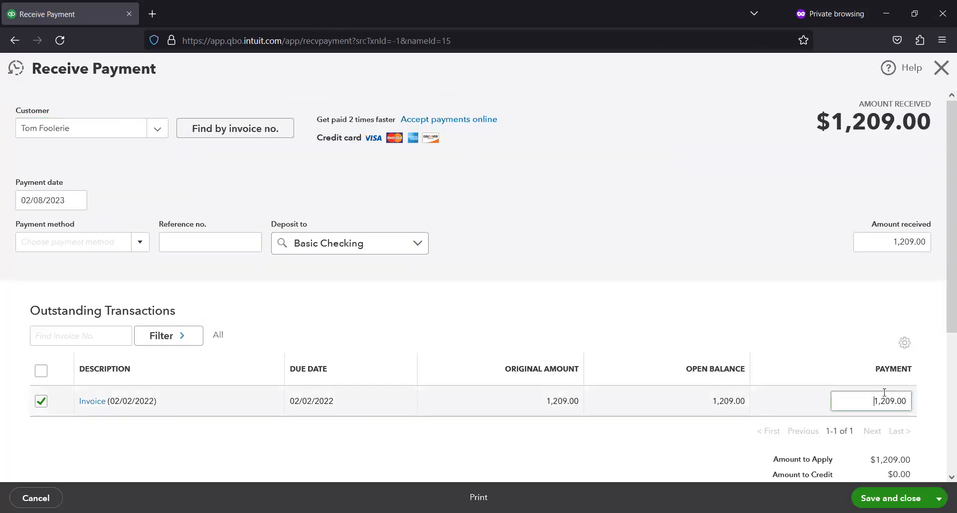
drag(871, 401, 907, 401)
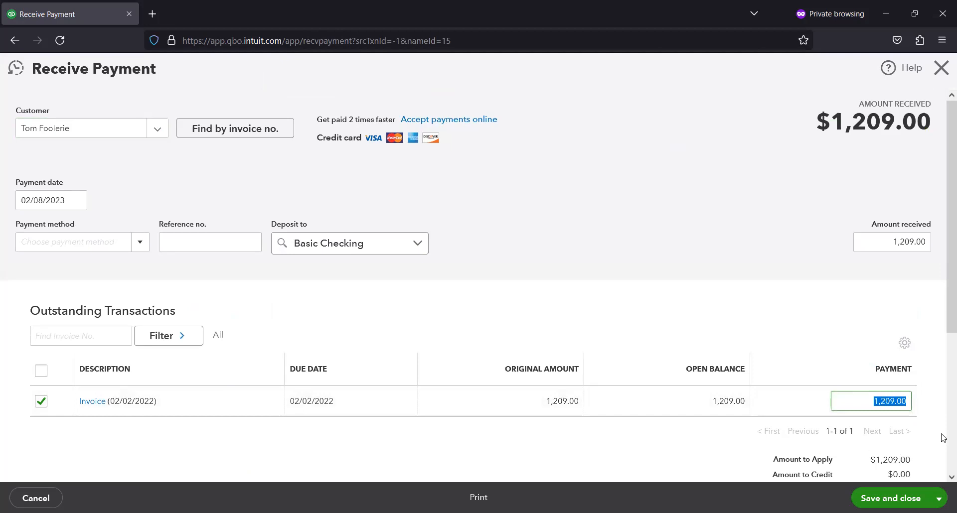
scroll(897, 199, down, 1)
click(896, 184)
click(926, 179)
text(/5)
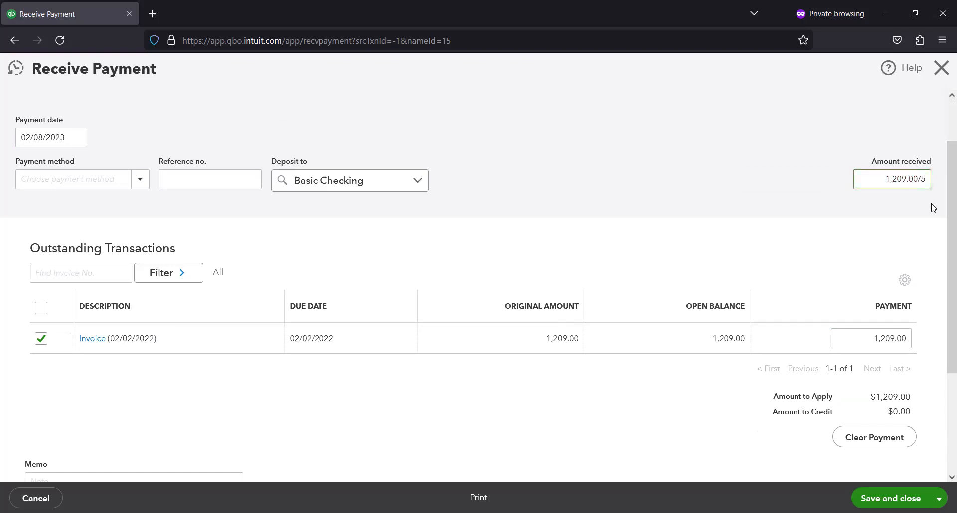
key(BackSpace)
text(5)
key(Tab)
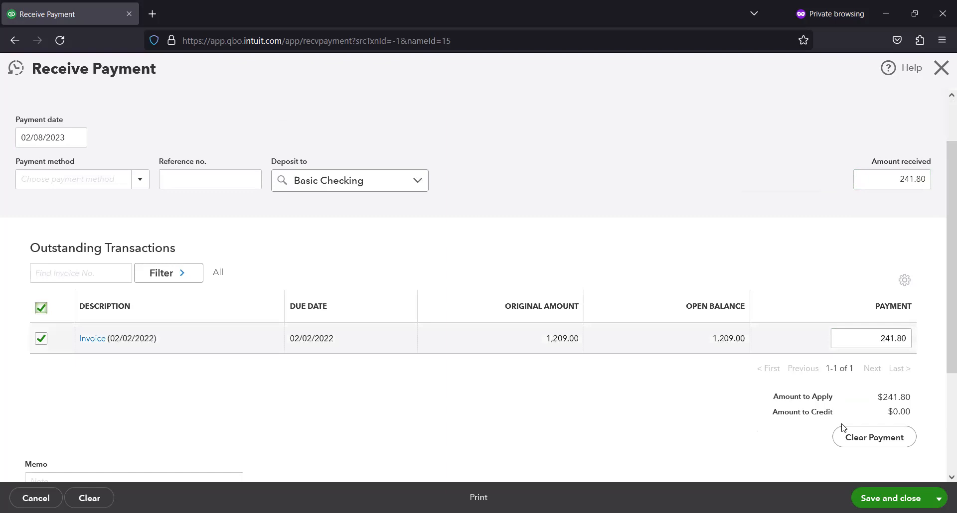
click(903, 498)
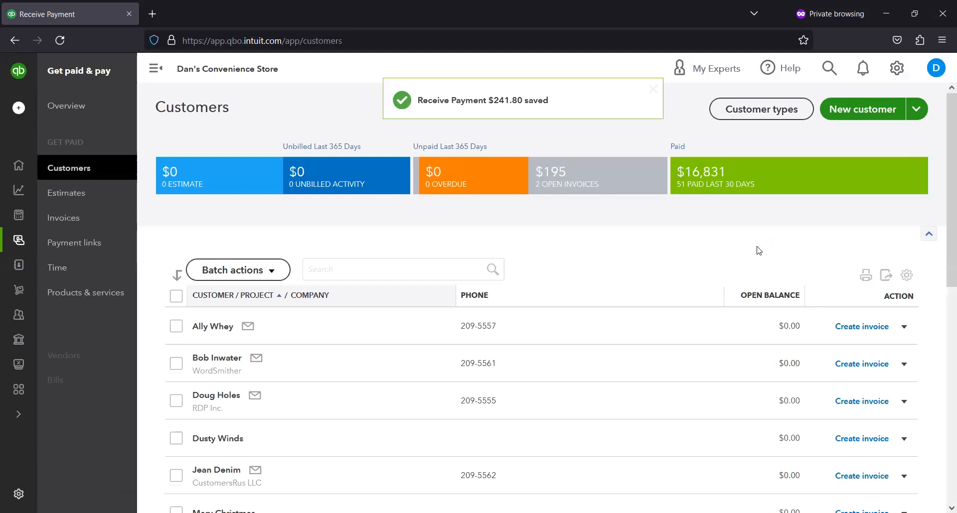
- Receive the remaining 967.20 from the same customer into Basic Checking, and save and close the payment
scroll(757, 251, down, 5)
scroll(752, 256, down, 3)
scroll(737, 279, up, 10)
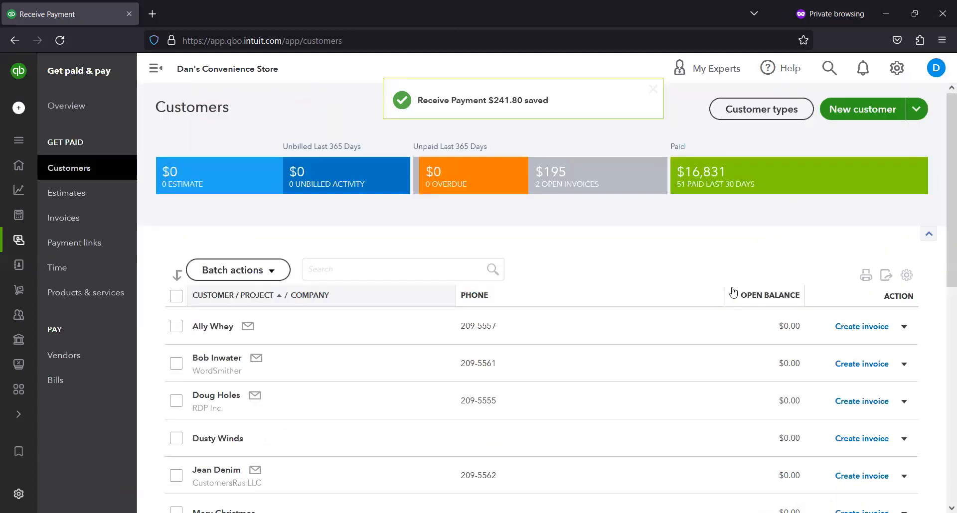
scroll(700, 327, down, 8)
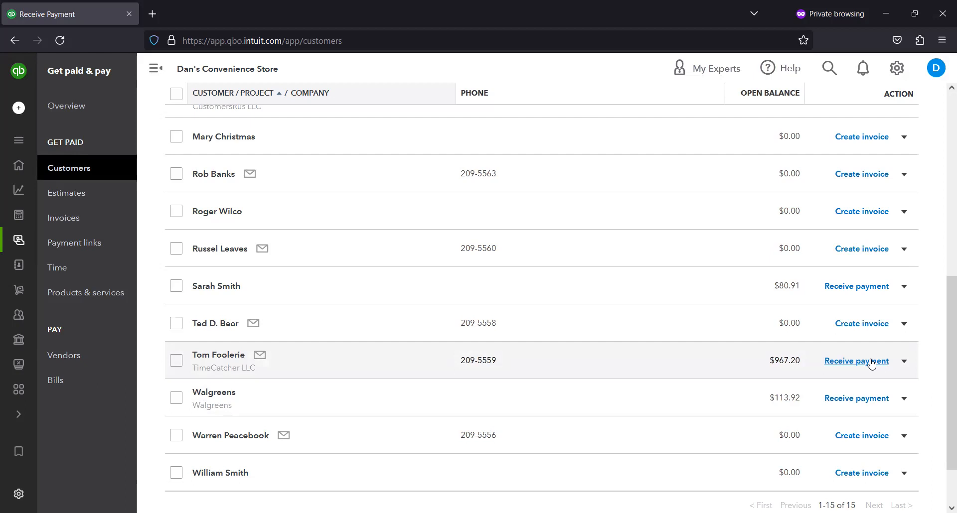
click(871, 364)
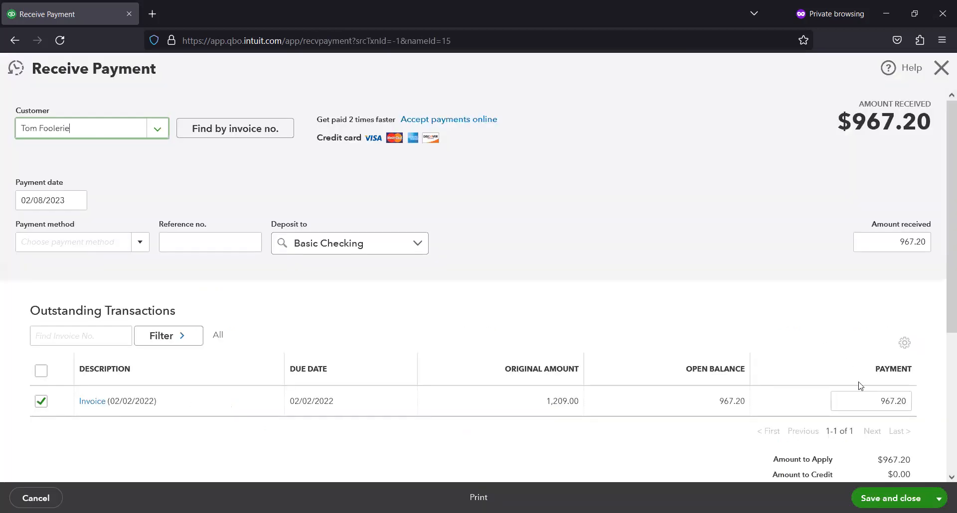
scroll(885, 426, down, 2)
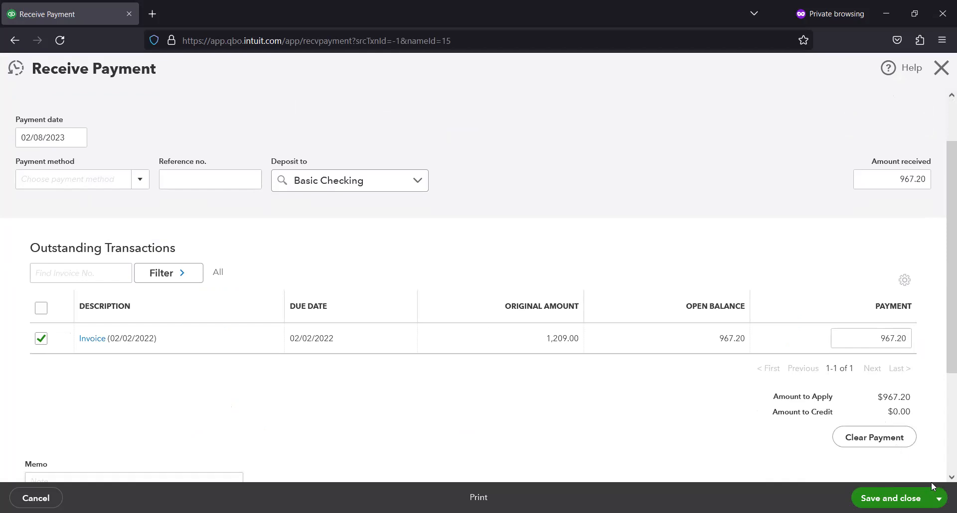
click(888, 497)
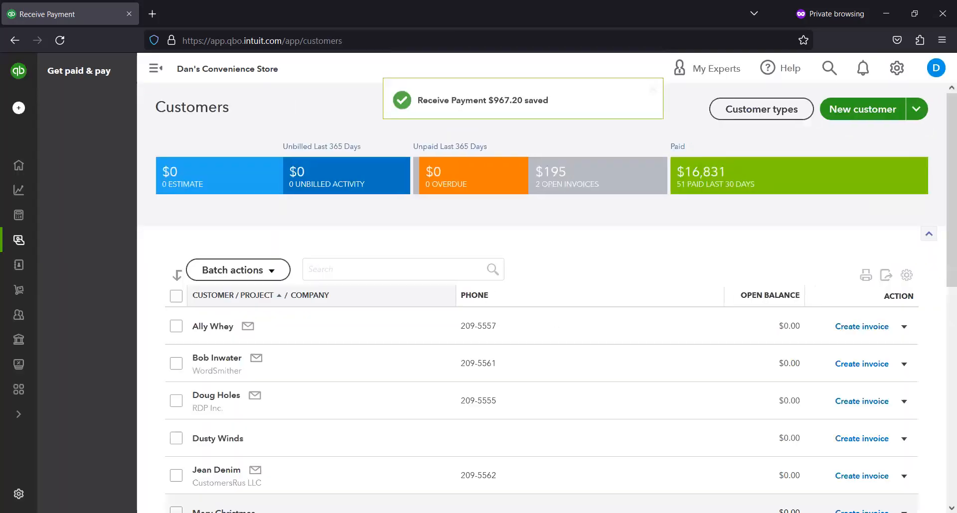
- Look through the customer list for open balances that still need a payment
scroll(815, 422, down, 5)
scroll(815, 424, up, 5)
scroll(816, 424, down, 1)
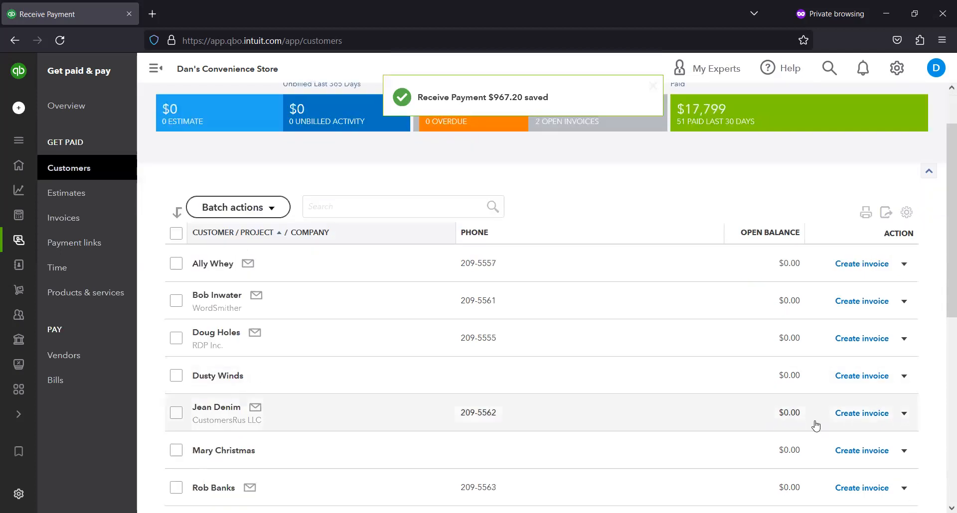
scroll(815, 425, down, 4)
scroll(816, 424, down, 3)
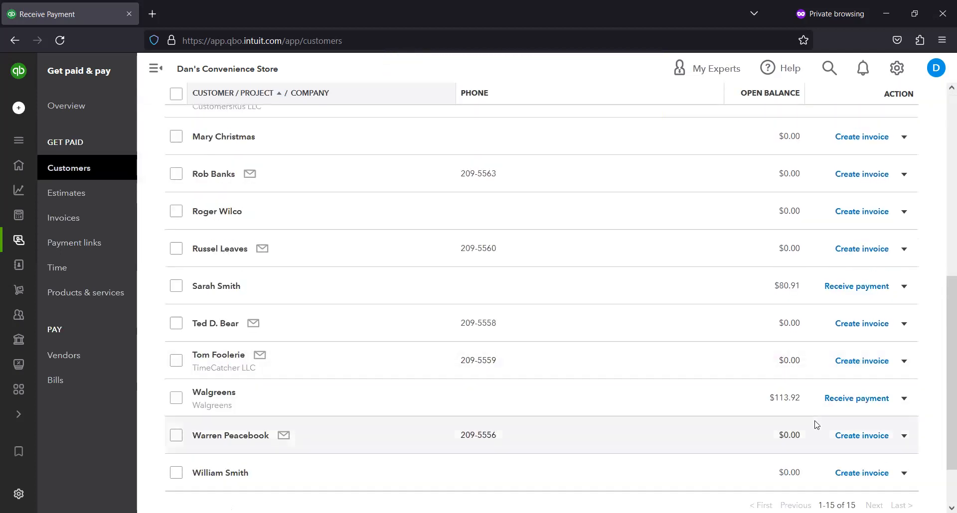
scroll(815, 424, down, 2)
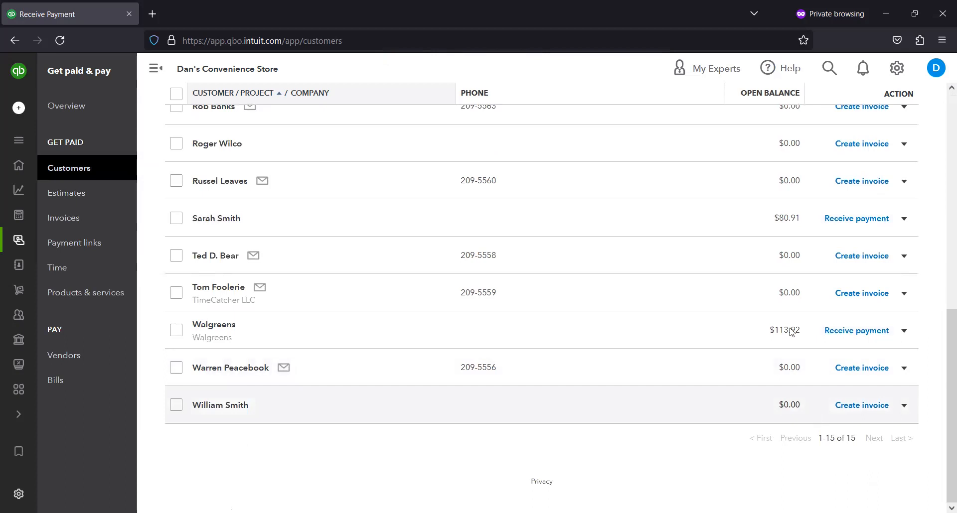
scroll(791, 330, up, 8)
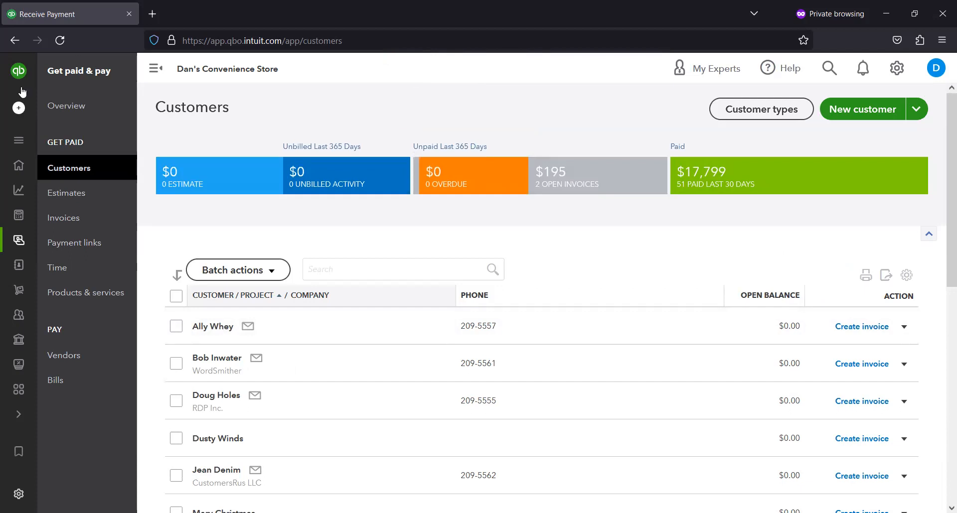
mouse_move(21, 83)
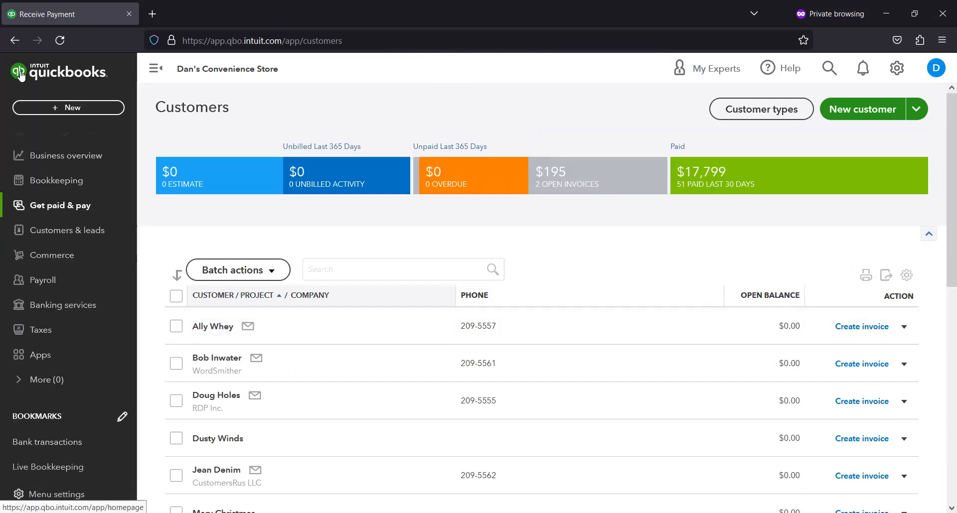
click(56, 106)
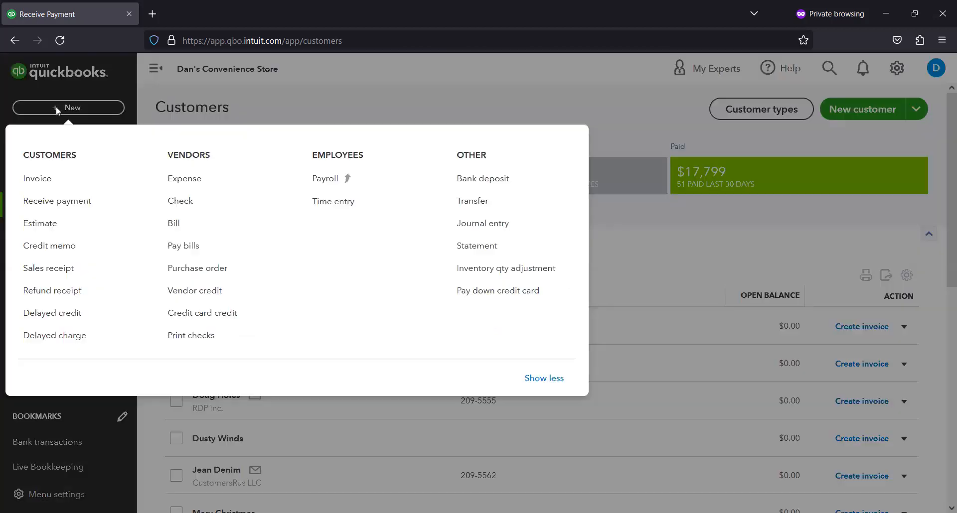
click(84, 202)
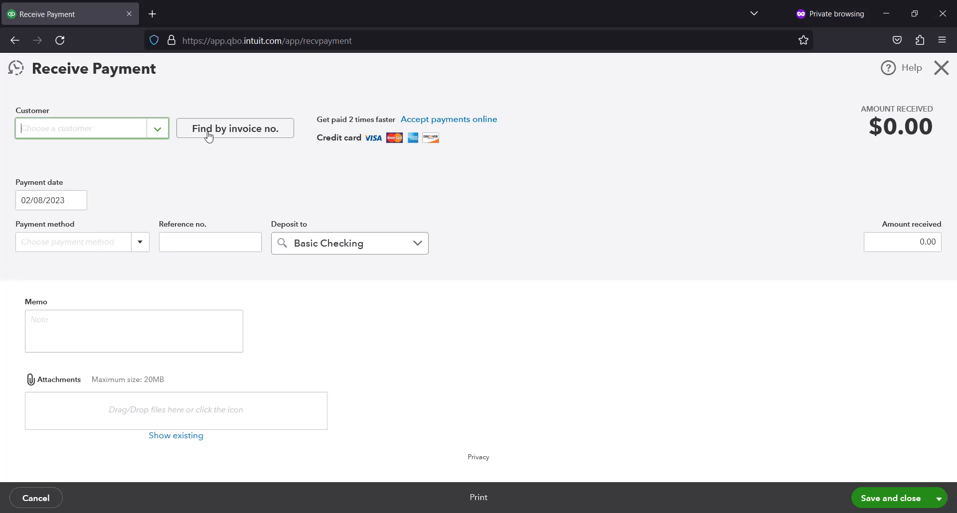
click(159, 132)
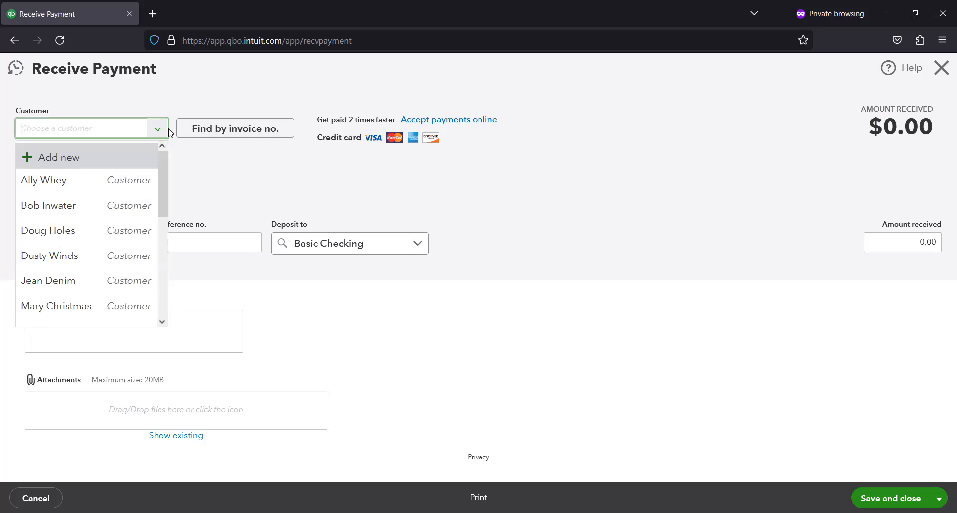
click(195, 98)
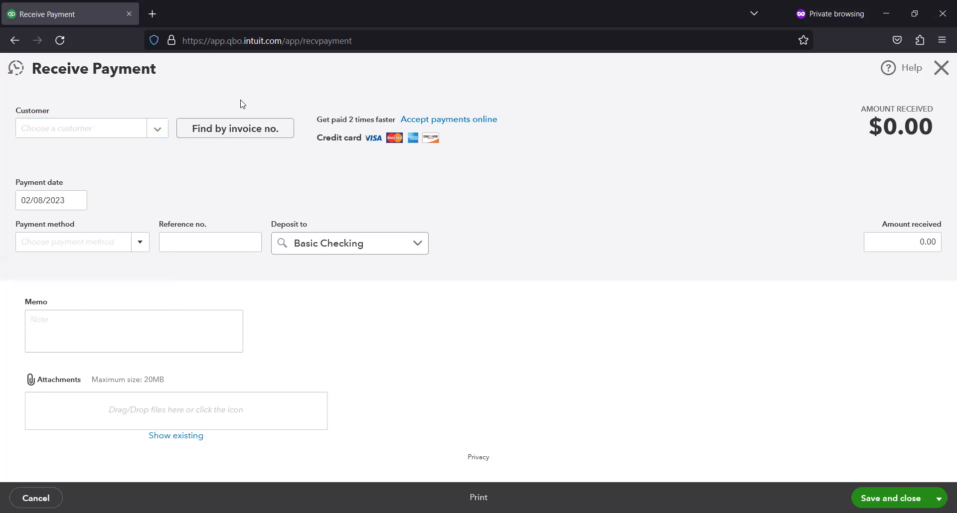
drag(174, 108, 288, 154)
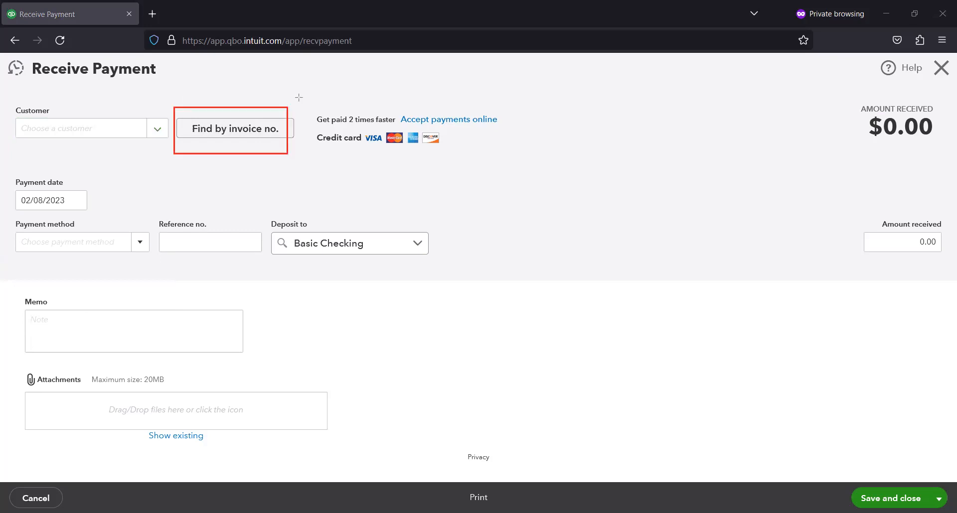
click(253, 129)
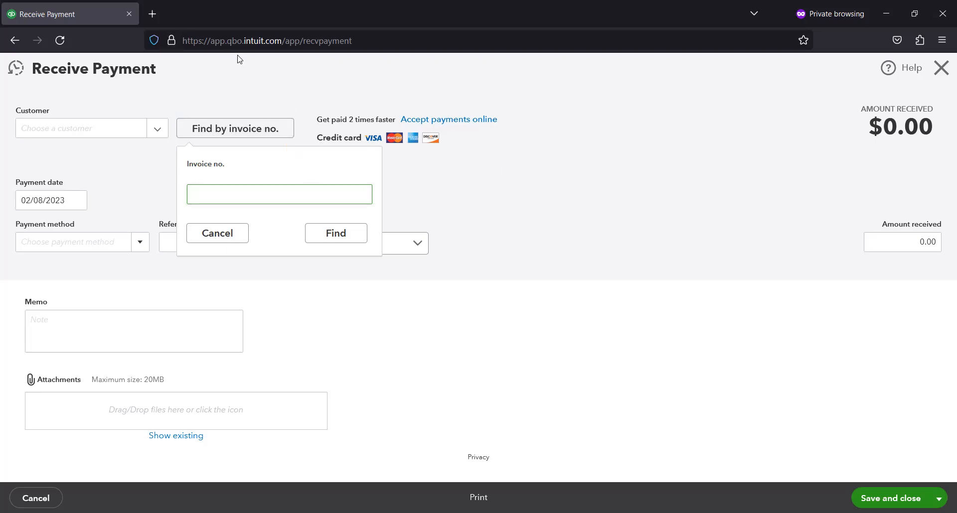
click(944, 107)
click(941, 68)
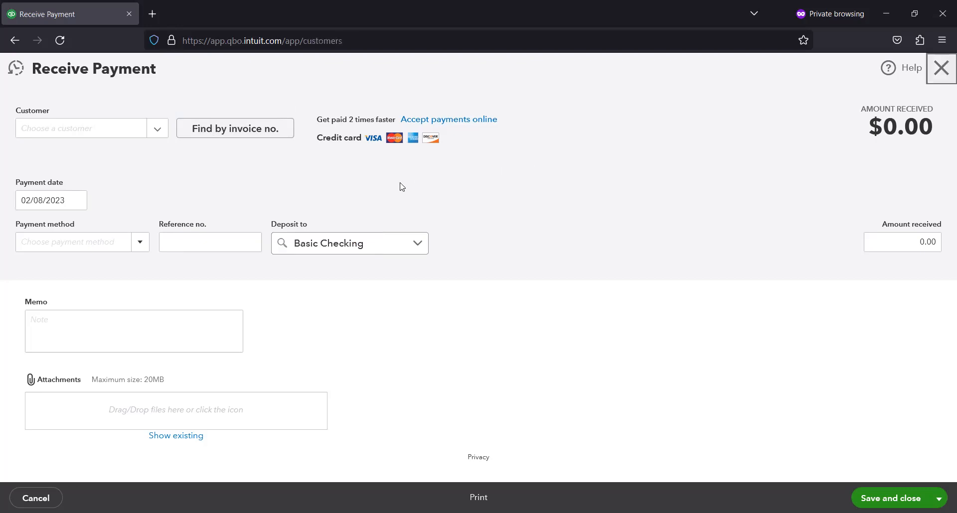
- Filter the customers by open invoices and look up the invoice number behind the $80.91 open balance
click(588, 178)
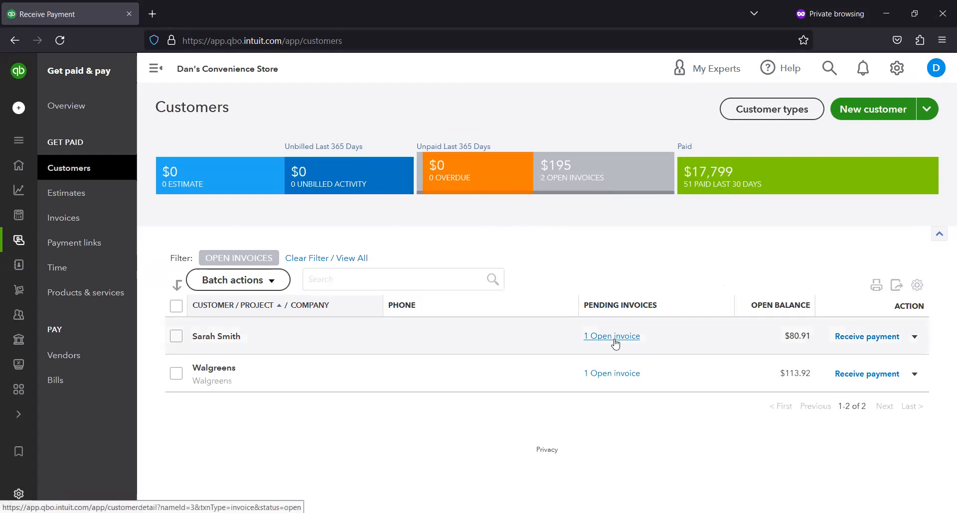
click(614, 337)
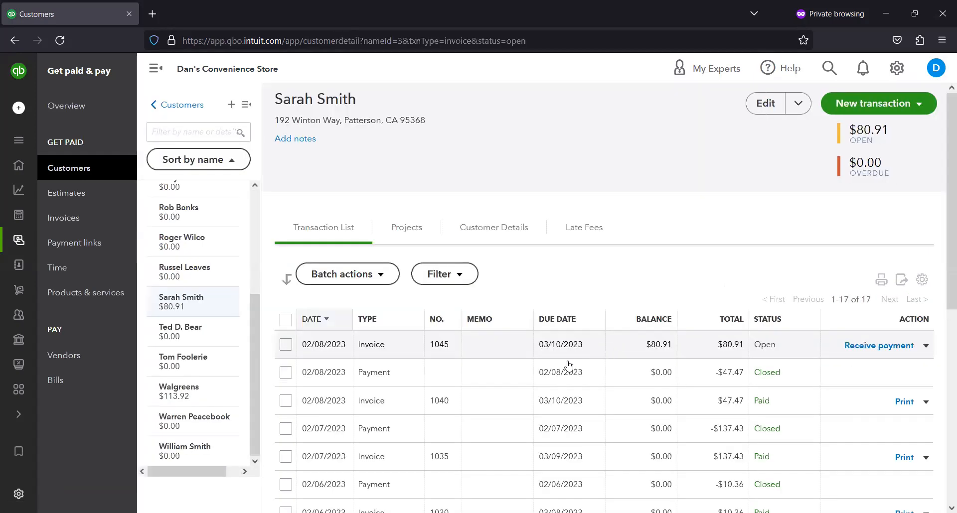
click(23, 85)
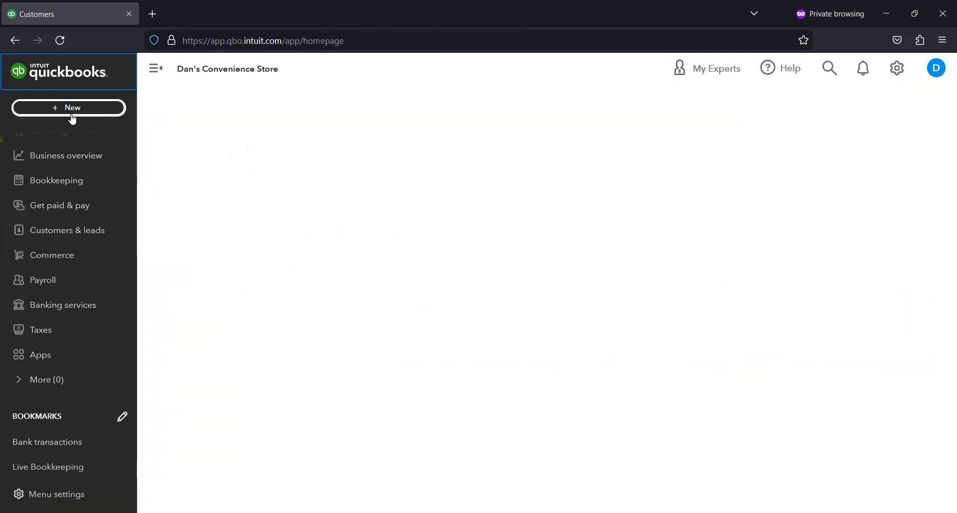
- Start a new received payment and find its customer and open invoice by invoice number 1045
click(70, 111)
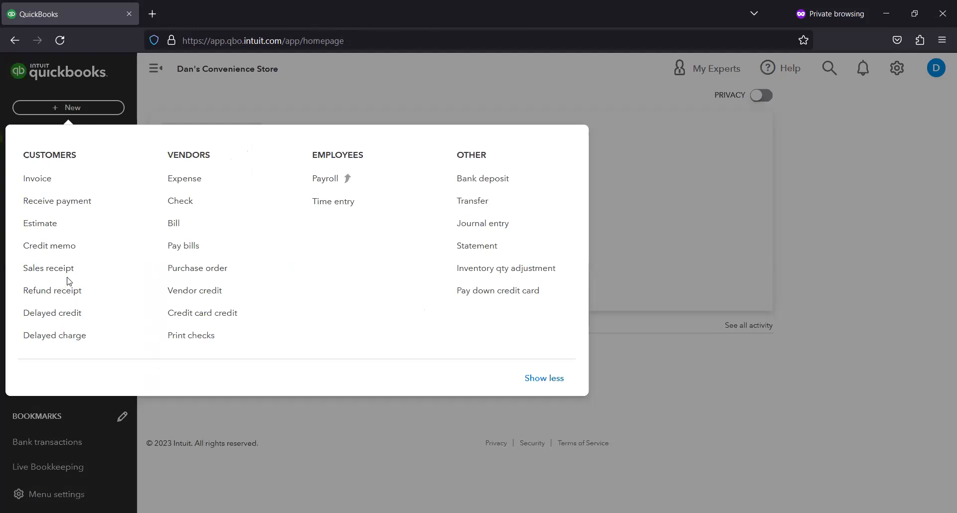
click(66, 201)
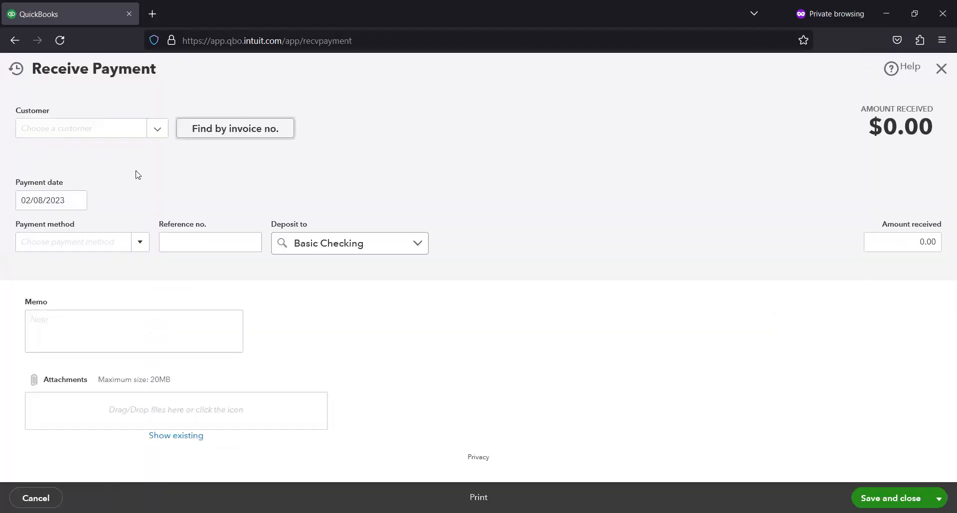
click(244, 130)
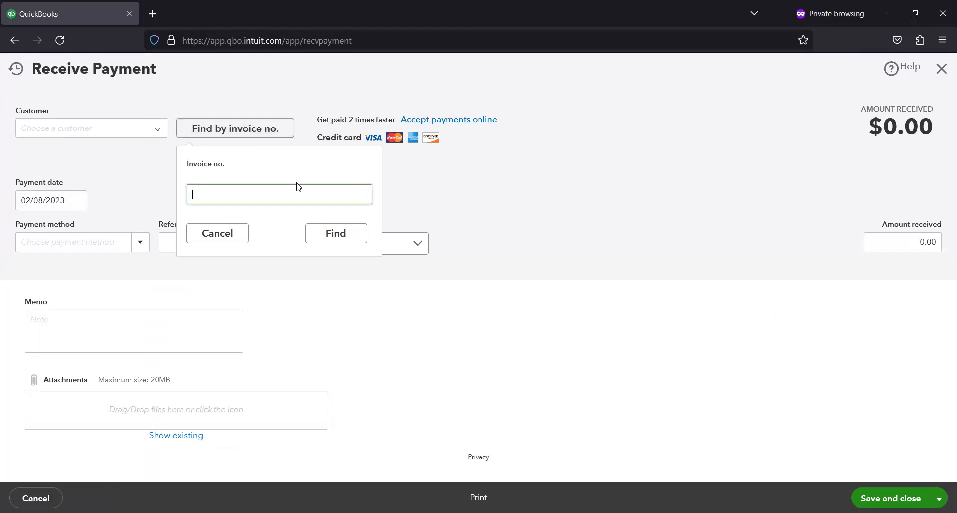
key(Escape)
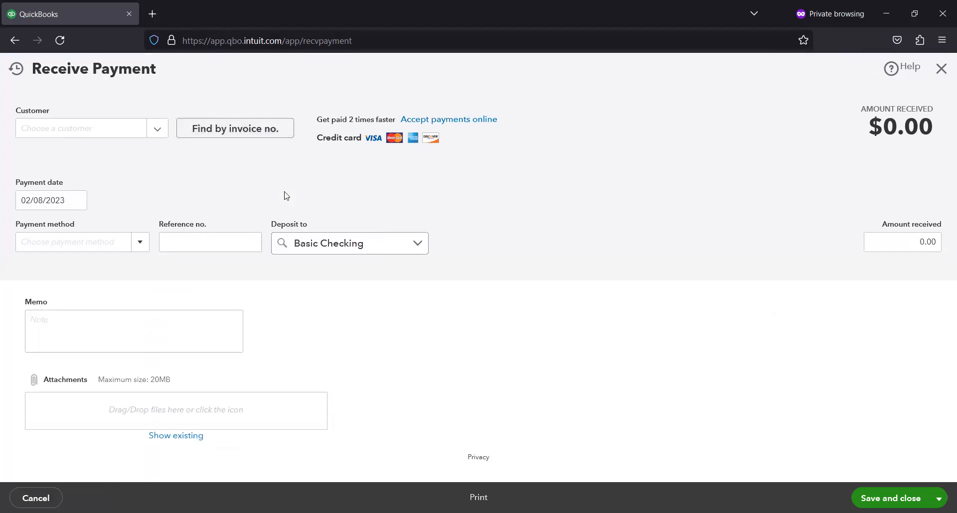
click(220, 129)
text(1045)
key(Tab)
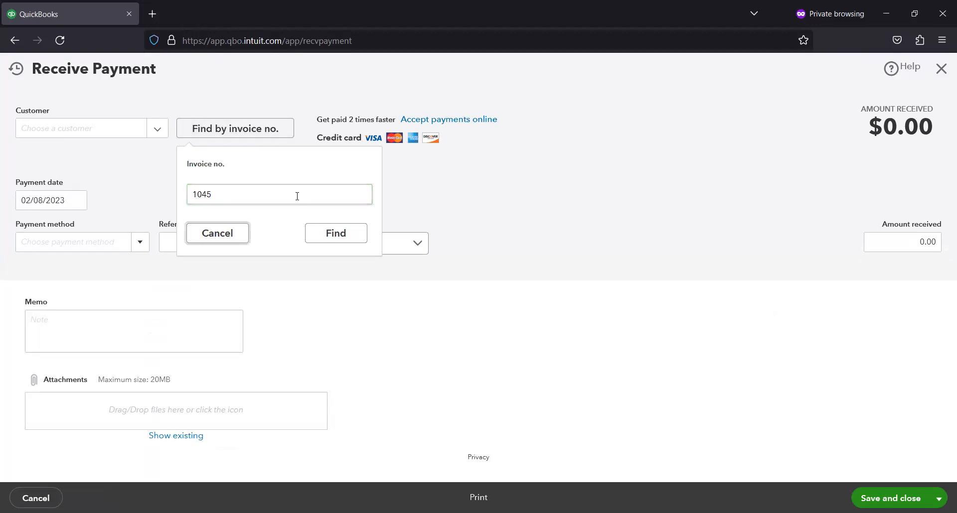
click(333, 239)
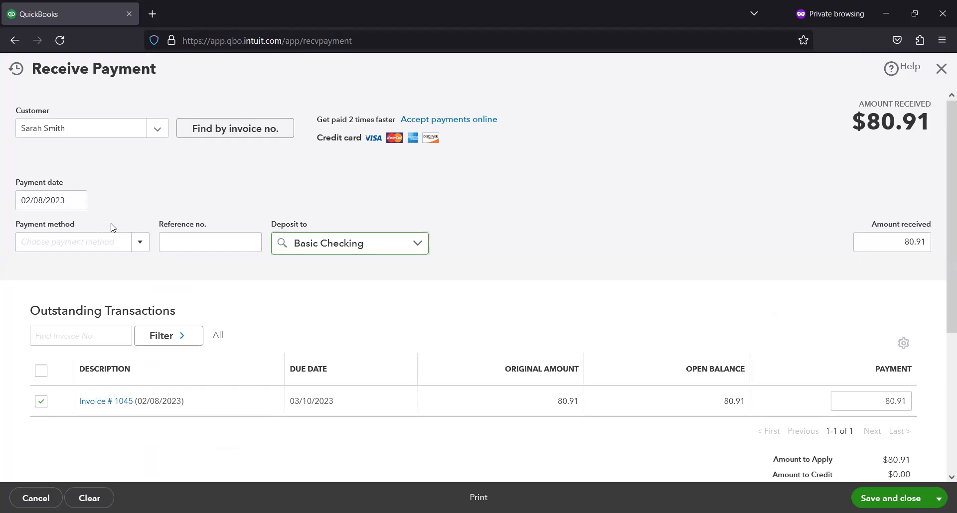
- Review the 80.91 payment into Basic Checking, and save and close it
scroll(124, 221, down, 1)
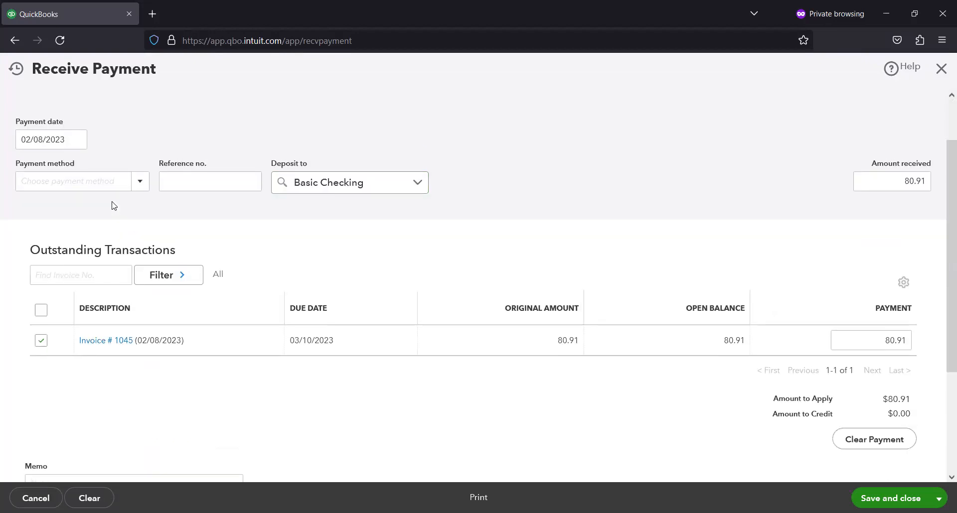
scroll(114, 209, up, 1)
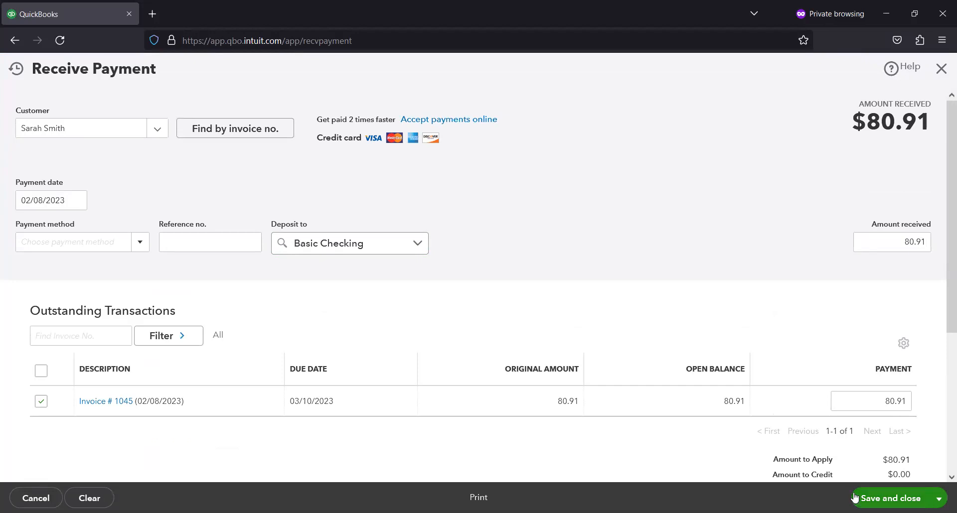
click(890, 498)
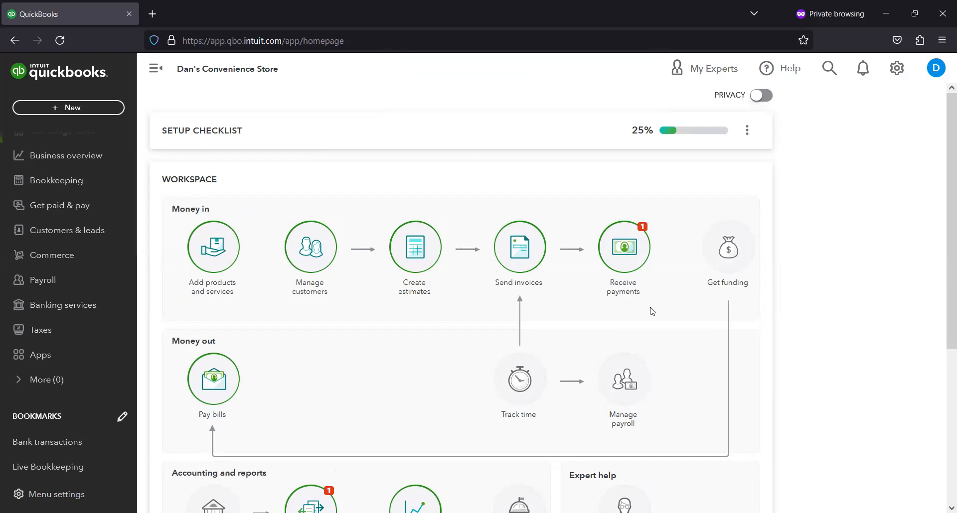
- Return to the customer list, receive the 113.92 payment from Walgreens, and save and close it
scroll(624, 383, down, 1)
scroll(567, 351, up, 1)
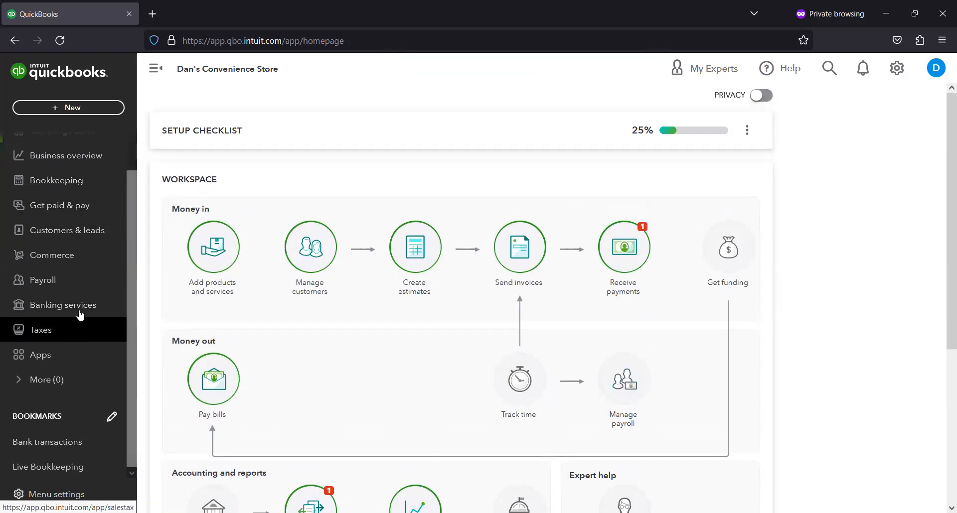
click(90, 208)
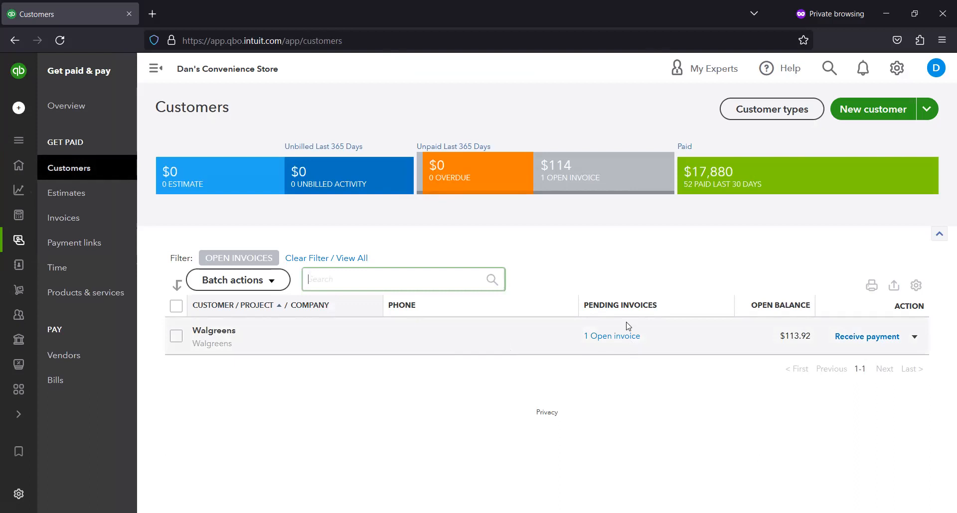
click(607, 339)
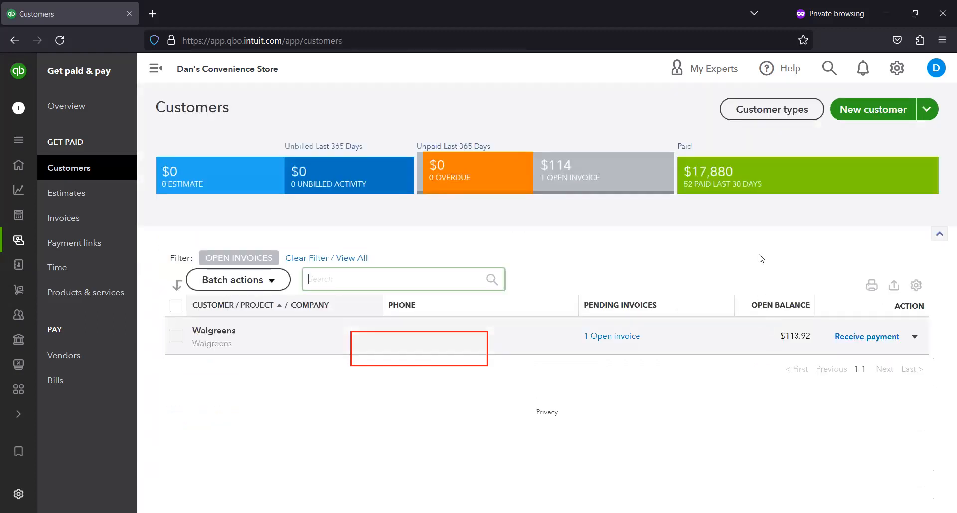
click(867, 336)
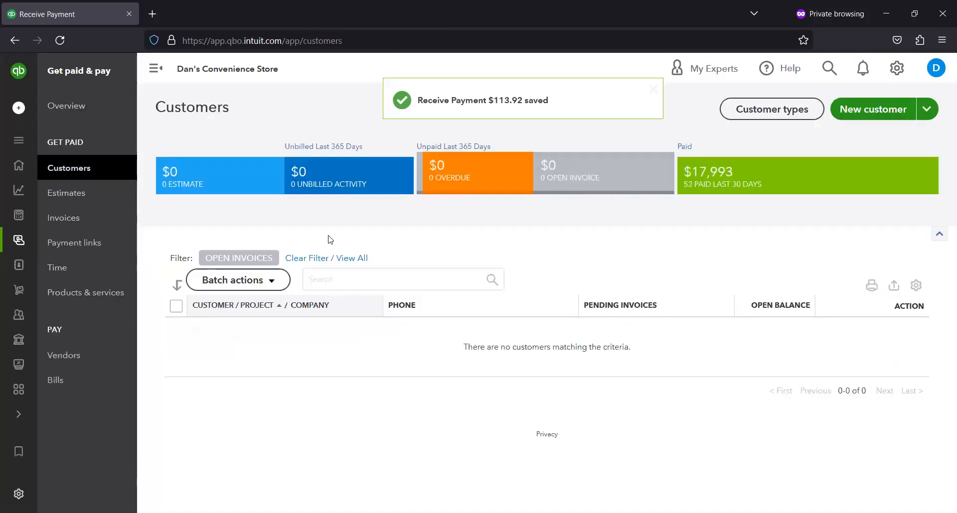
- Clear the open invoices filter and check the open balances of all customers
click(328, 256)
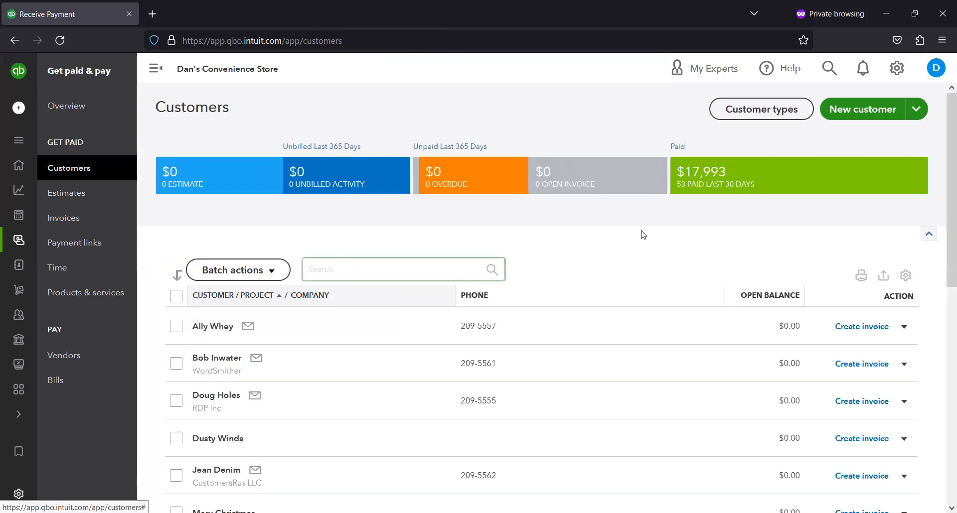
scroll(644, 241, down, 2)
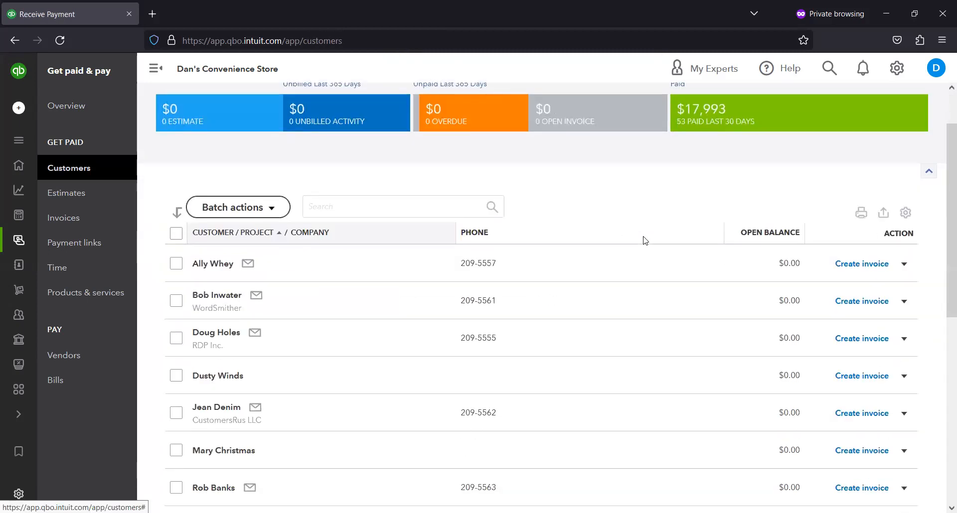
- Look over the customer list, find a customer by first name, and review that customer's transactions before returning to the list
scroll(645, 240, up, 2)
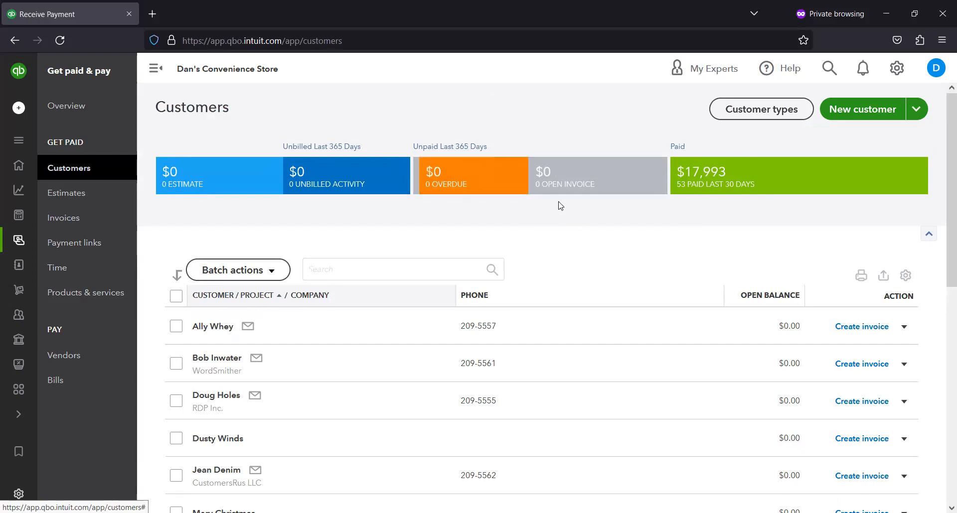
scroll(549, 235, down, 2)
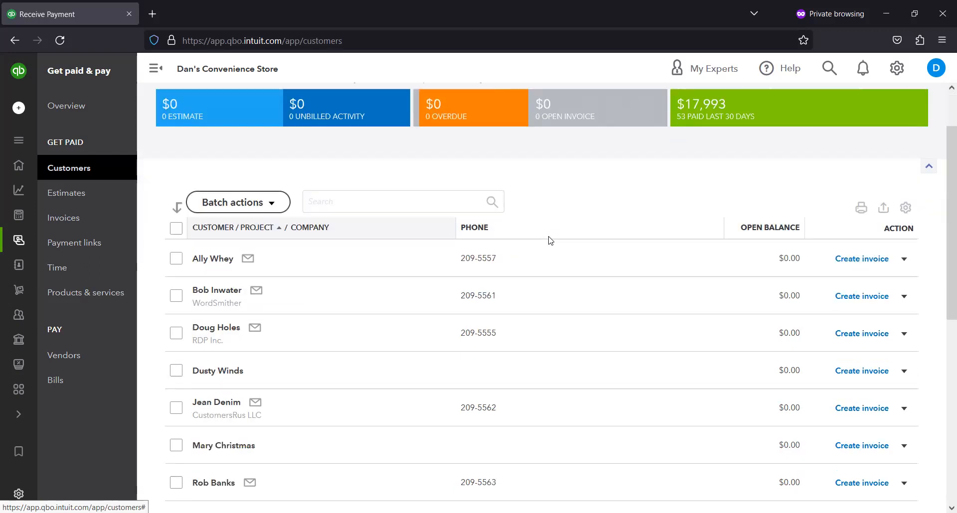
scroll(547, 240, down, 8)
scroll(548, 239, up, 10)
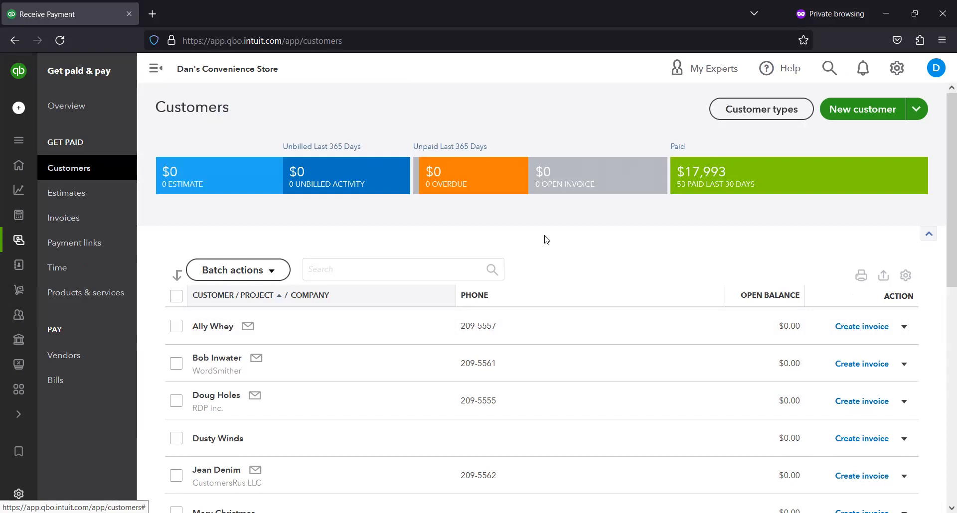
click(369, 261)
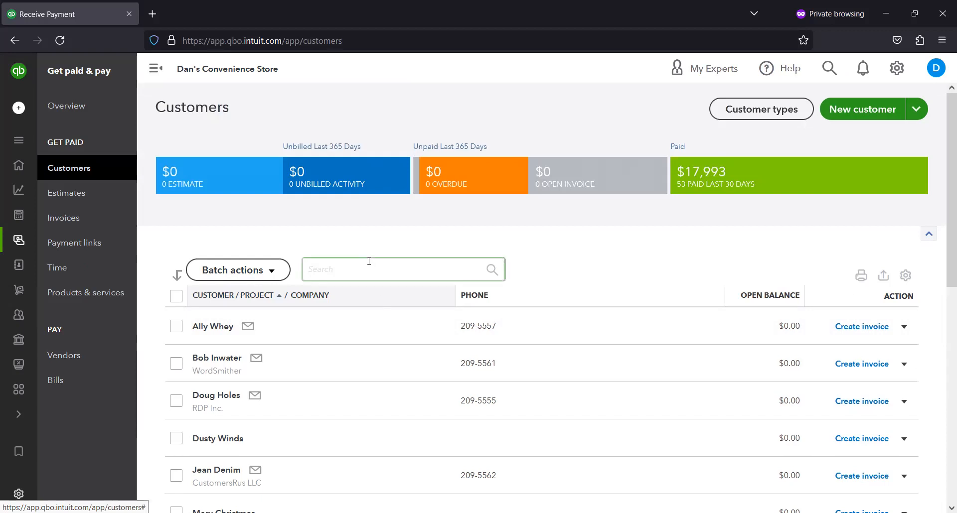
text(SARAH)
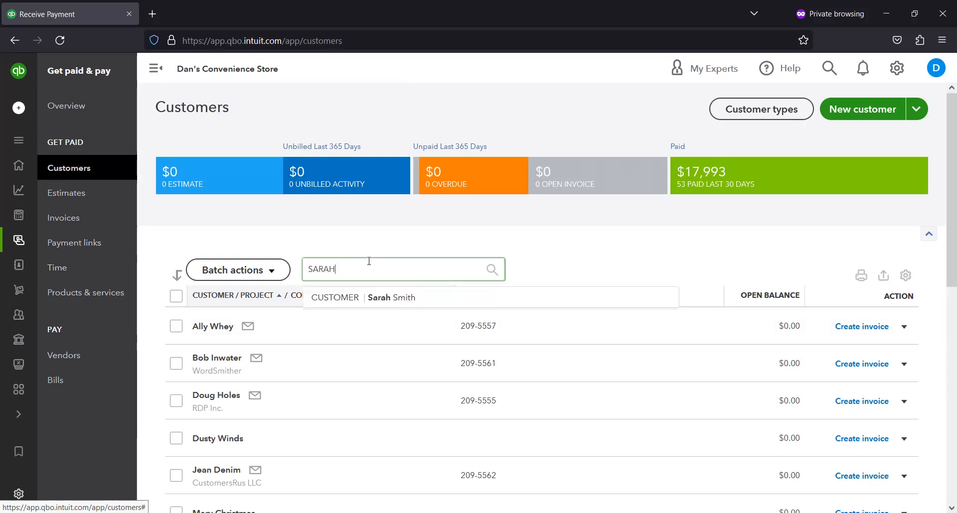
click(406, 306)
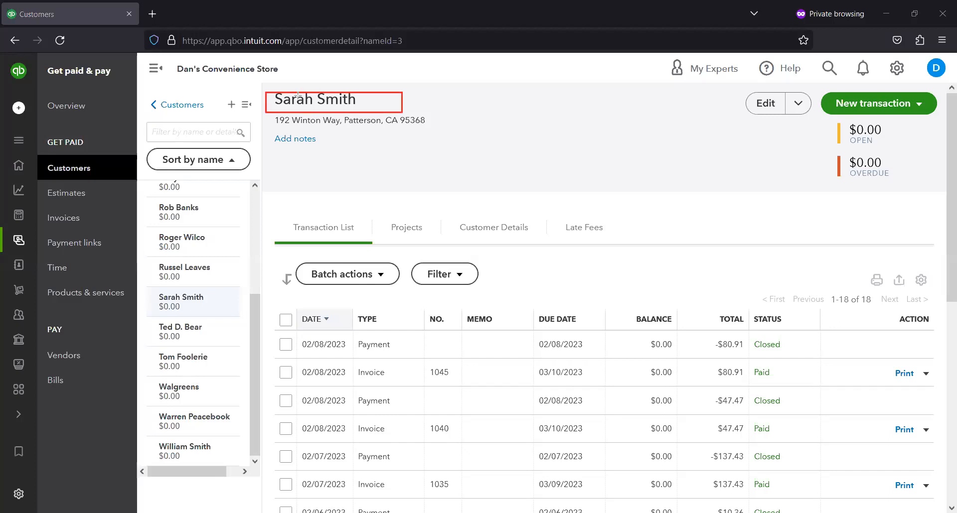
click(186, 105)
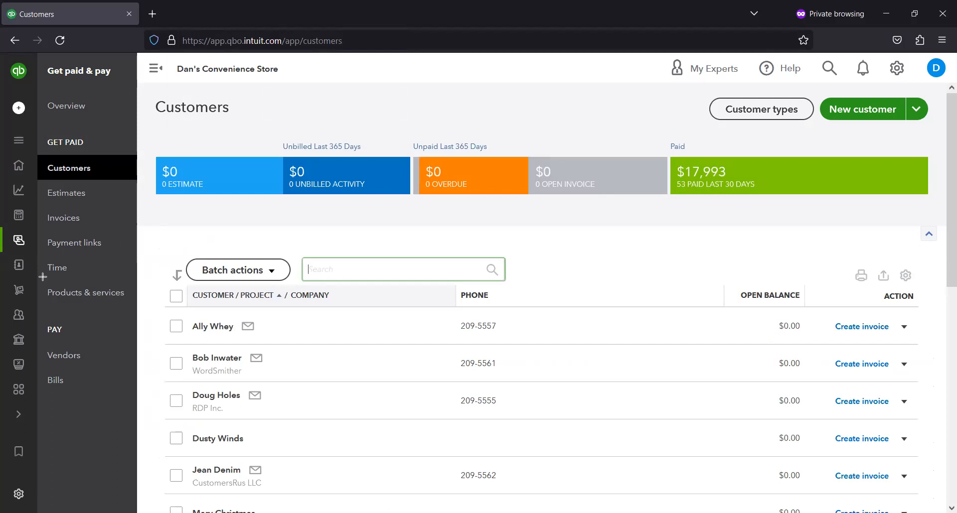
- Go to the products and services list and start an inventory quantity adjustment for the Deluxe teddy bear
drag(41, 282, 184, 327)
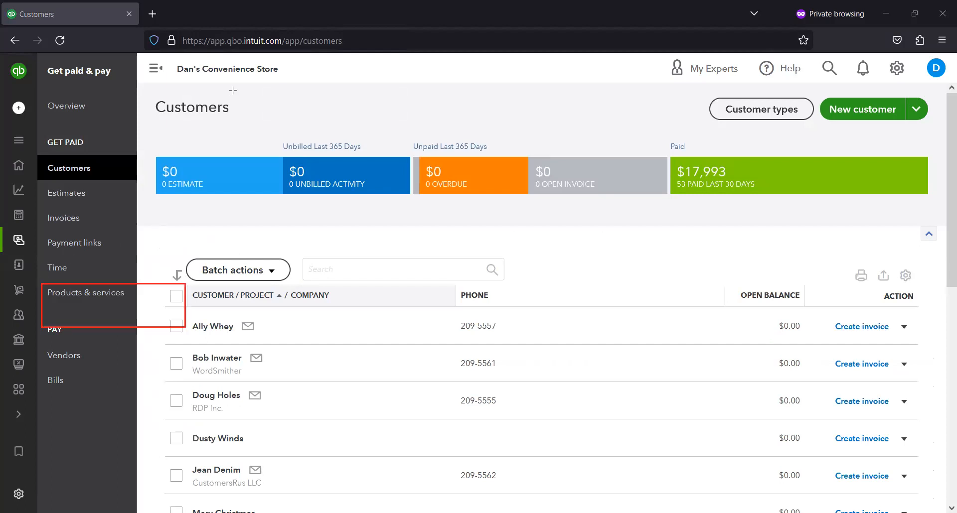
click(83, 290)
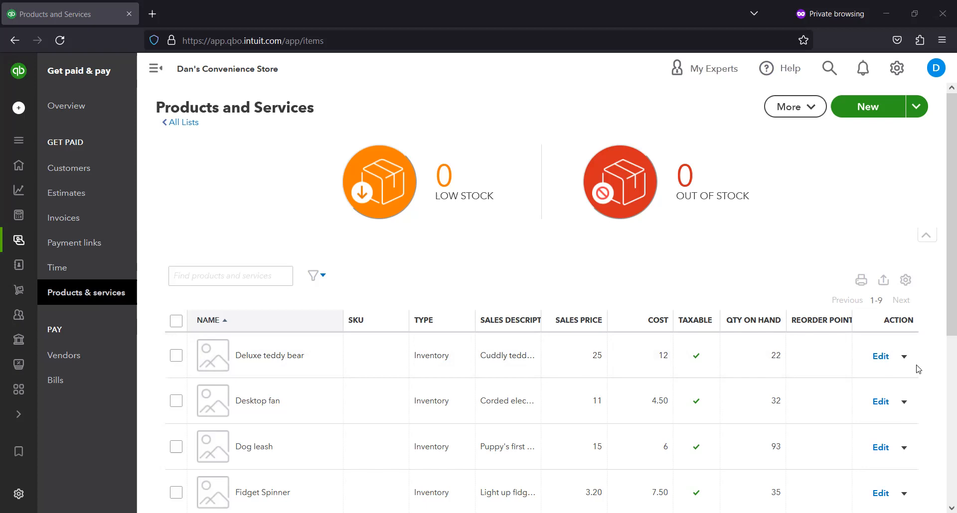
click(903, 357)
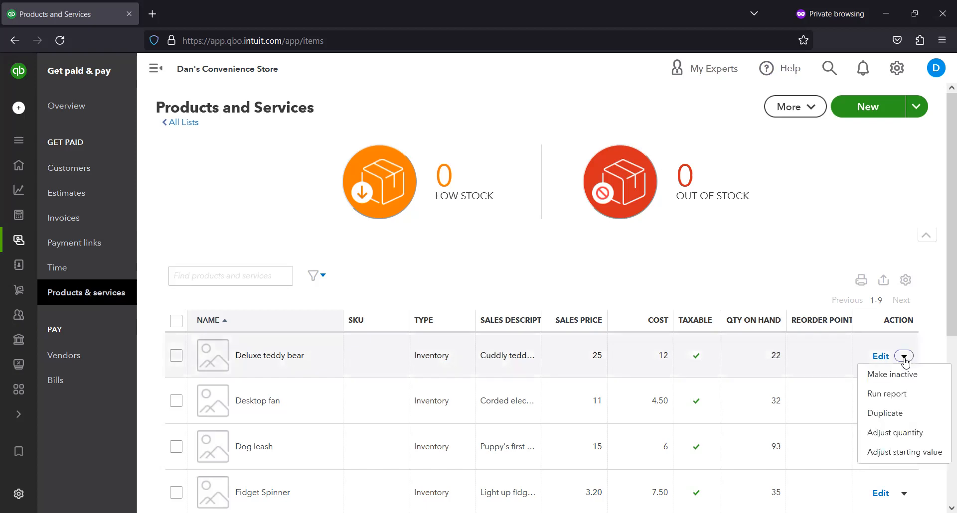
click(921, 432)
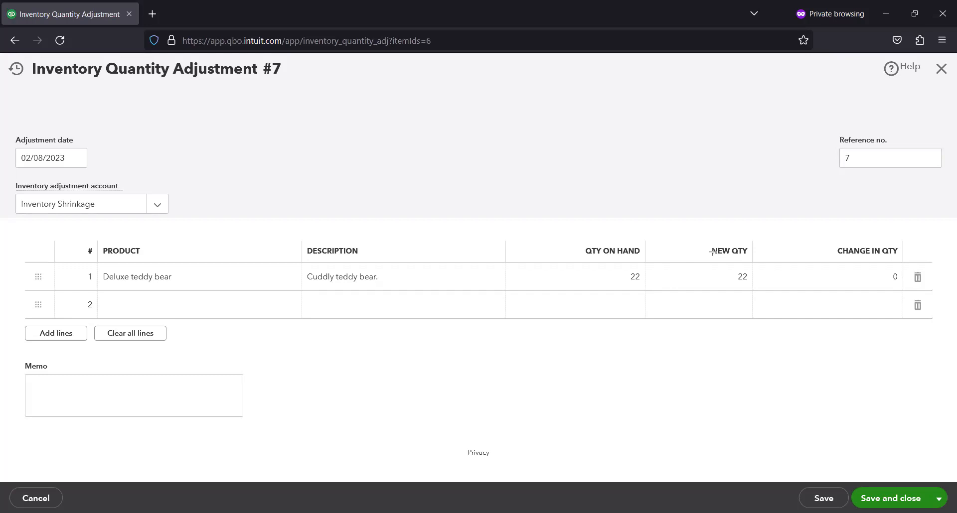
drag(707, 245, 773, 310)
drag(823, 231, 842, 246)
drag(885, 300, 910, 304)
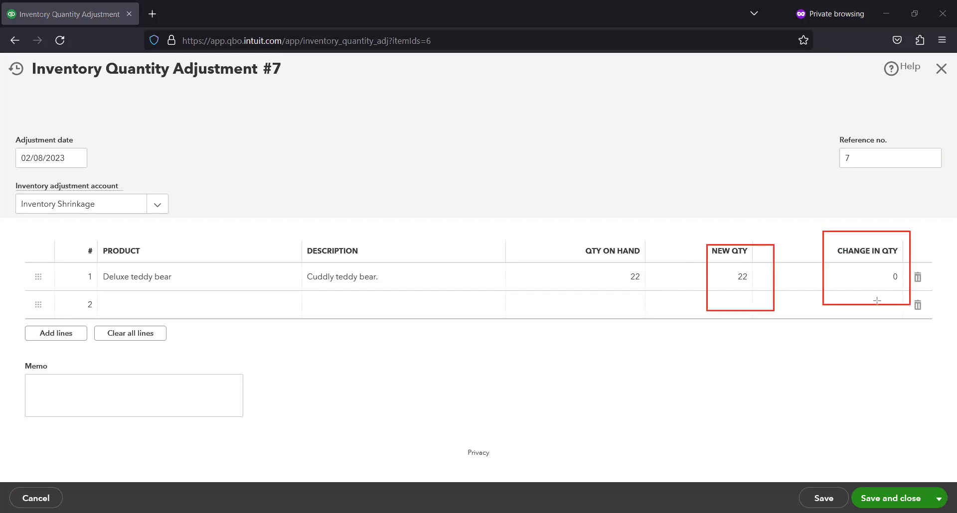
click(358, 8)
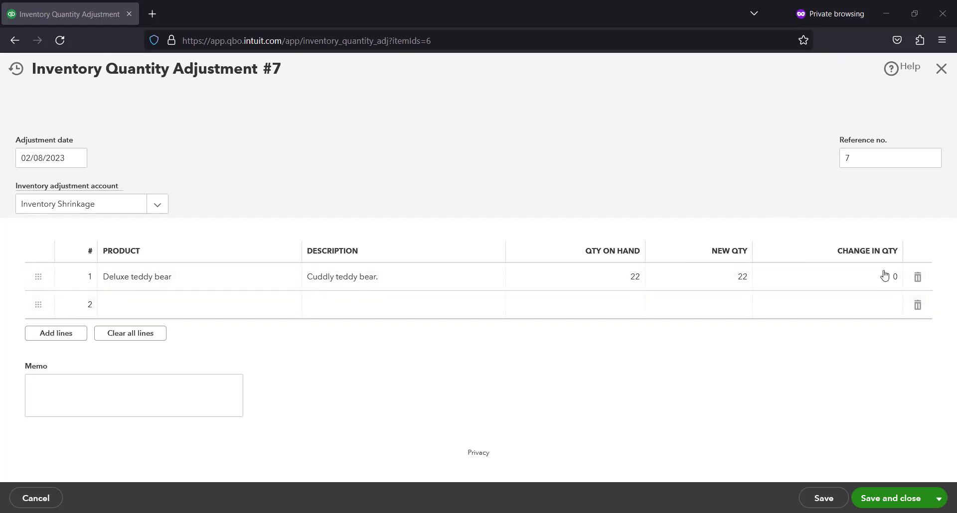
- Set the change in quantity for the Deluxe teddy bear line to -1
click(891, 285)
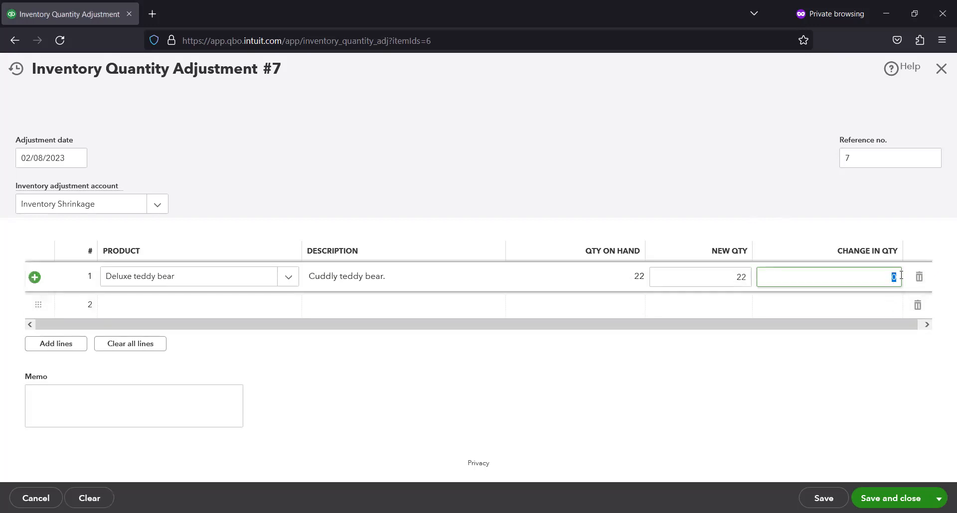
text(-1)
key(Tab)
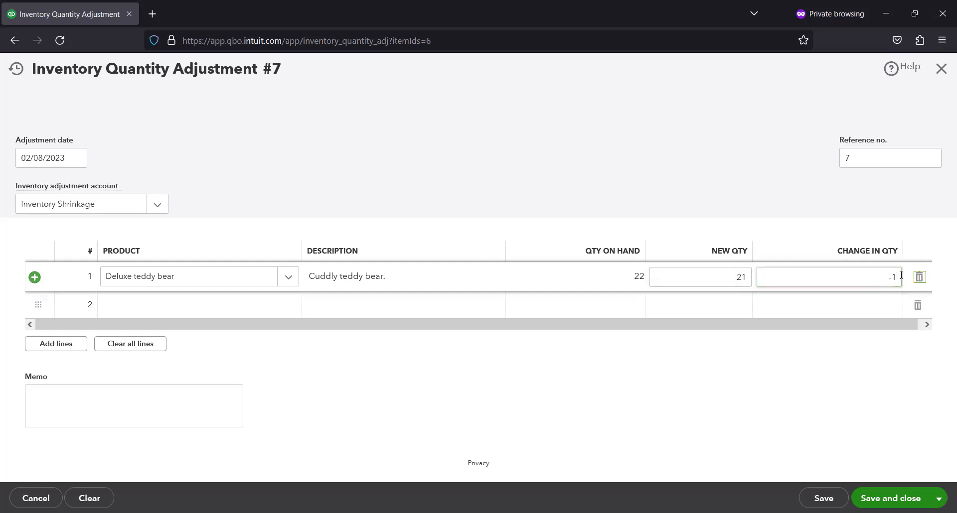
key(Tab)
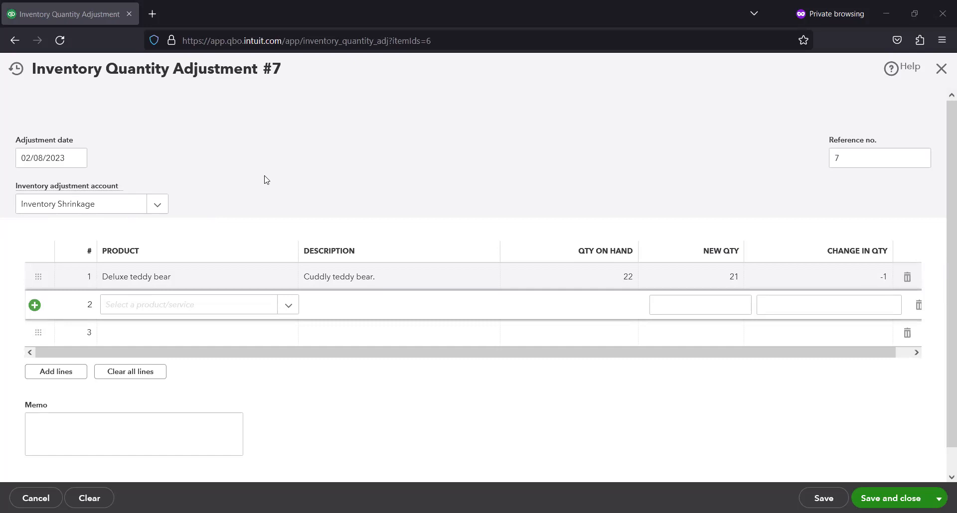
- Enter the adjustment memo "Damaged in the rain per supervisor."
click(77, 434)
text(dfsdfsdf)
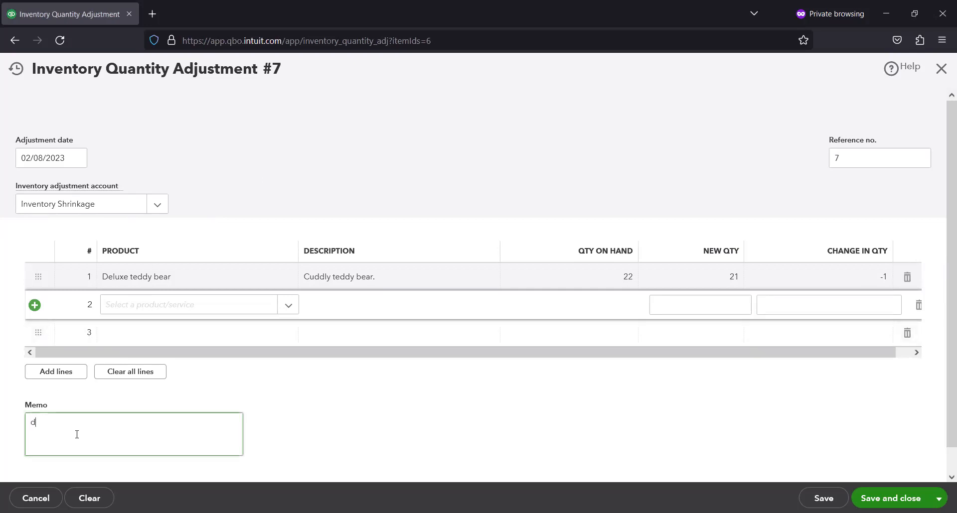
key(BackSpace)
key(BackSpace)
key(BackSpace)
key(BackSpace)
key(BackSpace)
key(BackSpace)
key(BackSpace)
key(BackSpace)
text(Damaged in the raid)
key(BackSpace)
text(n)
text(per supervisor.)
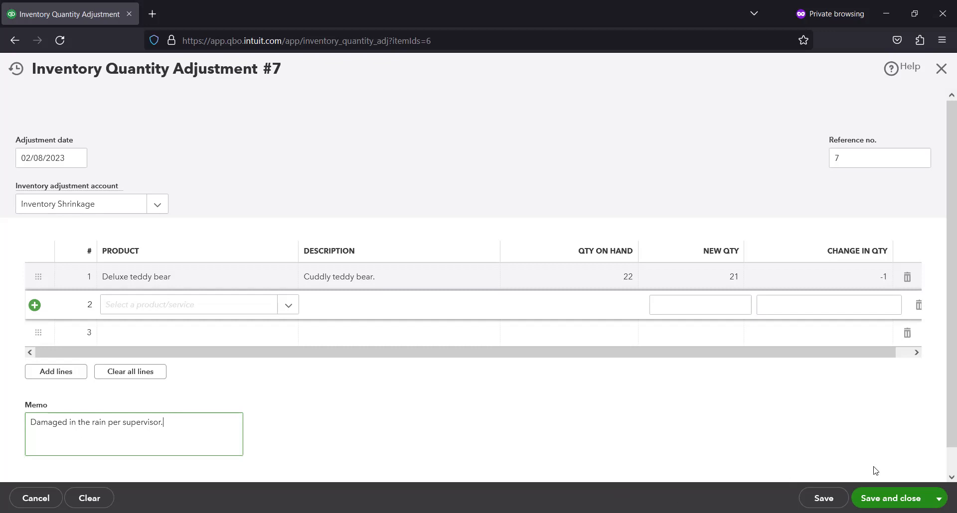
- Re-enter -1 as the Deluxe teddy bear's change in quantity, and save and close the adjustment
click(877, 279)
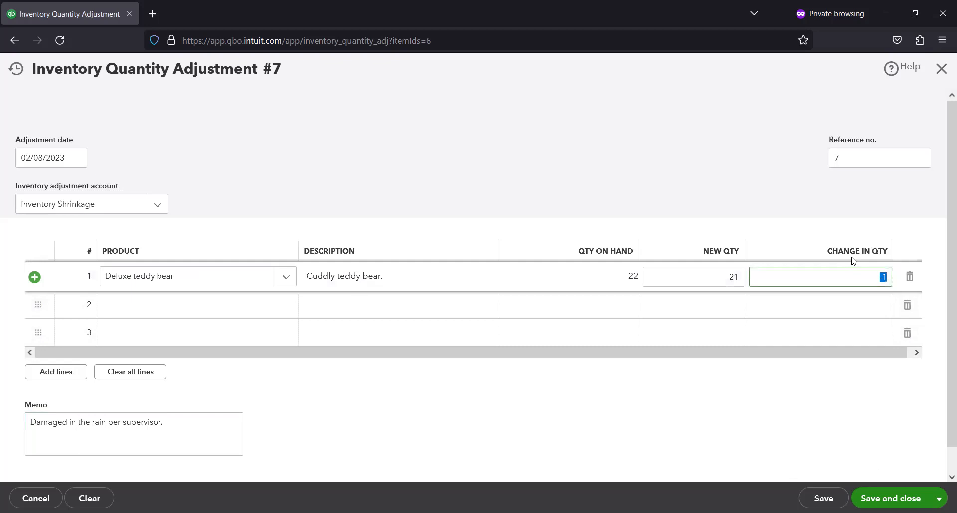
text(-1)
key(Tab)
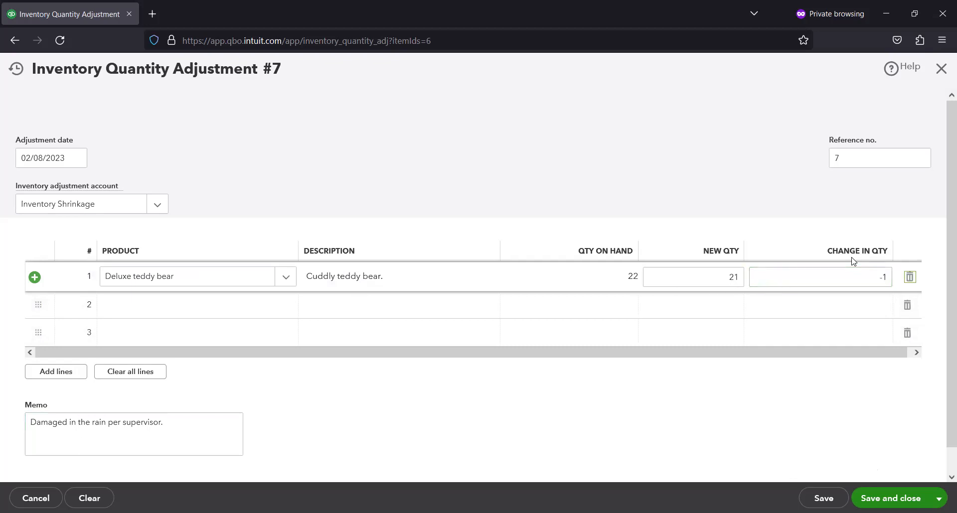
key(Tab)
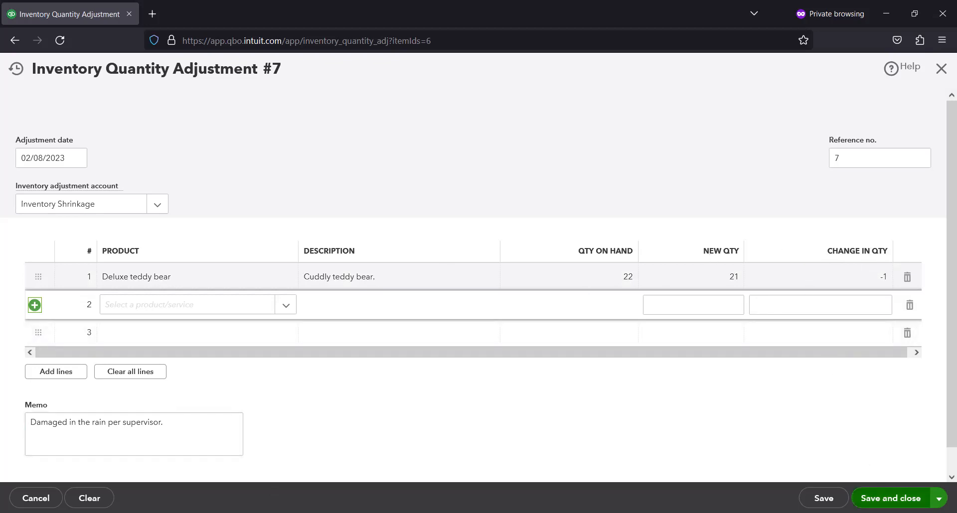
click(890, 498)
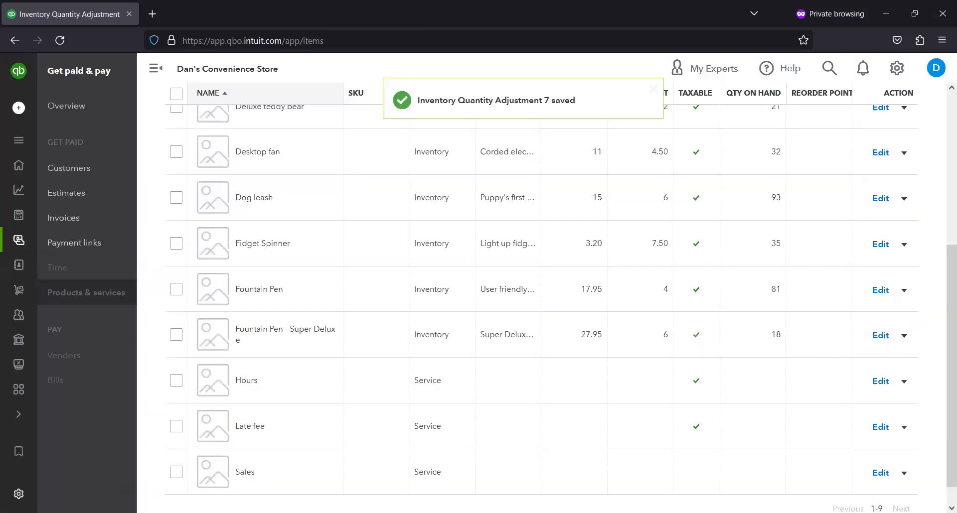
- Run the report for the Deluxe teddy bear, examine its inventory quantity adjustment entries, and go back to the product list
scroll(779, 228, up, 3)
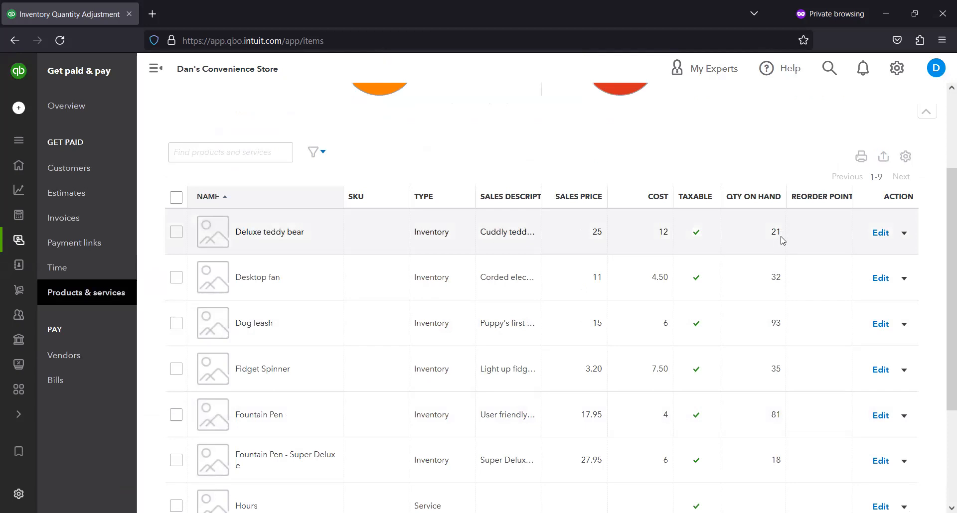
click(903, 234)
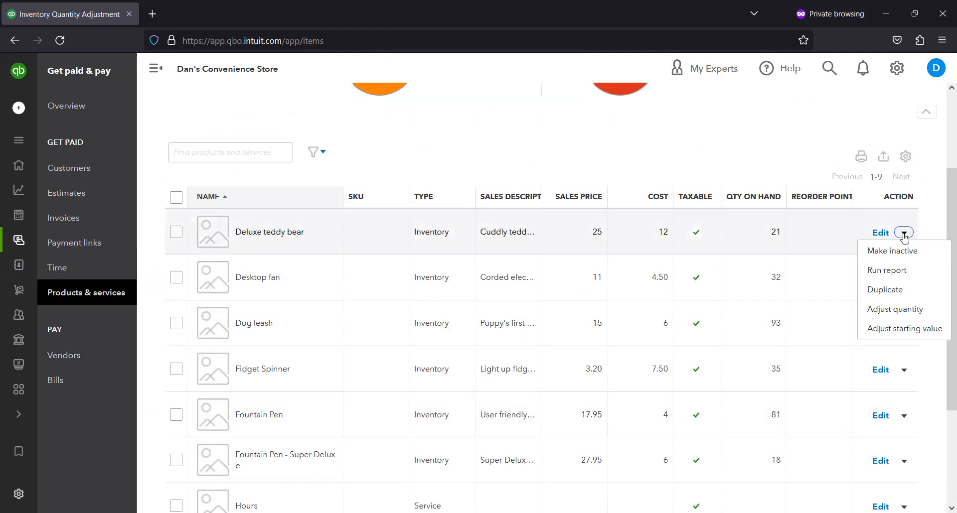
click(890, 271)
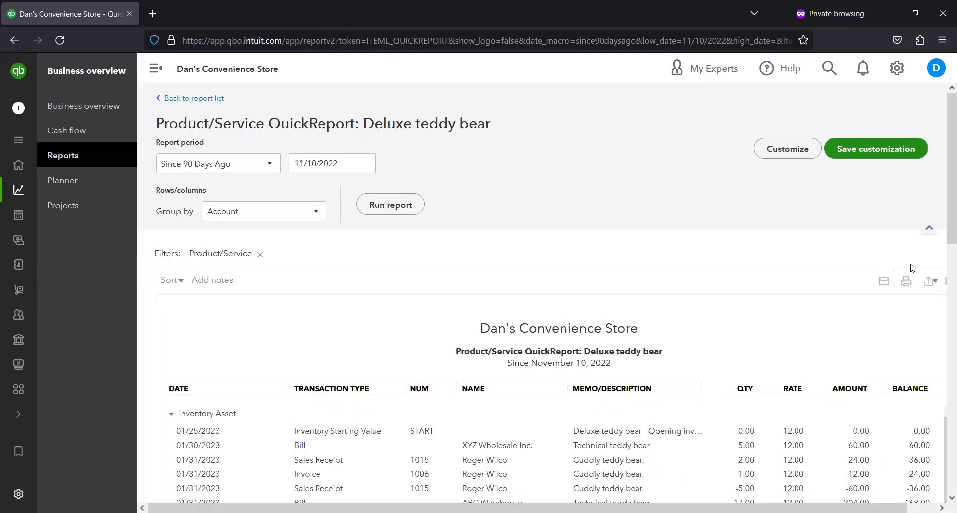
scroll(902, 294, down, 5)
scroll(897, 327, down, 6)
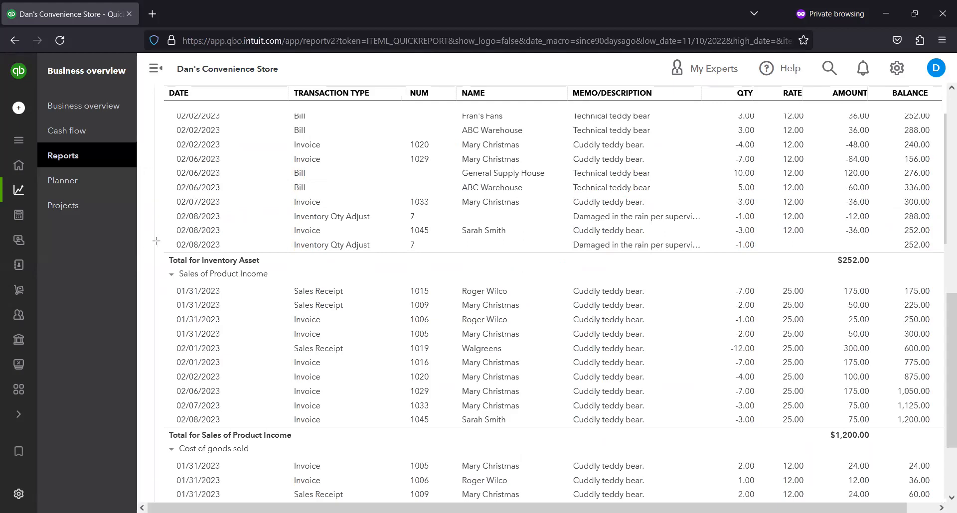
mouse_move(156, 241)
mouse_down()
mouse_move(561, 289)
mouse_move(868, 285)
mouse_move(937, 260)
mouse_up()
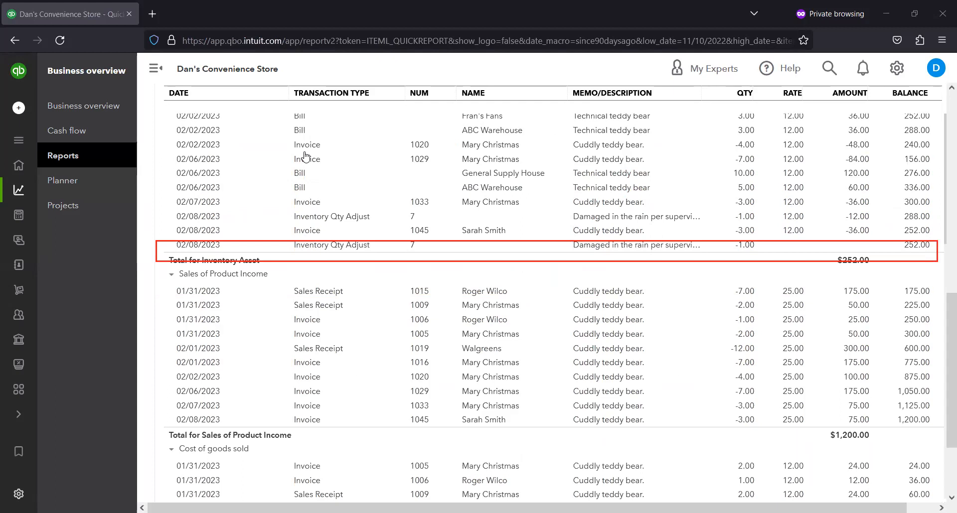
scroll(312, 174, up, 7)
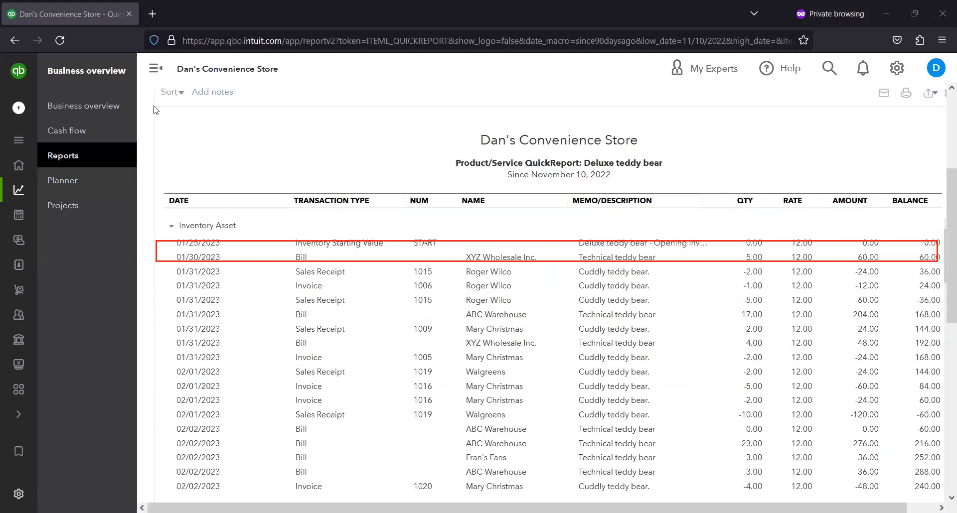
click(163, 76)
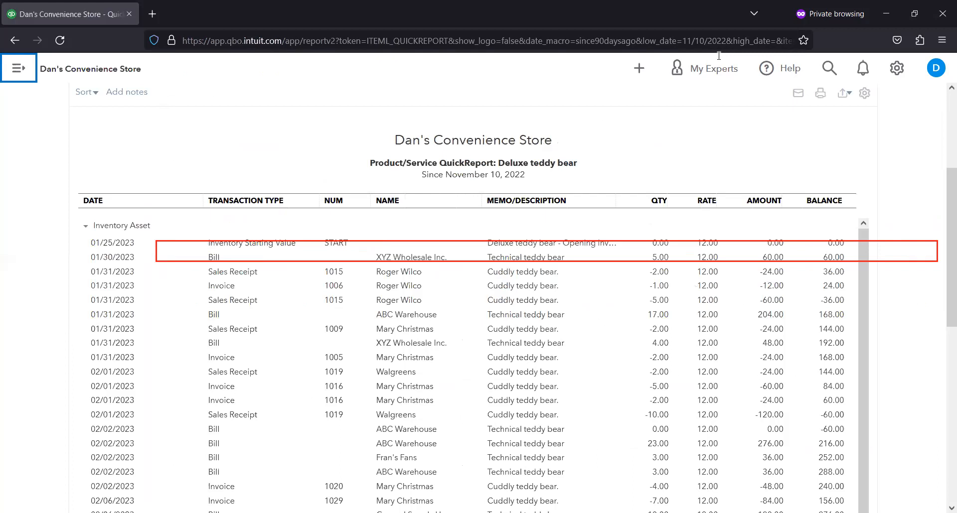
click(28, 73)
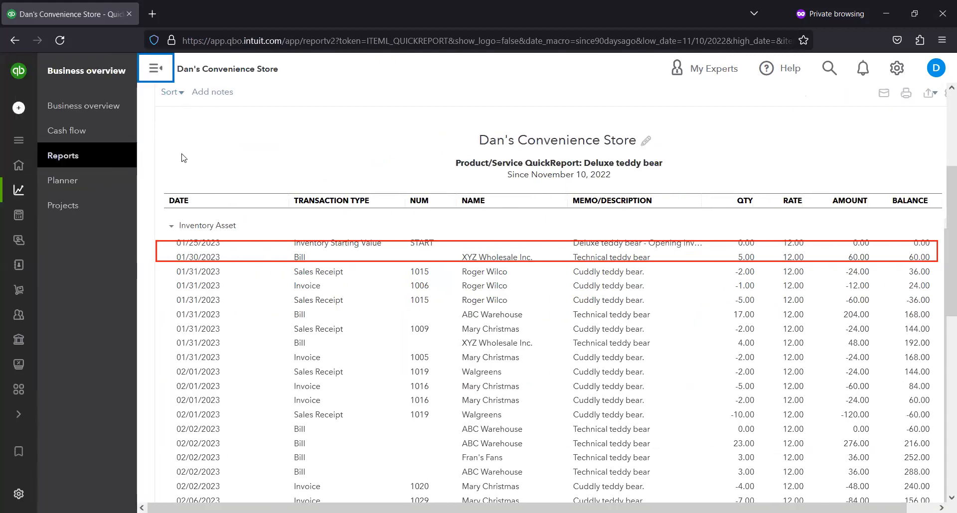
key(alt+Left)
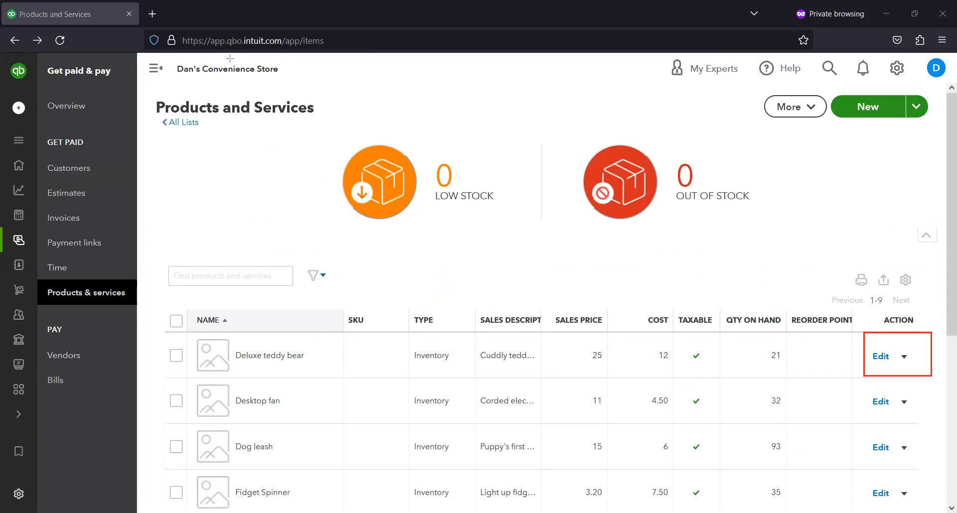
- Run the Deluxe teddy bear report again and locate the inventory quantity adjustments in its Inventory Asset section
click(899, 360)
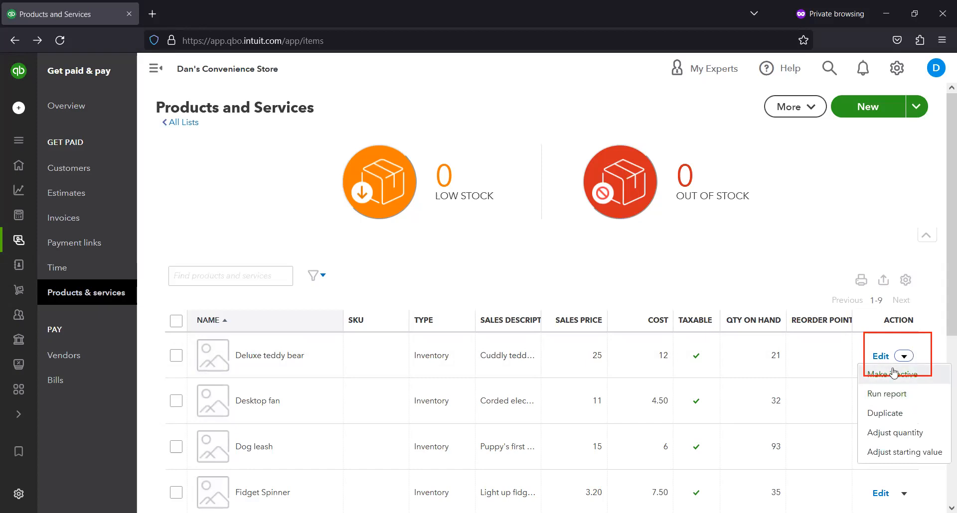
click(869, 391)
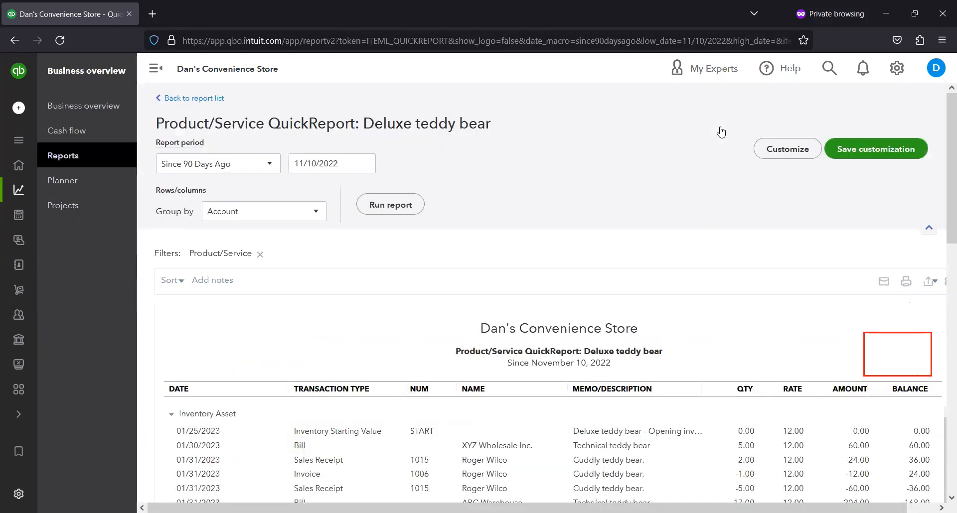
scroll(643, 156, down, 4)
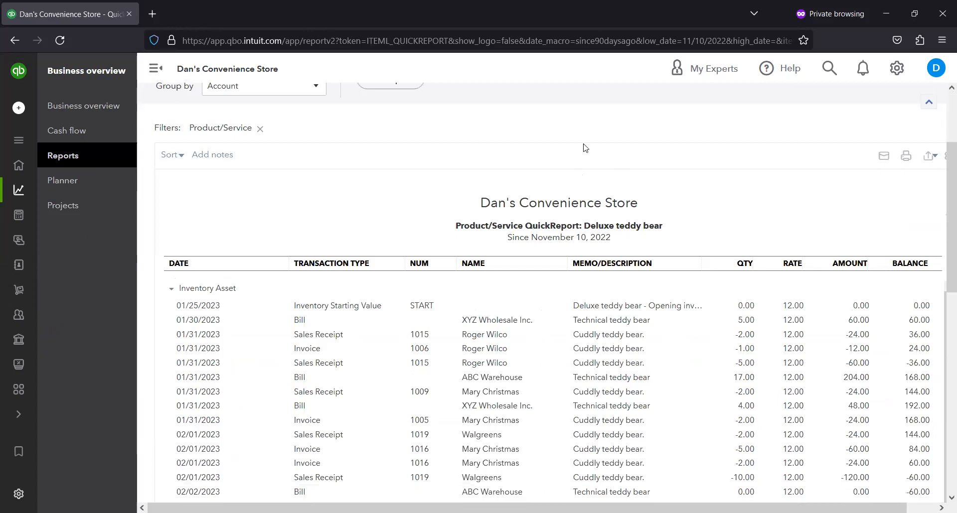
scroll(553, 173, down, 4)
scroll(552, 174, down, 2)
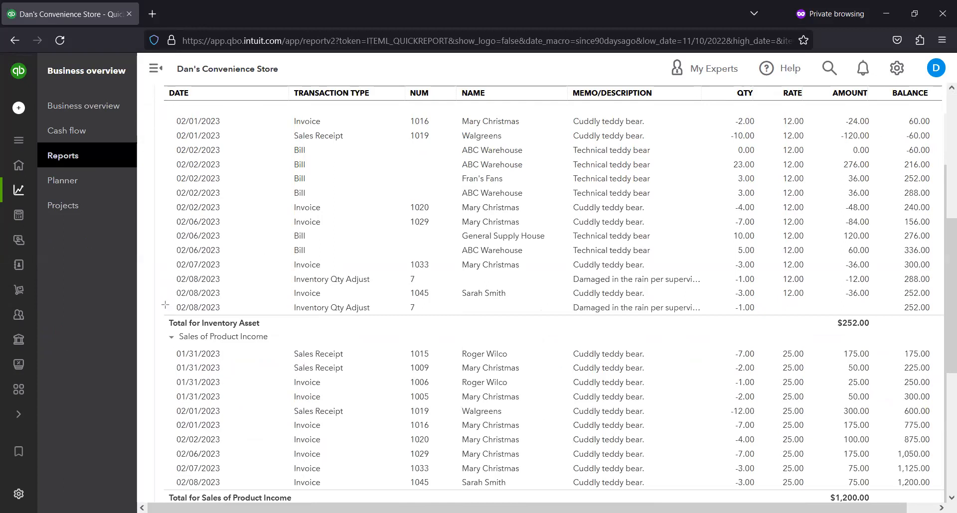
- Return to the product list and start a quantity adjustment for the Desktop fan with a new quantity of 30
mouse_move(165, 302)
mouse_down()
mouse_move(348, 324)
mouse_move(943, 347)
mouse_move(934, 323)
mouse_up()
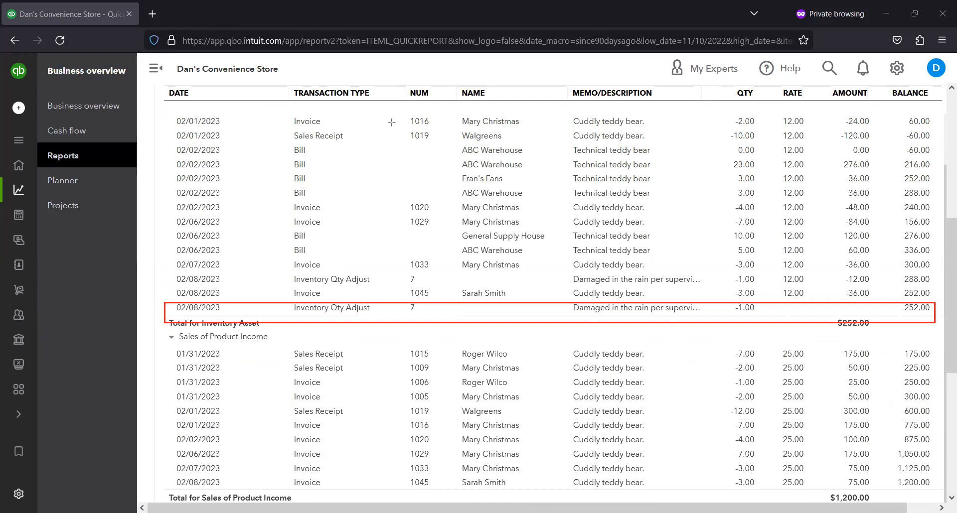
click(18, 45)
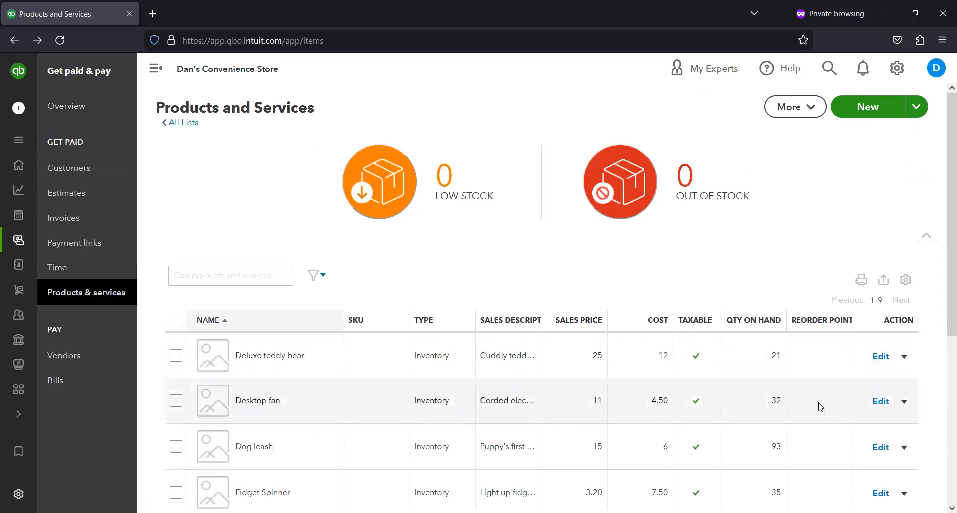
click(903, 401)
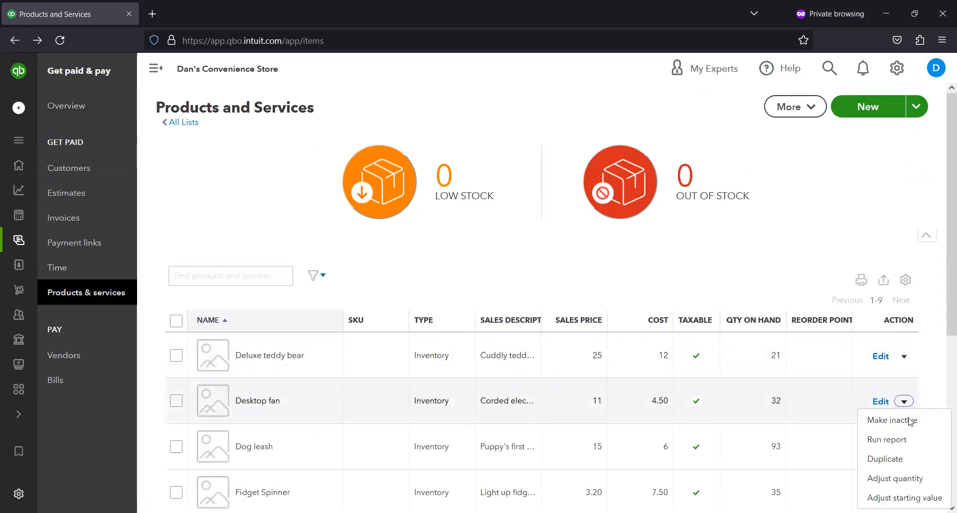
click(912, 481)
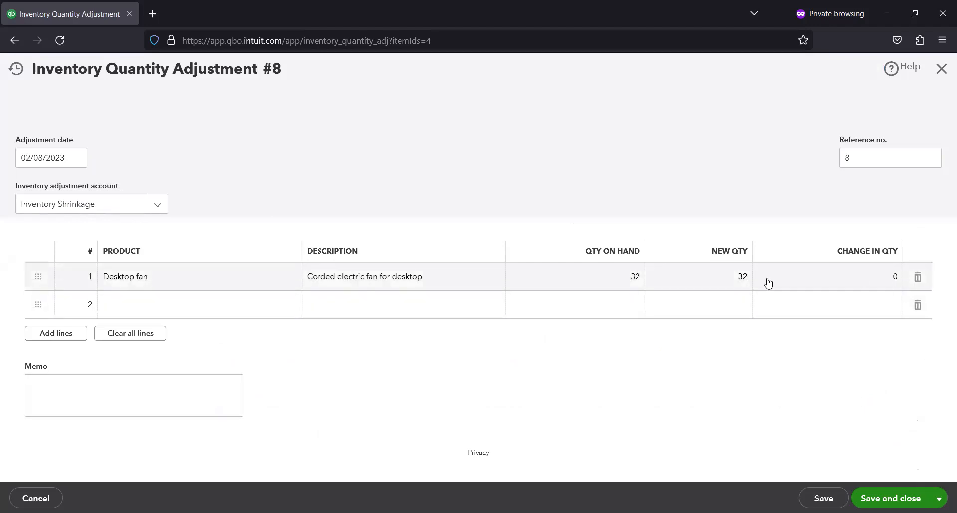
click(732, 281)
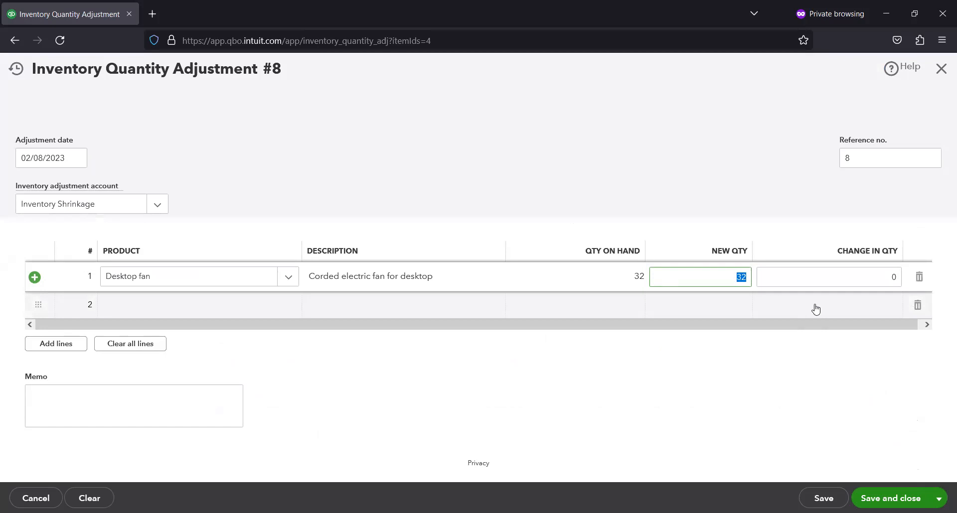
text(30)
key(Tab)
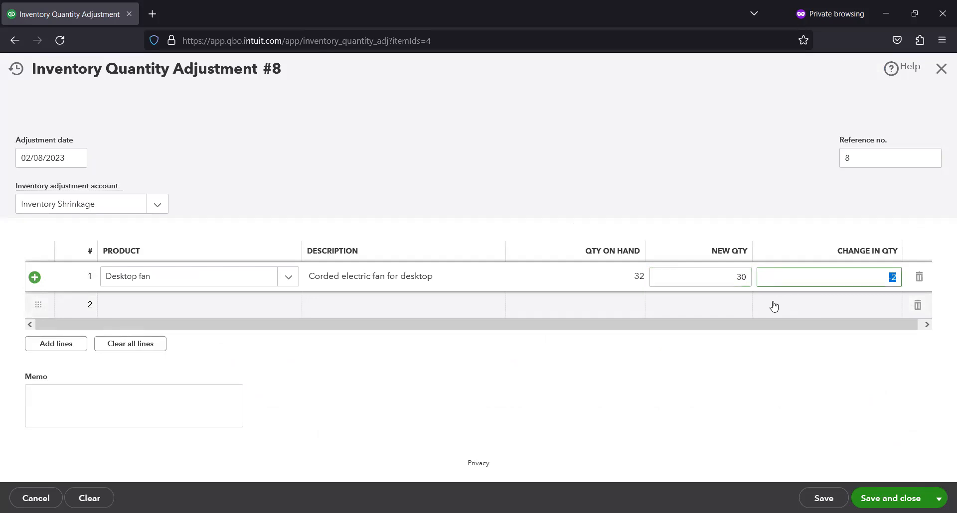
key(Tab)
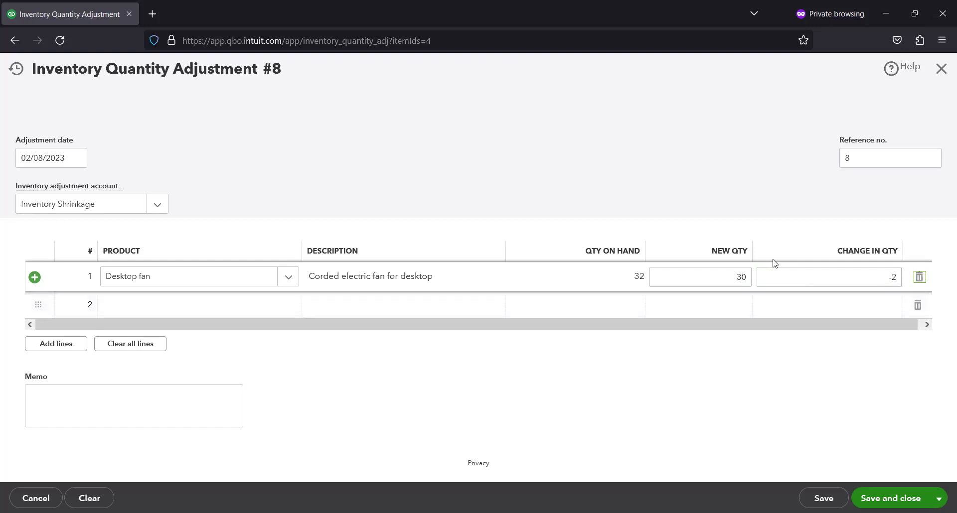
- Enter the memo "Inventory count." on the Desktop fan adjustment, and save and close it
click(125, 397)
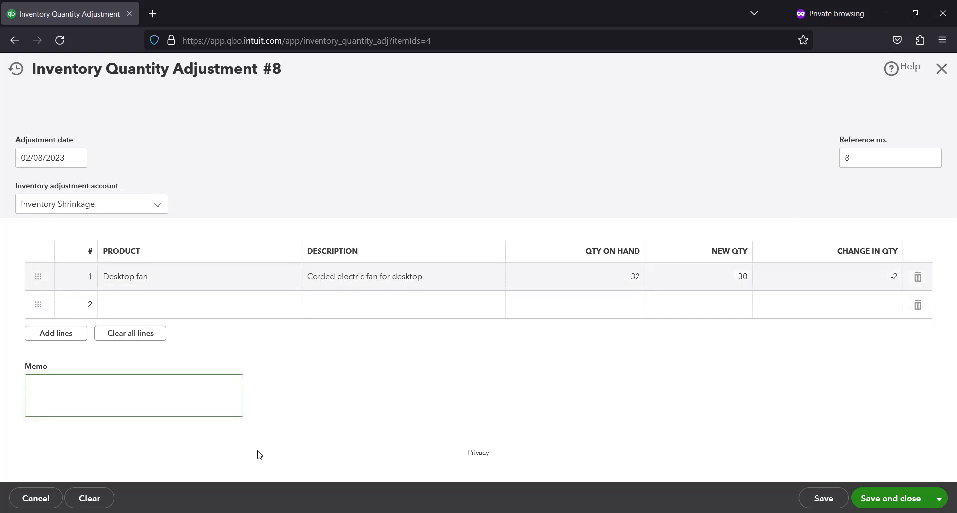
text(Inventory count.)
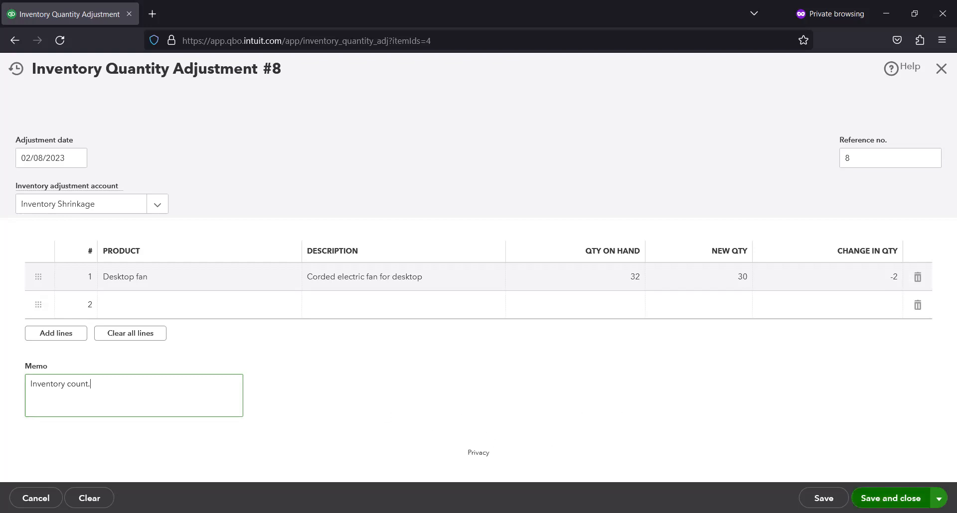
click(905, 485)
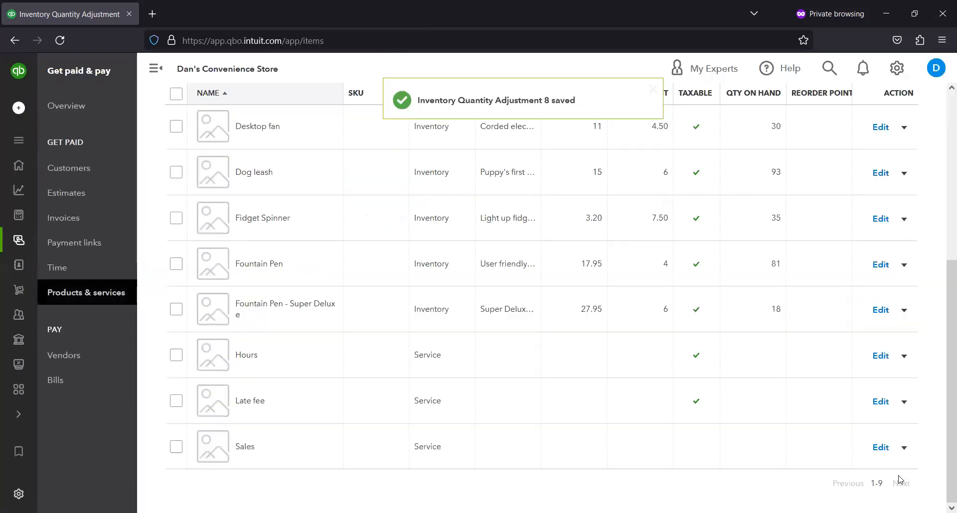
- Run the report for the Desktop fan and locate the inventory quantity adjustments in its Inventory Asset section
scroll(904, 476, up, 3)
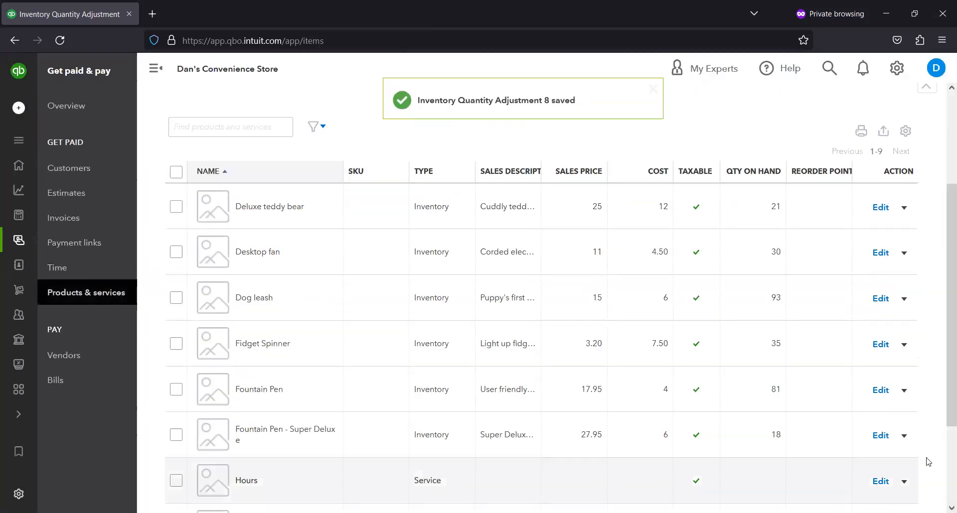
click(903, 253)
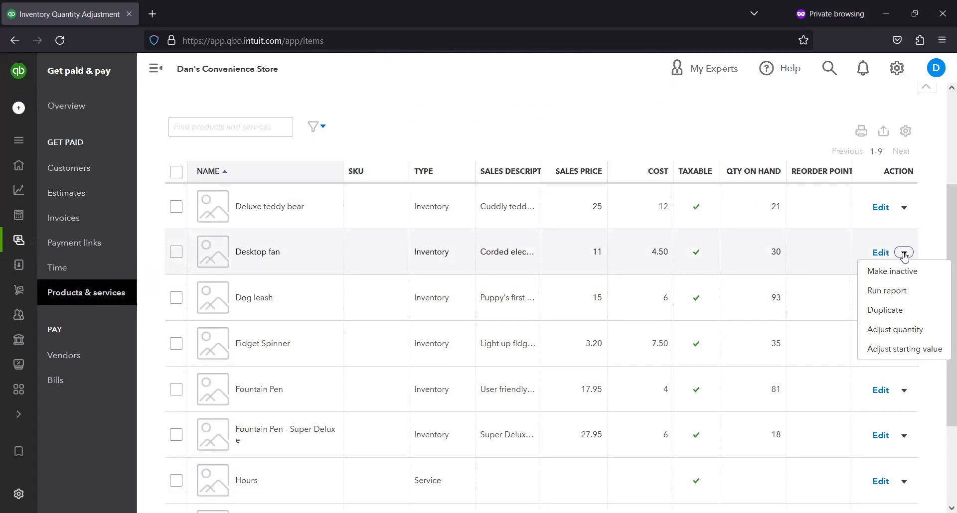
click(895, 294)
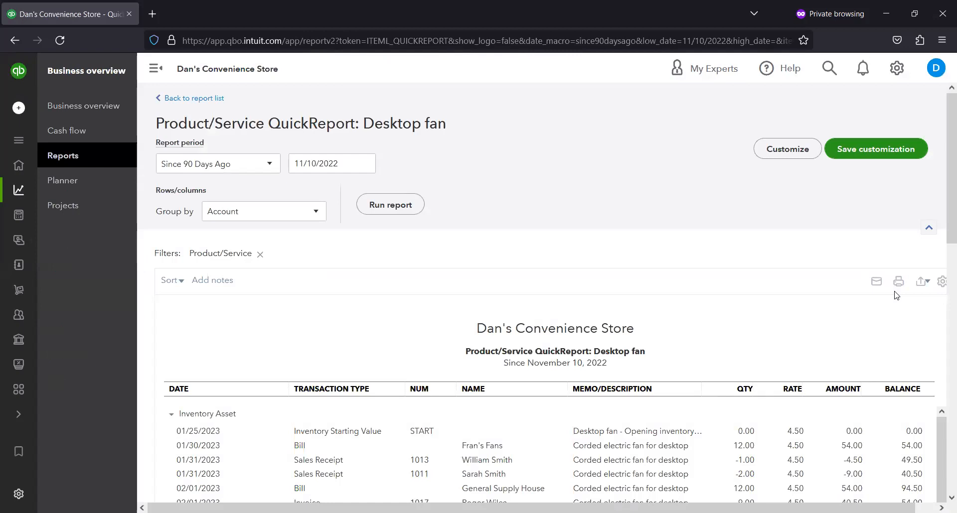
scroll(912, 324, down, 5)
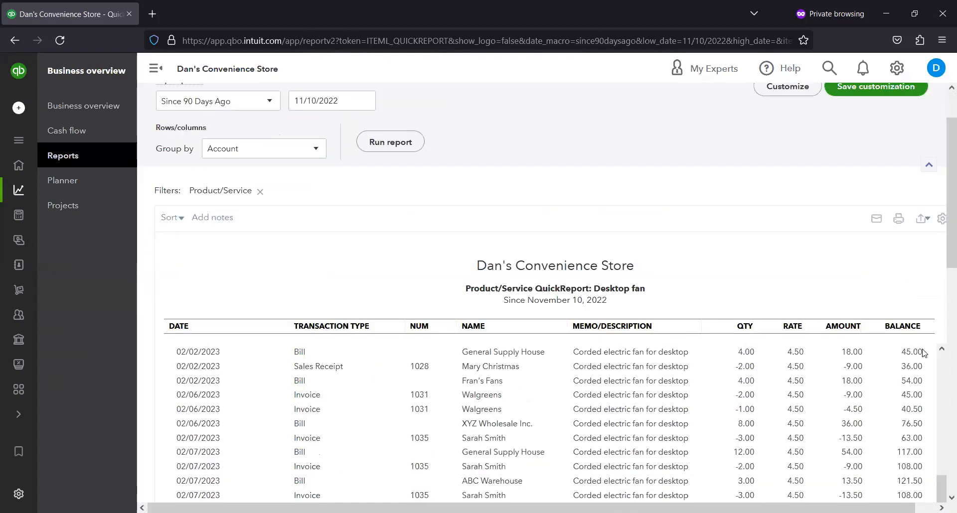
scroll(923, 353, down, 2)
scroll(735, 363, down, 3)
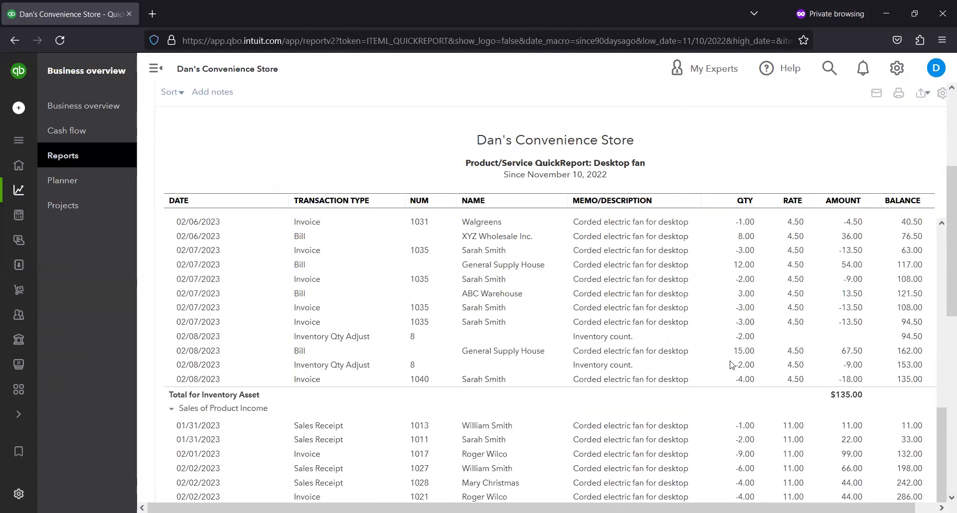
scroll(731, 364, down, 3)
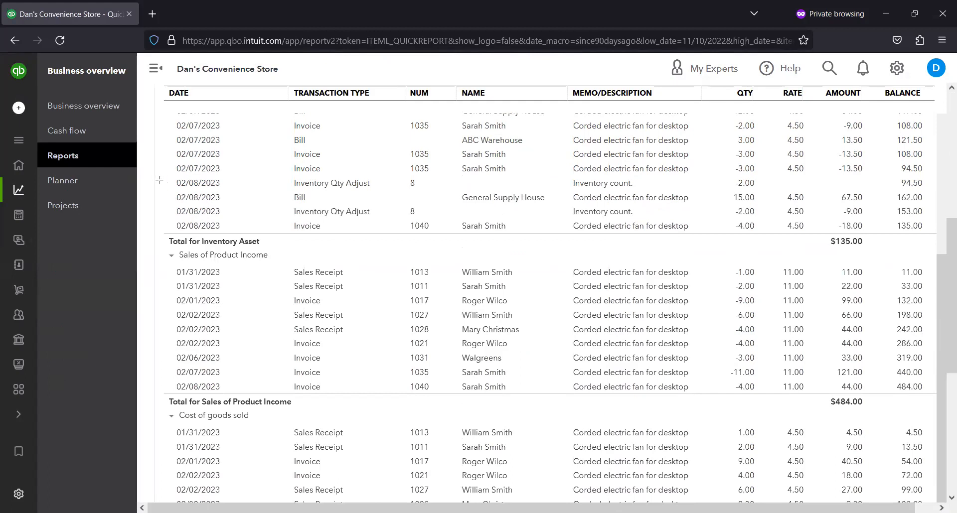
drag(948, 248, 956, 247)
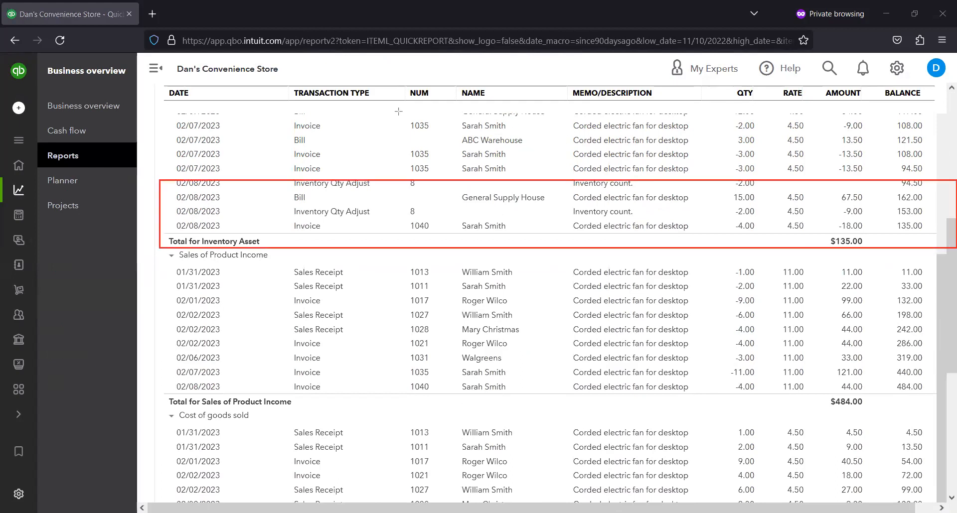
- Open the Desktop fan's inventory adjustment from the report, examine its change in quantity, and return to the product list without saving
click(318, 184)
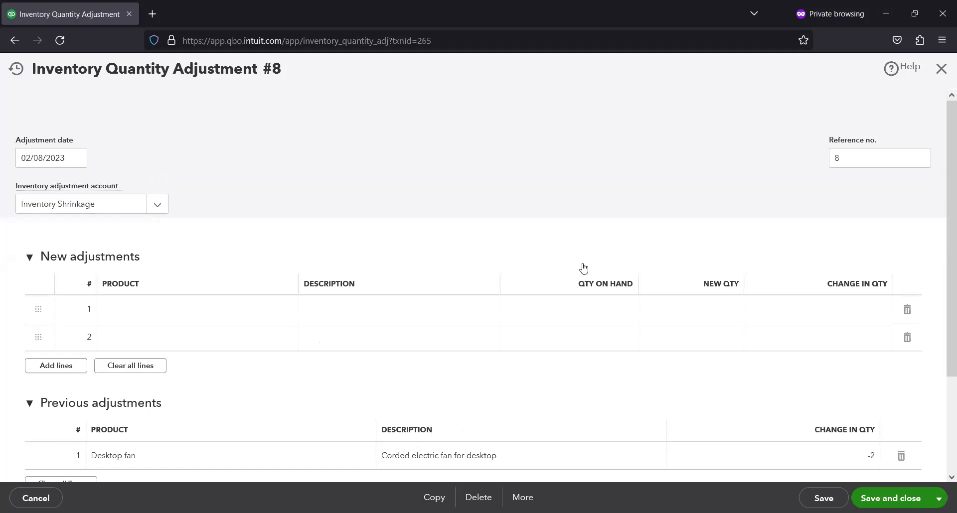
scroll(827, 394, down, 2)
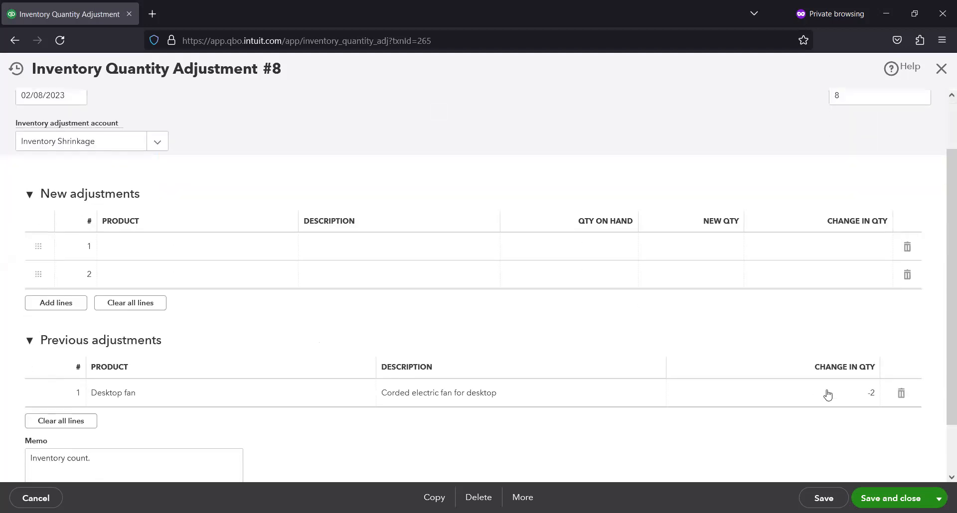
click(869, 392)
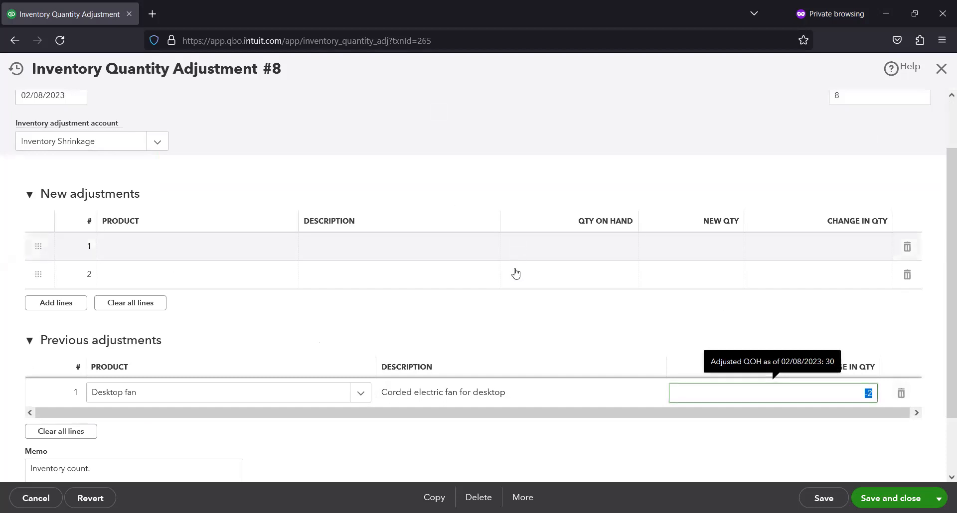
scroll(508, 304, down, 1)
scroll(507, 303, up, 2)
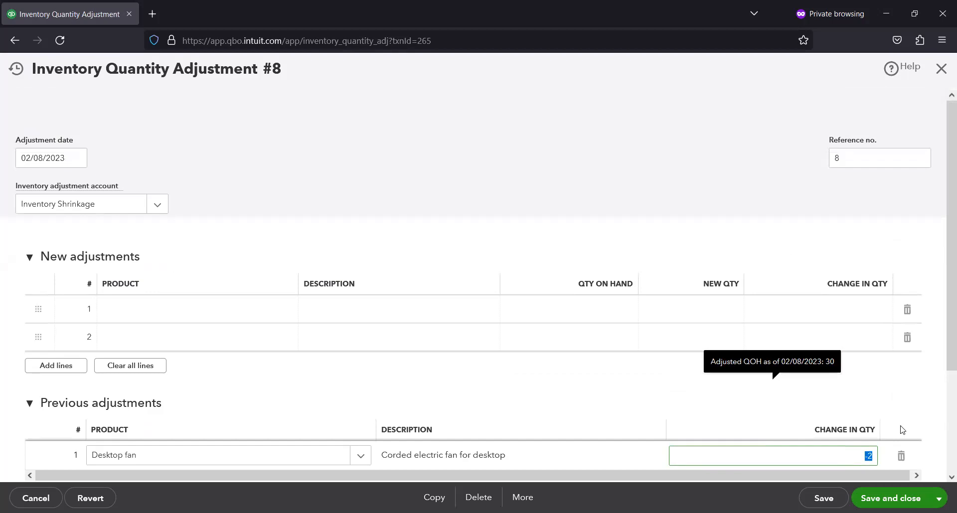
click(14, 39)
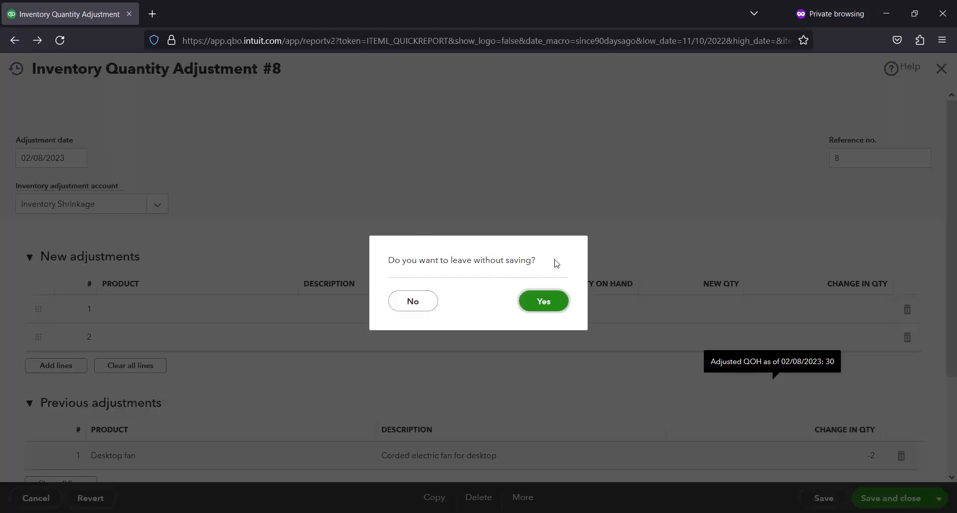
click(541, 302)
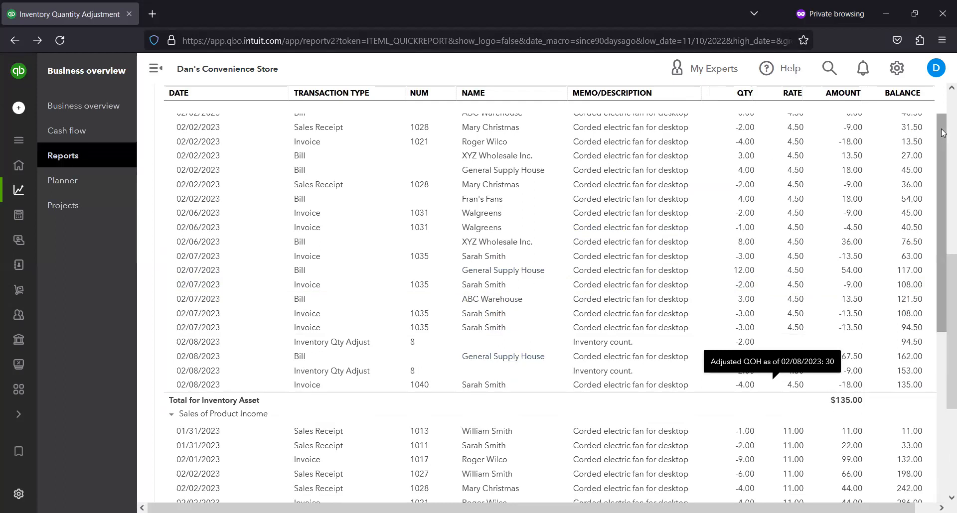
click(15, 42)
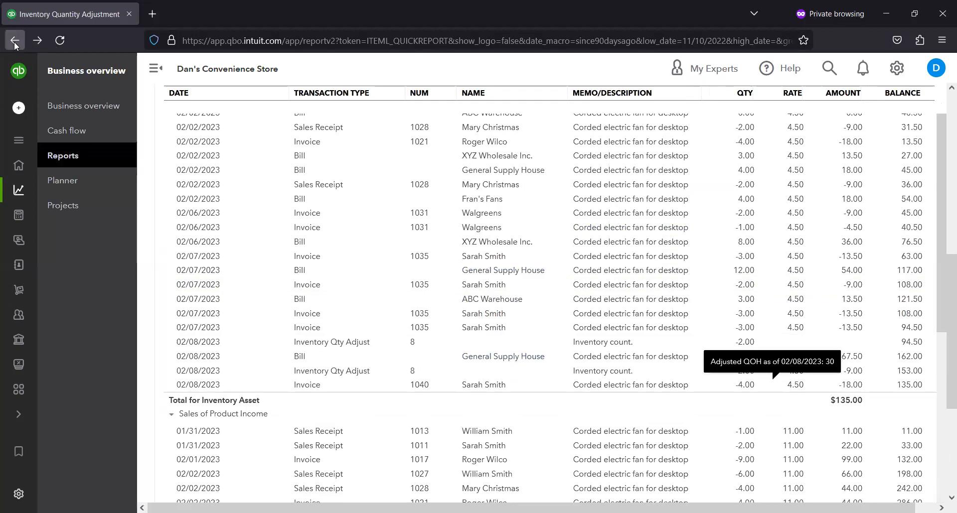
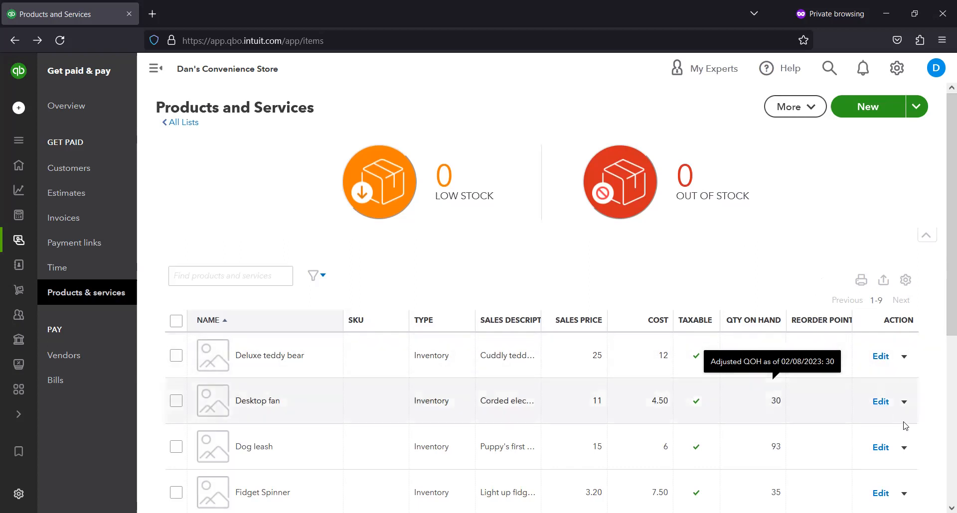
- Start a quantity adjustment for the Dog leash with a change in quantity of -3
click(903, 448)
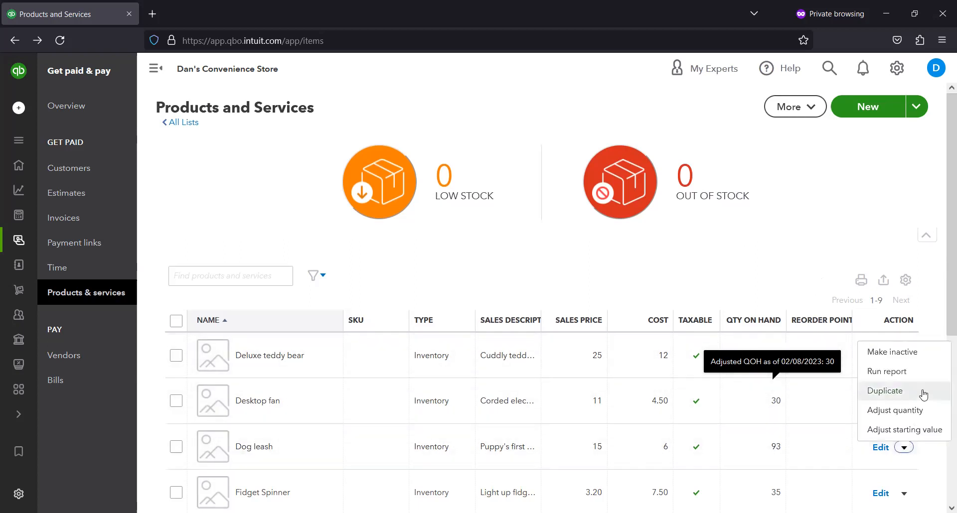
click(919, 415)
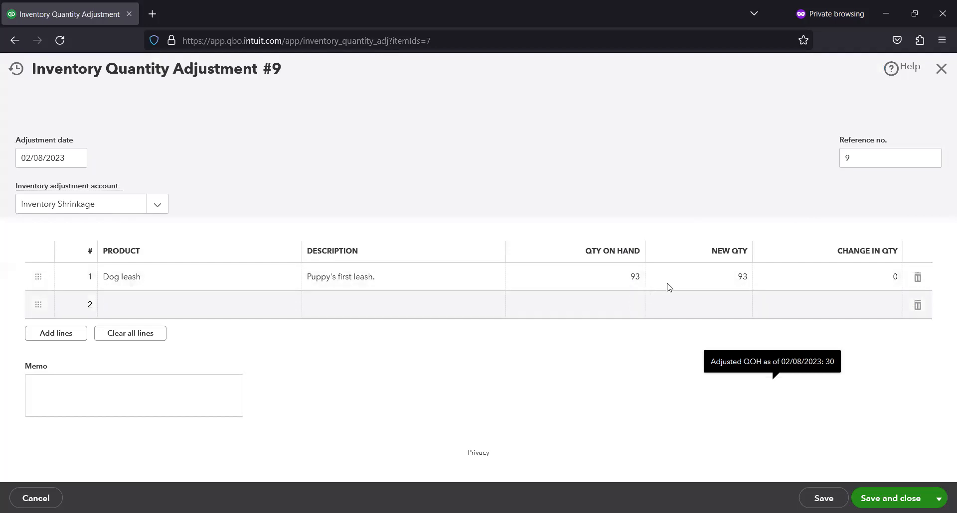
click(886, 273)
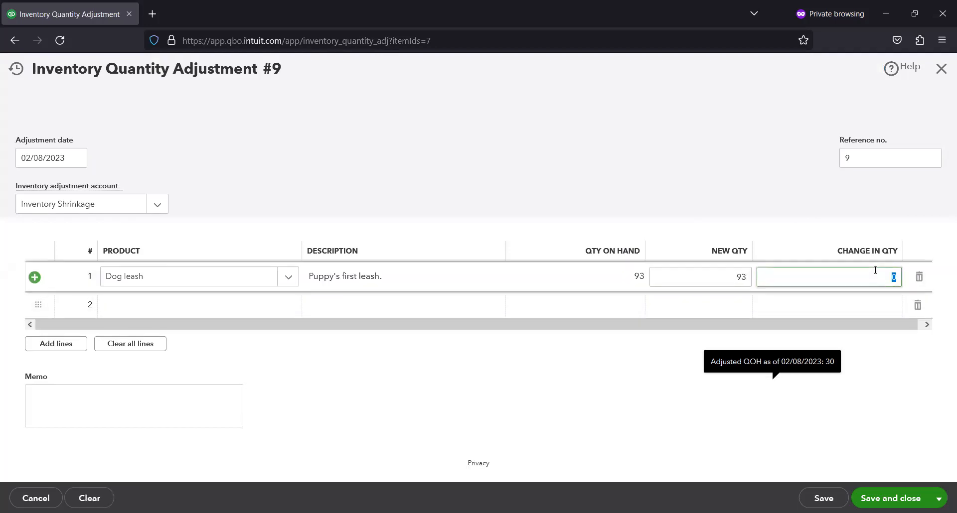
text(-3)
key(Tab)
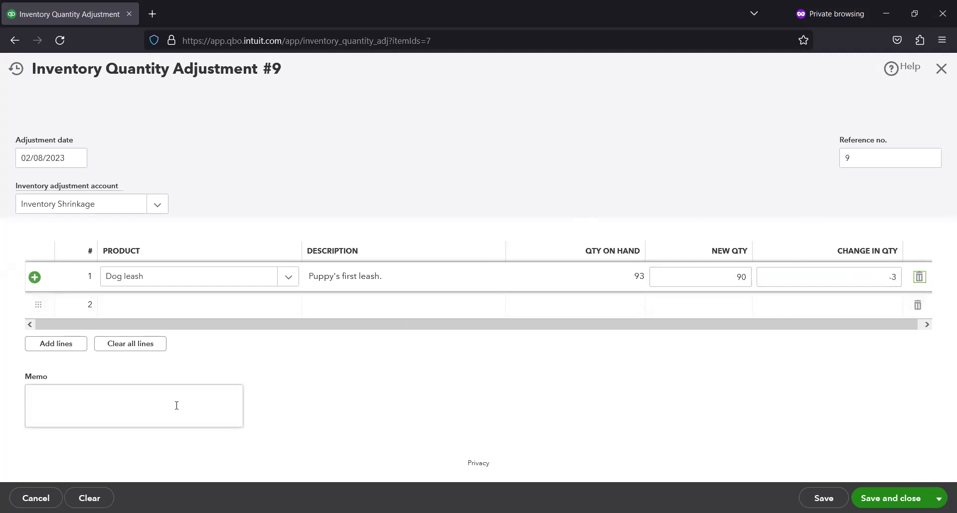
- Enter the memo "Inventory count." on the Dog leash adjustment
click(154, 400)
text(In)
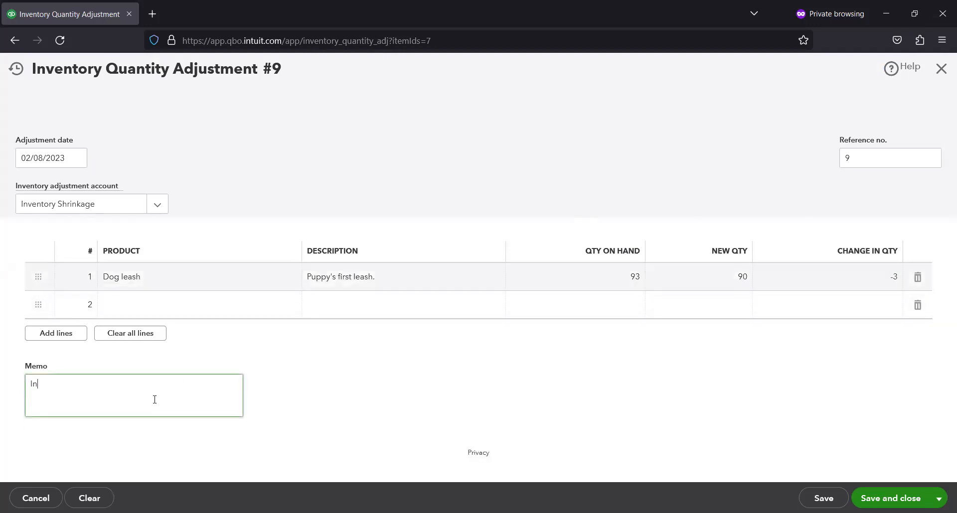
text(ventory count.)
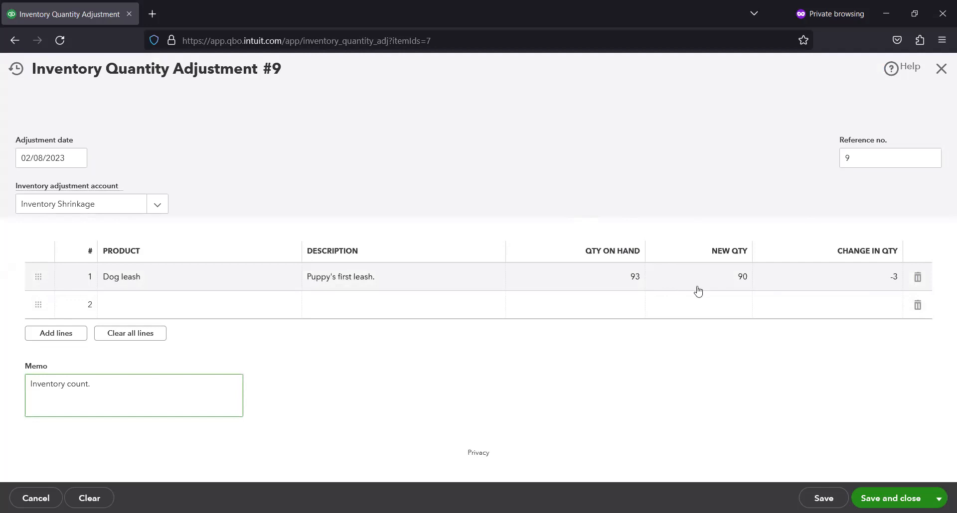
click(713, 280)
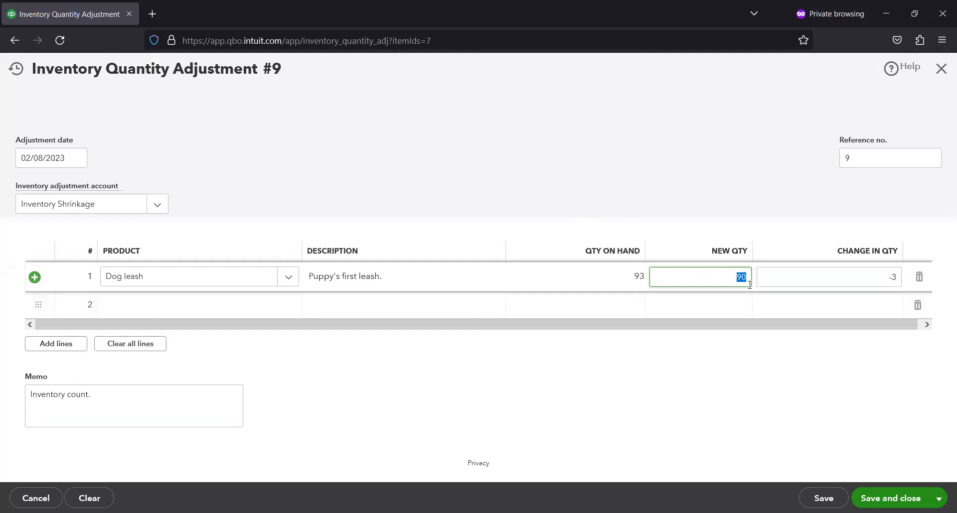
click(636, 280)
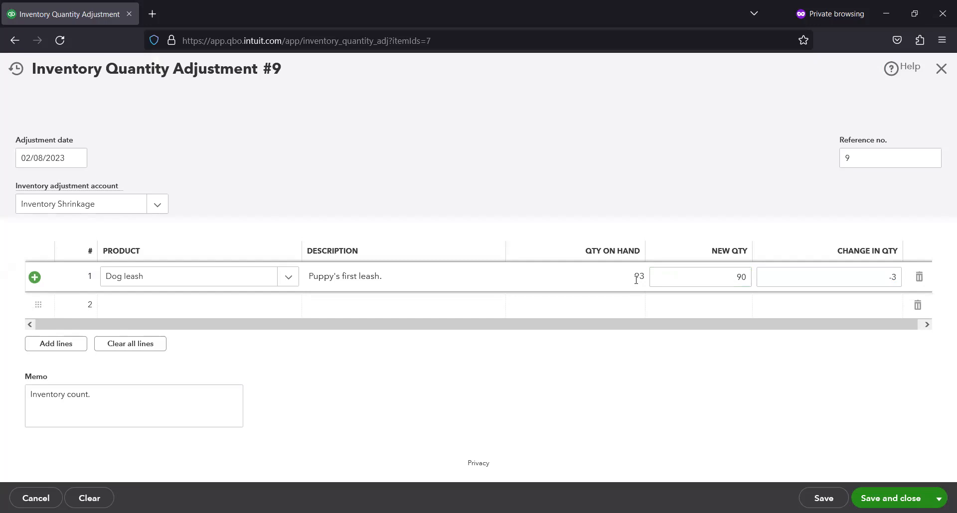
click(724, 281)
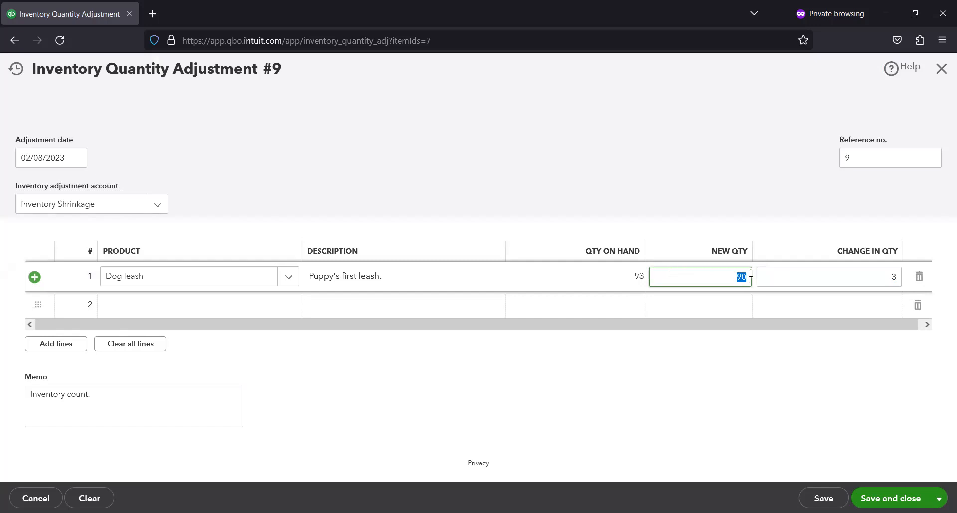
click(879, 276)
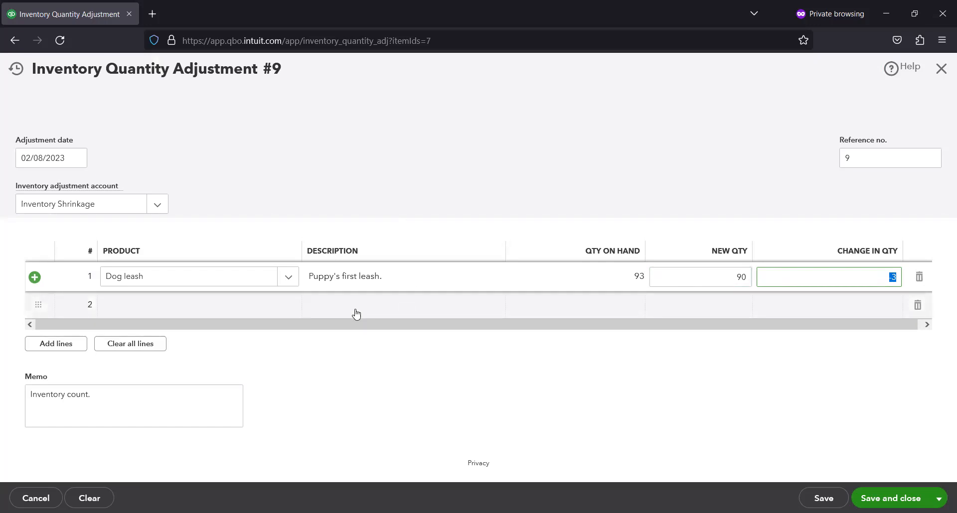
- Add the Fidget Spinner as a second line of the adjustment with a change in quantity of 4
click(285, 303)
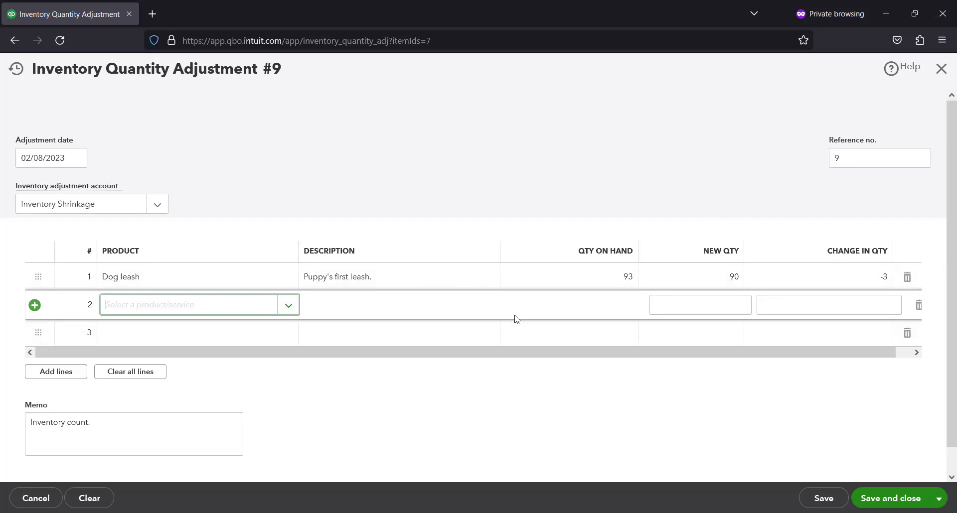
click(293, 310)
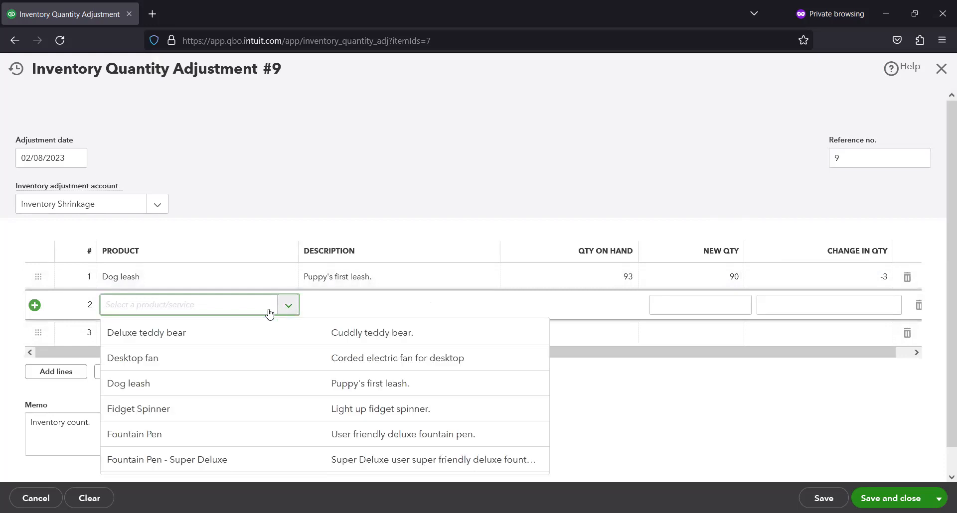
click(214, 409)
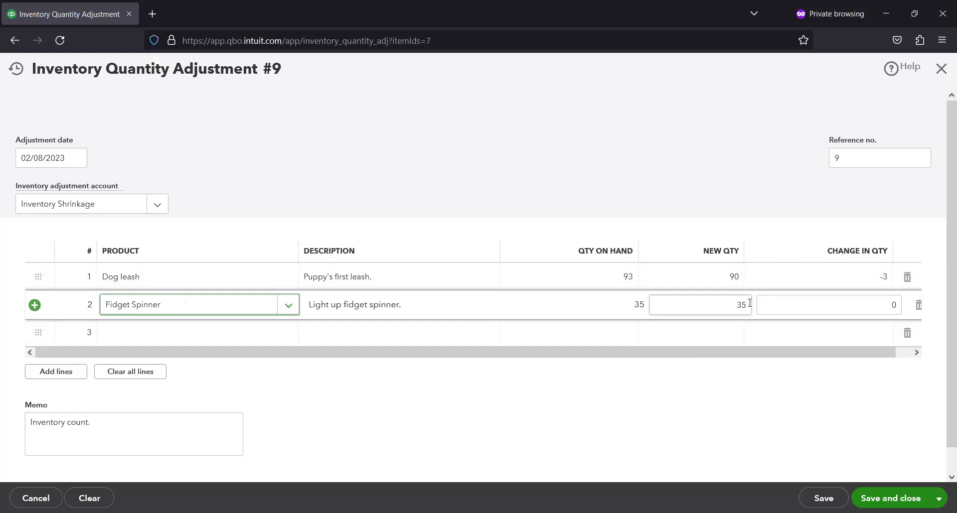
click(889, 302)
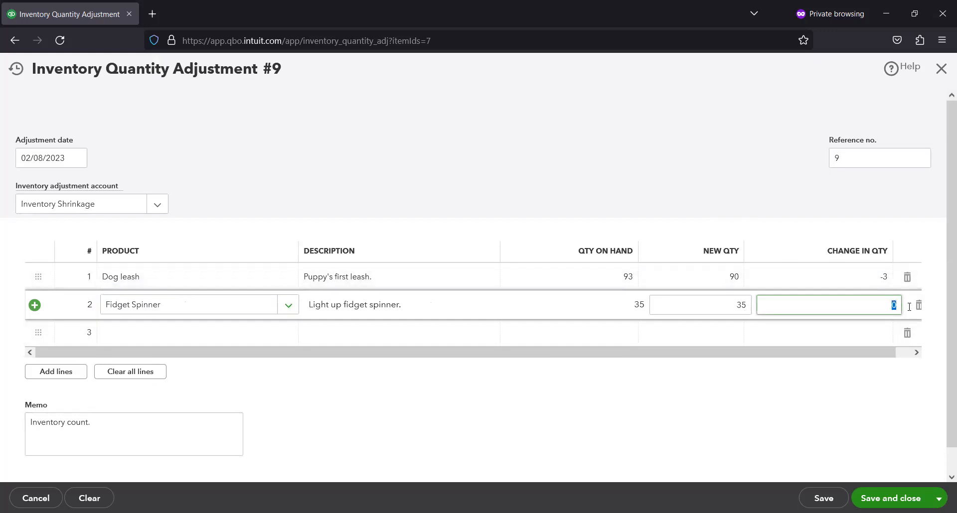
text(4)
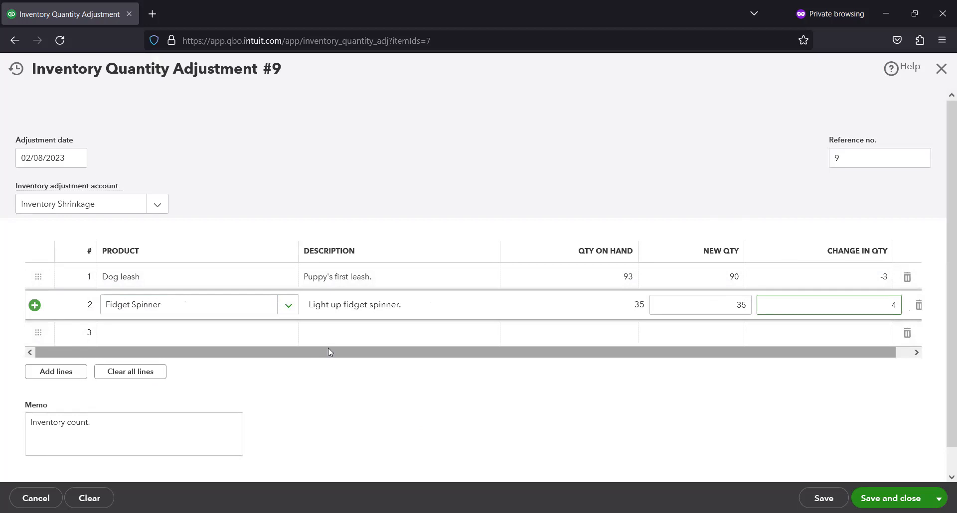
key(Tab)
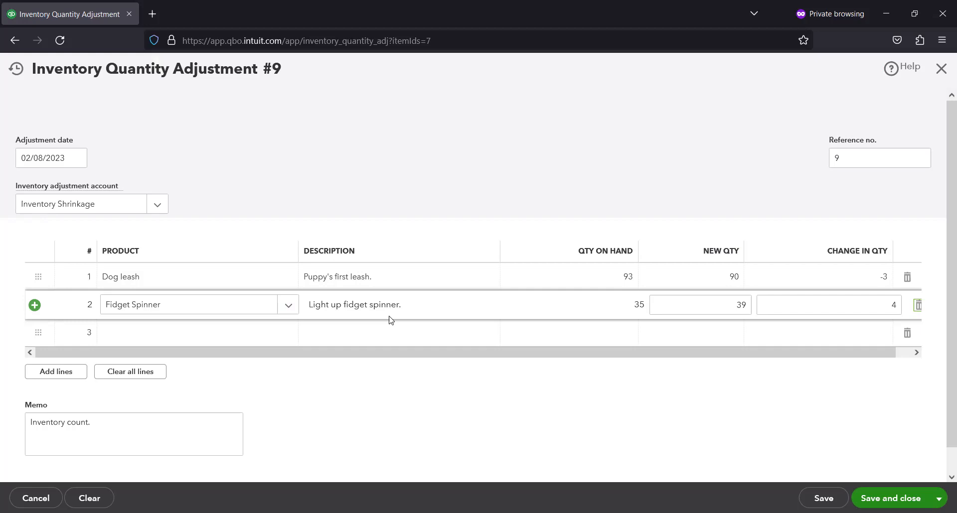
click(390, 321)
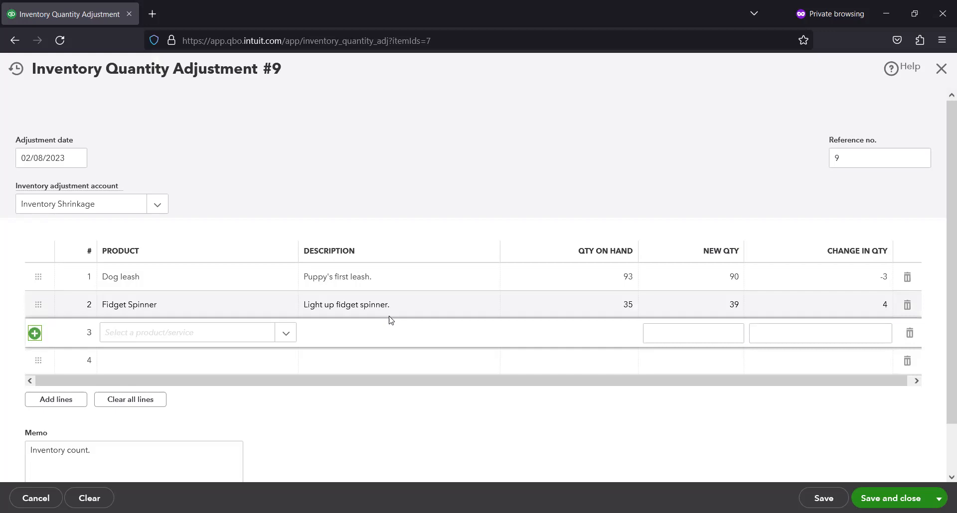
- Check the inventory adjustment account choices, keep Inventory Shrinkage, and save and close the adjustment
click(160, 206)
click(160, 205)
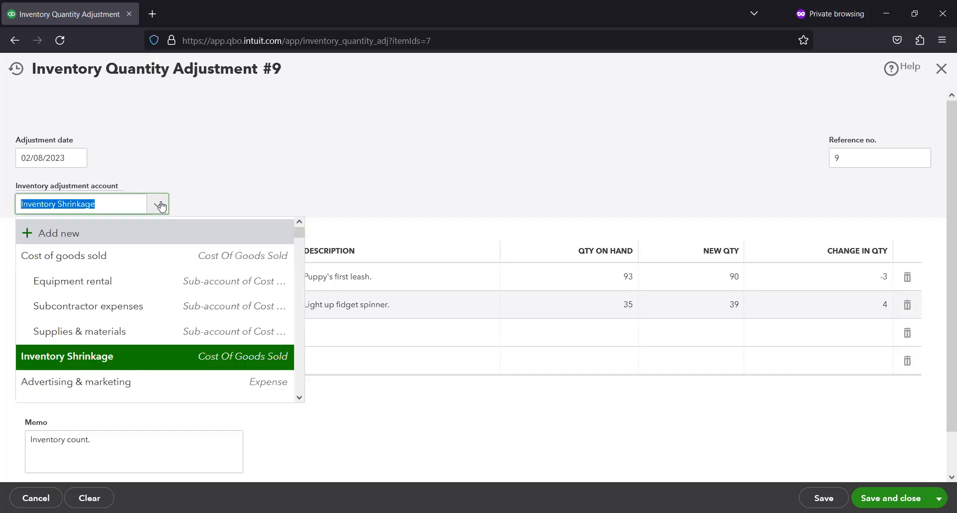
click(307, 162)
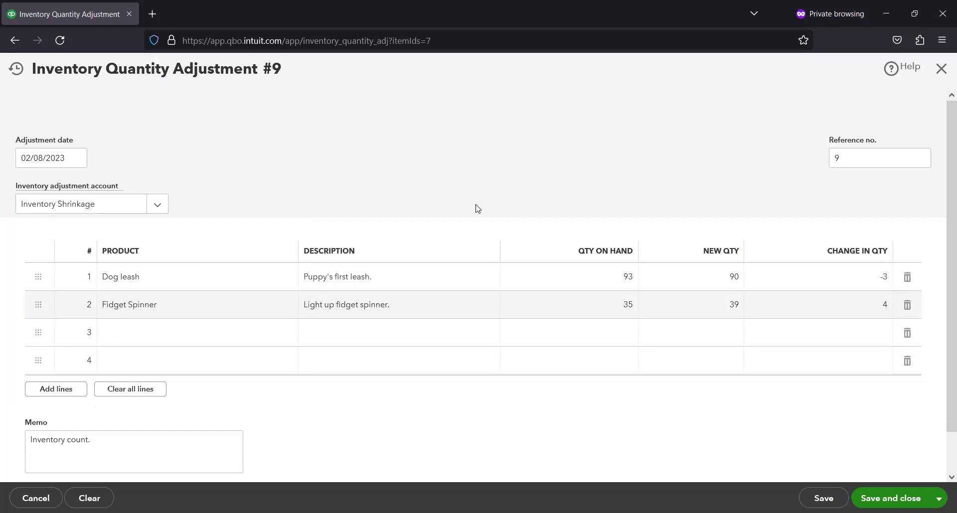
scroll(476, 208, down, 2)
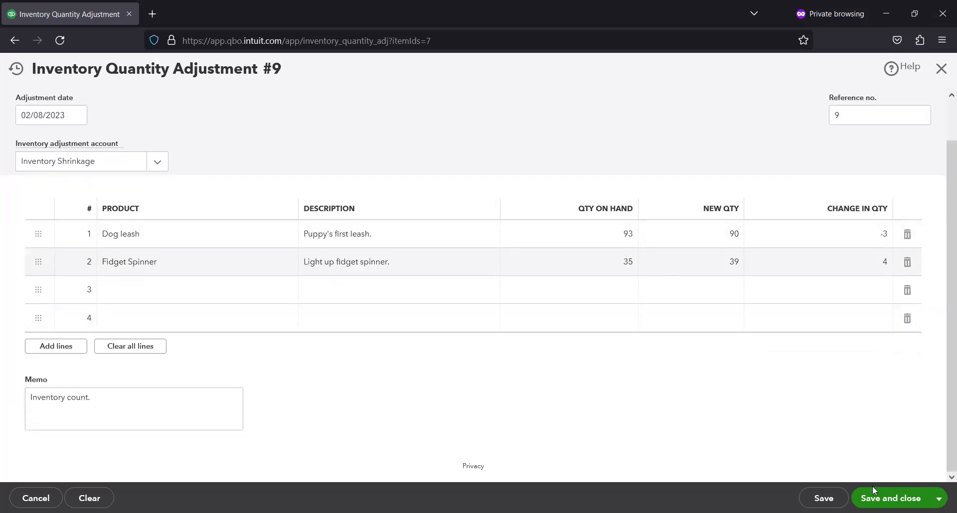
click(887, 495)
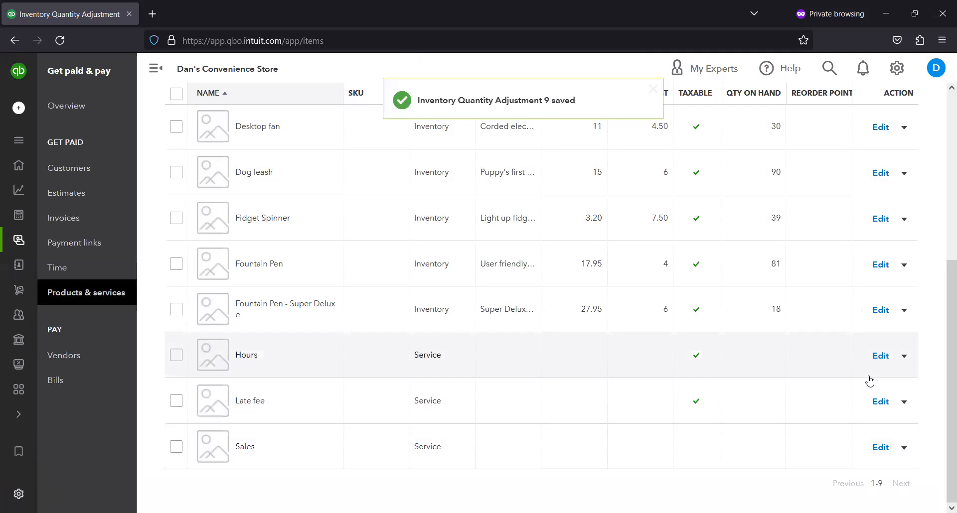
- Check the quantities on hand in the product list, and save a quantity adjustment for the Deluxe teddy bear with a new quantity of -2
scroll(877, 369, up, 2)
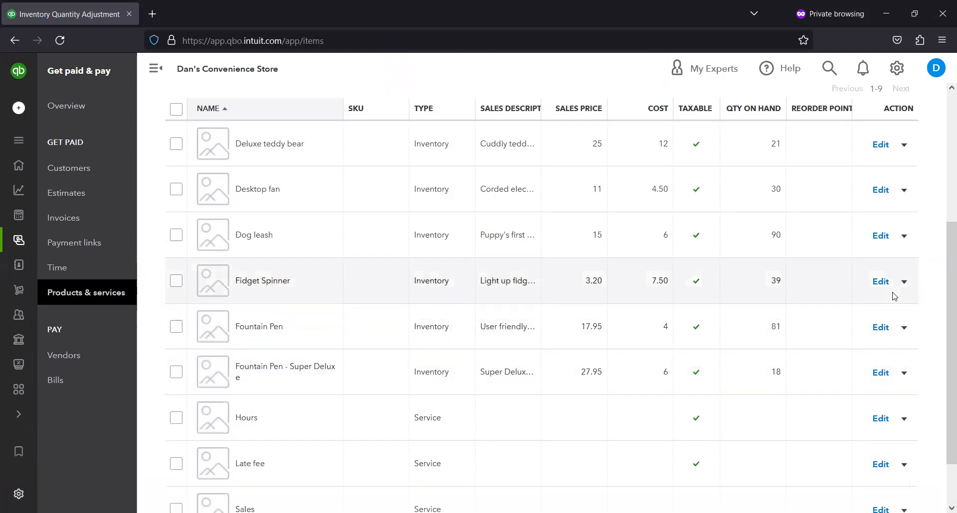
drag(942, 245, 942, 212)
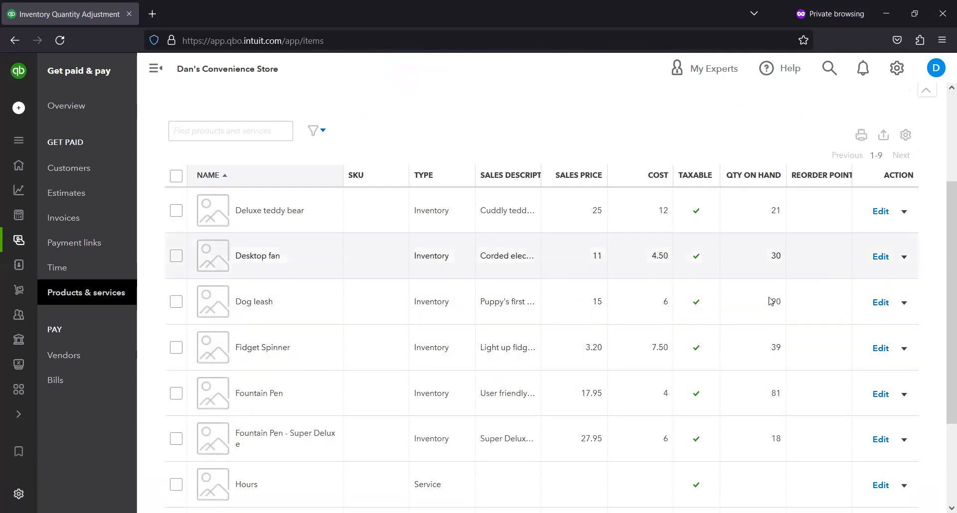
scroll(772, 302, down, 1)
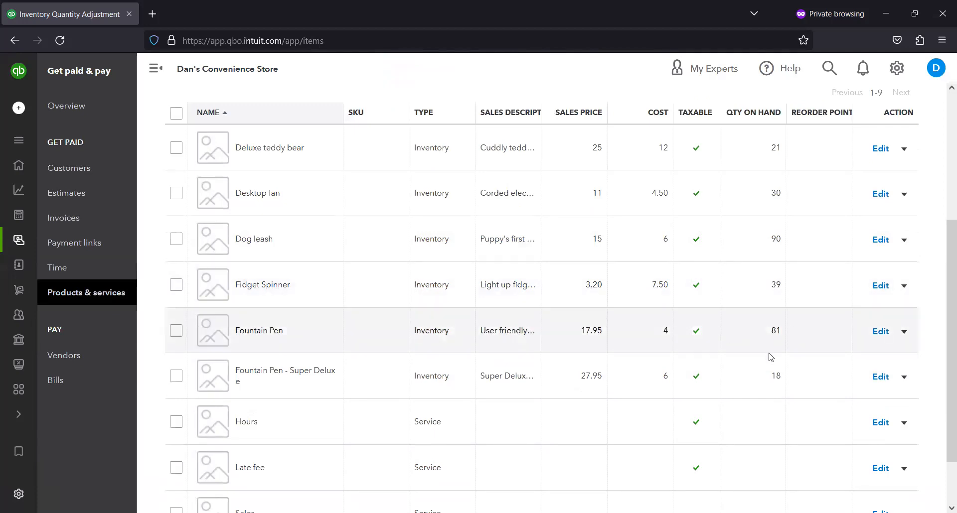
scroll(771, 357, up, 1)
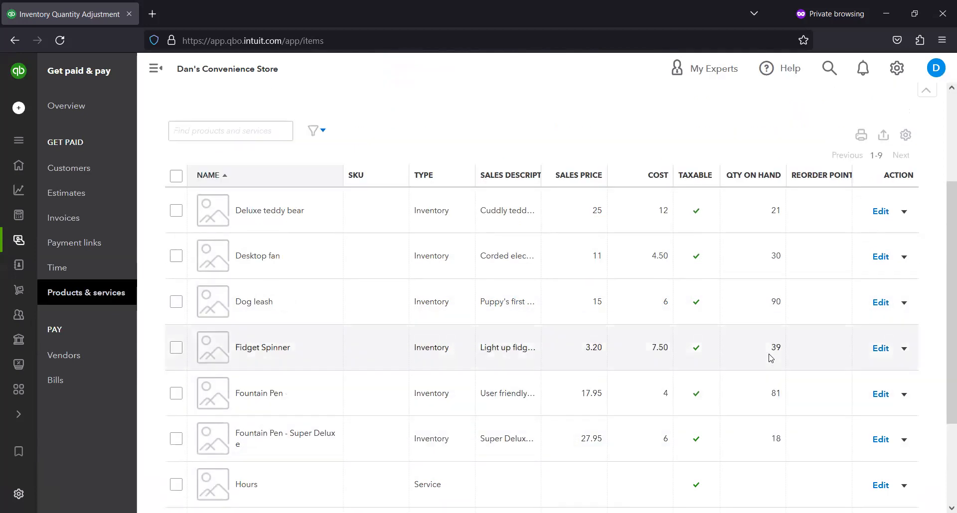
click(904, 212)
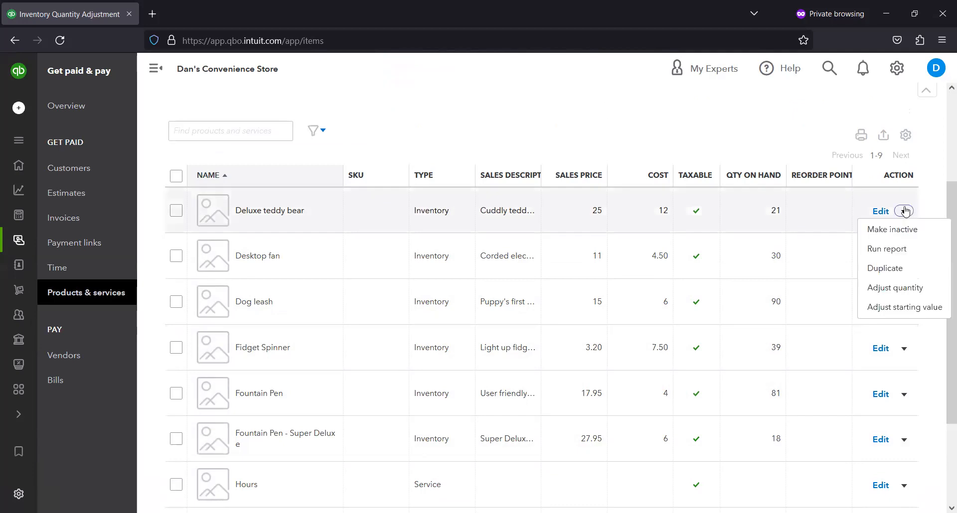
click(900, 290)
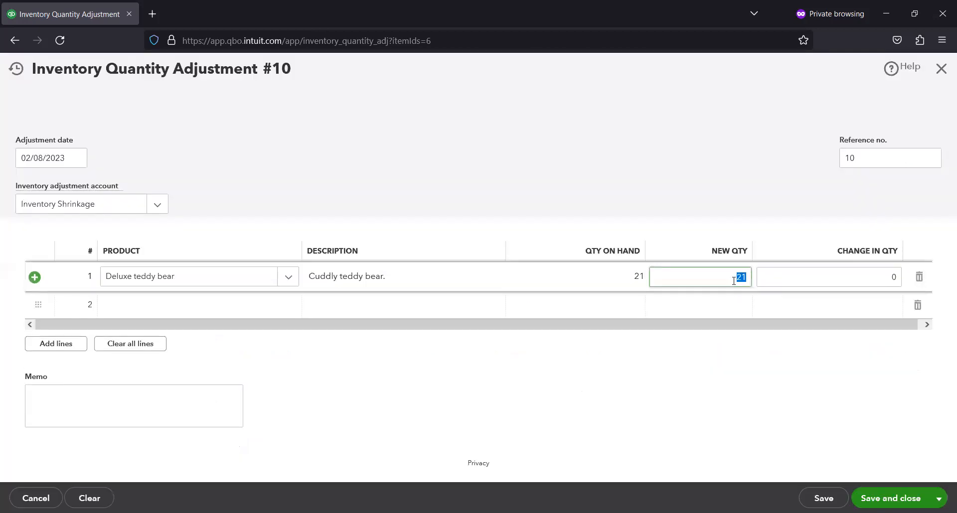
text(-2)
click(901, 497)
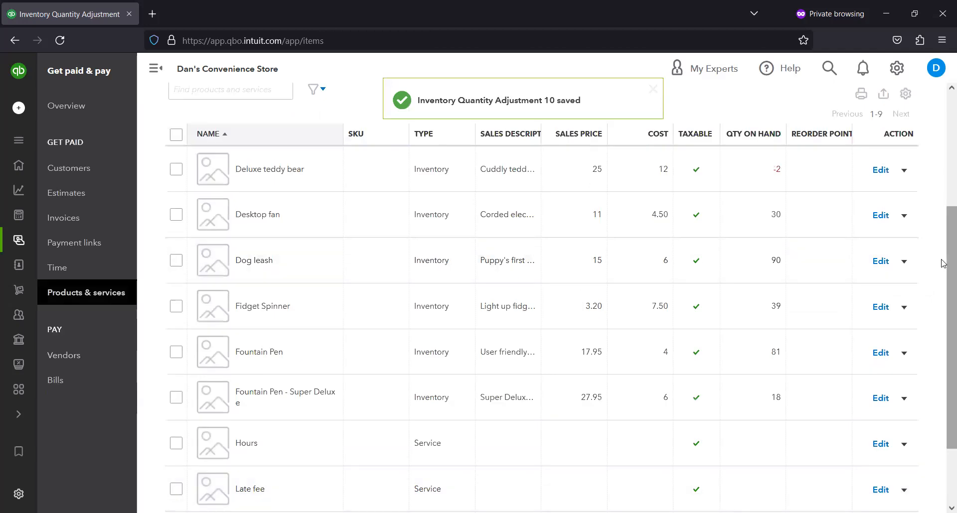
- Start another quantity adjustment for the Deluxe teddy bear with a change in quantity of 21
scroll(943, 264, up, 1)
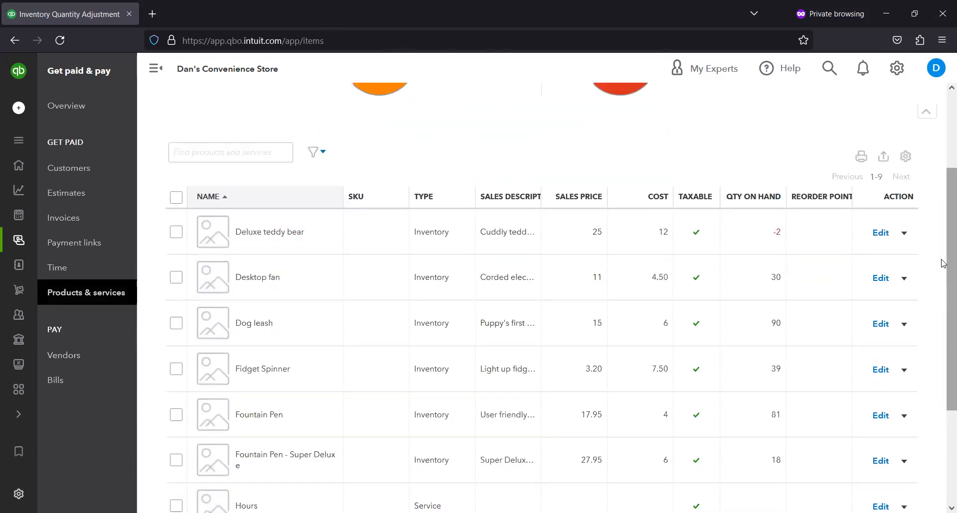
scroll(899, 298, up, 1)
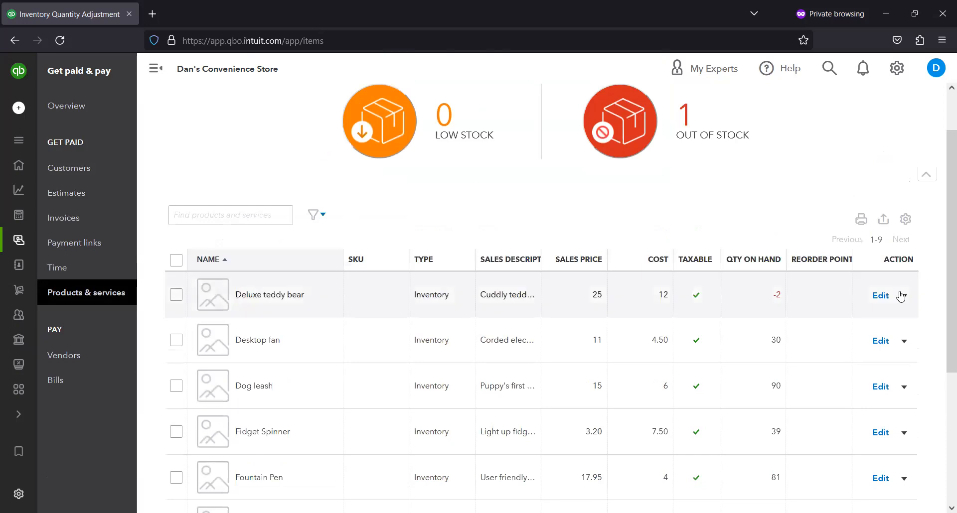
click(901, 296)
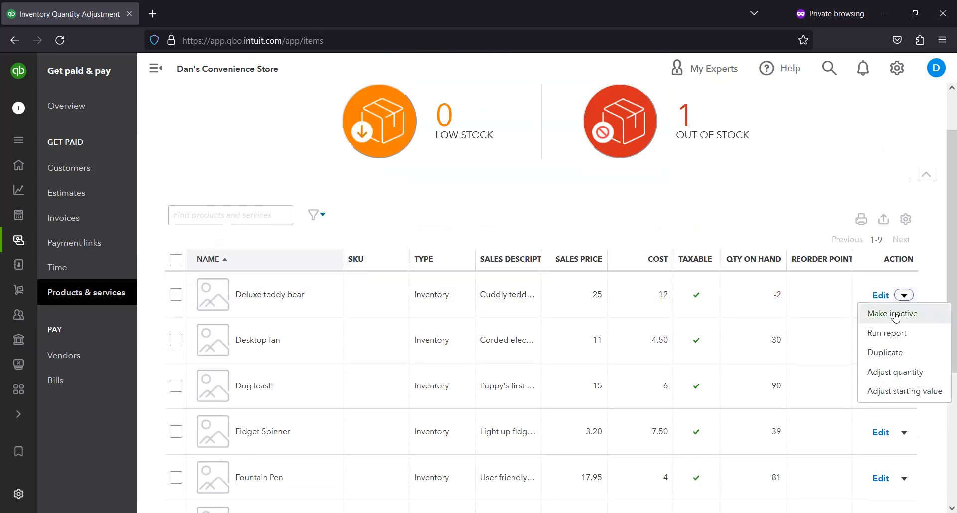
click(895, 372)
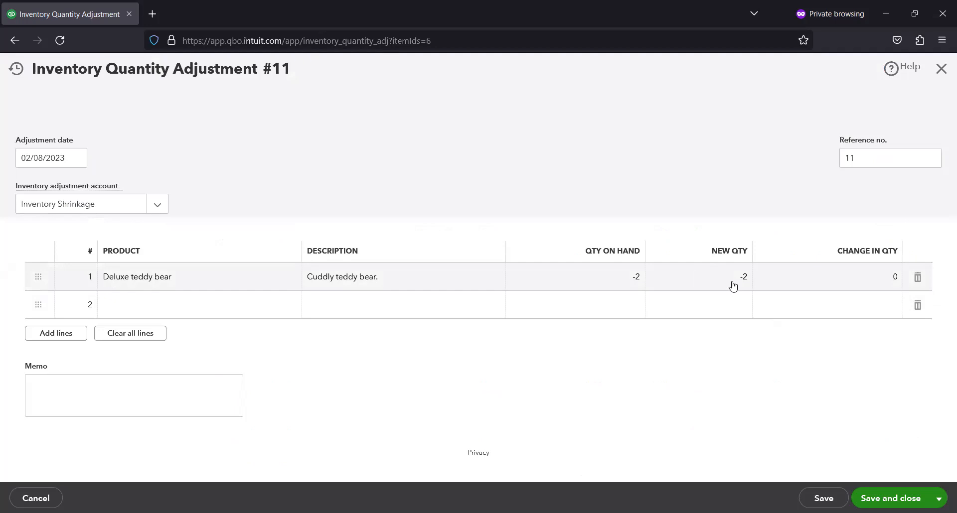
click(875, 272)
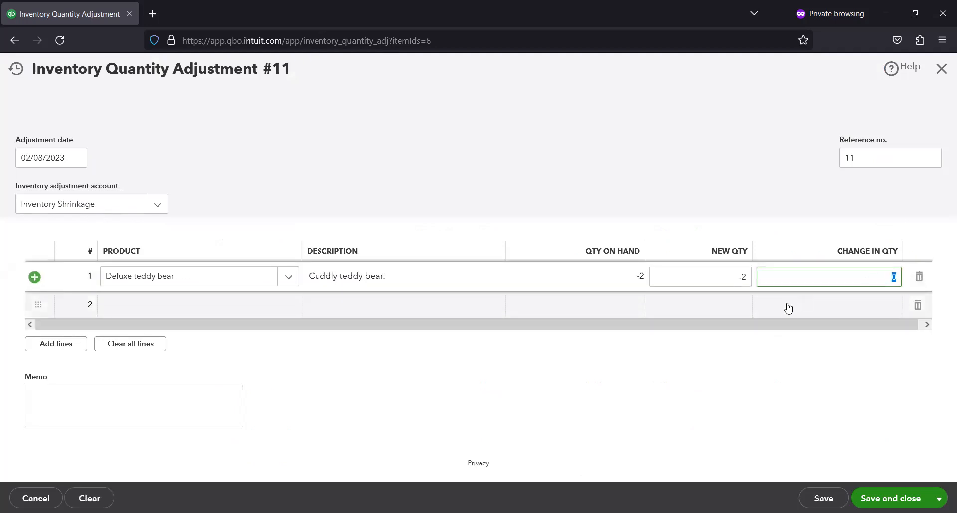
text(21)
key(Tab)
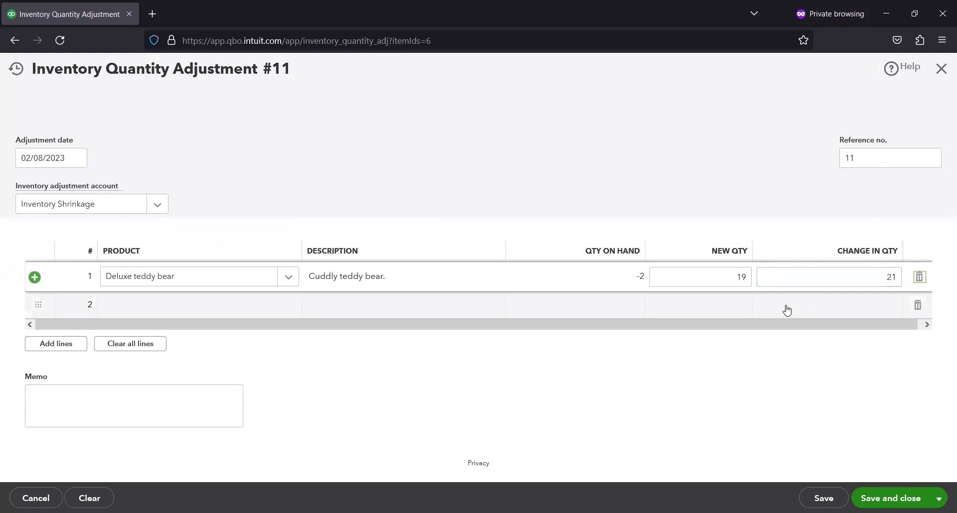
- Enter the memo "Inventory re-count. DG" on the Deluxe teddy bear adjustment and save and close it
click(238, 404)
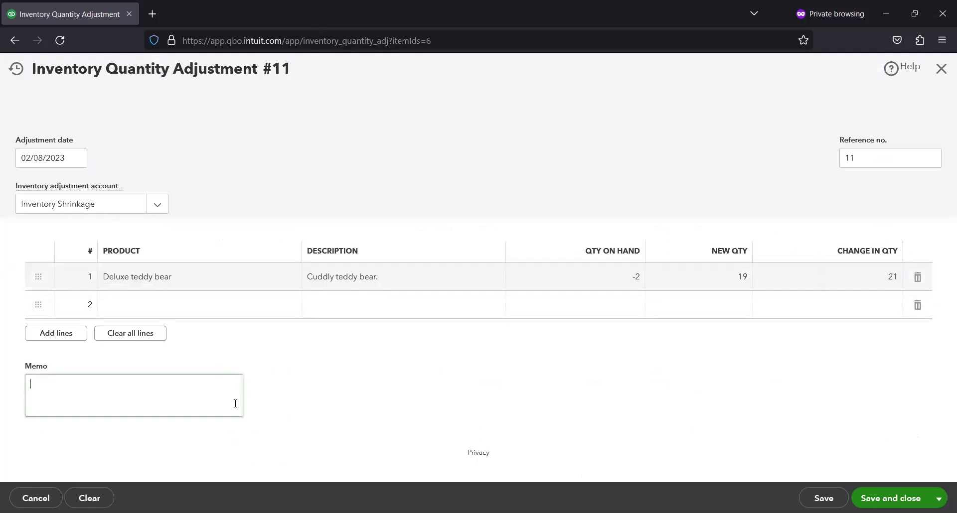
text(Inventory )
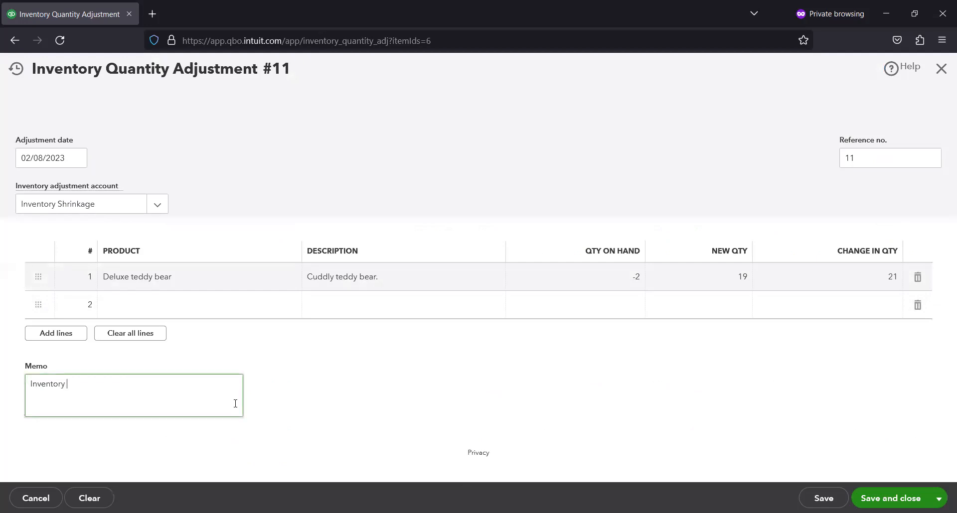
text(re-count. DG)
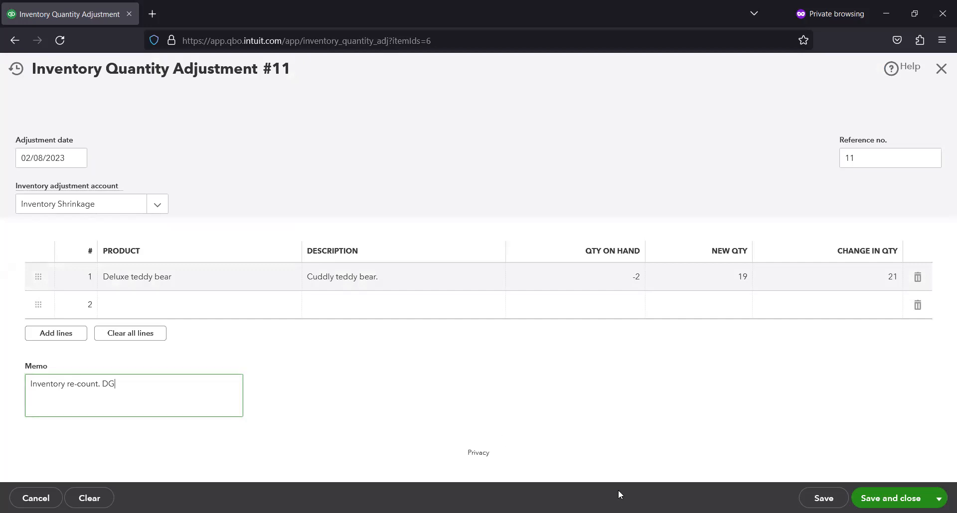
click(890, 498)
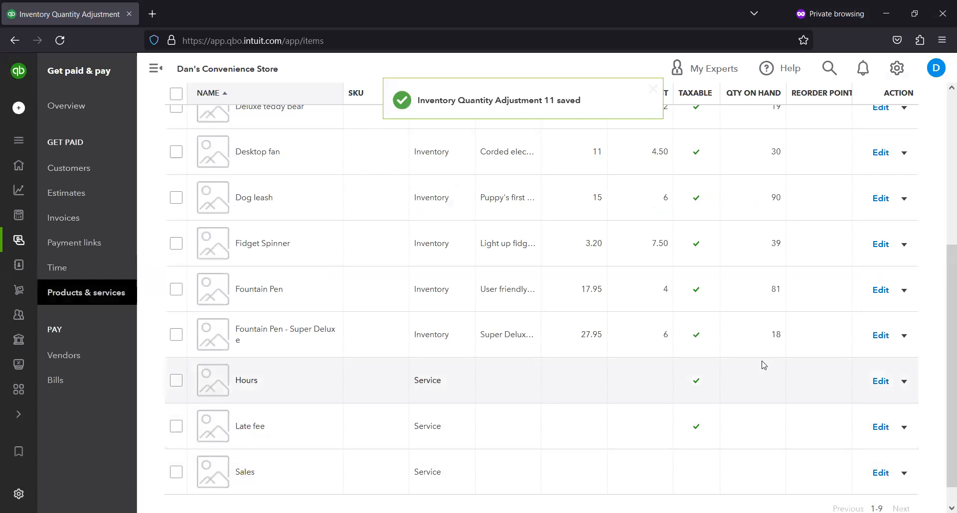
- Examine the quantities on hand of the inventory items in the product list
scroll(777, 363, up, 2)
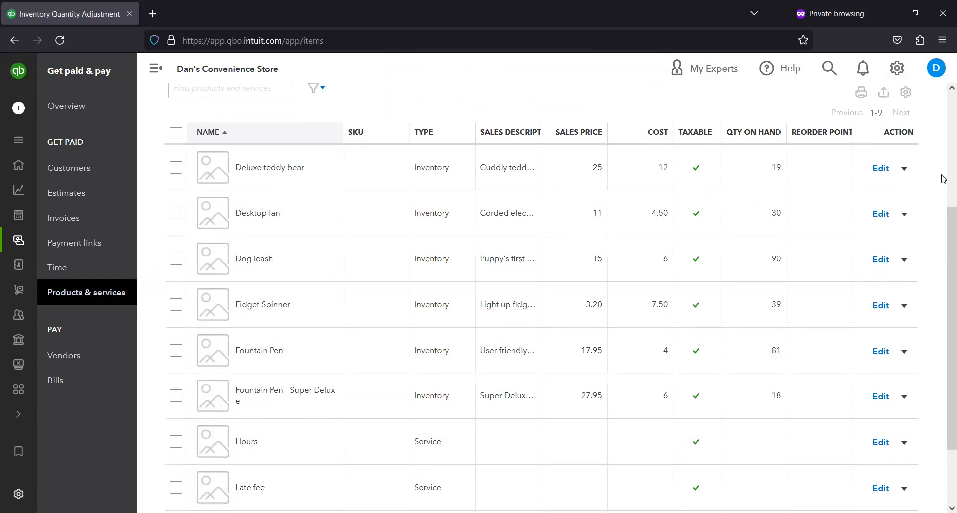
scroll(942, 249, up, 1)
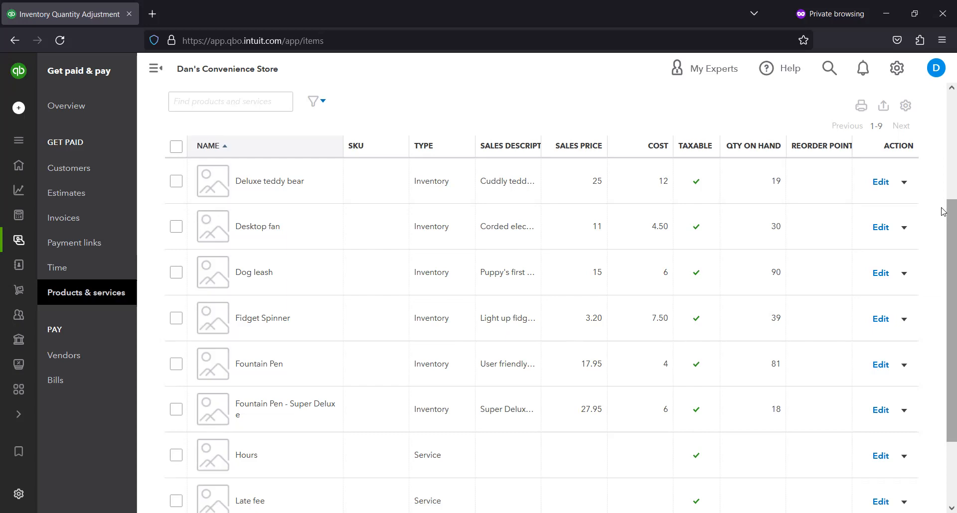
drag(943, 211, 943, 185)
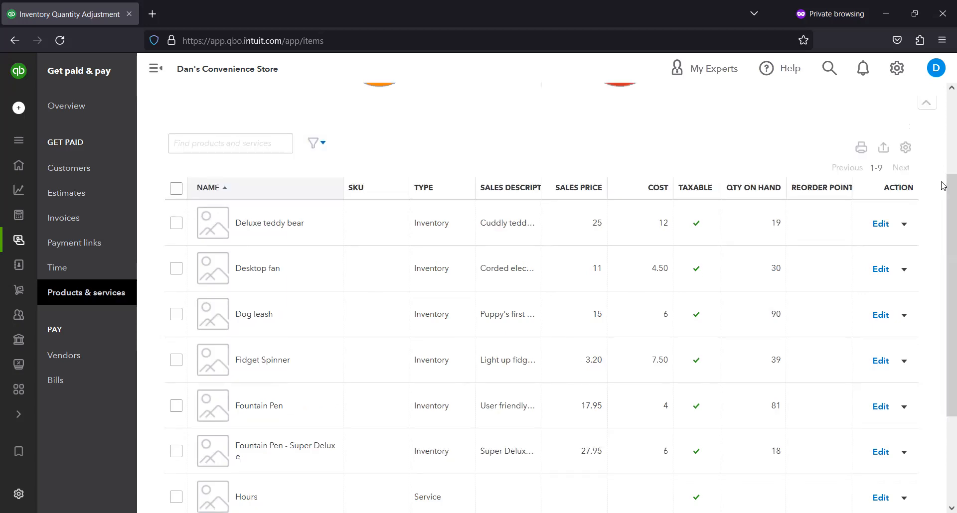
drag(943, 186, 943, 240)
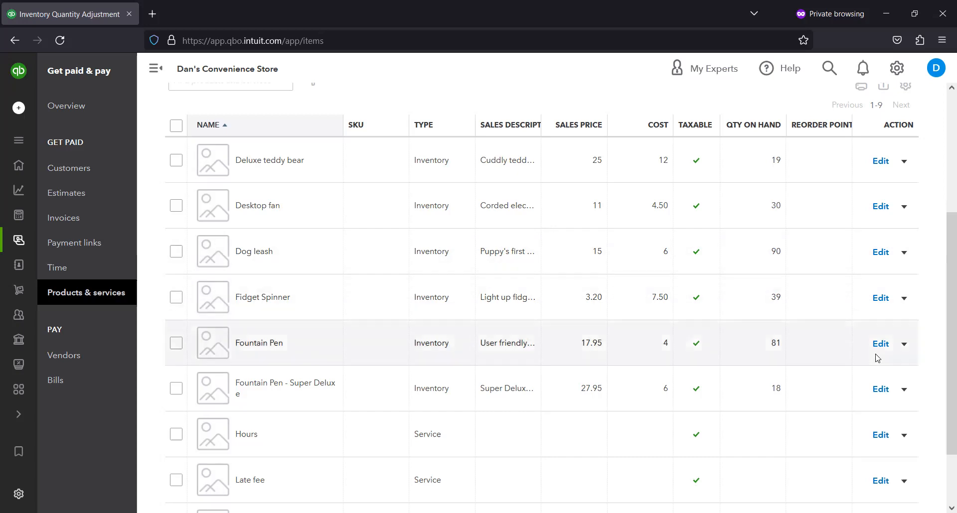
scroll(942, 322, down, 1)
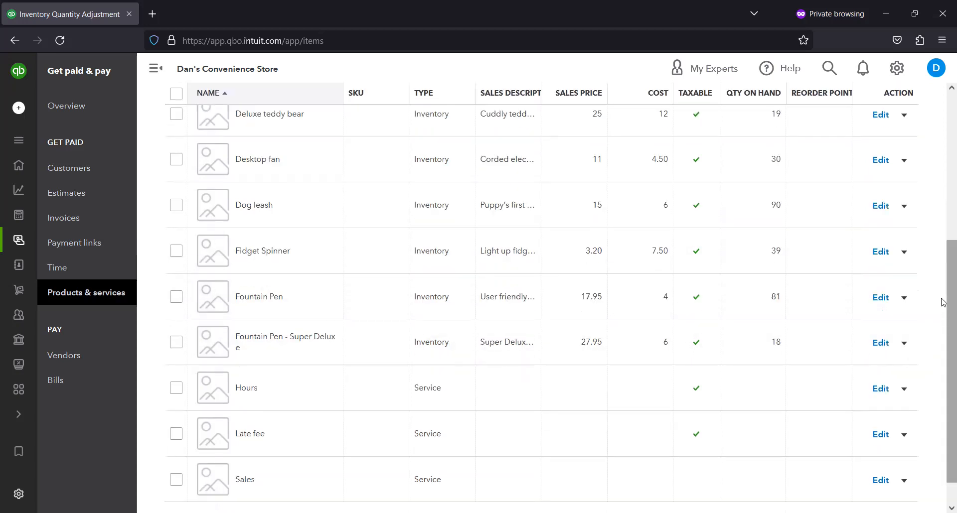
scroll(943, 286, up, 1)
scroll(943, 283, up, 1)
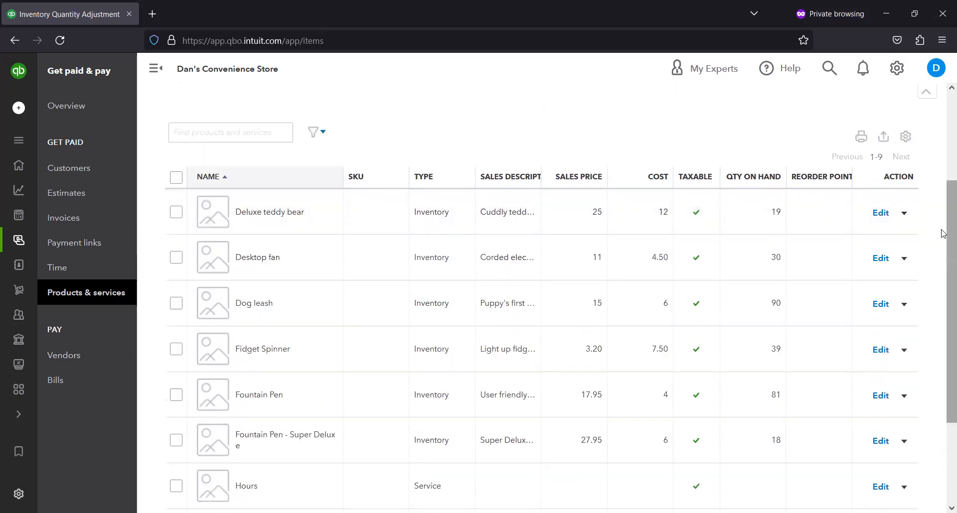
scroll(942, 216, up, 1)
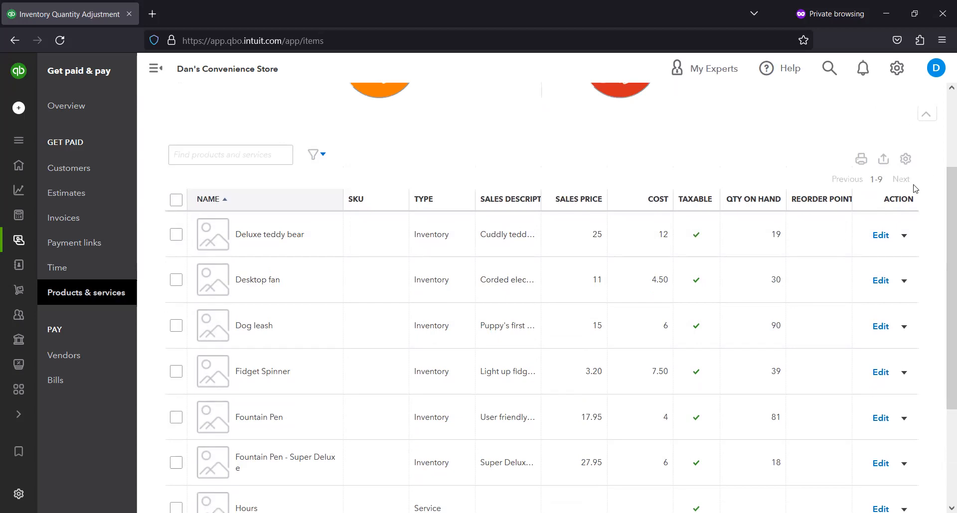
- Open the chart of accounts and filter the accounts by the name "inventory"
scroll(915, 190, down, 1)
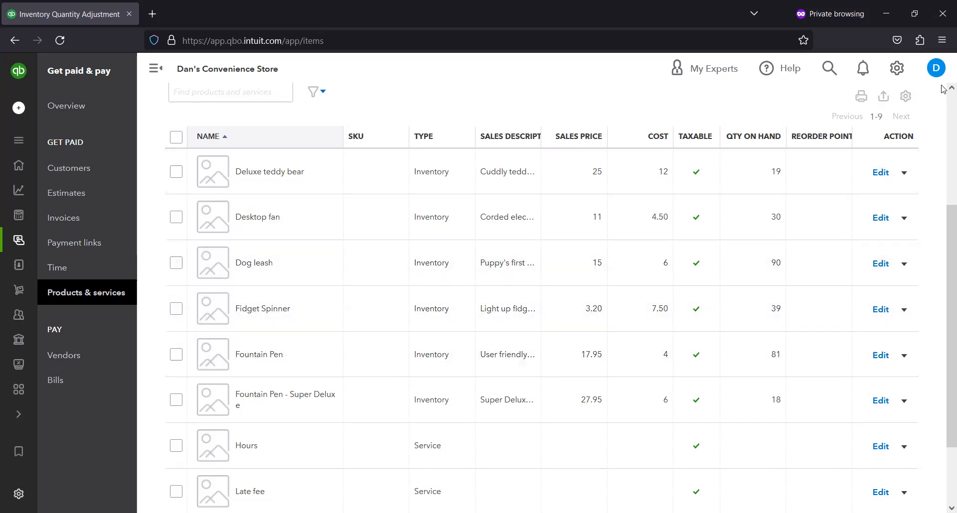
click(896, 68)
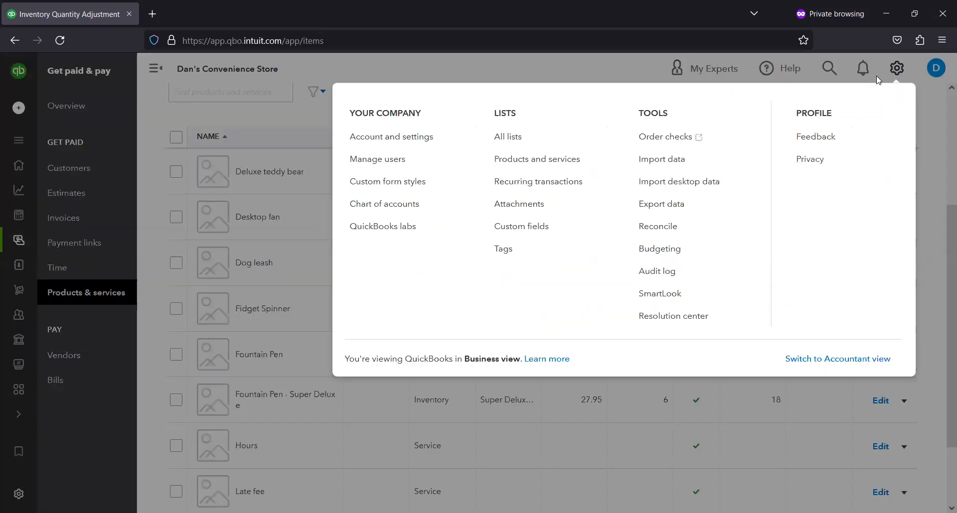
click(410, 209)
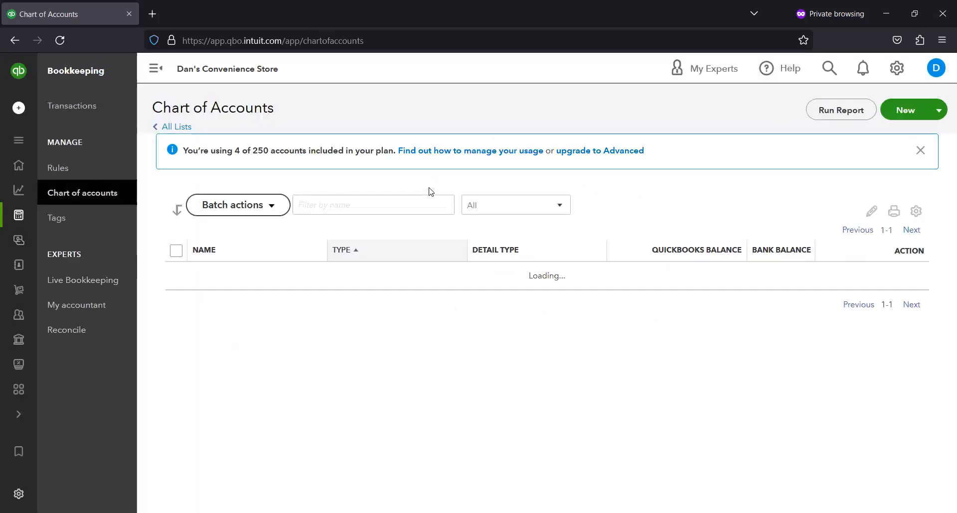
click(388, 207)
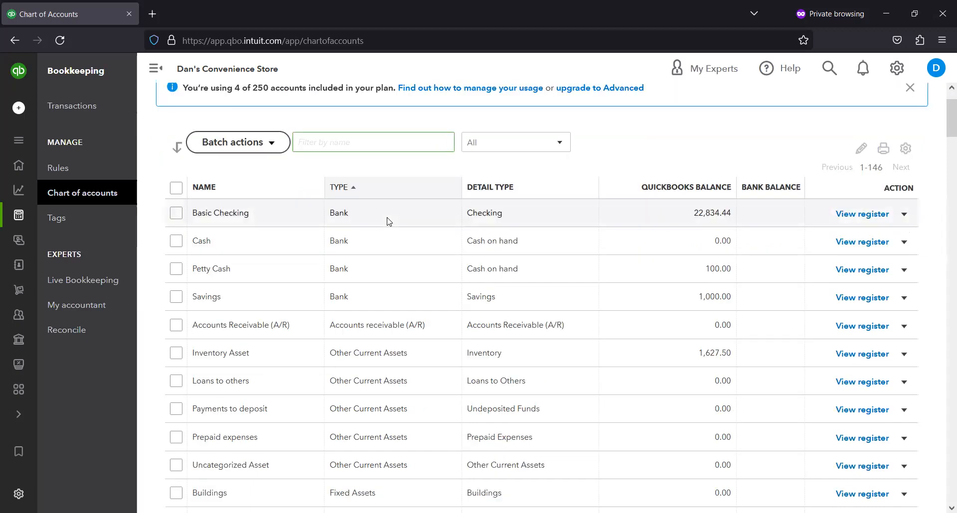
text(adju)
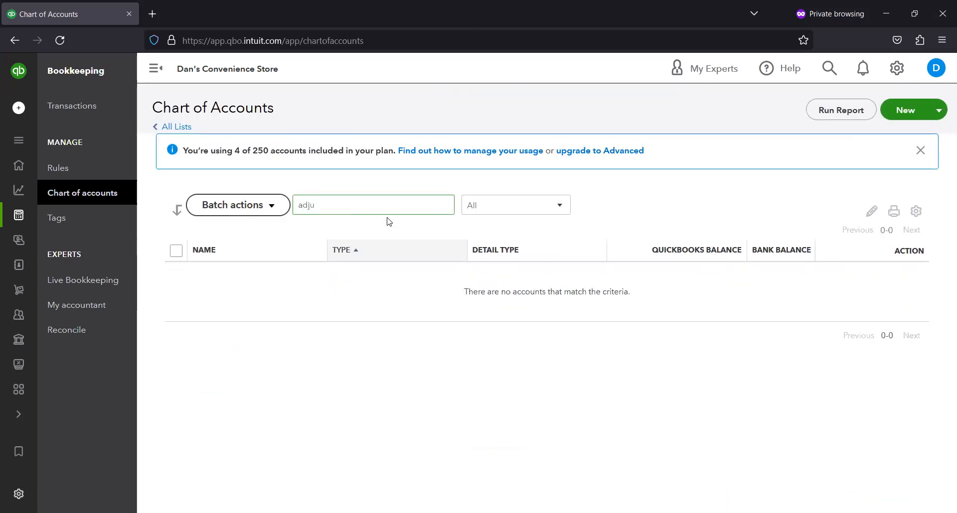
key(BackSpace)
key(BackSpace)
key(BackSpace)
text(inventory)
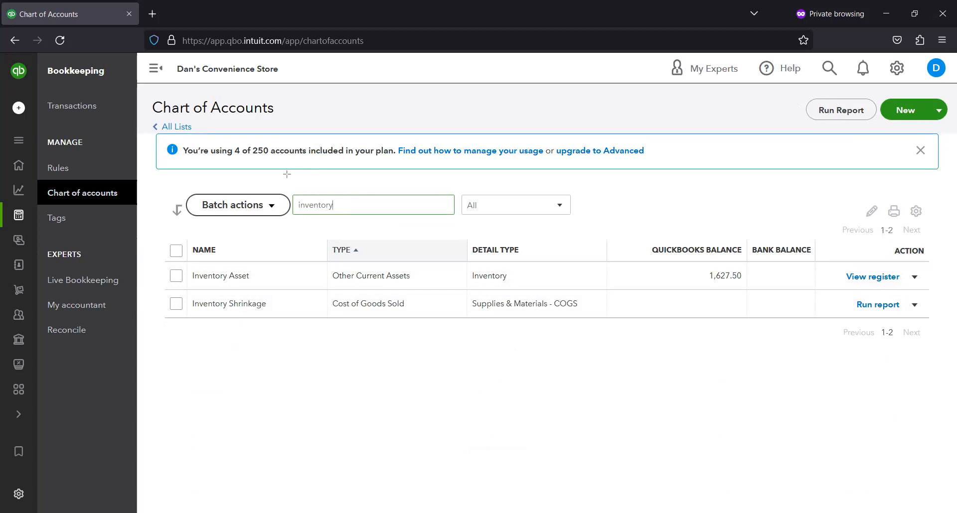
- Run the account report for the Inventory Shrinkage account
drag(292, 182, 520, 225)
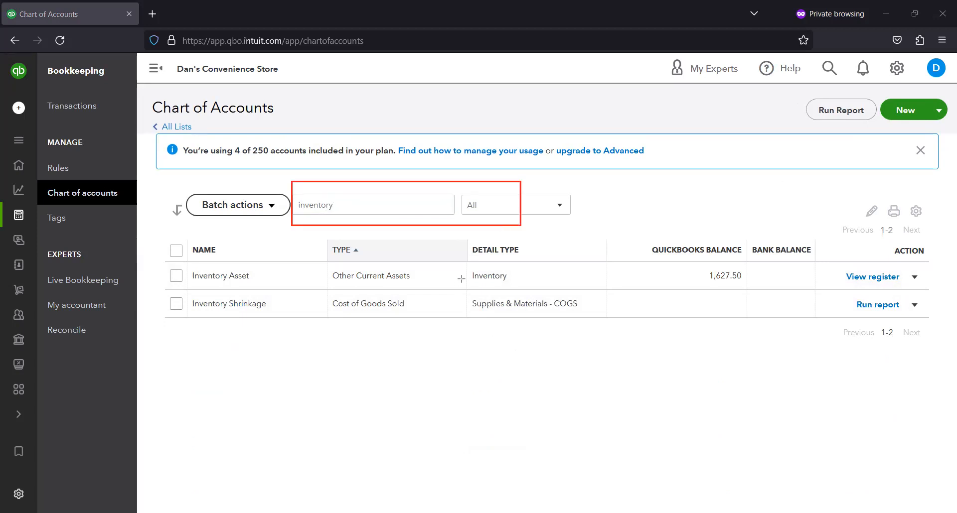
drag(326, 292, 456, 324)
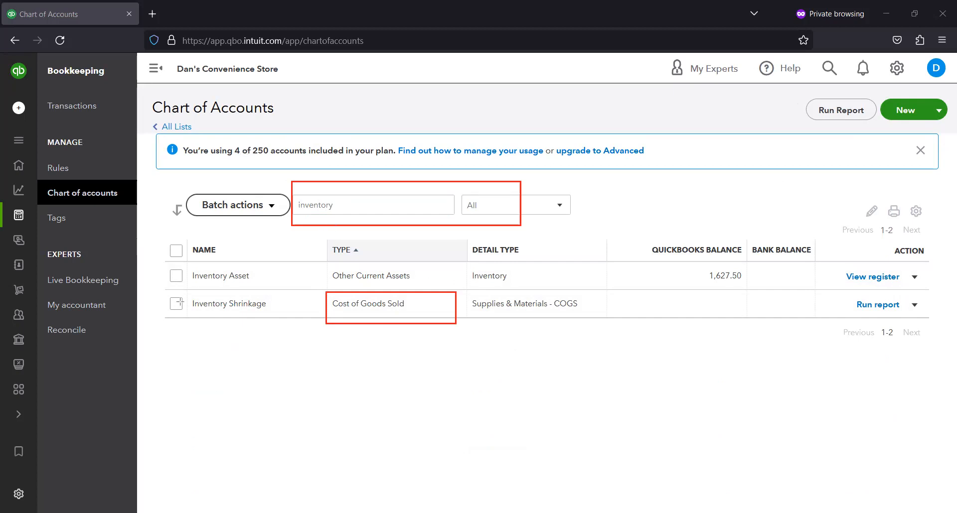
drag(184, 296, 300, 336)
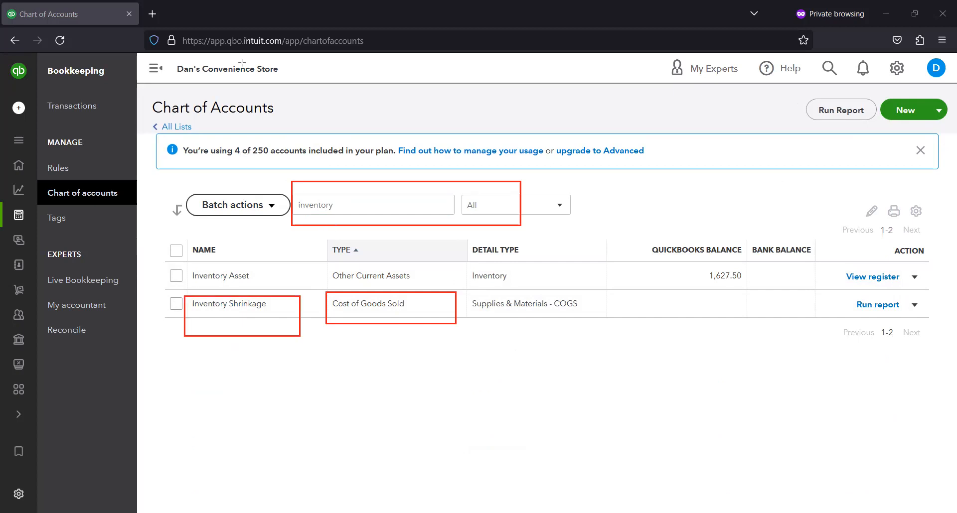
click(877, 304)
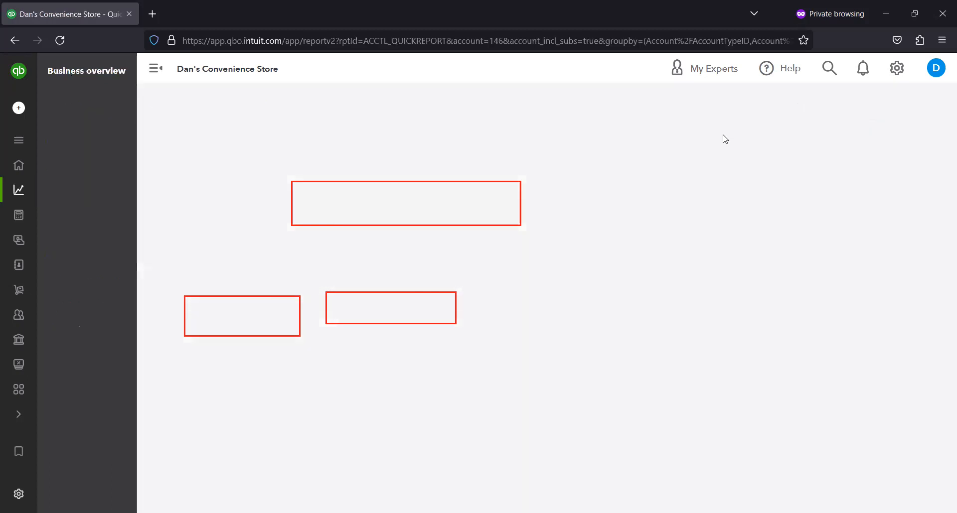
- Examine the inventory quantity adjustments, their amounts, running balances and total in the Inventory Shrinkage QuickReport
scroll(786, 282, down, 3)
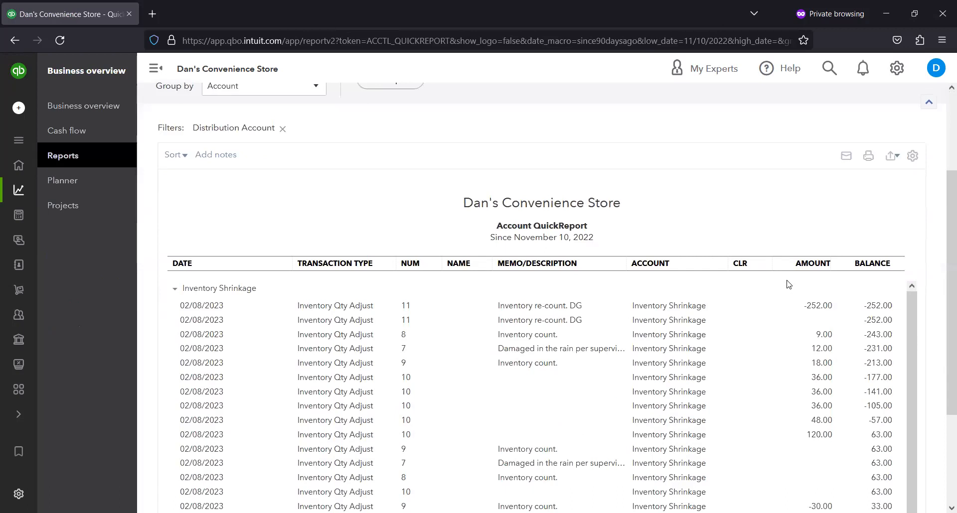
scroll(776, 284, down, 1)
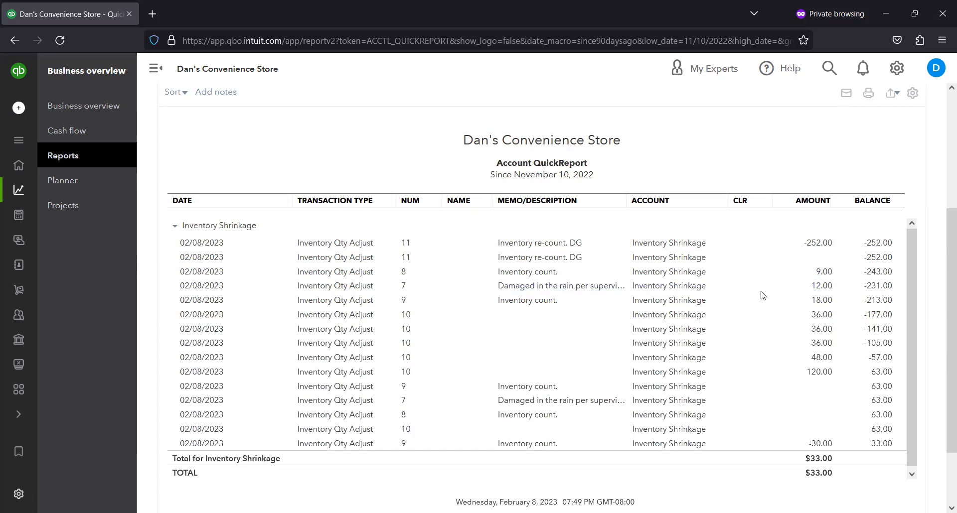
scroll(761, 295, up, 2)
scroll(767, 324, down, 3)
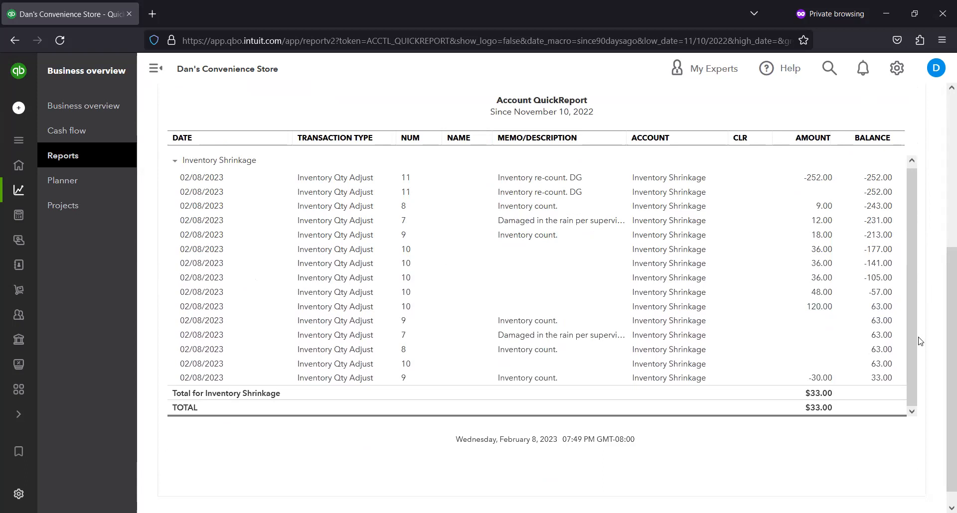
scroll(944, 381, up, 1)
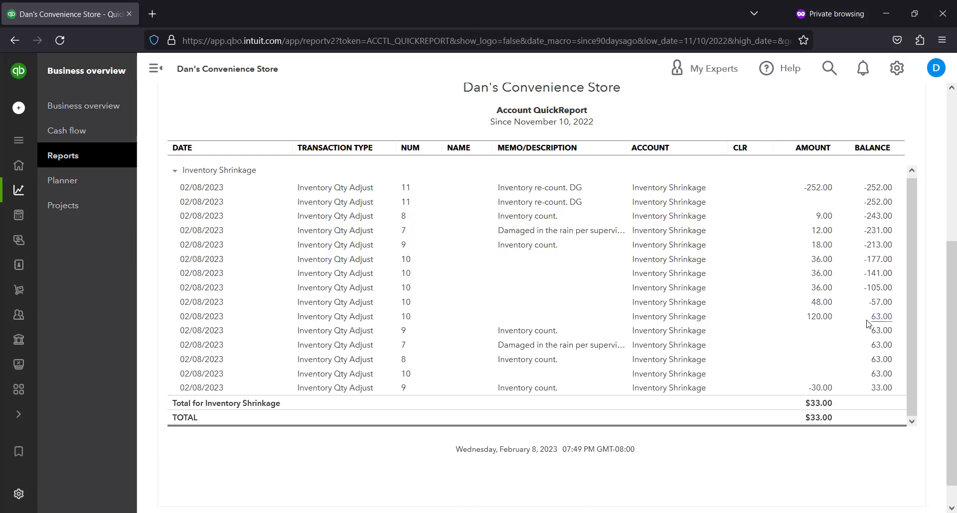
scroll(821, 277, up, 1)
scroll(536, 235, up, 4)
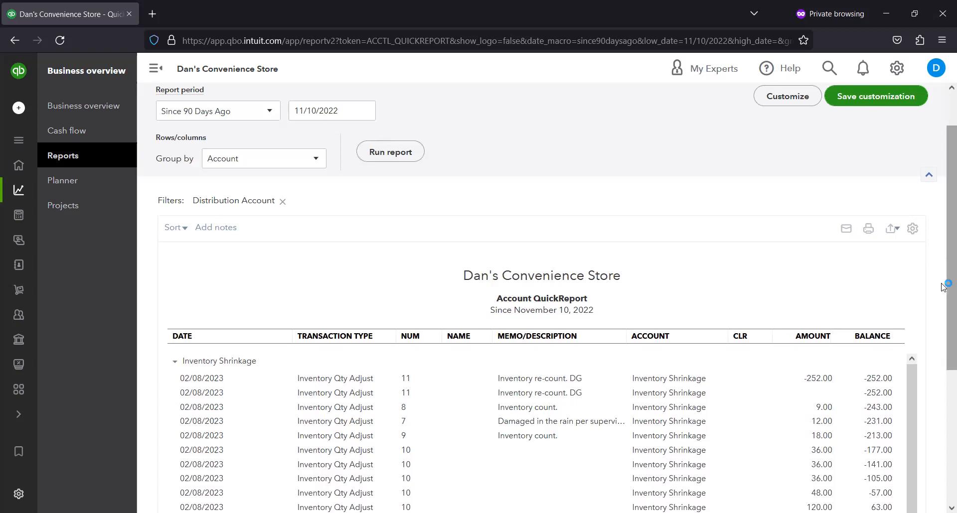
scroll(942, 287, down, 2)
scroll(942, 287, down, 4)
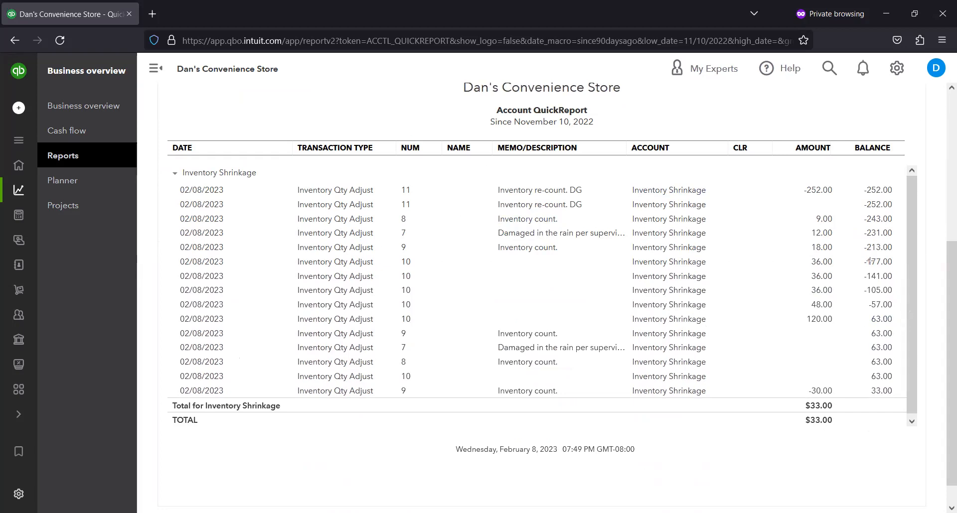
drag(862, 188, 857, 414)
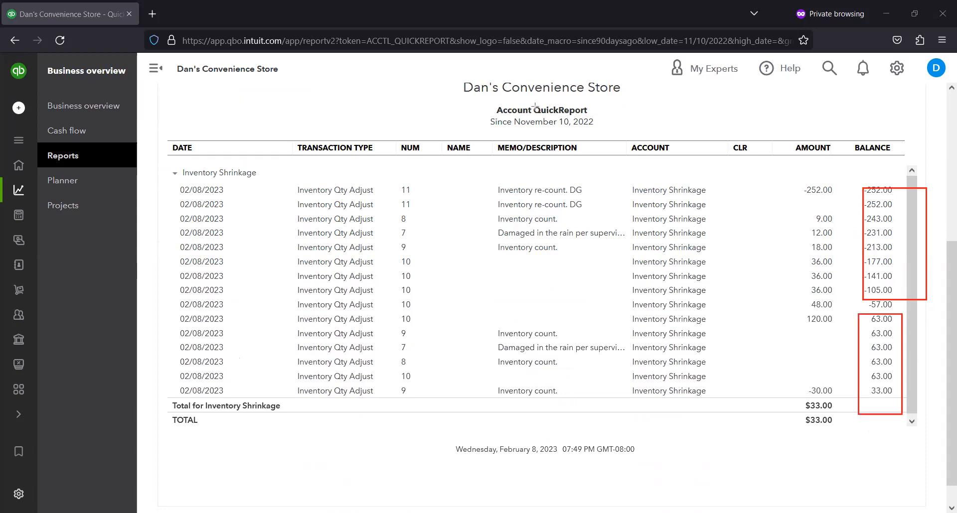
key(Escape)
scroll(435, 115, up, 2)
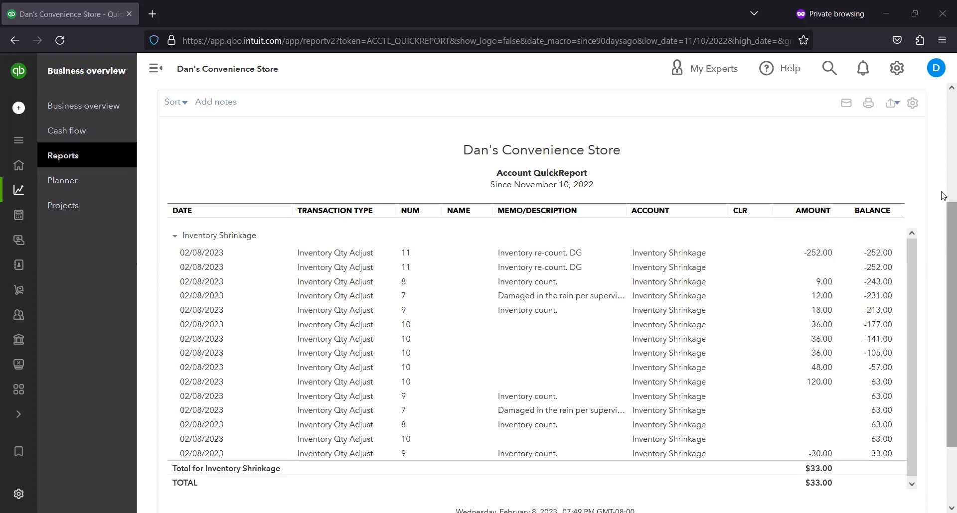
scroll(943, 196, up, 2)
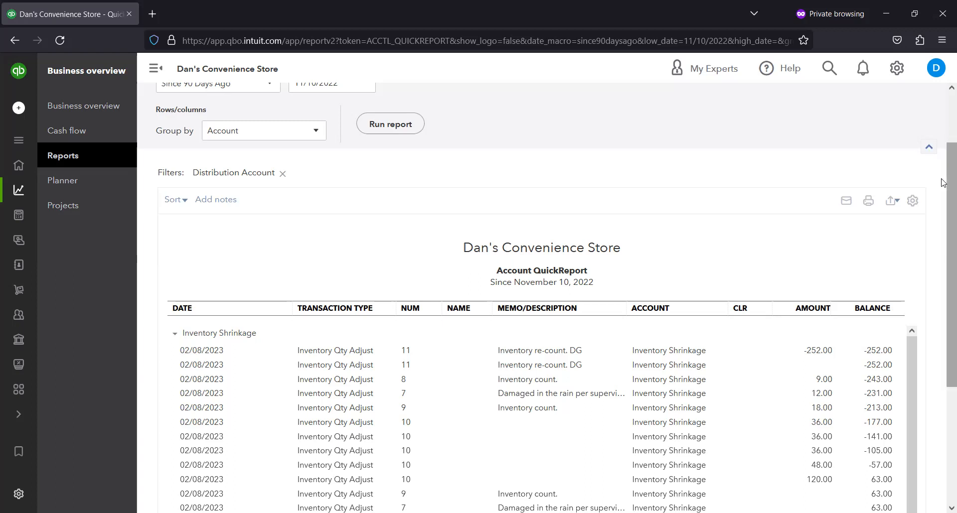
scroll(939, 190, down, 1)
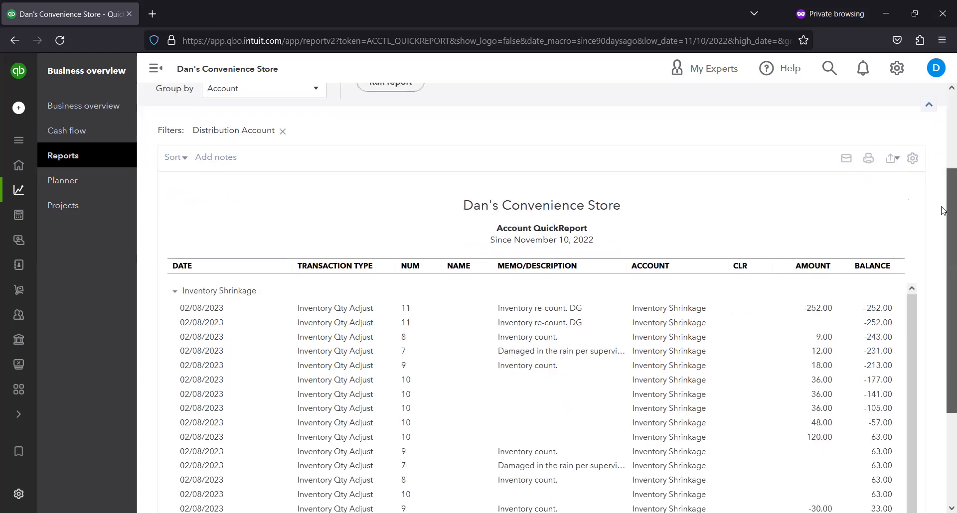
scroll(937, 199, down, 1)
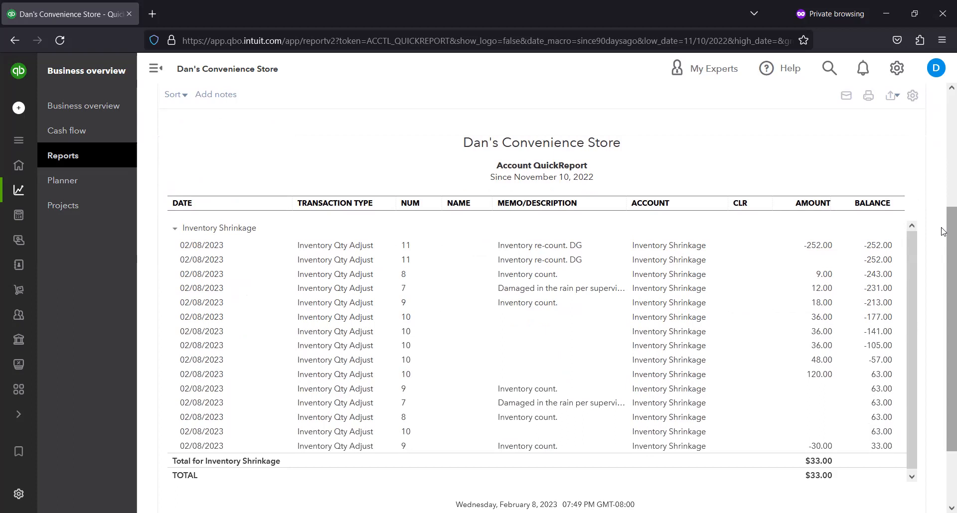
scroll(943, 231, down, 2)
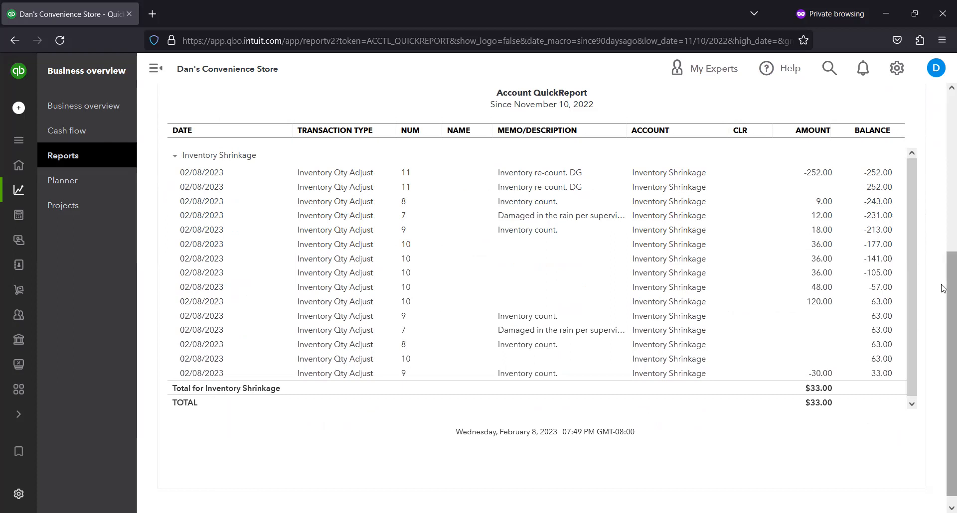
drag(942, 285, 942, 250)
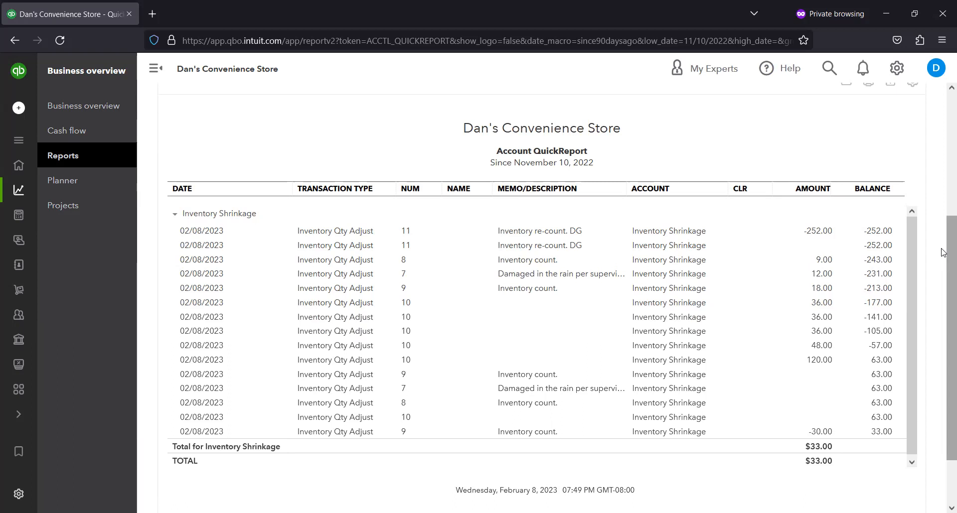
drag(943, 235, 943, 214)
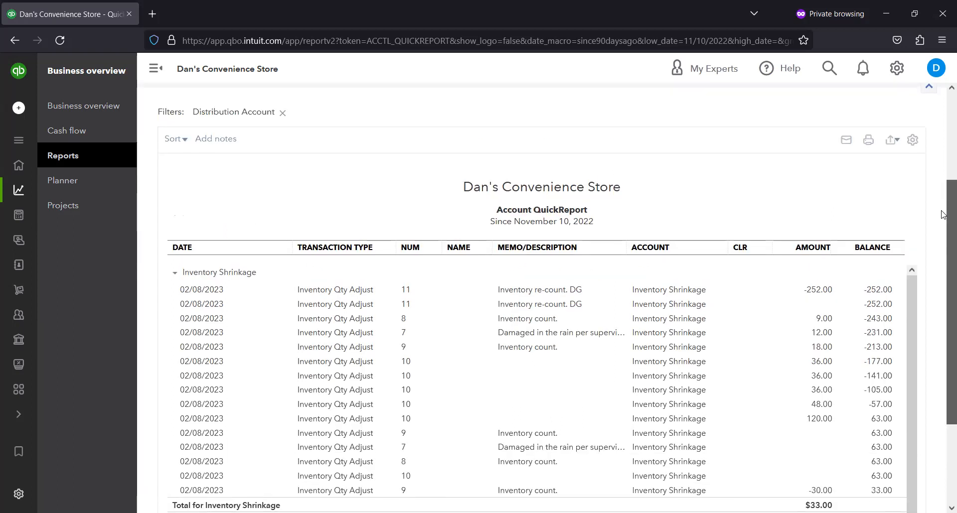
scroll(921, 249, down, 3)
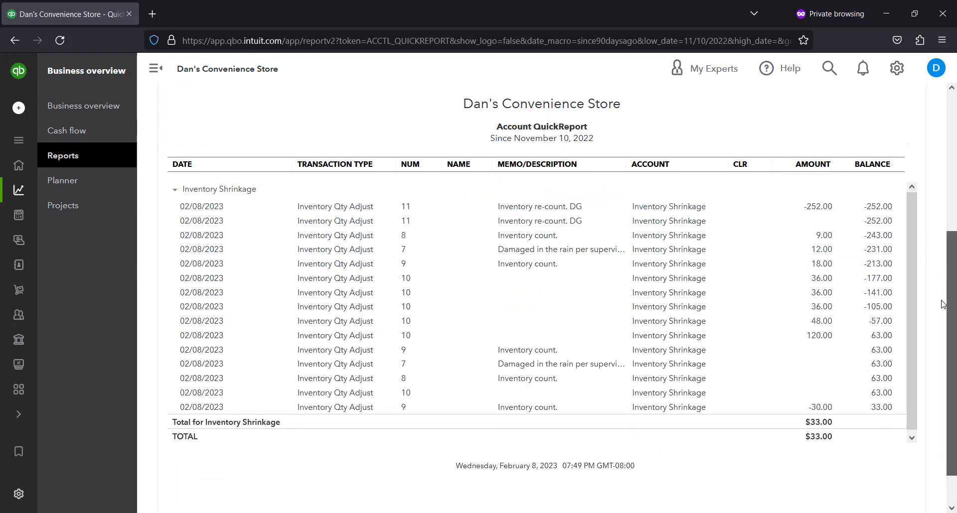
scroll(943, 304, down, 1)
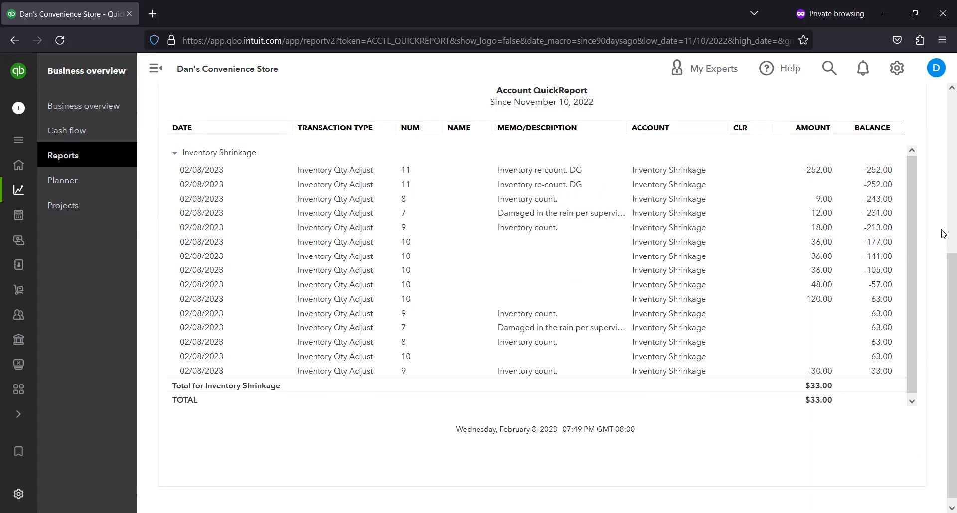
scroll(942, 272, up, 1)
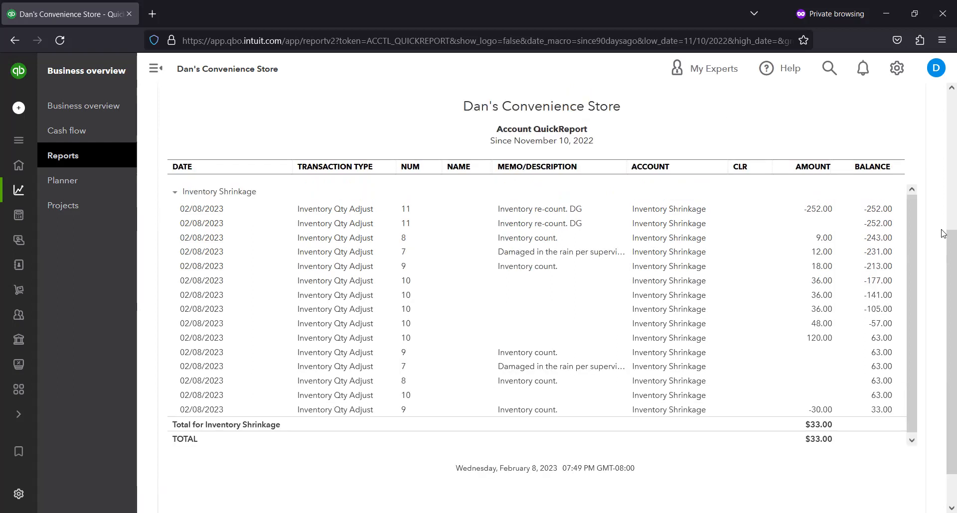
scroll(942, 231, up, 1)
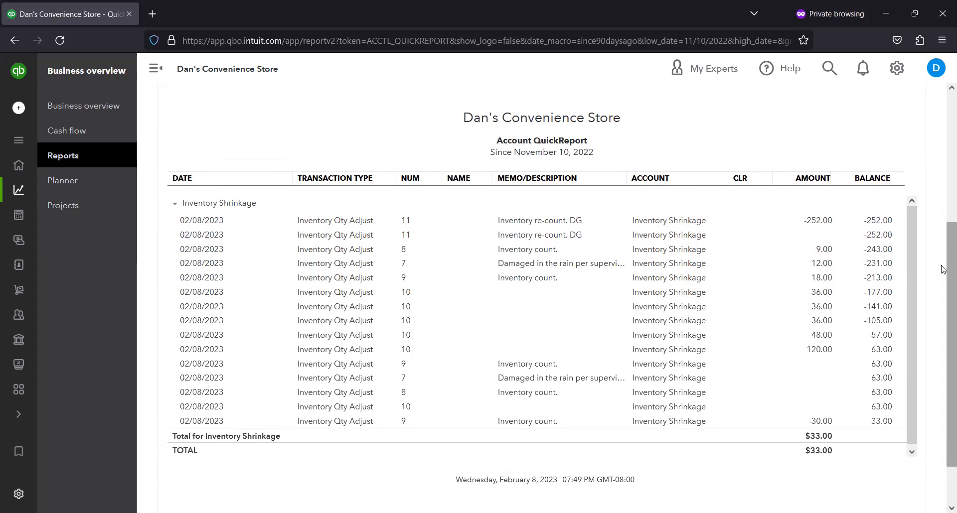
scroll(923, 260, down, 2)
scroll(887, 249, up, 1)
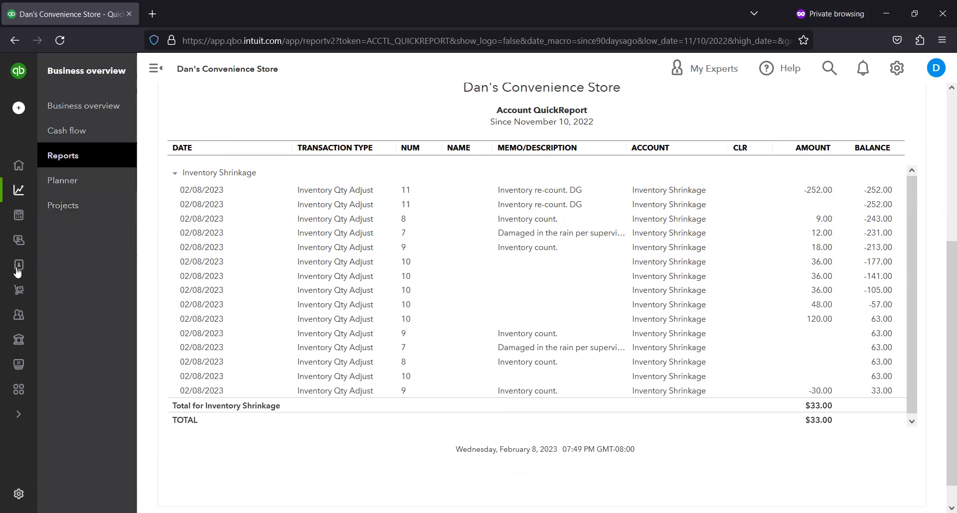
- Return to the products and services list and review the quantities on hand of the items
mouse_move(17, 271)
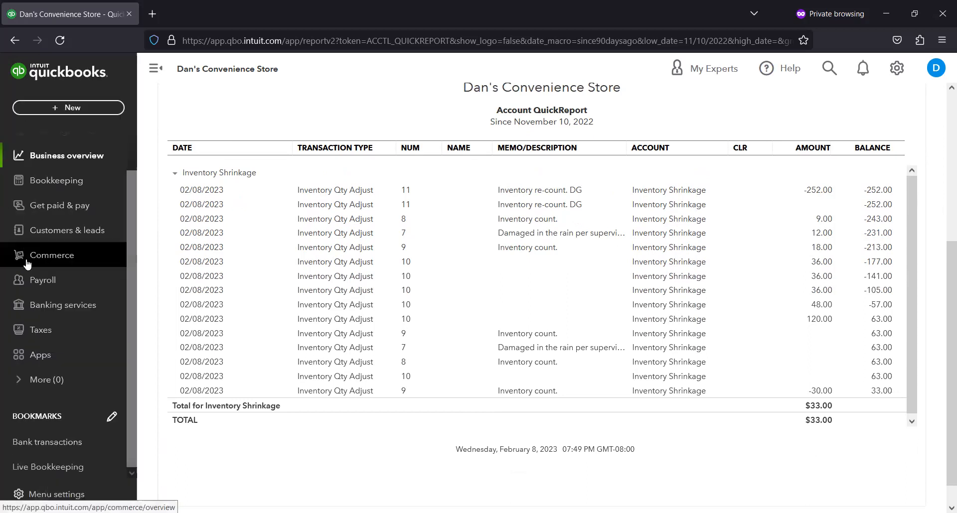
click(80, 215)
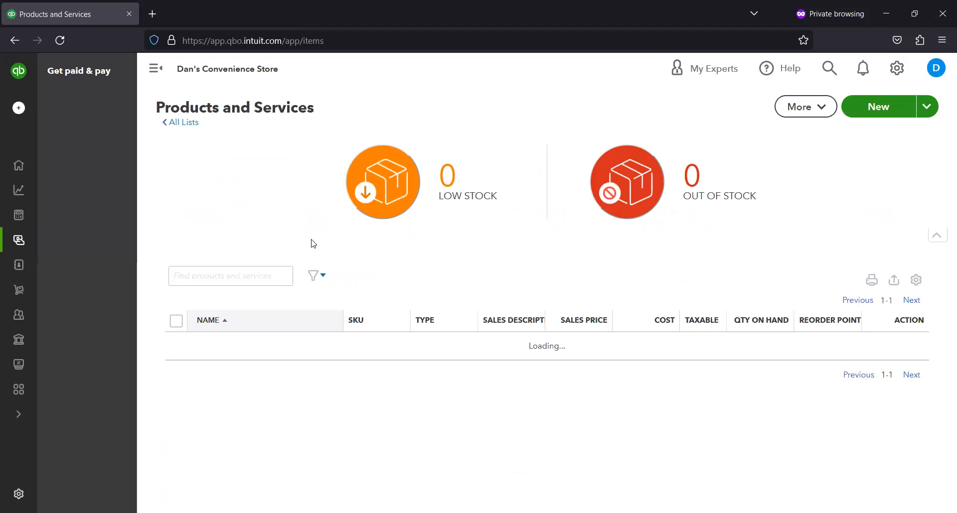
scroll(334, 359, down, 3)
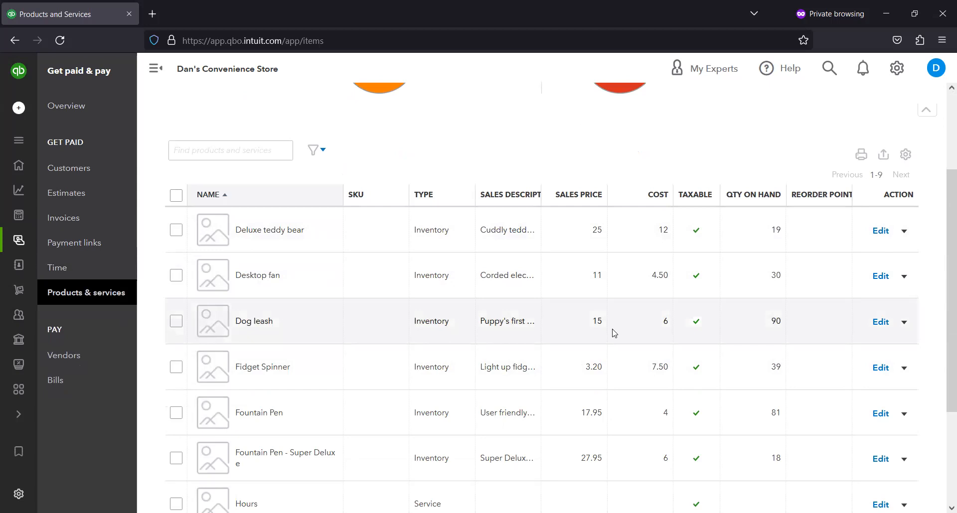
scroll(631, 151, down, 2)
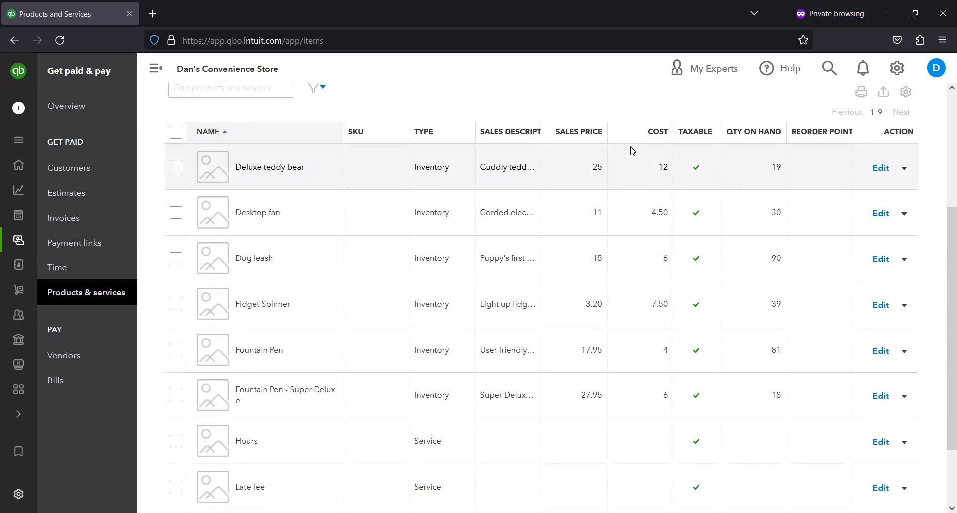
scroll(632, 150, down, 2)
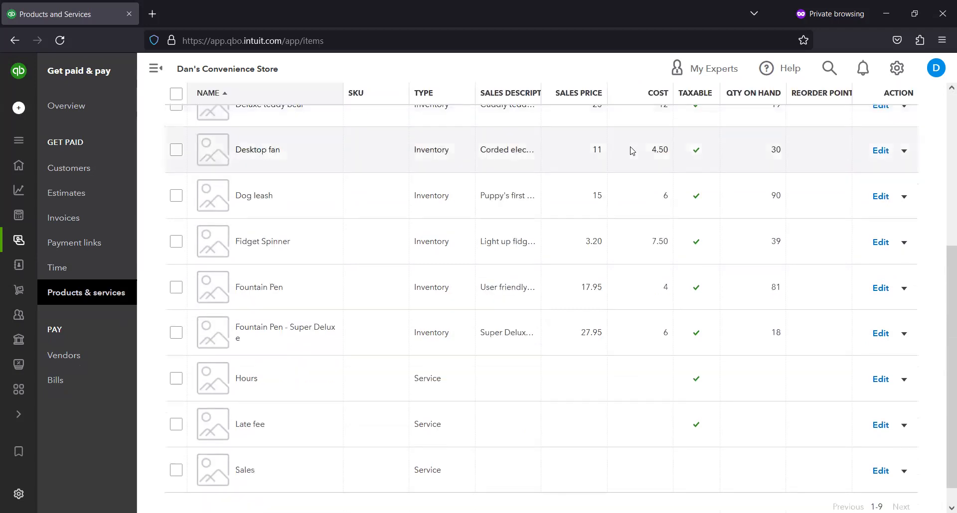
scroll(643, 172, up, 5)
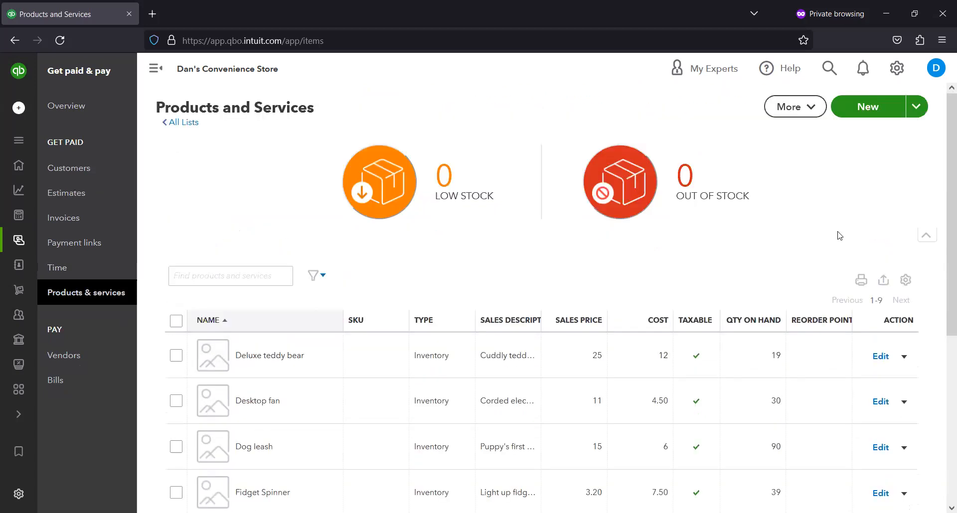
- Examine the types, sales prices, costs and quantities on hand of the items throughout the products and services list
scroll(936, 249, down, 2)
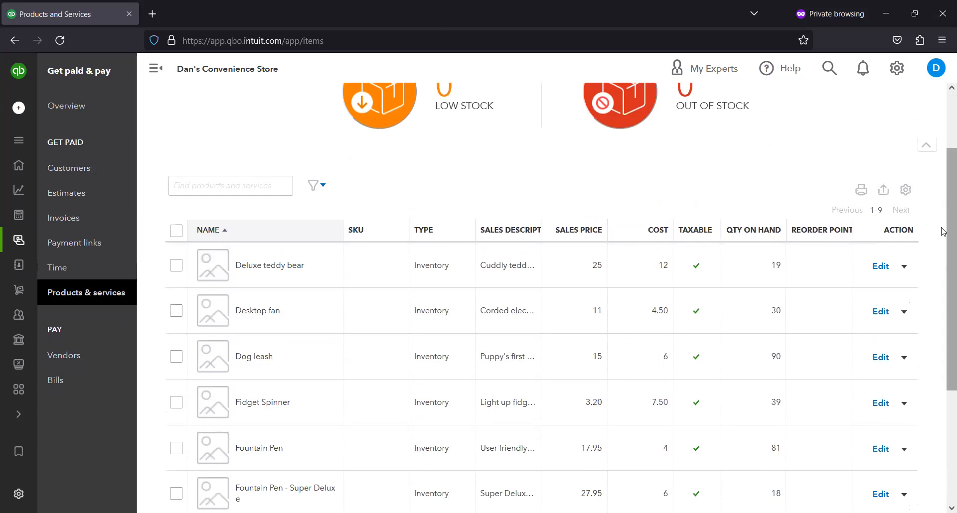
scroll(941, 274, down, 1)
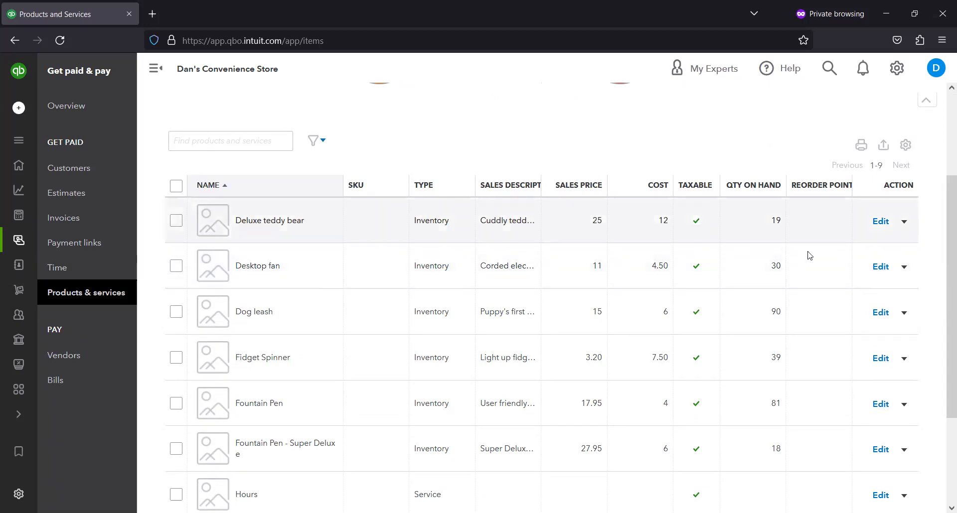
scroll(943, 270, down, 1)
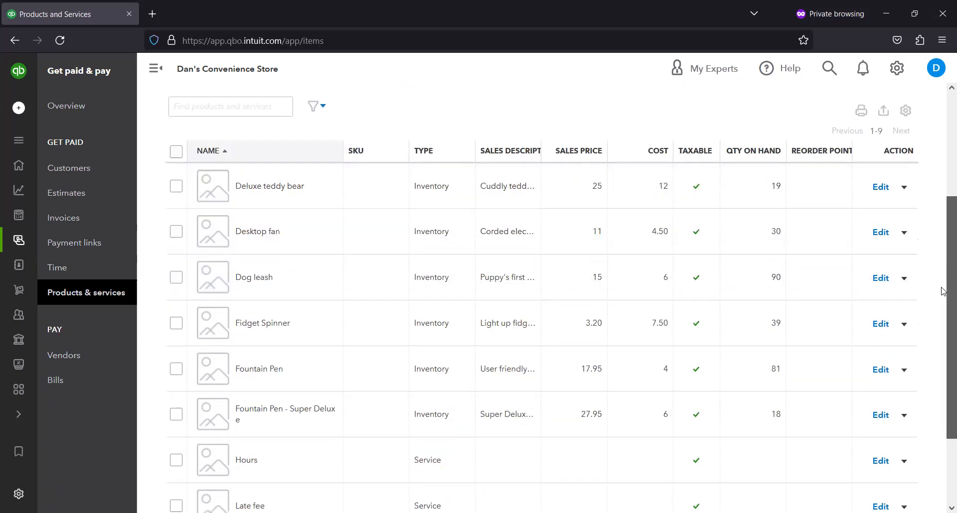
drag(943, 212, 943, 217)
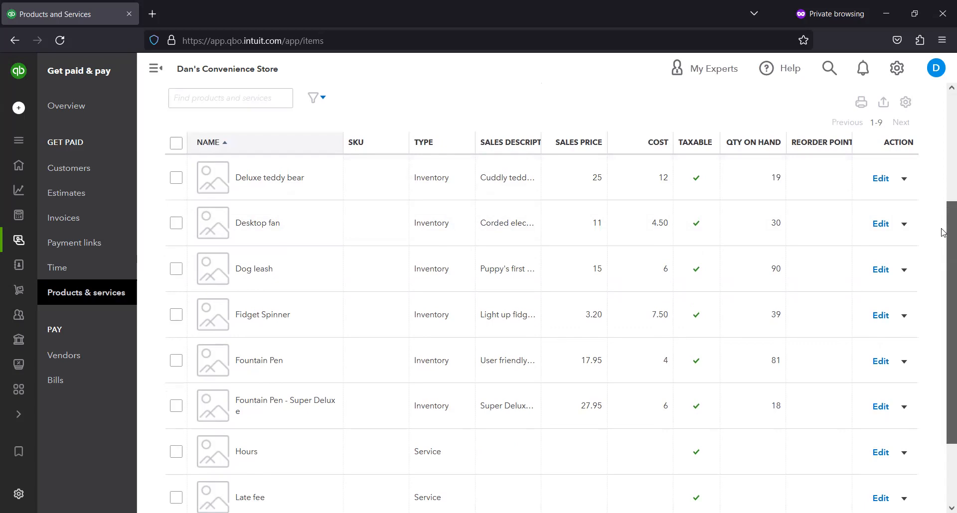
scroll(944, 235, down, 1)
scroll(943, 235, up, 1)
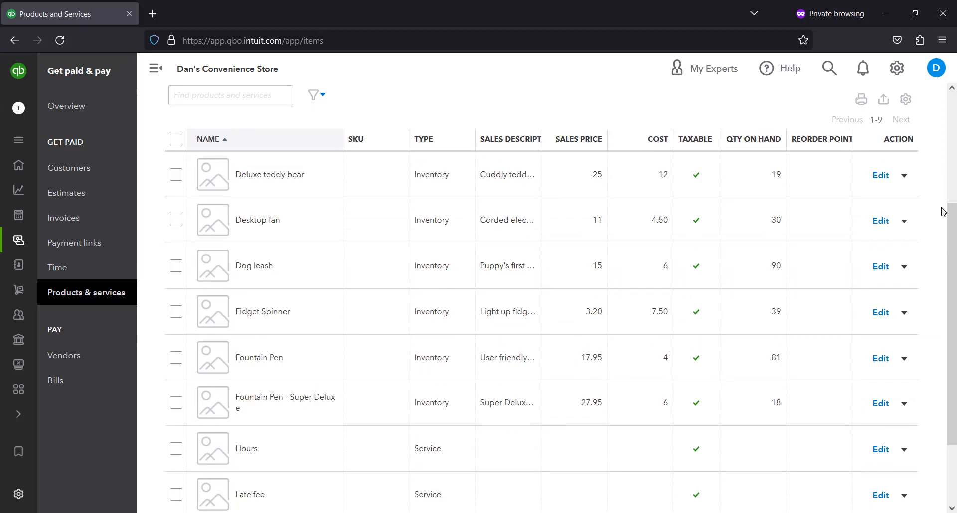
drag(946, 228, 946, 244)
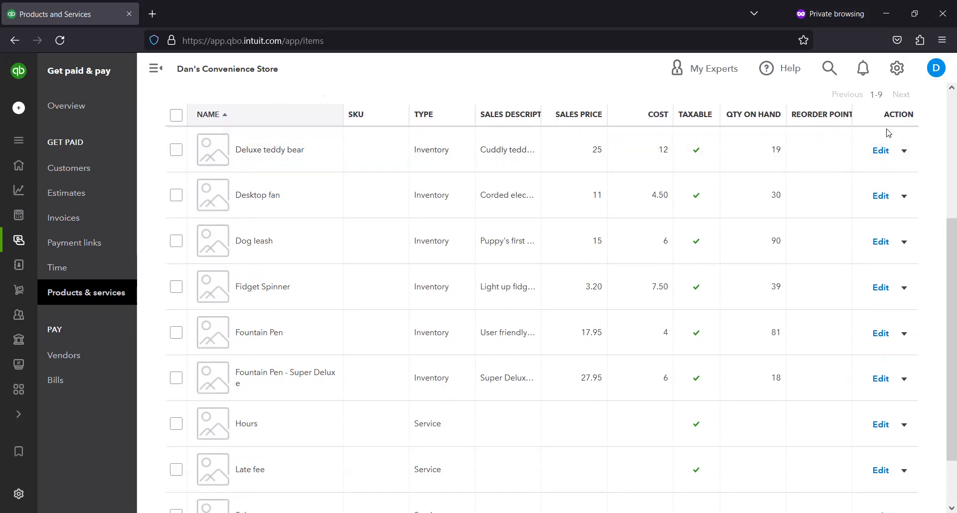
scroll(943, 215, up, 1)
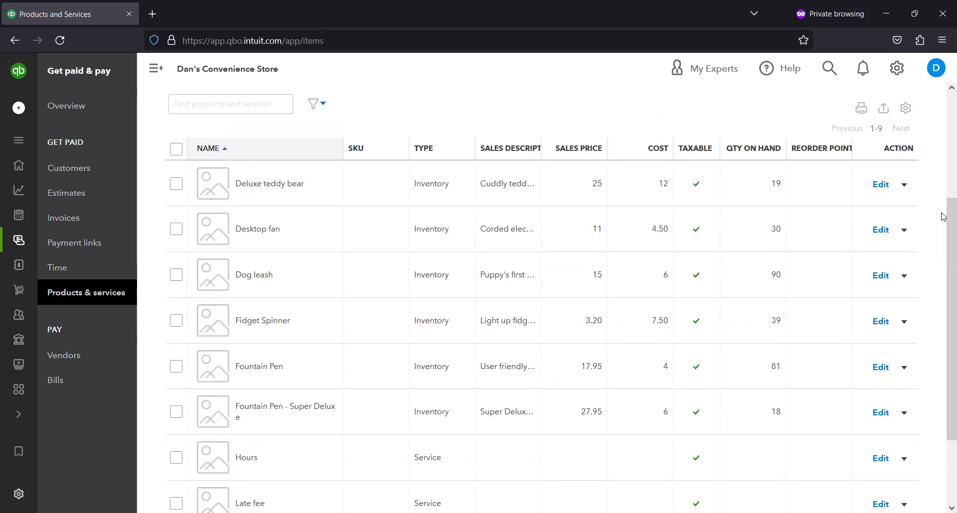
scroll(943, 217, up, 4)
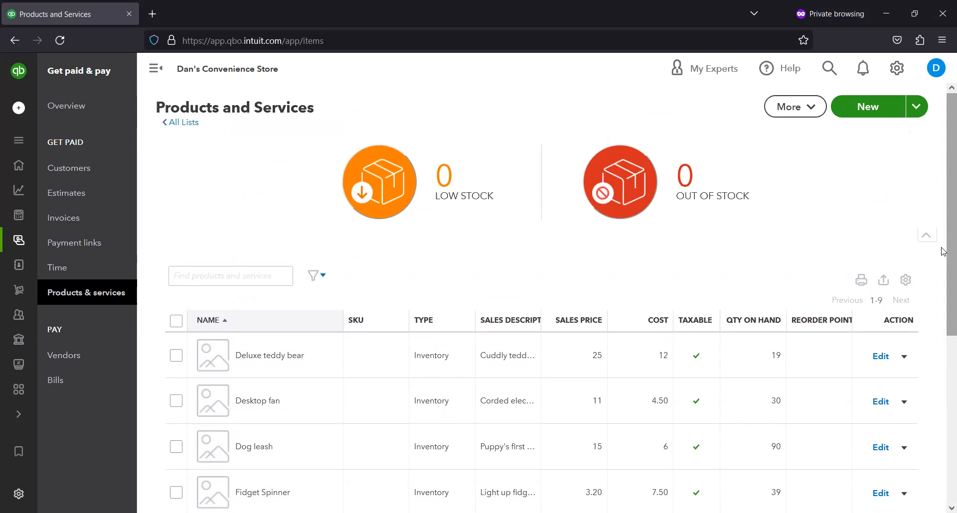
scroll(943, 210, down, 1)
scroll(944, 207, up, 1)
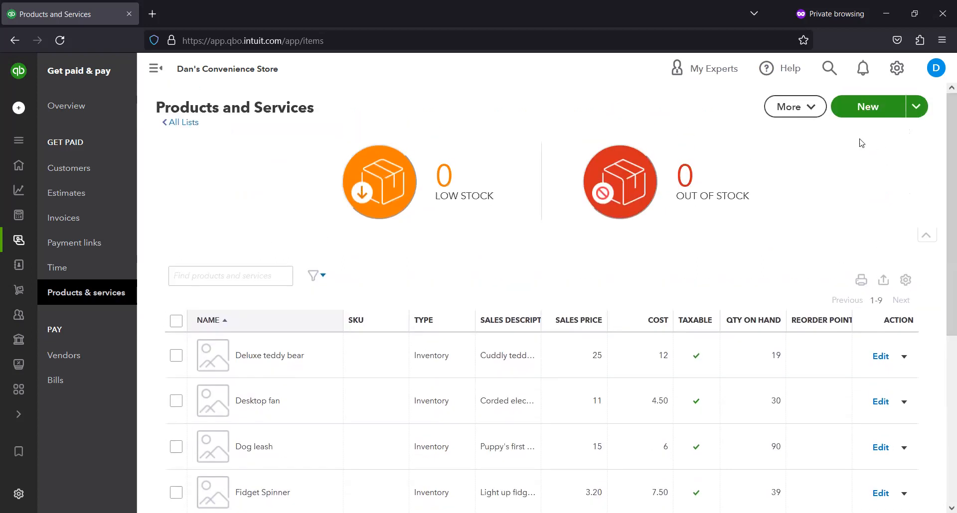